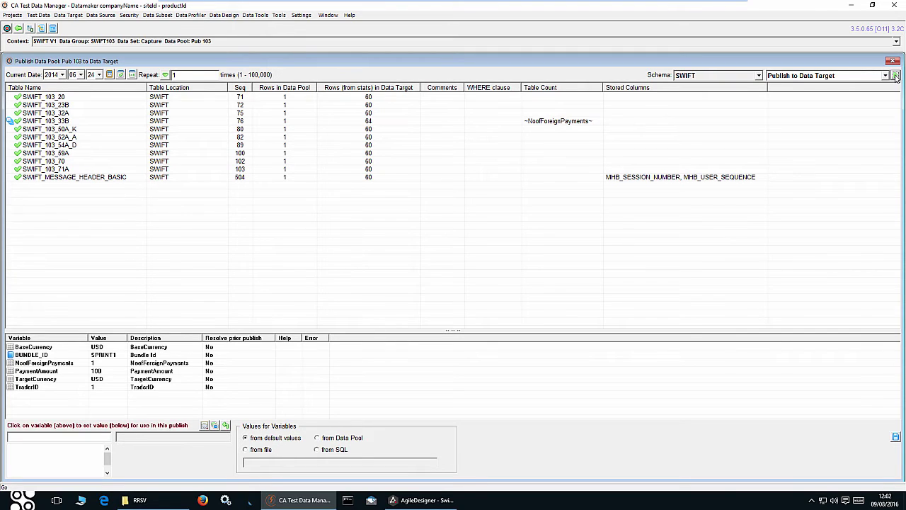
Publish the Pub 103 data pool with the Batch submission method and check the written DM23523 files in the RRSV folder.
{"action": "left_click", "coordinate": [896, 76]}
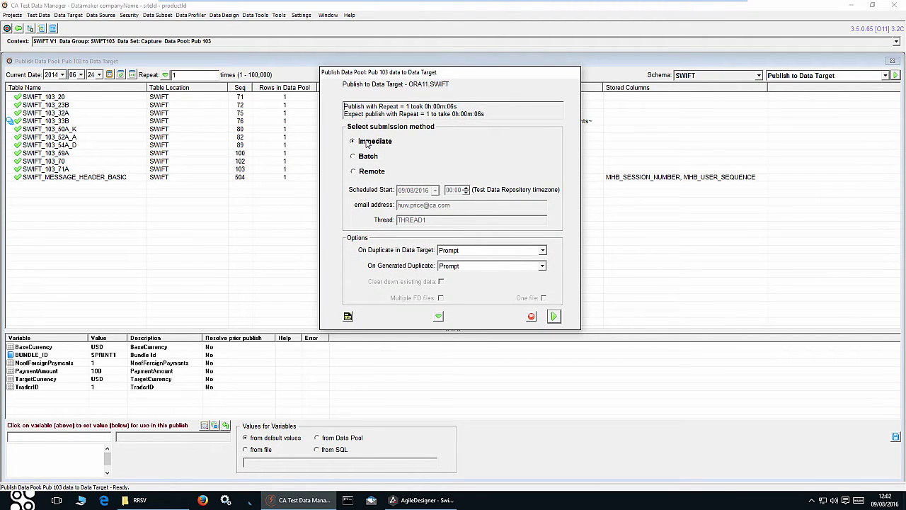
{"action": "left_click", "coordinate": [368, 158]}
{"action": "left_click", "coordinate": [554, 317]}
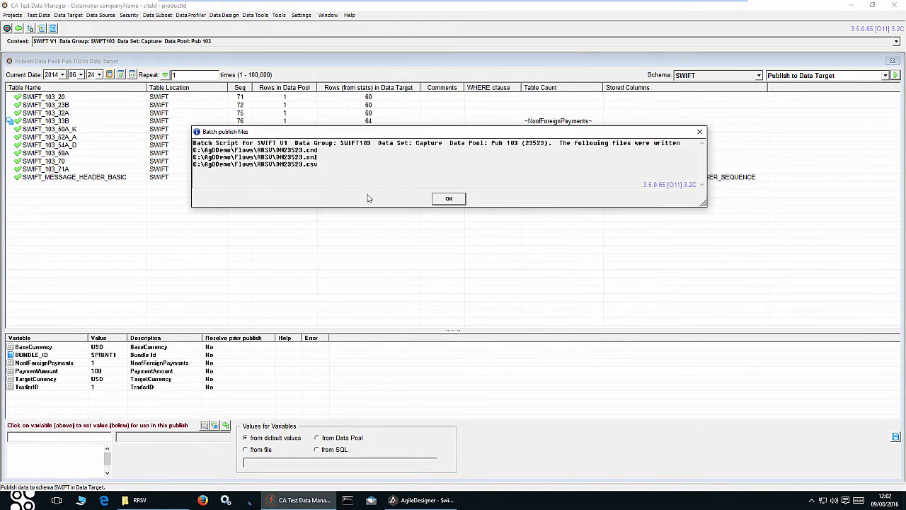
{"action": "left_click_drag", "start_coordinate": [317, 164], "coordinate": [194, 150]}
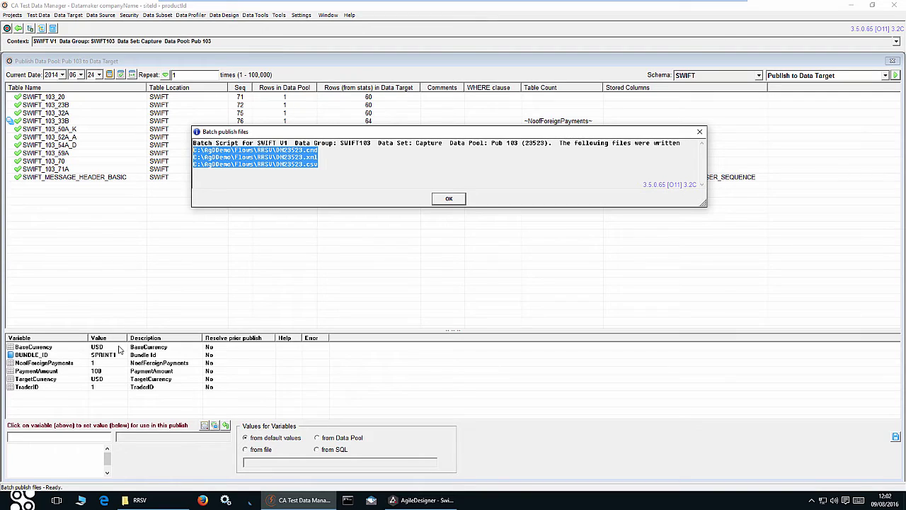
{"action": "left_click", "coordinate": [449, 200]}
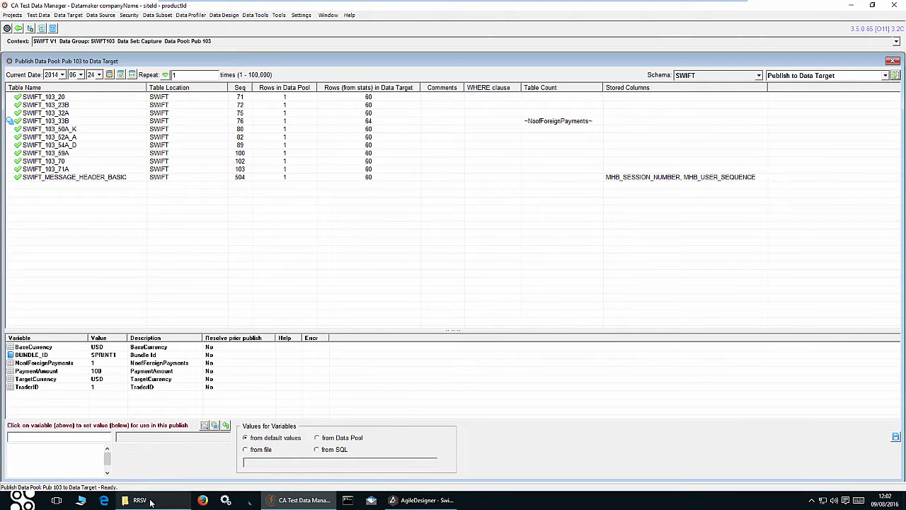
{"action": "left_click", "coordinate": [139, 500]}
{"action": "left_click", "coordinate": [188, 67]}
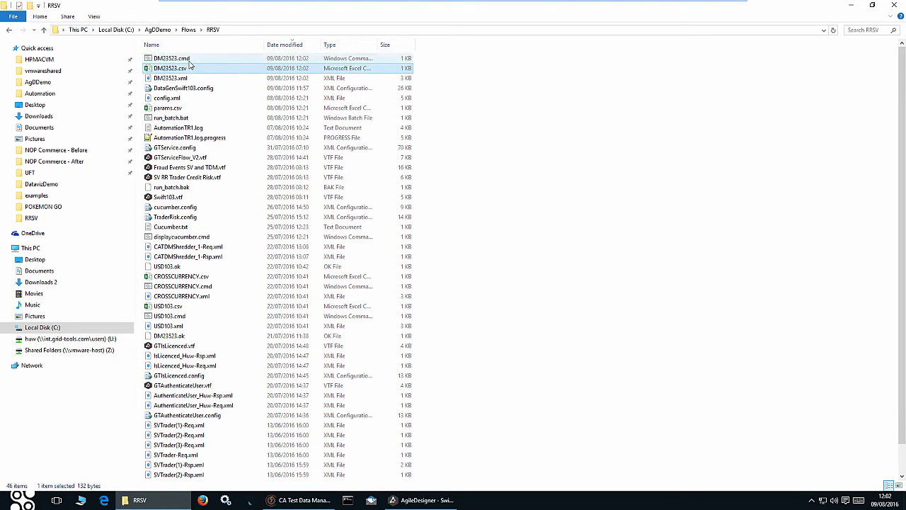
Switch to AgileDesigner and create a new flow named "swift publish".
{"action": "left_click", "coordinate": [439, 501]}
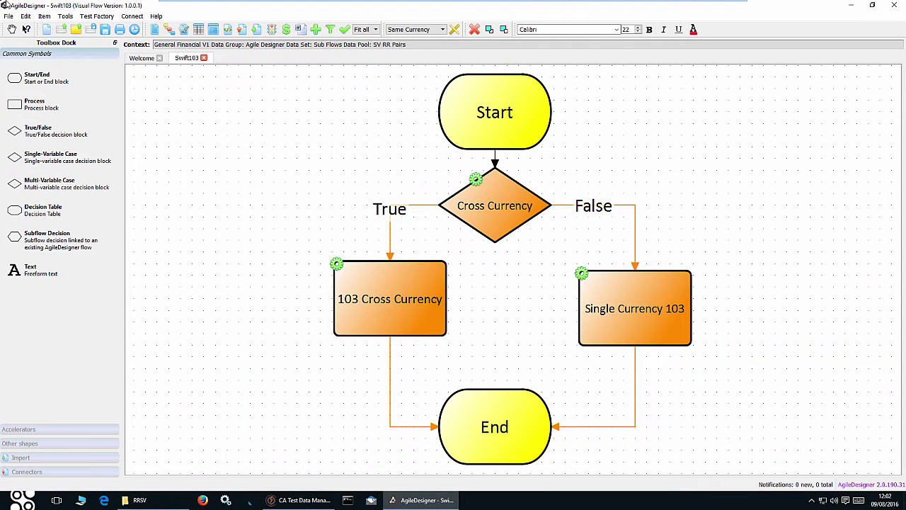
{"action": "left_click", "coordinate": [9, 16]}
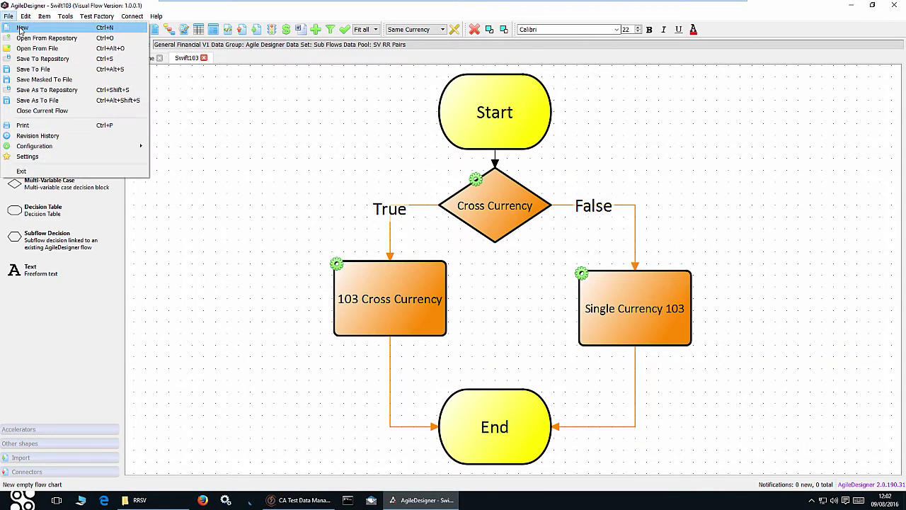
{"action": "left_click", "coordinate": [21, 29]}
{"action": "type", "text": "swift publish"}
{"action": "left_click", "coordinate": [510, 357]}
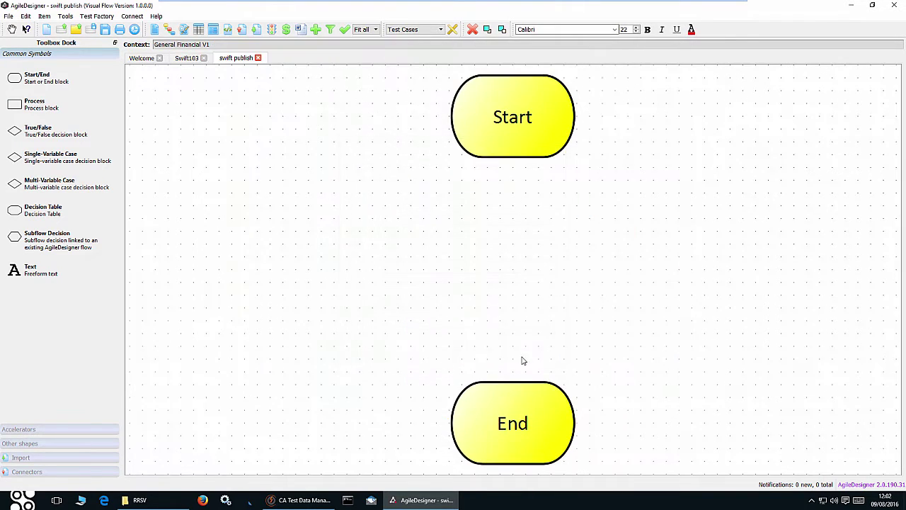
Open the automation configuration for the swift publish flow and unload the current configuration.
{"action": "left_click", "coordinate": [7, 17]}
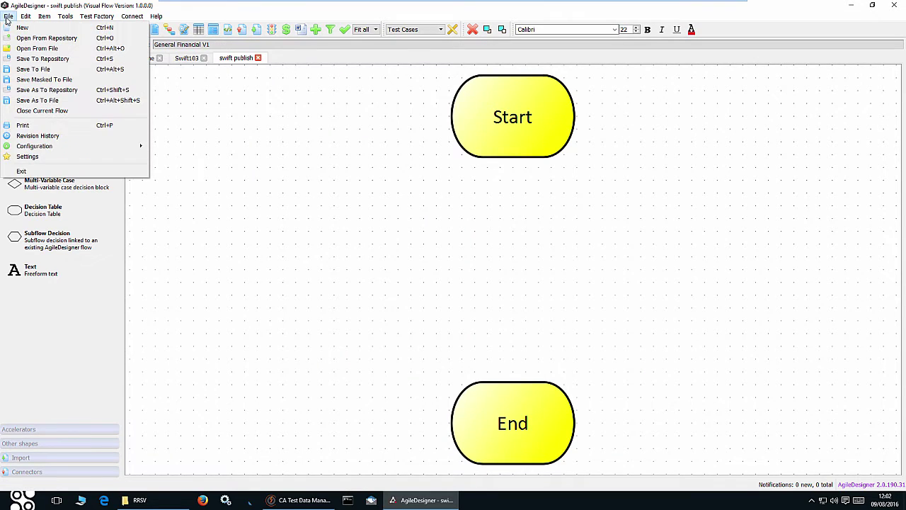
{"action": "mouse_move", "coordinate": [139, 145]}
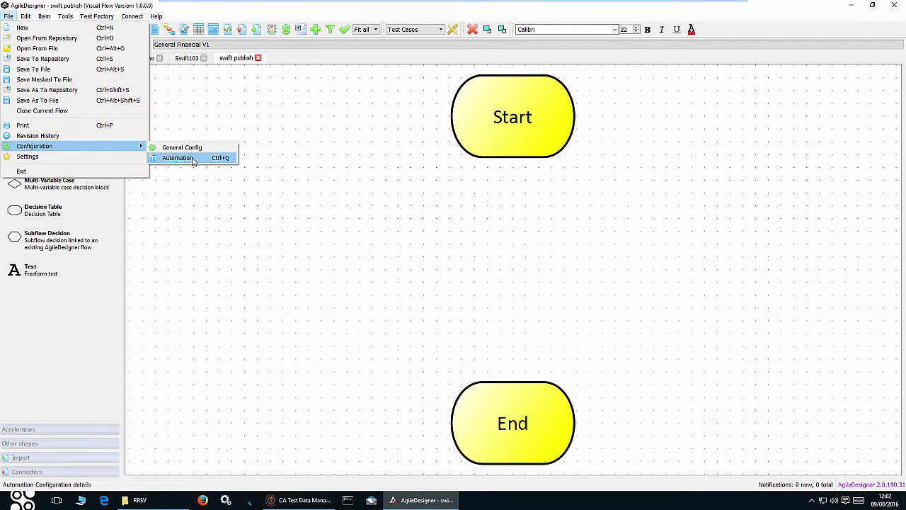
{"action": "left_click", "coordinate": [177, 158]}
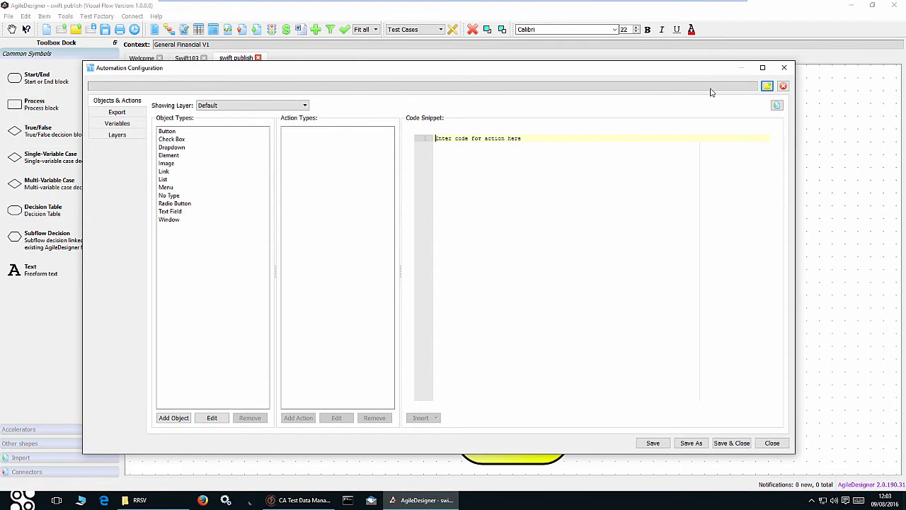
{"action": "left_click", "coordinate": [784, 86]}
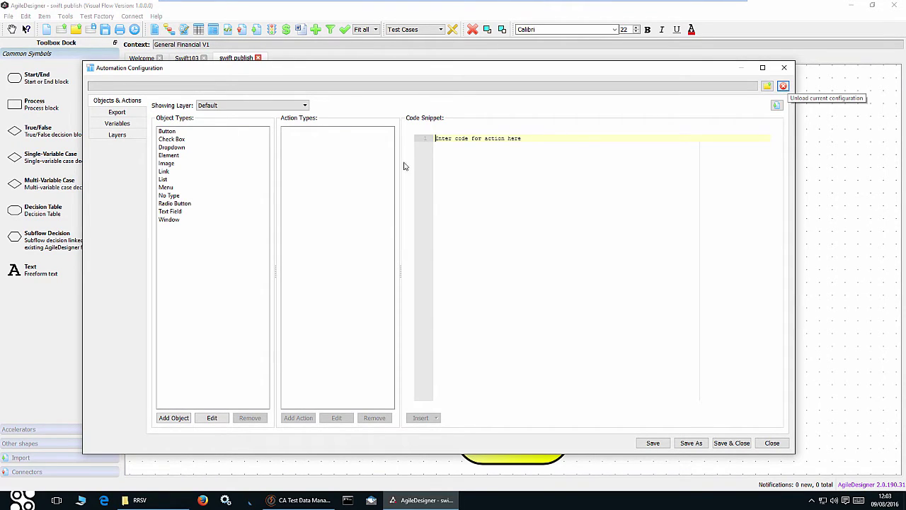
{"action": "left_click", "coordinate": [239, 107]}
{"action": "left_click", "coordinate": [209, 113]}
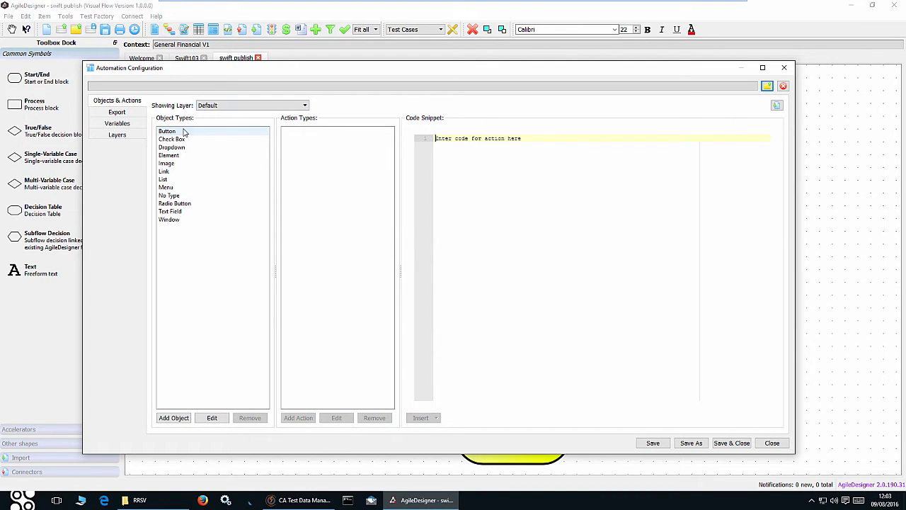
Remove all object types, from Button through Window, from the Default automation layer.
{"action": "left_click", "coordinate": [184, 132]}
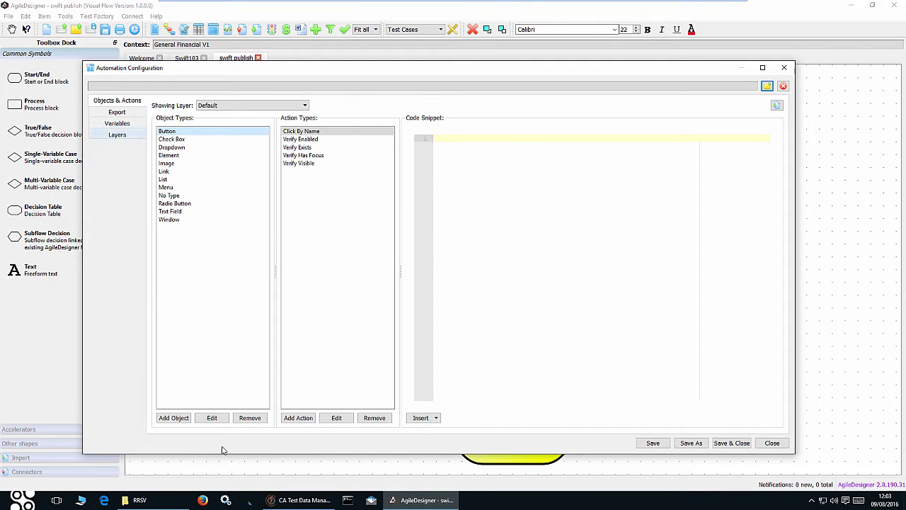
{"action": "left_click", "coordinate": [251, 419]}
{"action": "left_click", "coordinate": [257, 418]}
{"action": "left_click", "coordinate": [257, 418]}
{"action": "left_click", "coordinate": [257, 419]}
{"action": "left_click", "coordinate": [258, 419]}
{"action": "left_click", "coordinate": [257, 419]}
{"action": "left_click", "coordinate": [258, 418]}
{"action": "left_click", "coordinate": [257, 418]}
{"action": "left_click", "coordinate": [258, 418]}
{"action": "left_click", "coordinate": [258, 418]}
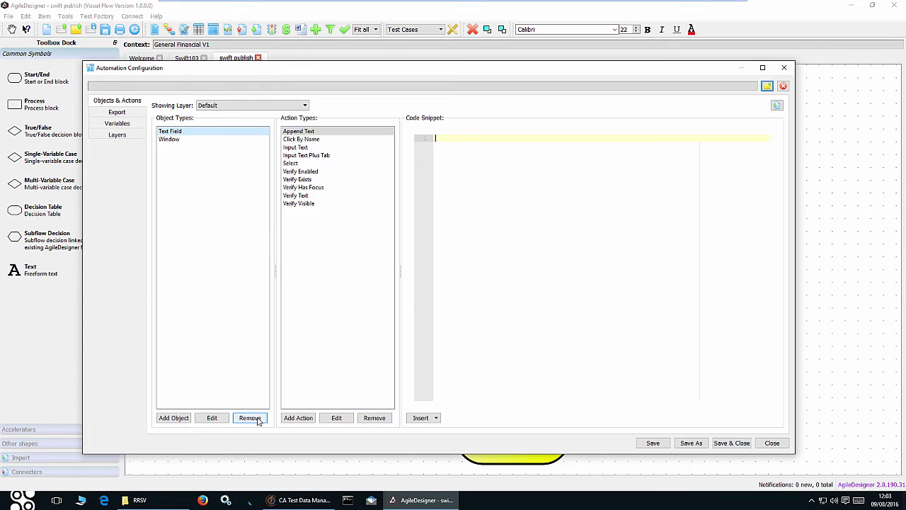
{"action": "left_click", "coordinate": [258, 419]}
{"action": "left_click", "coordinate": [258, 419]}
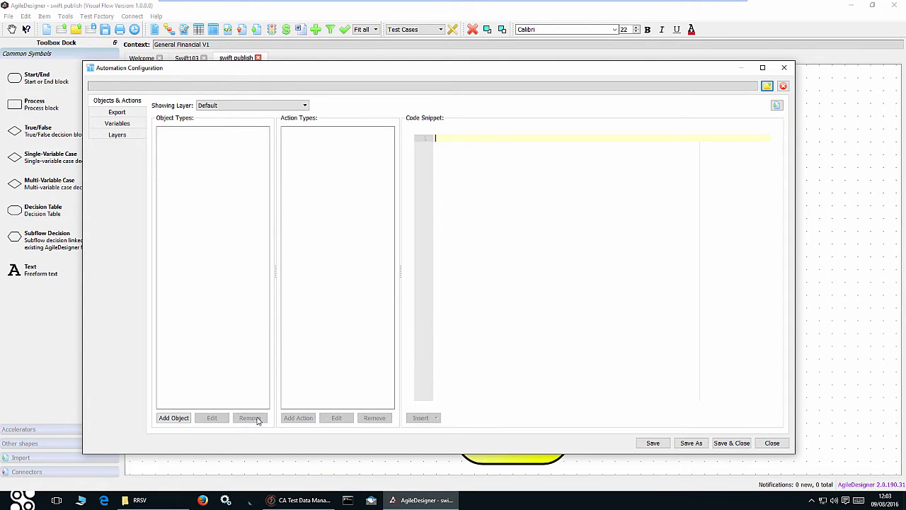
Open the DM23523.csv file from the RRSV folder in Notepad++.
{"action": "left_click", "coordinate": [140, 499]}
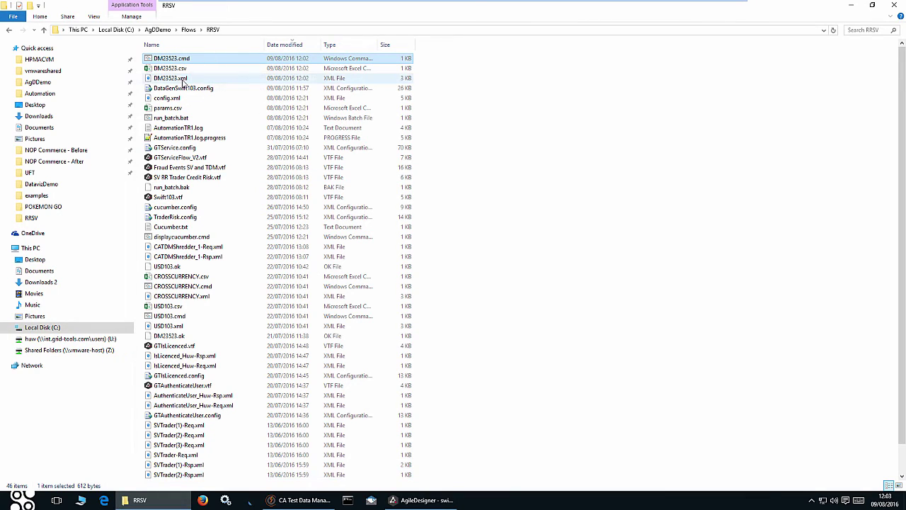
{"action": "left_click", "coordinate": [182, 69]}
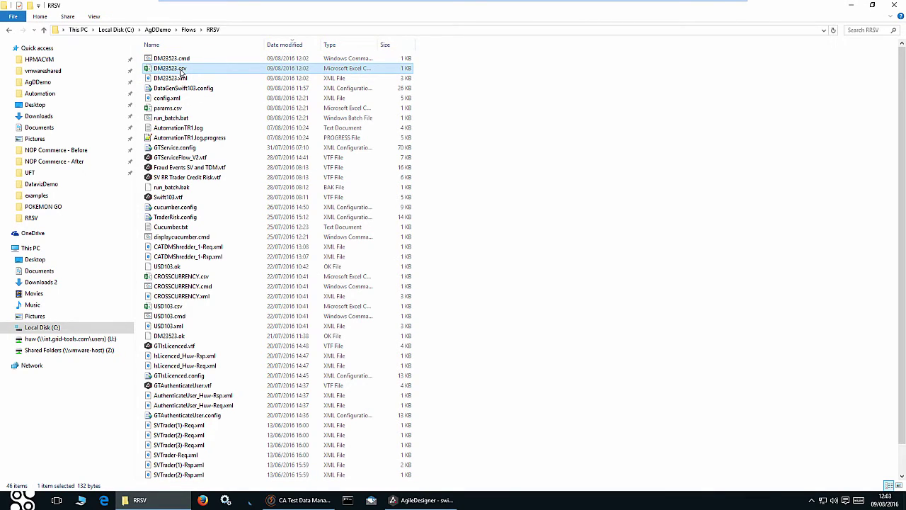
{"action": "right_click", "coordinate": [181, 70]}
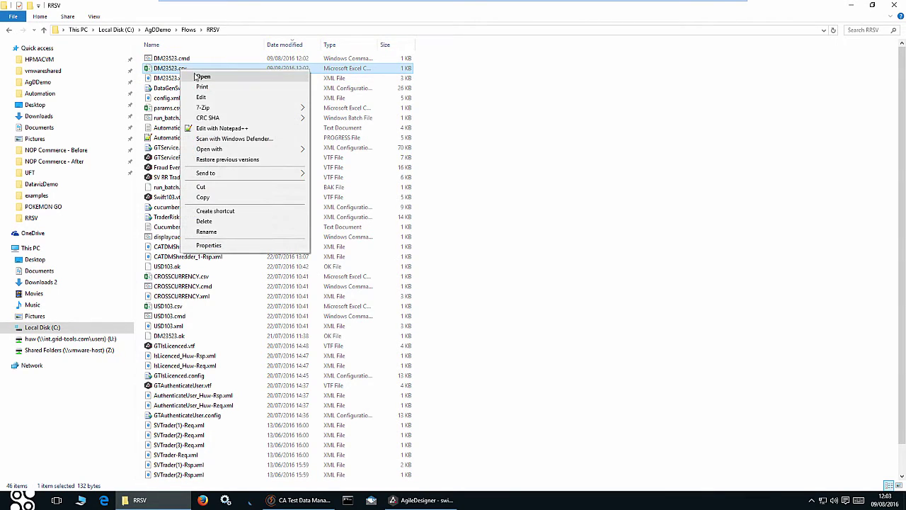
{"action": "left_click", "coordinate": [225, 128]}
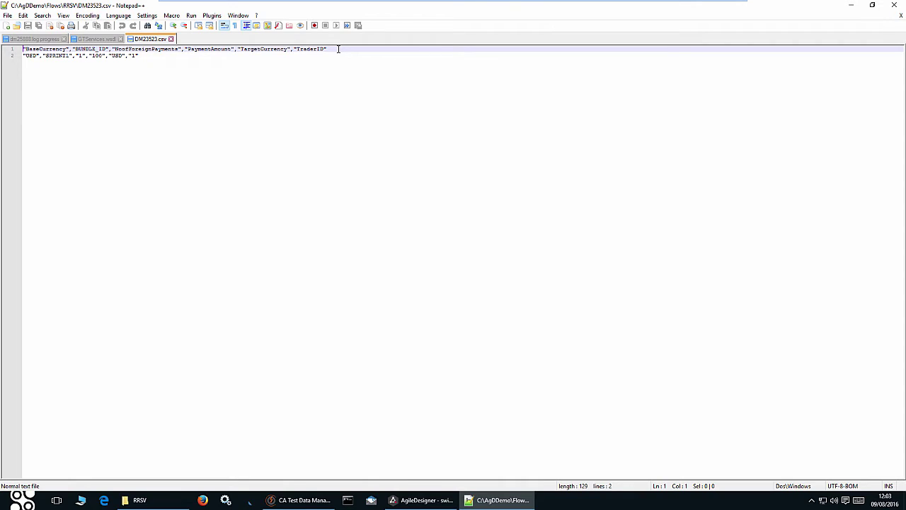
Return to AgileDesigner's automation configuration and add a new automation layer named CSV.
{"action": "left_click", "coordinate": [425, 501]}
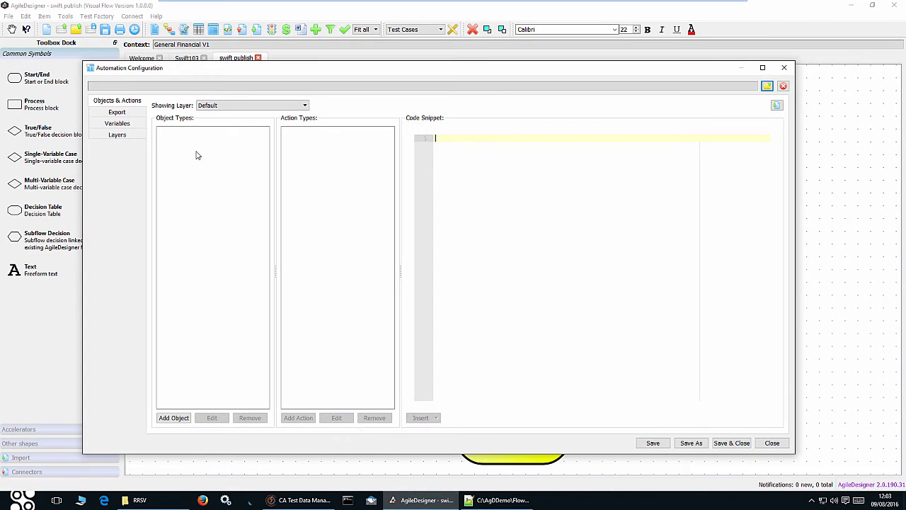
{"action": "left_click", "coordinate": [126, 136]}
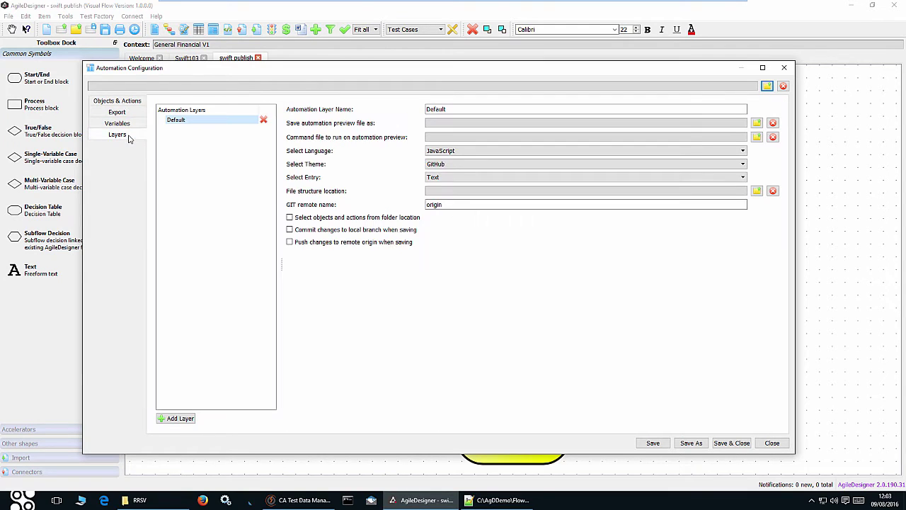
{"action": "left_click", "coordinate": [170, 419]}
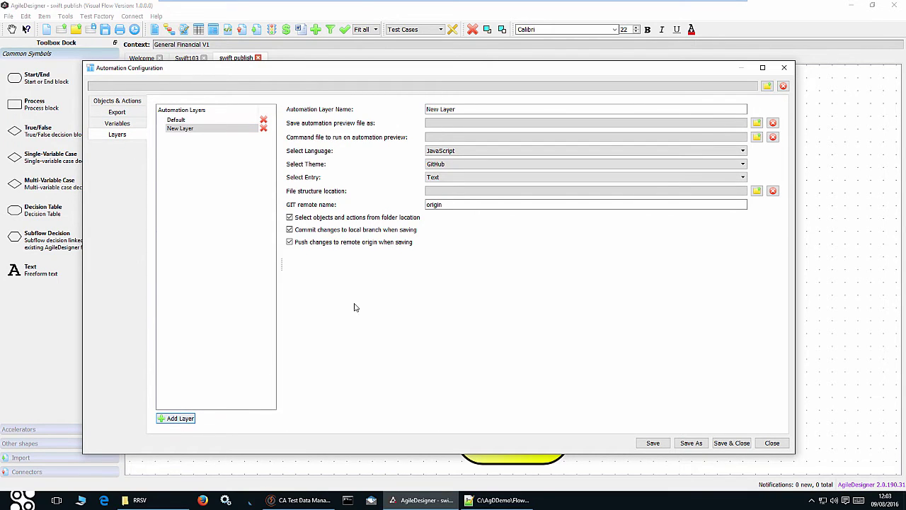
{"action": "triple_click", "coordinate": [485, 111]}
{"action": "type", "text": "CSV"}
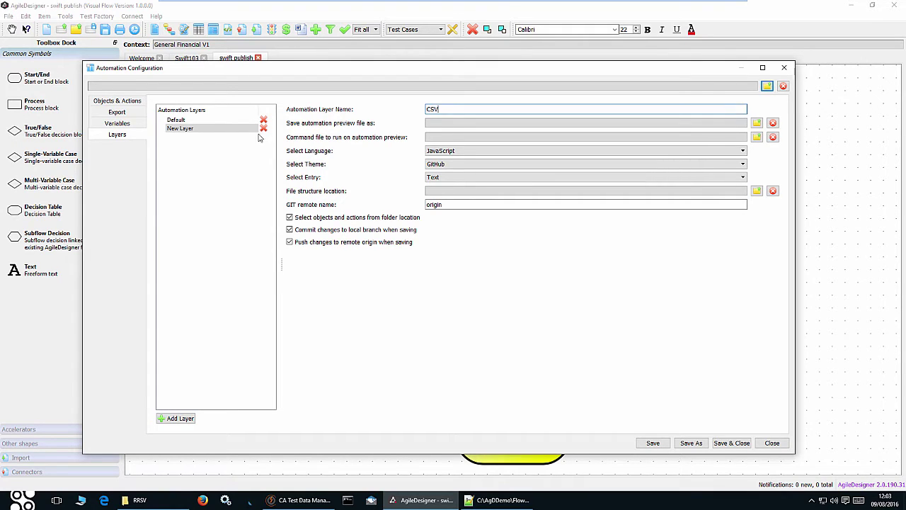
Delete the Default automation layer, turning off further removal prompts, and select the CSV layer.
{"action": "left_click", "coordinate": [182, 121]}
{"action": "left_click", "coordinate": [177, 128]}
{"action": "left_click", "coordinate": [185, 119]}
{"action": "left_click", "coordinate": [263, 122]}
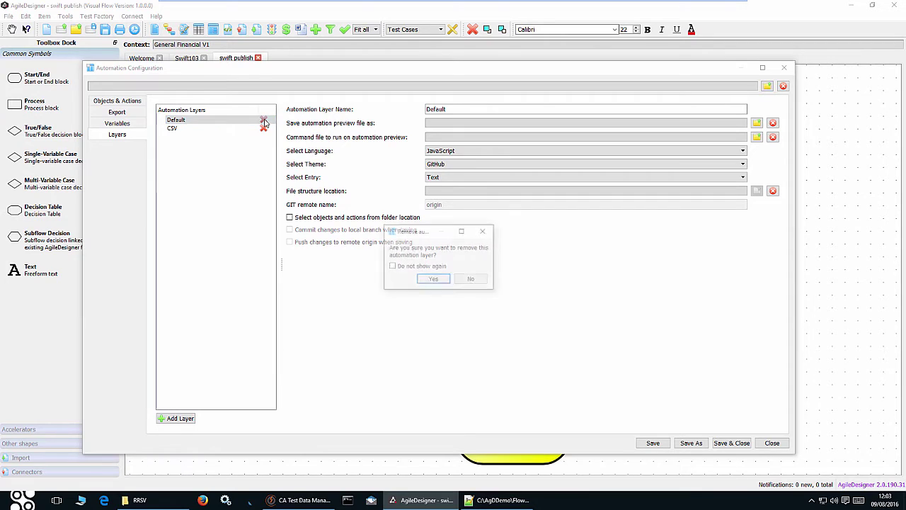
{"action": "left_click", "coordinate": [393, 267]}
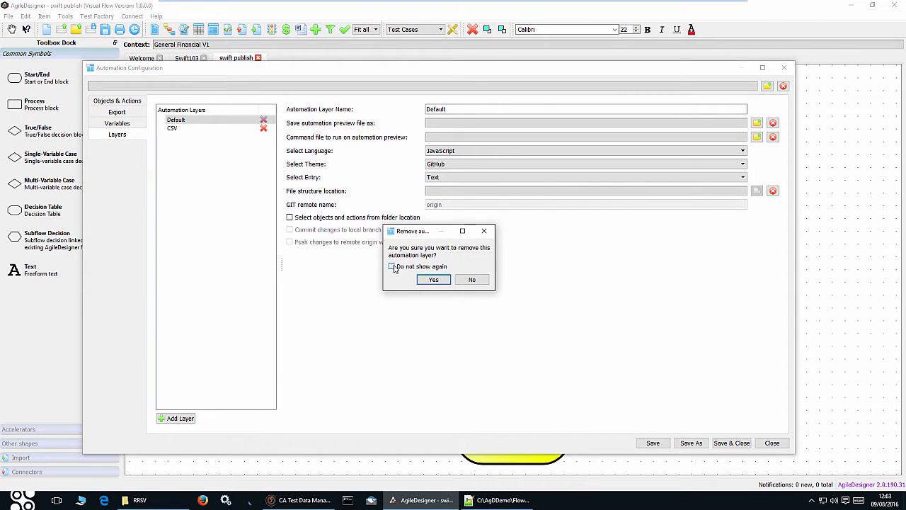
{"action": "left_click", "coordinate": [430, 278]}
{"action": "left_click", "coordinate": [175, 121]}
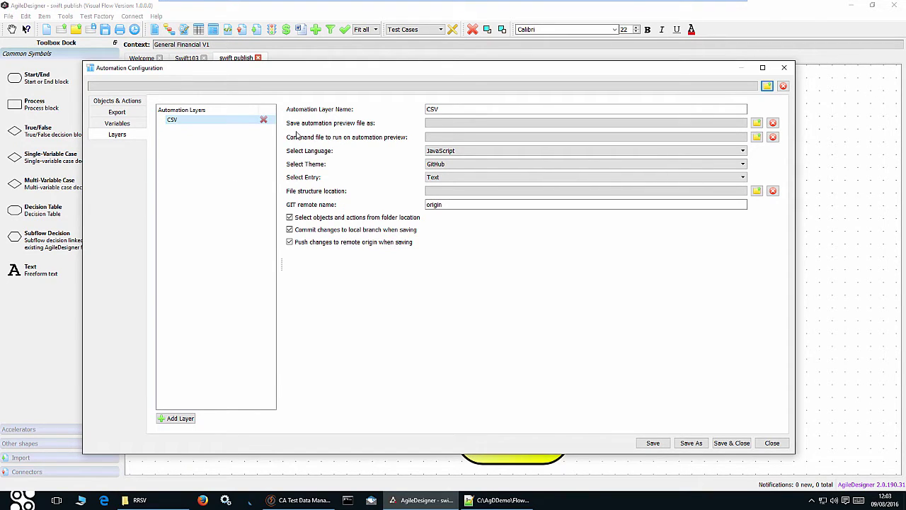
Remove all the predefined object types from the CSV layer.
{"action": "left_click", "coordinate": [125, 103]}
{"action": "left_click", "coordinate": [167, 132]}
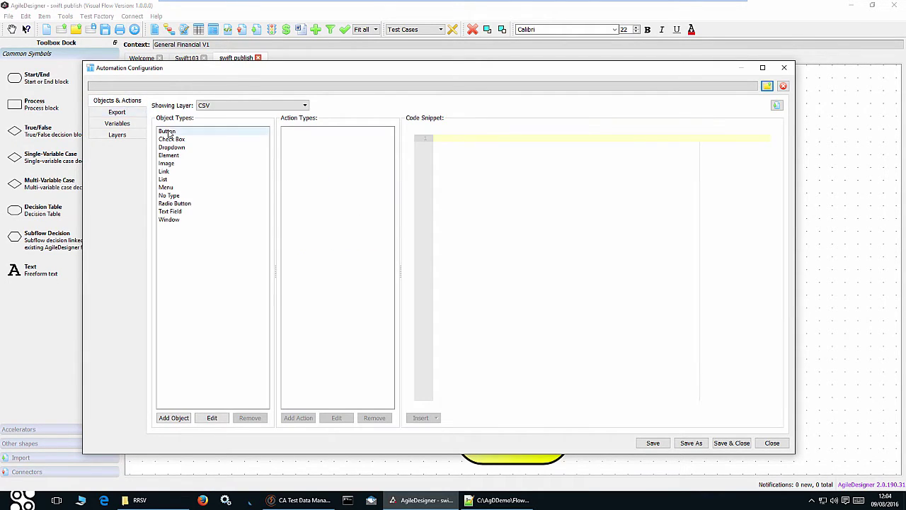
{"action": "left_click", "coordinate": [249, 418]}
{"action": "left_click", "coordinate": [250, 417]}
{"action": "left_click", "coordinate": [249, 418]}
{"action": "left_click", "coordinate": [250, 418]}
{"action": "left_click", "coordinate": [249, 418]}
{"action": "left_click", "coordinate": [249, 418]}
{"action": "left_click", "coordinate": [249, 418]}
{"action": "left_click", "coordinate": [249, 418]}
{"action": "left_click", "coordinate": [249, 417]}
{"action": "left_click", "coordinate": [249, 418]}
{"action": "left_click", "coordinate": [249, 417]}
{"action": "left_click", "coordinate": [250, 418]}
Add a new object type named CSV to the CSV layer.
{"action": "left_click", "coordinate": [175, 418]}
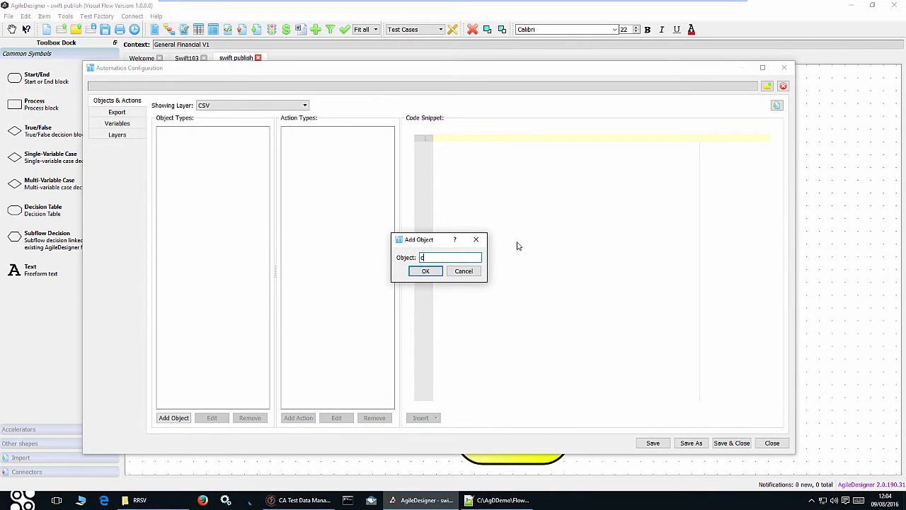
{"action": "type", "text": "CSV"}
{"action": "left_click", "coordinate": [426, 273]}
Add an action named Header to the CSV object type.
{"action": "left_click", "coordinate": [162, 132]}
{"action": "left_click", "coordinate": [298, 417]}
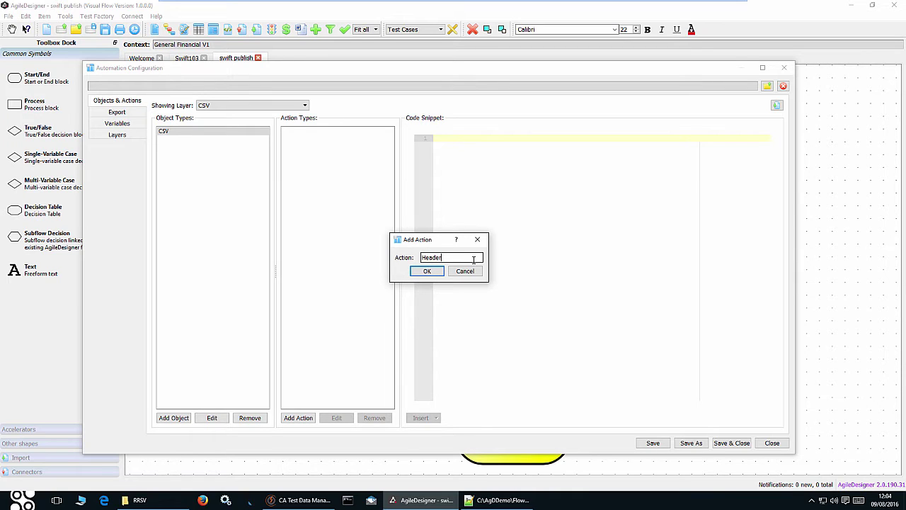
{"action": "left_click", "coordinate": [428, 273]}
{"action": "left_click", "coordinate": [445, 135]}
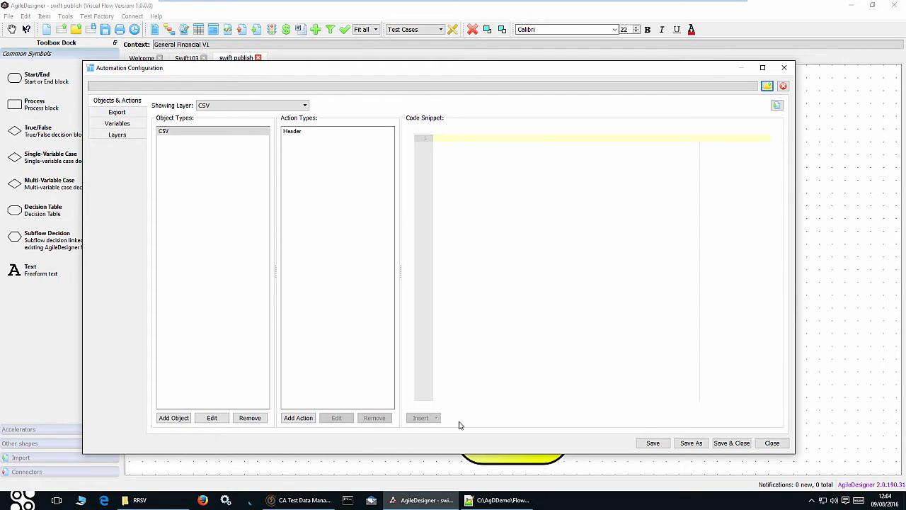
Copy the column header line from DM23523.csv in Notepad++ into the Header action's code snippet in AgileDesigner, ending with a line break.
{"action": "left_click", "coordinate": [508, 501]}
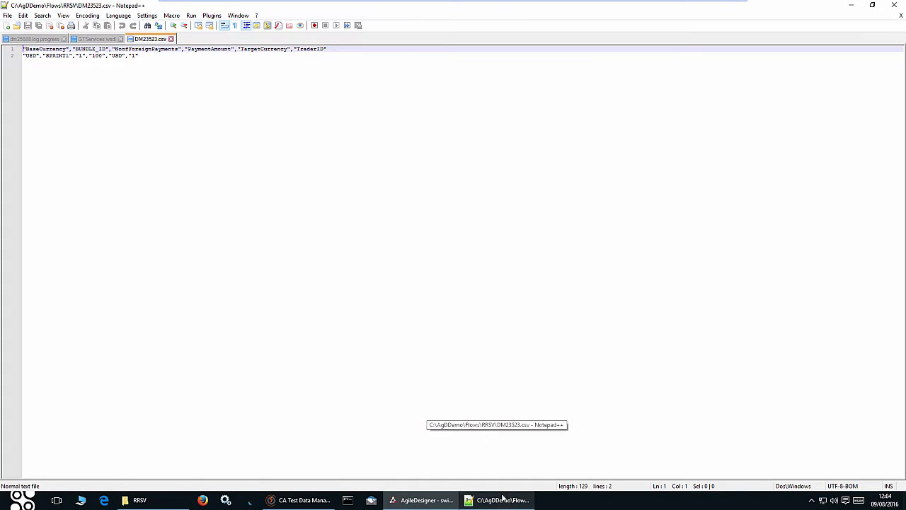
{"action": "left_click", "coordinate": [325, 50]}
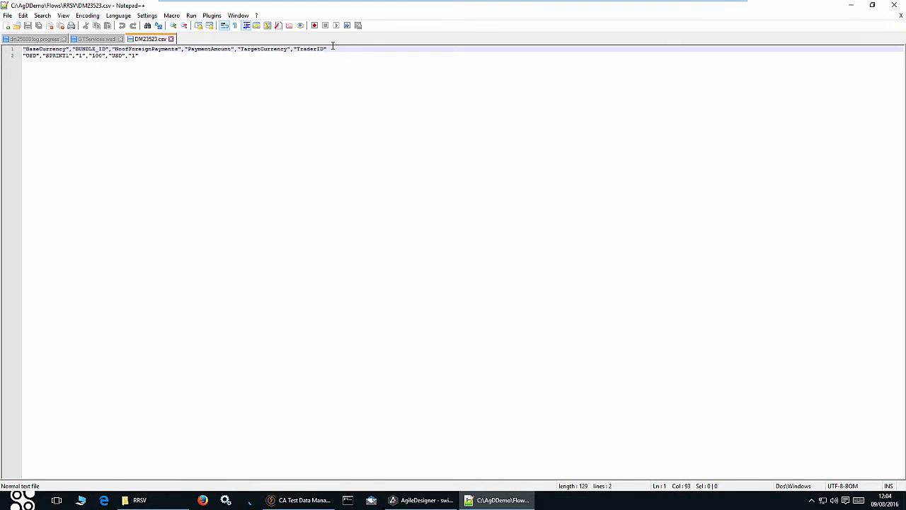
{"action": "left_click_drag", "start_coordinate": [330, 50], "coordinate": [3, 50]}
{"action": "key", "text": "ctrl+c"}
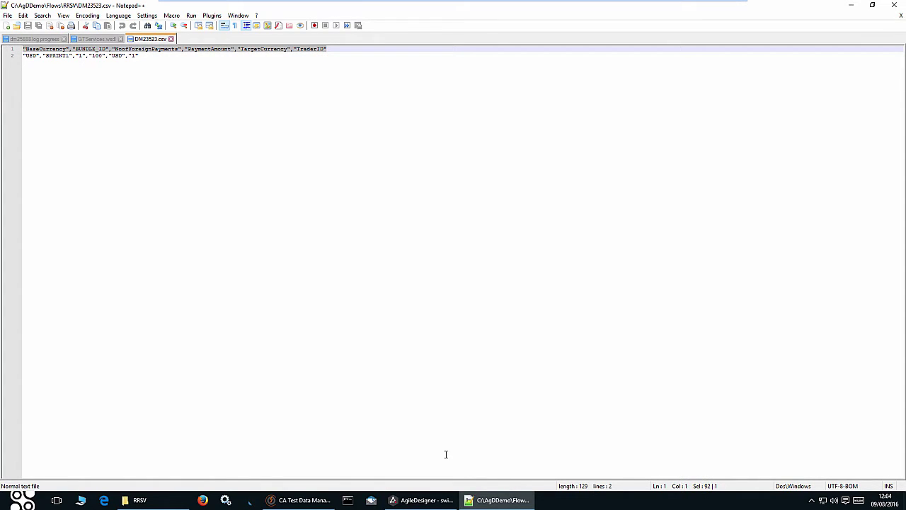
{"action": "left_click", "coordinate": [425, 500]}
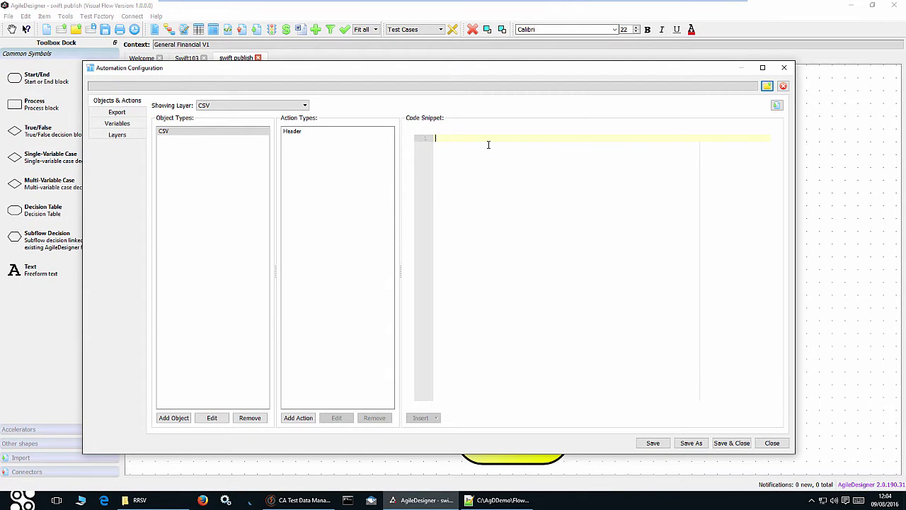
{"action": "right_click", "coordinate": [439, 141]}
{"action": "left_click", "coordinate": [461, 167]}
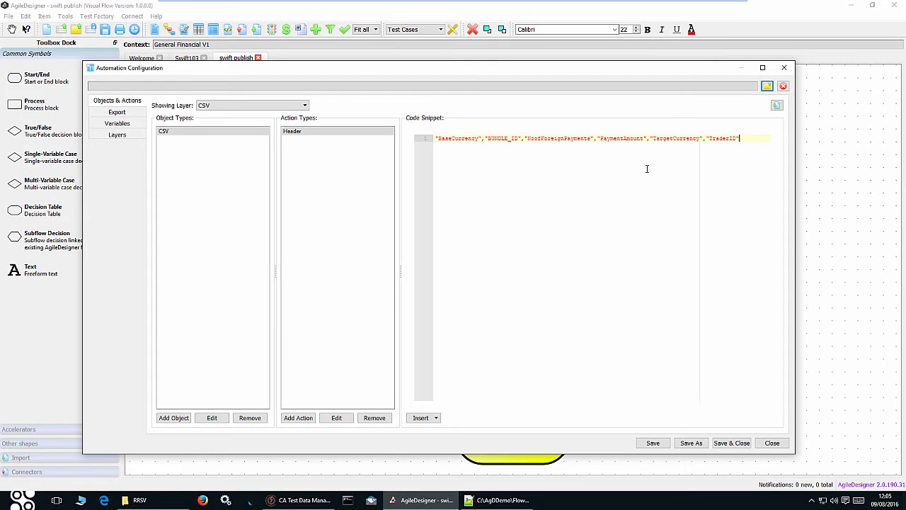
{"action": "key", "text": "Return"}
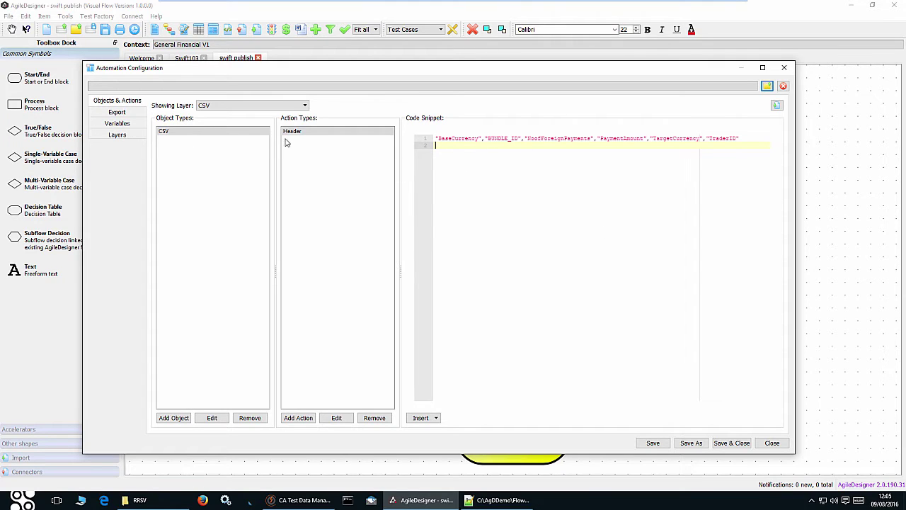
Add an action named Data to the CSV object type and select it.
{"action": "left_click", "coordinate": [298, 417]}
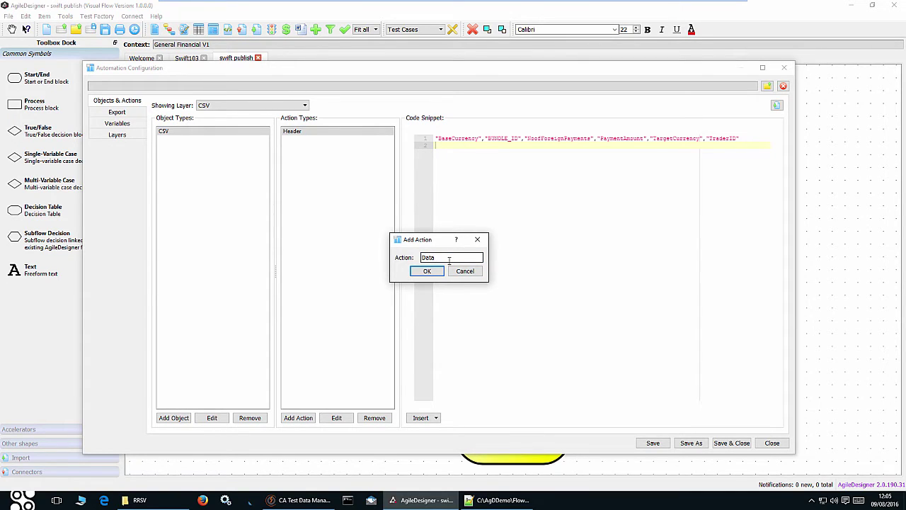
{"action": "left_click", "coordinate": [427, 271]}
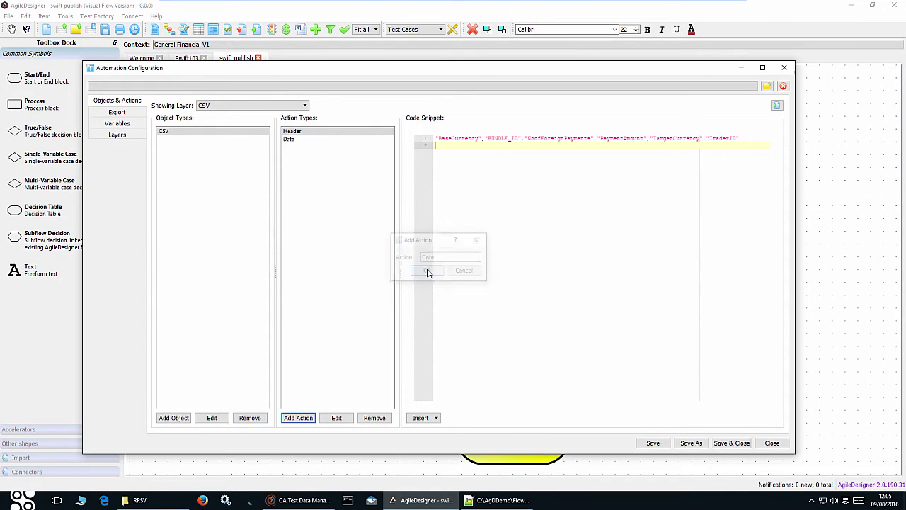
{"action": "left_click", "coordinate": [294, 140]}
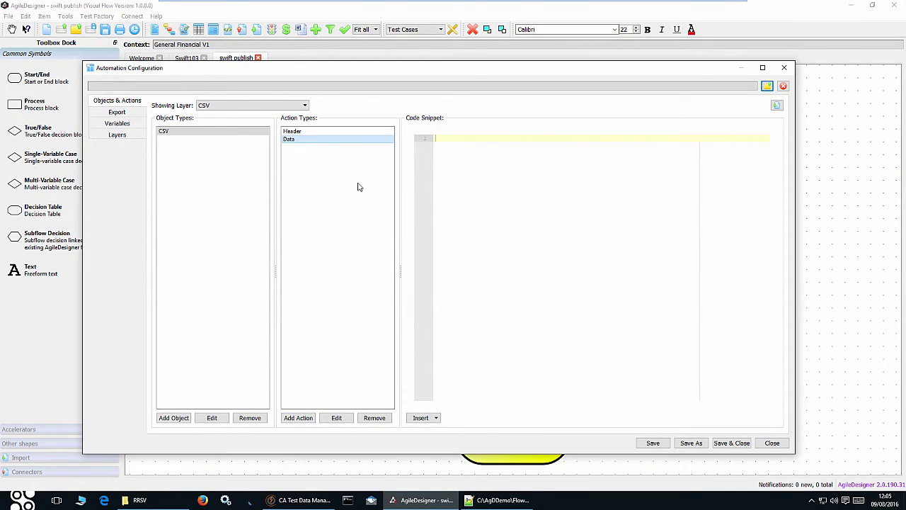
Copy both lines of DM23523.csv from Notepad++ into the Data action's code snippet in AgileDesigner.
{"action": "left_click", "coordinate": [496, 503]}
{"action": "left_click", "coordinate": [156, 60]}
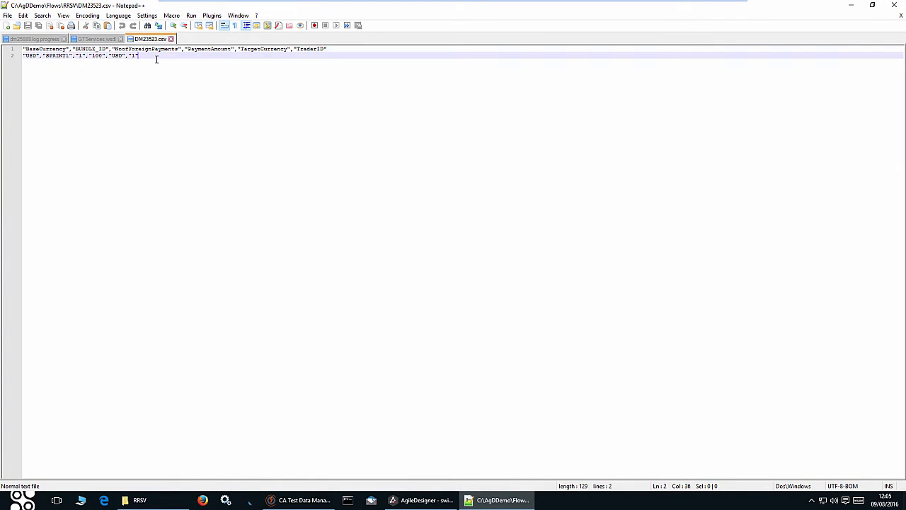
{"action": "key", "text": "ctrl+a"}
{"action": "right_click", "coordinate": [41, 53]}
{"action": "left_click", "coordinate": [57, 65]}
{"action": "left_click", "coordinate": [413, 500]}
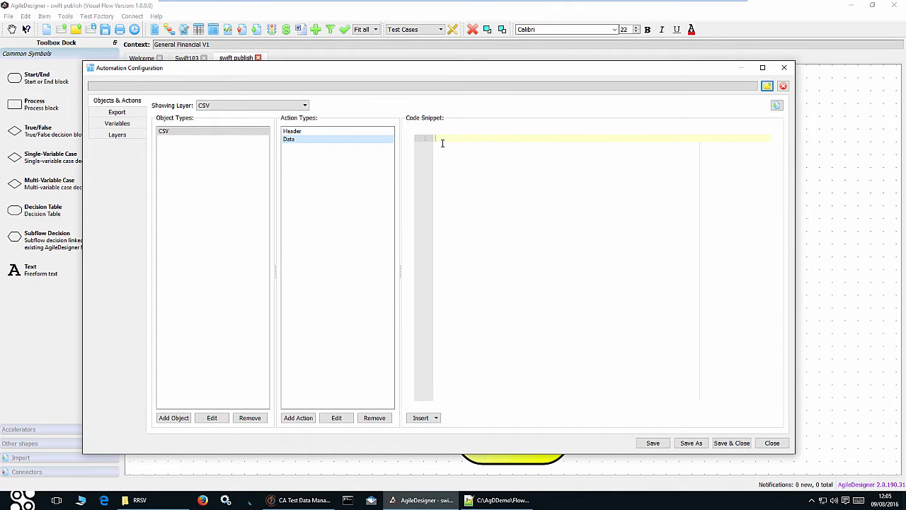
{"action": "right_click", "coordinate": [438, 138]}
{"action": "left_click", "coordinate": [461, 166]}
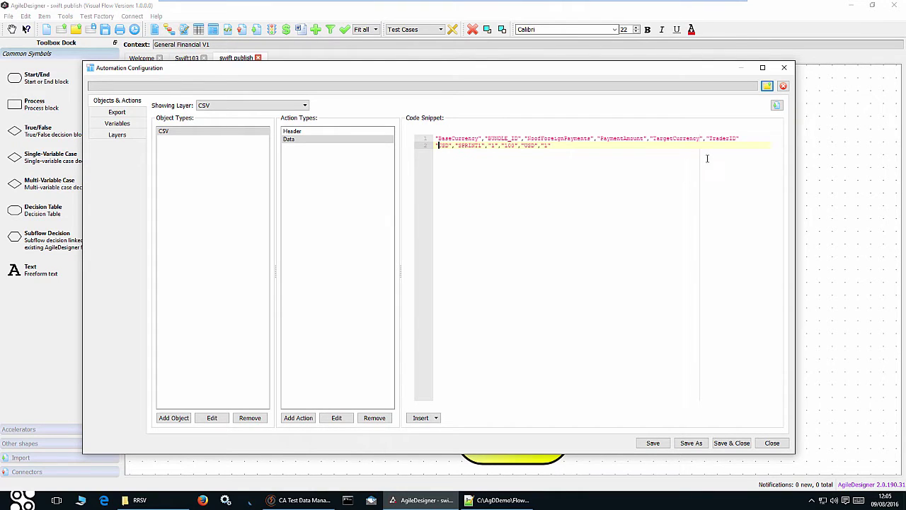
Replace the first value in the Data snippet's second line with ~BaseCurrency~, moving the column name down from the header line.
{"action": "left_click", "coordinate": [435, 418]}
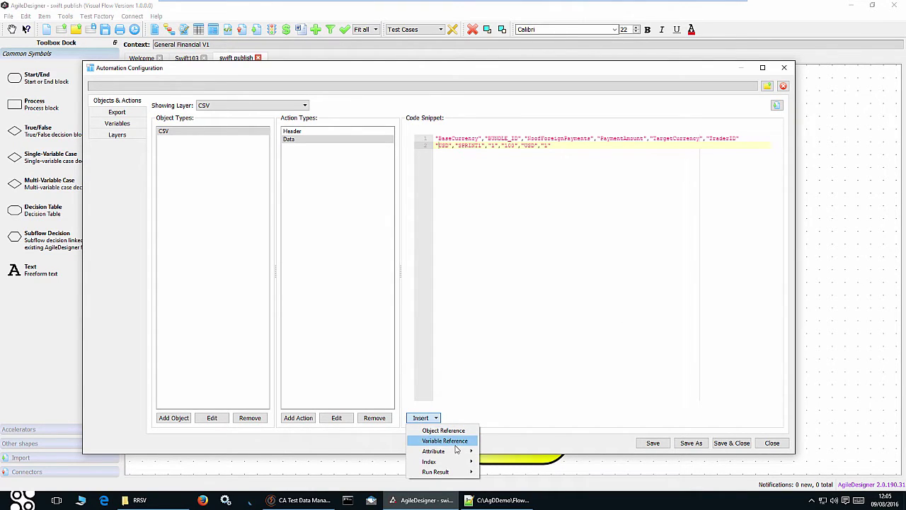
{"action": "left_click", "coordinate": [482, 378]}
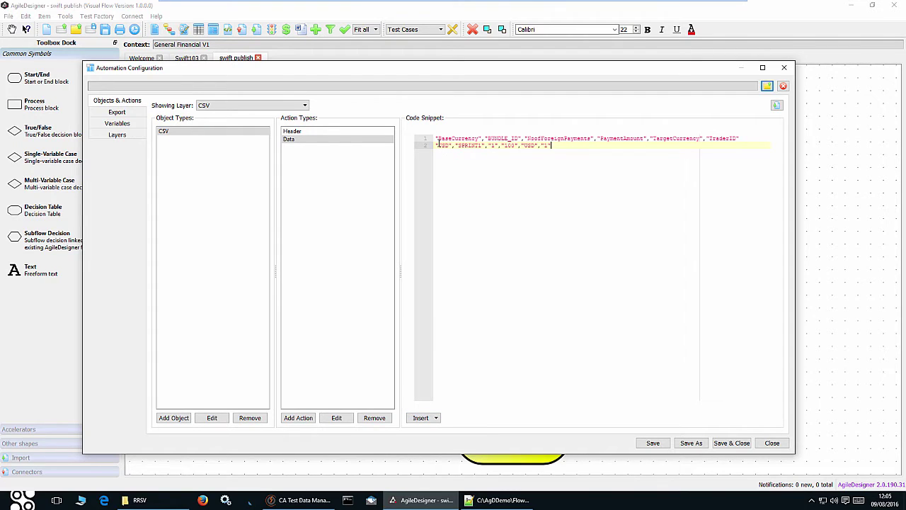
{"action": "key", "text": "Delete"}
{"action": "key", "text": "Up"}
{"action": "key", "text": "shift+Right"}
{"action": "key", "text": "shift+Right"}
{"action": "key", "text": "shift+Right"}
{"action": "key", "text": "shift+Right"}
{"action": "key", "text": "shift+Right"}
{"action": "key", "text": "shift+Right"}
{"action": "key", "text": "shift+Right"}
{"action": "key", "text": "shift+Right"}
{"action": "key", "text": "shift+Right"}
{"action": "key", "text": "shift+Right"}
{"action": "key", "text": "shift+Right"}
{"action": "key", "text": "shift+Right"}
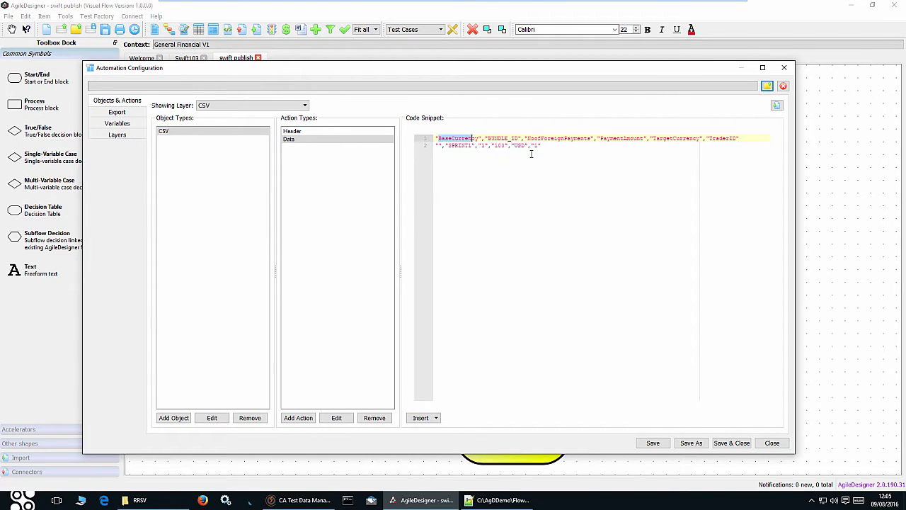
{"action": "key", "text": "Delete"}
{"action": "key", "text": "Down"}
{"action": "key", "text": "ctrl+v"}
{"action": "type", "text": "-"}
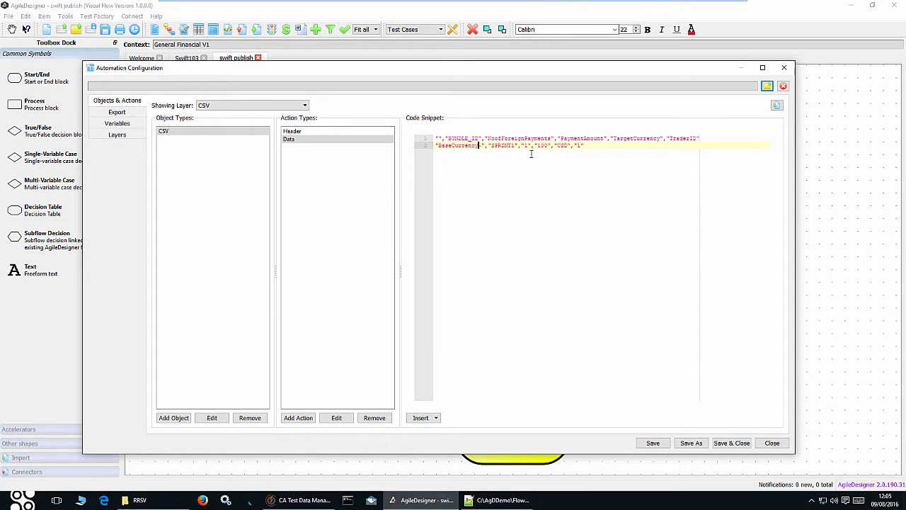
{"action": "key", "text": "Left"}
{"action": "key", "text": "Left"}
{"action": "key", "text": "Left"}
{"action": "key", "text": "Left"}
{"action": "type", "text": "-"}
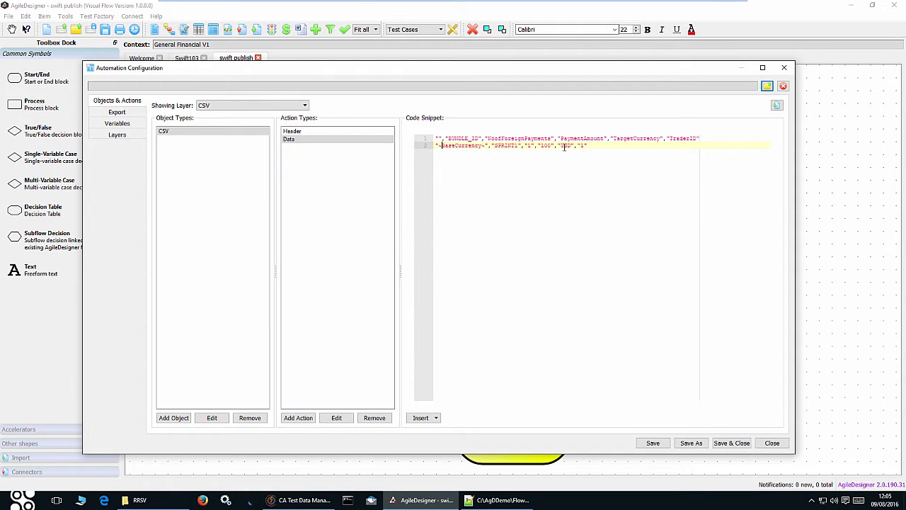
Replace the remaining USD value in the Data snippet with ~TargetCurrency~, moving the column name down from the header line.
{"action": "left_click_drag", "start_coordinate": [614, 139], "coordinate": [660, 140]}
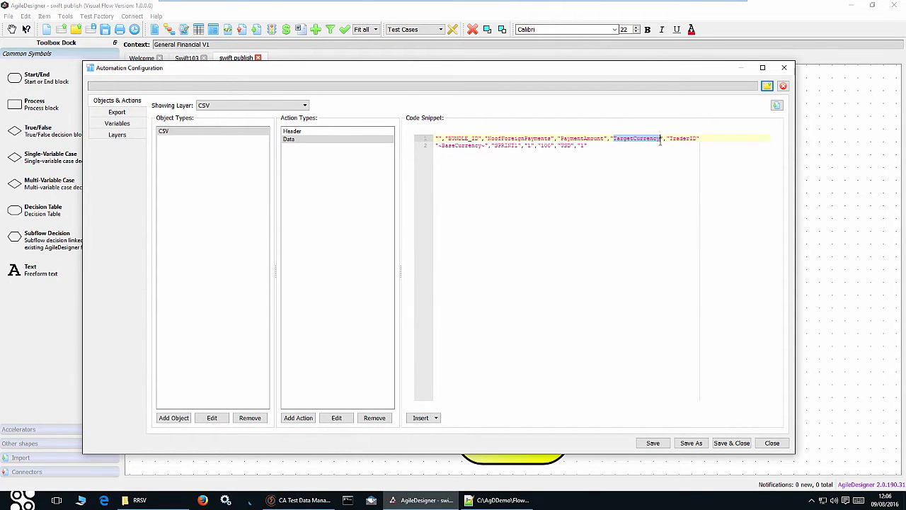
{"action": "key", "text": "BackSpace"}
{"action": "key", "text": "Down"}
{"action": "key", "text": "Left"}
{"action": "key", "text": "Left"}
{"action": "key", "text": "Left"}
{"action": "key", "text": "Left"}
{"action": "key", "text": "Left"}
{"action": "key", "text": "Left"}
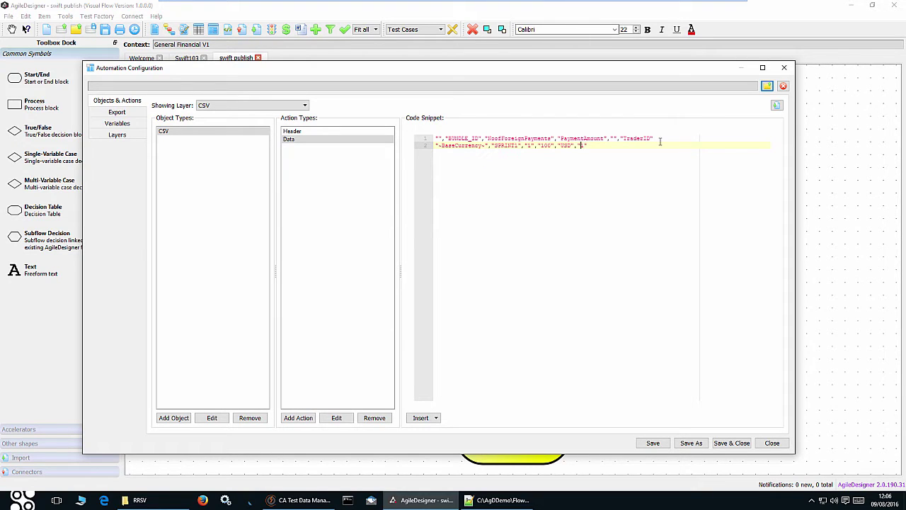
{"action": "key", "text": "BackSpace"}
{"action": "key", "text": "BackSpace"}
{"action": "key", "text": "Delete"}
{"action": "key", "text": "ctrl+v"}
{"action": "type", "text": "~"}
{"action": "key", "text": "Left"}
{"action": "key", "text": "Left"}
{"action": "key", "text": "Left"}
{"action": "key", "text": "Left"}
{"action": "key", "text": "Left"}
{"action": "key", "text": "Left"}
{"action": "key", "text": "Left"}
{"action": "type", "text": "~"}
Replace the last value in the Data snippet's data line with ~TraderID~, using the column name from the header line.
{"action": "key", "text": "Up"}
{"action": "key", "text": "shift+Right"}
{"action": "key", "text": "shift+Right"}
{"action": "key", "text": "shift+Right"}
{"action": "key", "text": "shift+Right"}
{"action": "key", "text": "shift+Right"}
{"action": "key", "text": "shift+Right"}
{"action": "key", "text": "shift+Right"}
{"action": "key", "text": "shift+Right"}
{"action": "key", "text": "Delete"}
{"action": "key", "text": "Down"}
{"action": "key", "text": "ctrl+v"}
{"action": "type", "text": "~"}
Delete the leftover header line from the Data snippet, end the data line with a line break, and check both actions' snippets.
{"action": "key", "text": "Up"}
{"action": "key", "text": "shift+End"}
{"action": "key", "text": "Delete"}
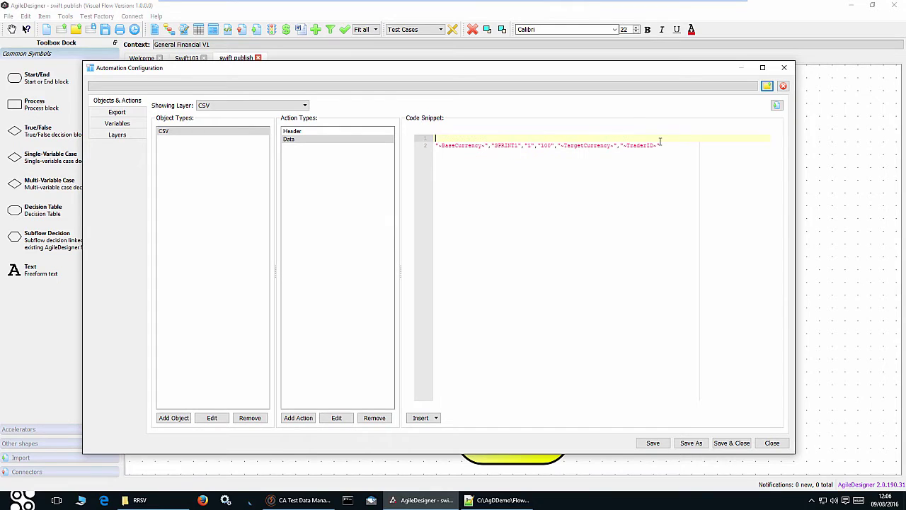
{"action": "key", "text": "Delete"}
{"action": "key", "text": "Return"}
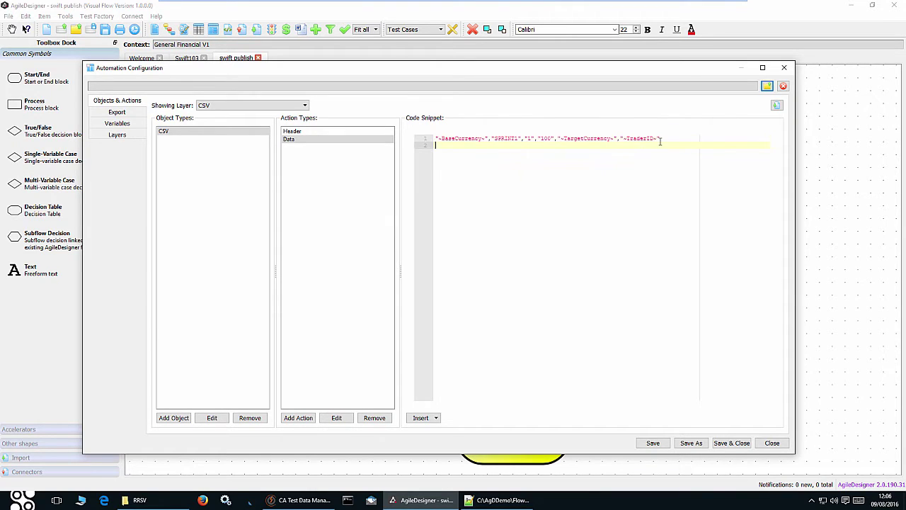
{"action": "left_click", "coordinate": [286, 132]}
{"action": "left_click", "coordinate": [291, 140]}
{"action": "left_click", "coordinate": [177, 139]}
{"action": "left_click", "coordinate": [292, 132]}
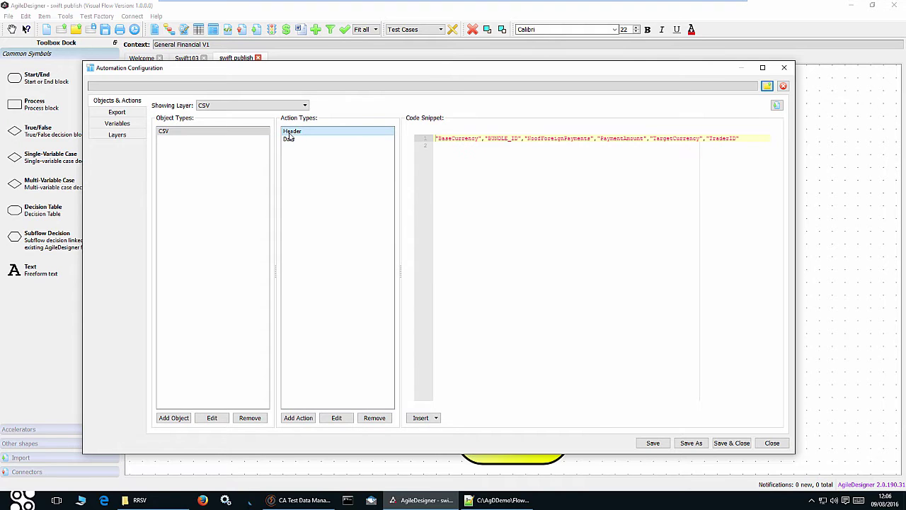
Save the automation configuration as swift_batch in the RRSV folder.
{"action": "left_click", "coordinate": [699, 443]}
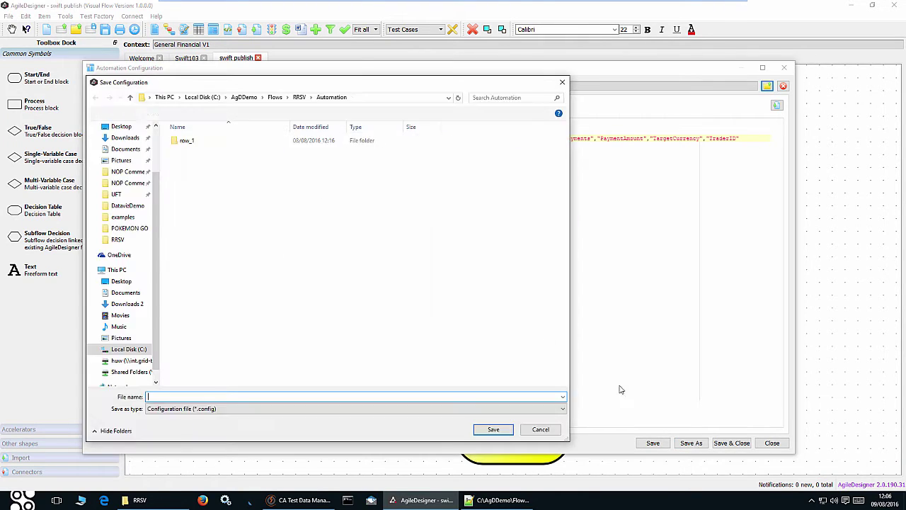
{"action": "left_click", "coordinate": [293, 97]}
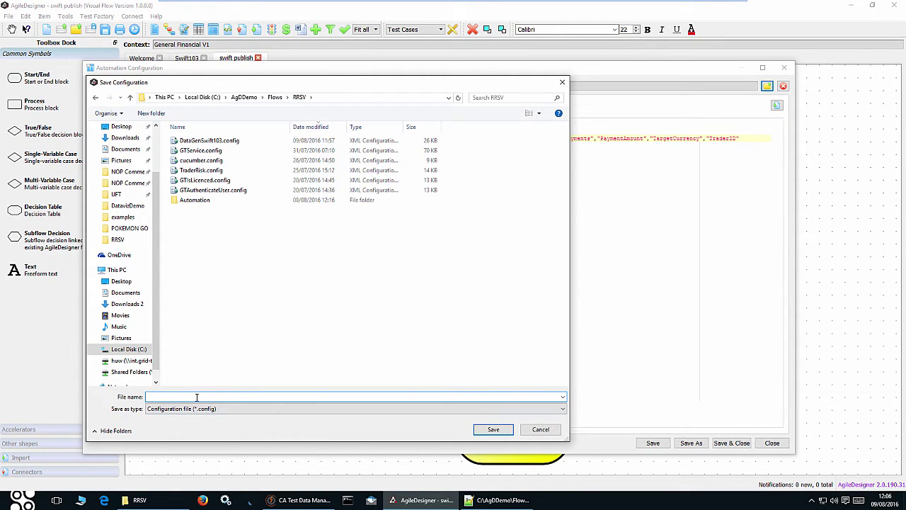
{"action": "type", "text": "swift"}
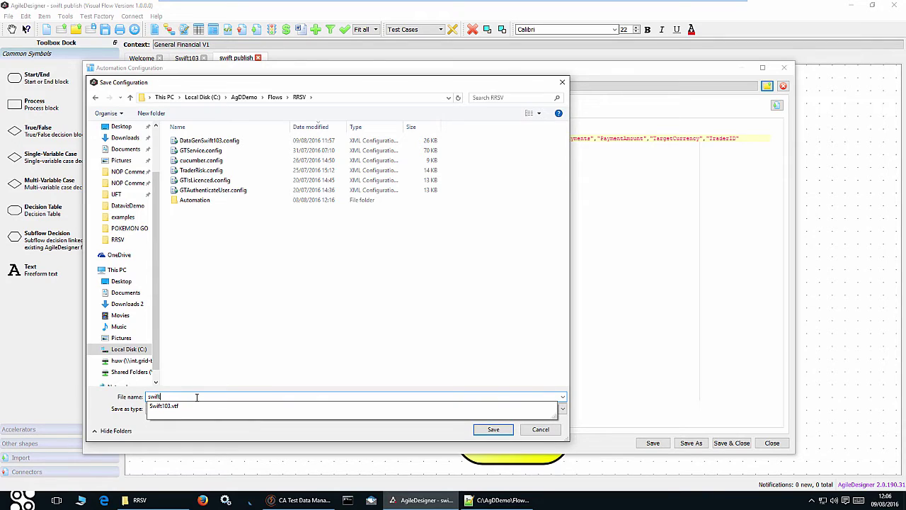
{"action": "type", "text": "_batch"}
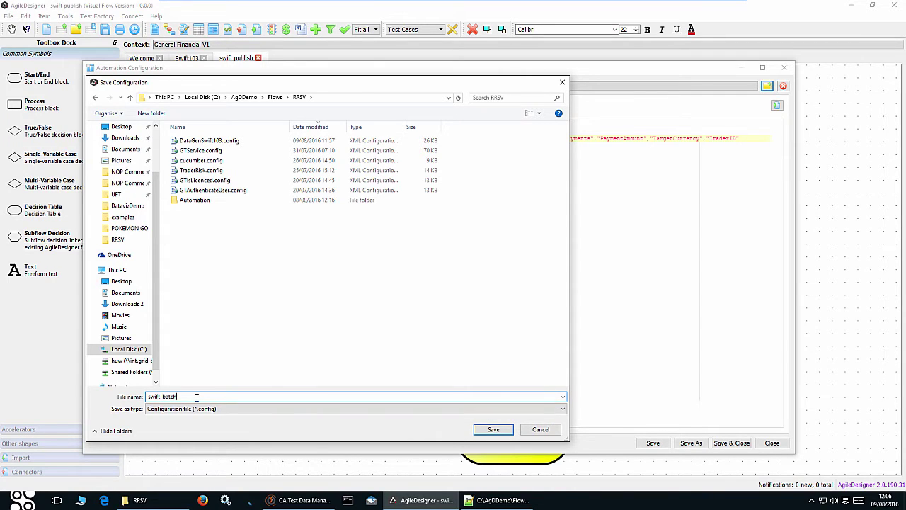
{"action": "key", "text": "Return"}
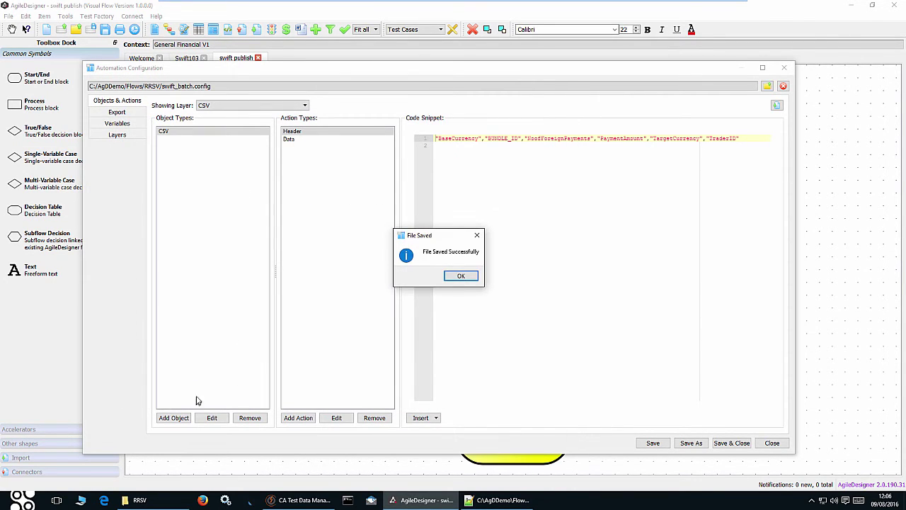
{"action": "left_click", "coordinate": [461, 276]}
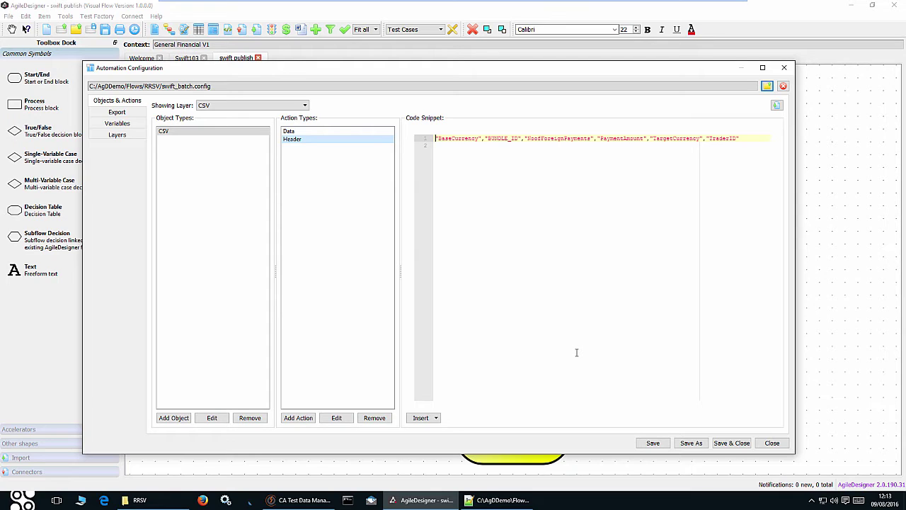
Replace the SPRINT1 value in the Data action's snippet with a variable reference, ~VARIABLE_NAME|1|~.
{"action": "left_click", "coordinate": [289, 131]}
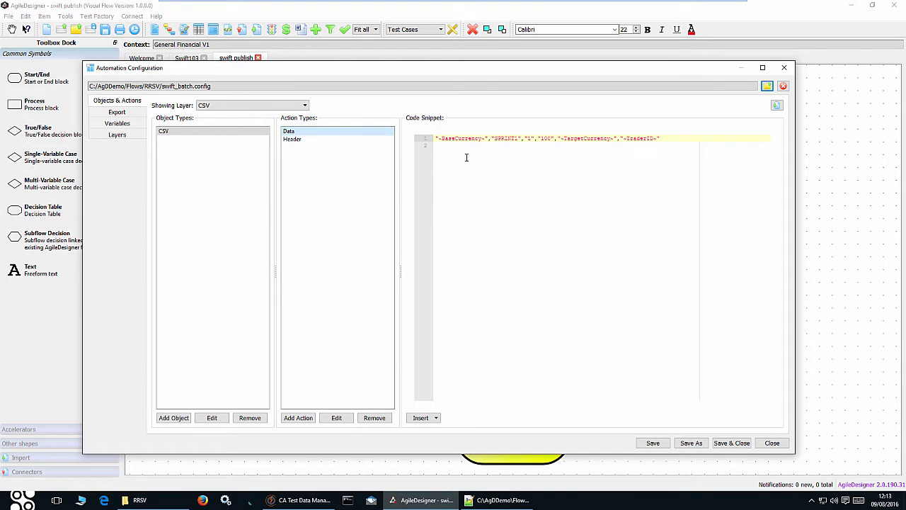
{"action": "left_click", "coordinate": [495, 138]}
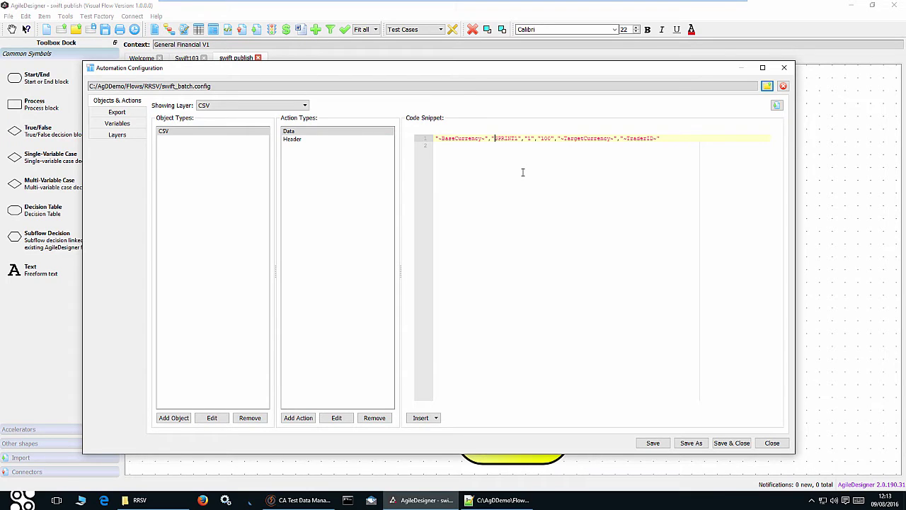
{"action": "type", "text": "<"}
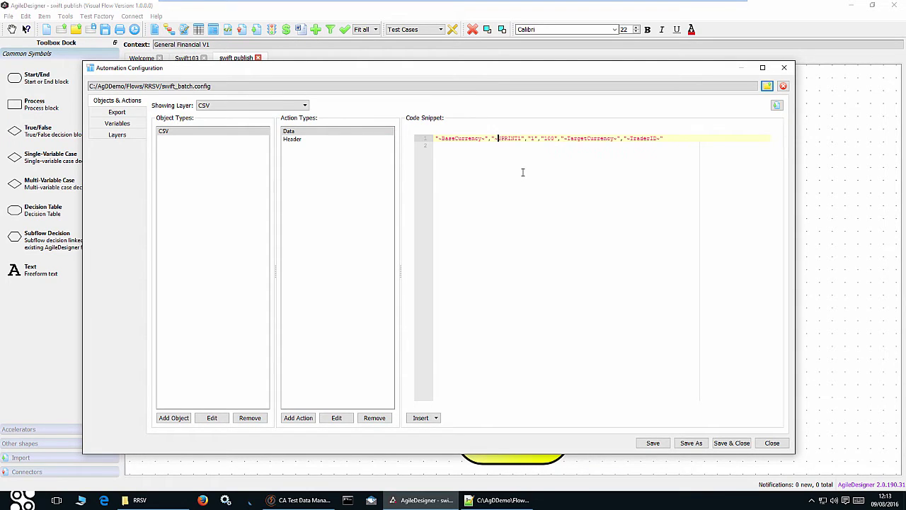
{"action": "key", "text": "BackSpace"}
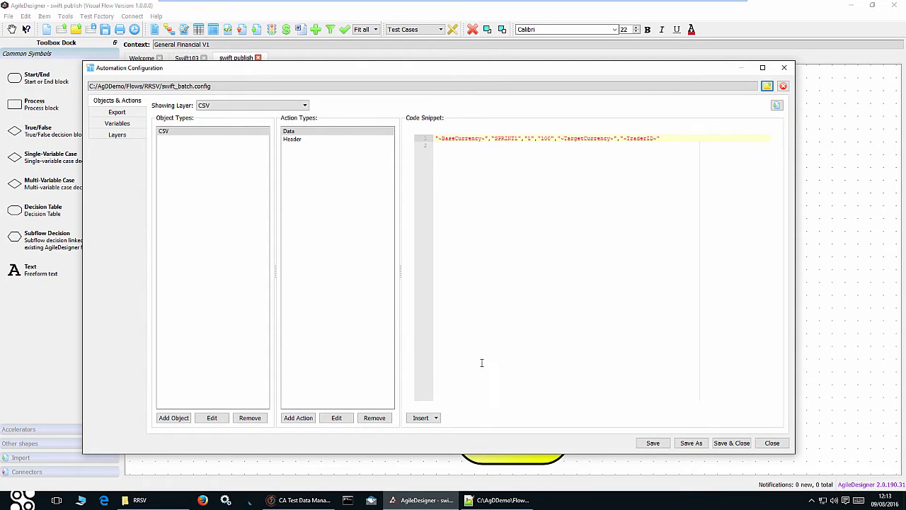
{"action": "left_click", "coordinate": [437, 419]}
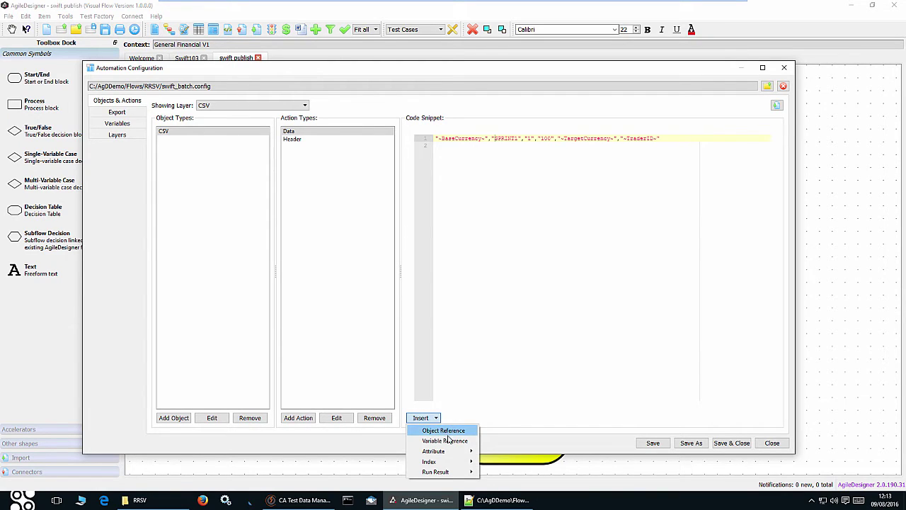
{"action": "left_click", "coordinate": [446, 440]}
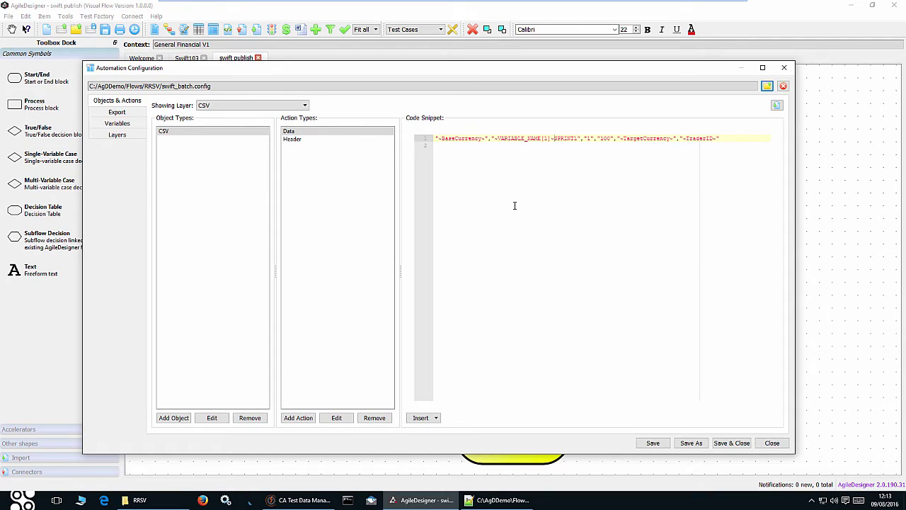
{"action": "key", "text": "Delete"}
{"action": "key", "text": "Delete"}
{"action": "key", "text": "Delete"}
{"action": "key", "text": "Delete"}
{"action": "key", "text": "Delete"}
{"action": "key", "text": "Delete"}
{"action": "key", "text": "Delete"}
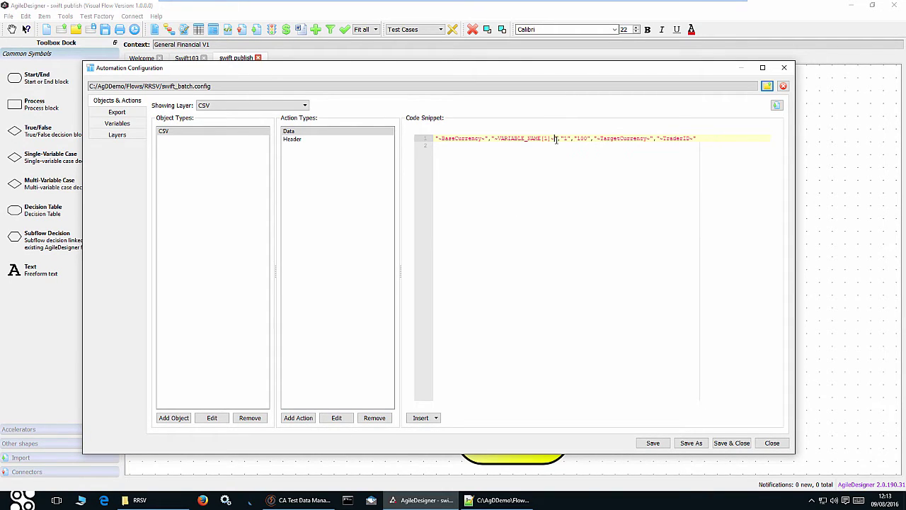
Replace the 100 value in the Data action's snippet with a variable reference, ~VARIABLE_NAME|2|~.
{"action": "key", "text": "Right"}
{"action": "key", "text": "Right"}
{"action": "key", "text": "Right"}
{"action": "key", "text": "Right"}
{"action": "key", "text": "Delete"}
{"action": "key", "text": "Delete"}
{"action": "key", "text": "Delete"}
{"action": "left_click", "coordinate": [437, 418]}
{"action": "left_click", "coordinate": [453, 437]}
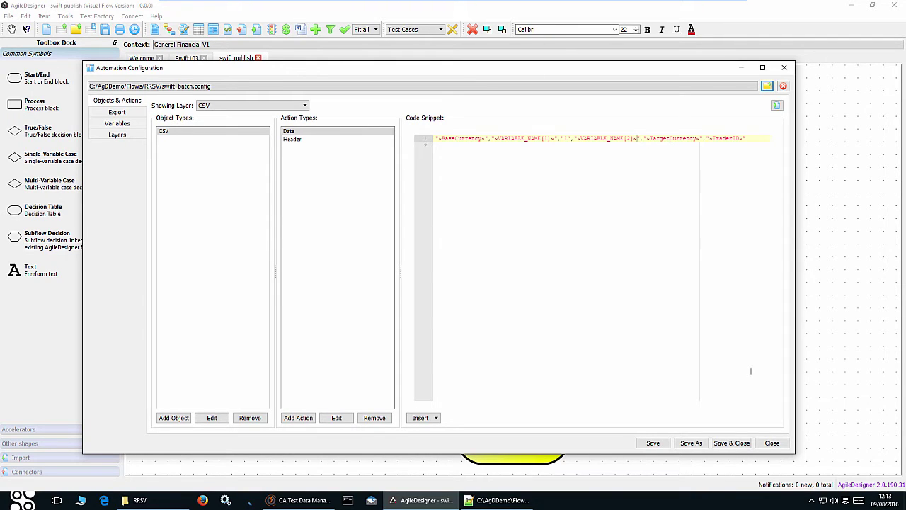
Close the swift_batch automation configuration without saving the changes, and show the Swift103 flow.
{"action": "left_click", "coordinate": [770, 442]}
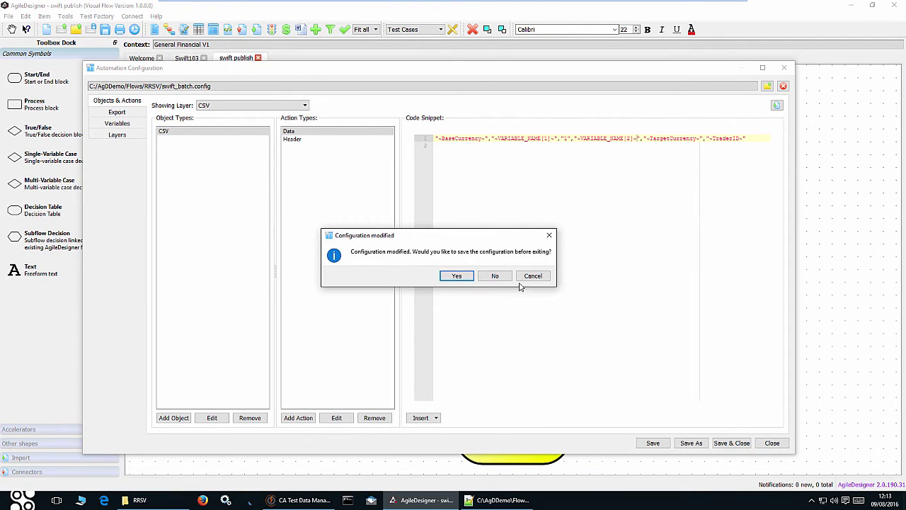
{"action": "left_click", "coordinate": [495, 275]}
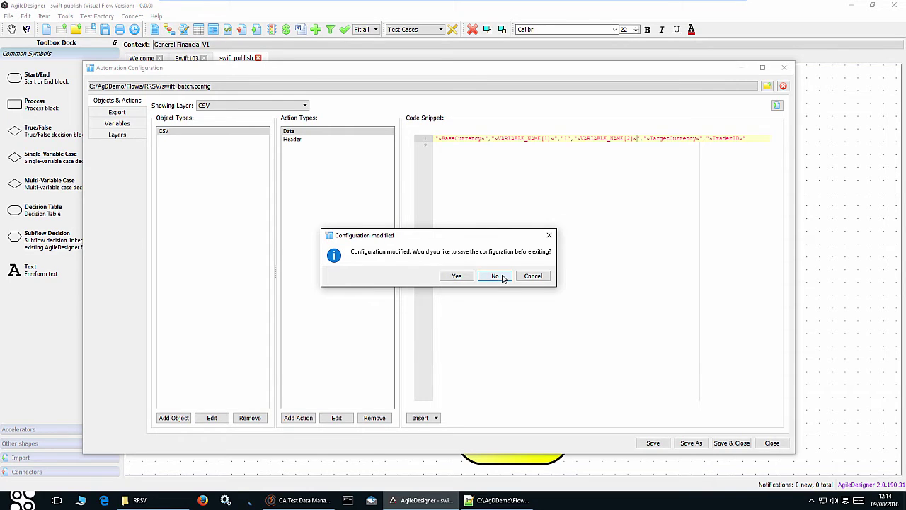
{"action": "left_click", "coordinate": [187, 58]}
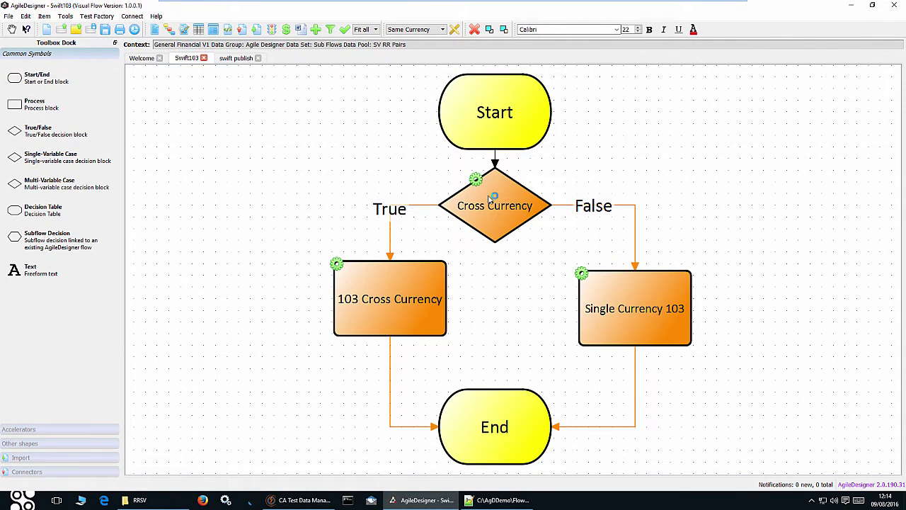
{"action": "left_click", "coordinate": [515, 123]}
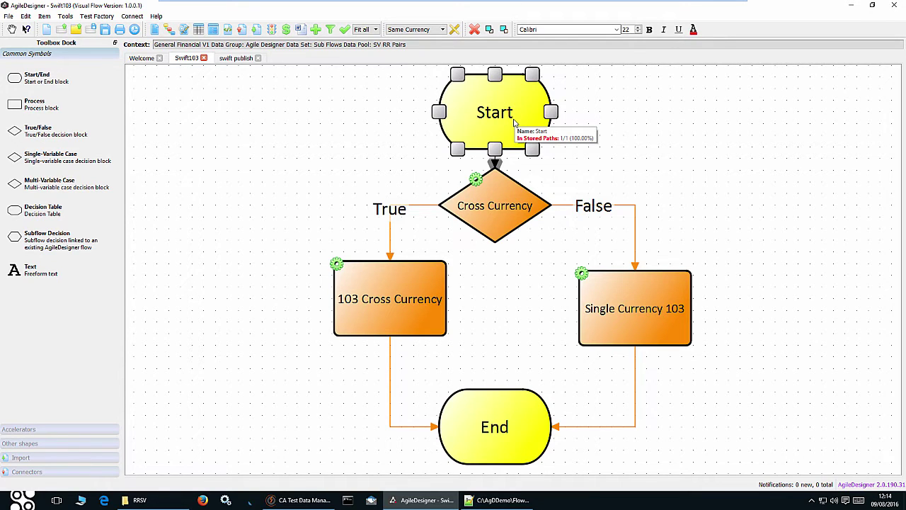
Switch to the RRSV folder in File Explorer and look over the DM23523 cmd, csv and xml files.
{"action": "left_click", "coordinate": [140, 500]}
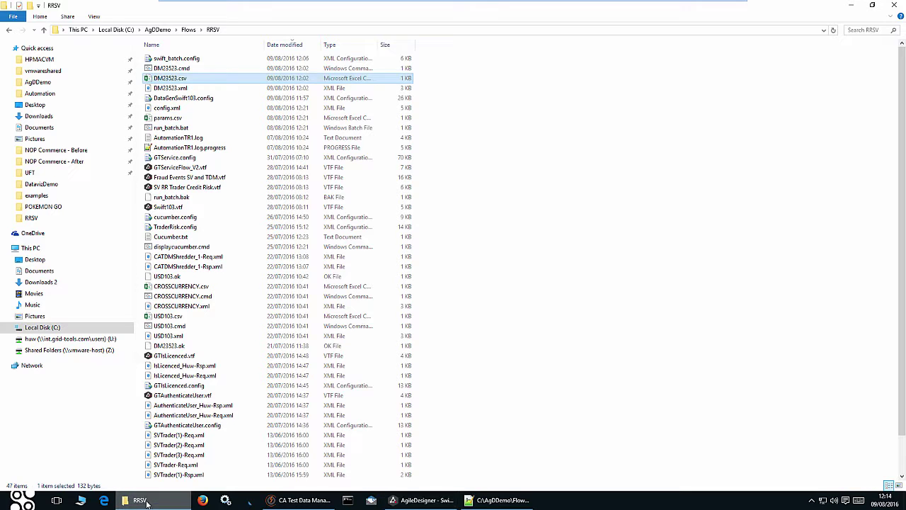
{"action": "left_click", "coordinate": [188, 70]}
{"action": "left_click", "coordinate": [186, 79]}
{"action": "left_click", "coordinate": [186, 87]}
{"action": "left_click", "coordinate": [185, 80]}
{"action": "left_click", "coordinate": [187, 69]}
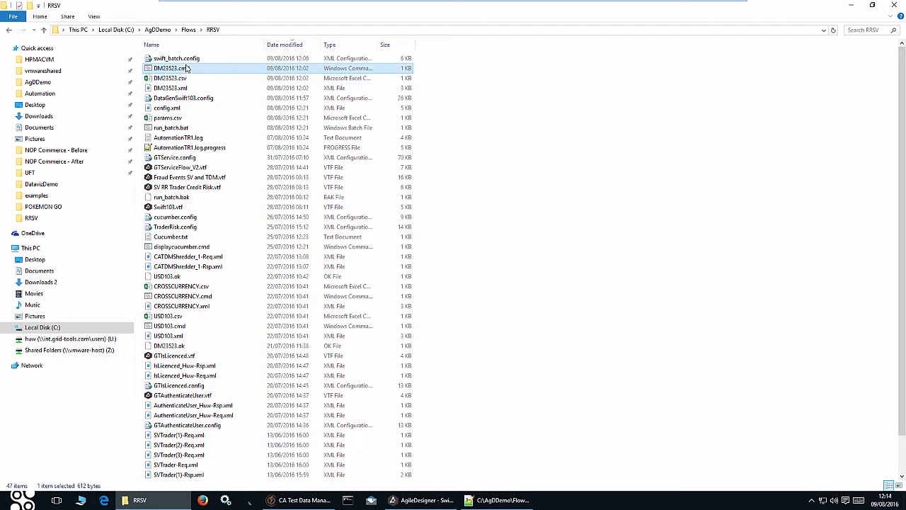
Return to AgileDesigner, open Swift103's automation configuration, and review the Header and Data snippets of the CSV object in the PublishCSV layer.
{"action": "left_click", "coordinate": [428, 501]}
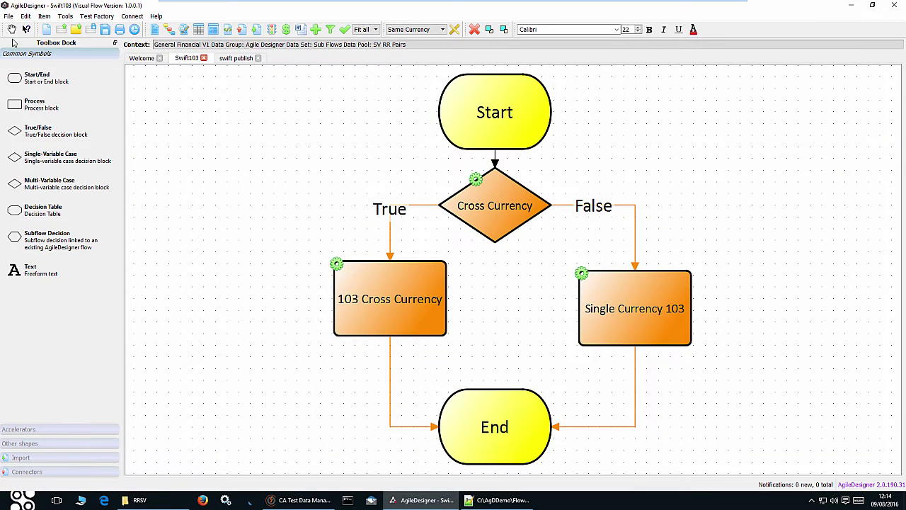
{"action": "left_click", "coordinate": [8, 15]}
{"action": "mouse_move", "coordinate": [77, 146]}
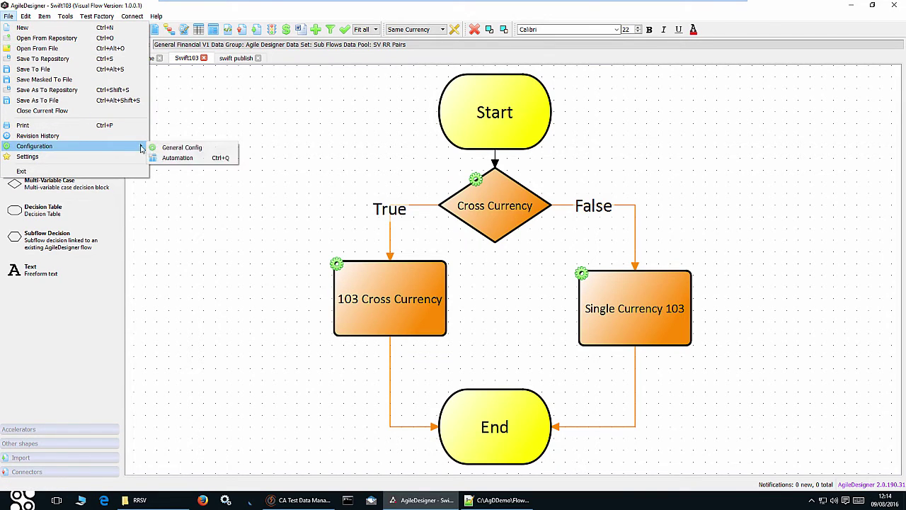
{"action": "left_click", "coordinate": [177, 158]}
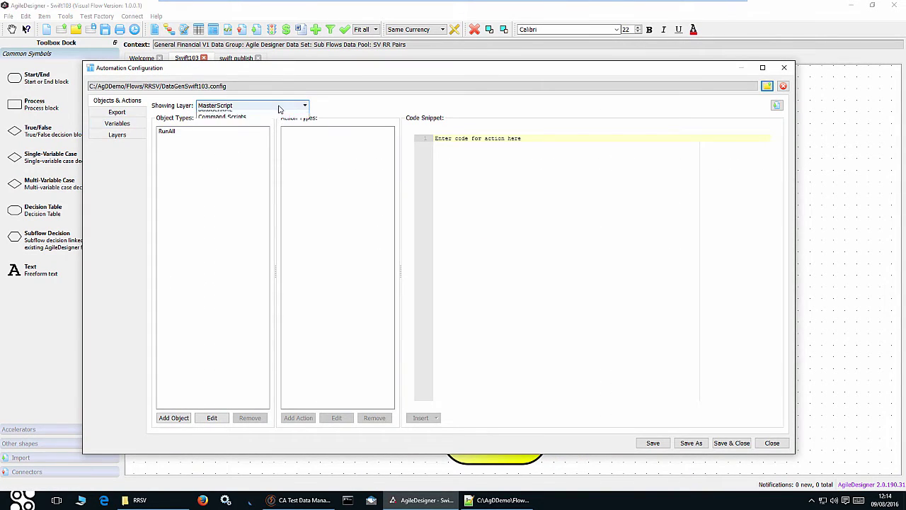
{"action": "left_click", "coordinate": [278, 106]}
{"action": "left_click", "coordinate": [250, 124]}
{"action": "left_click", "coordinate": [188, 131]}
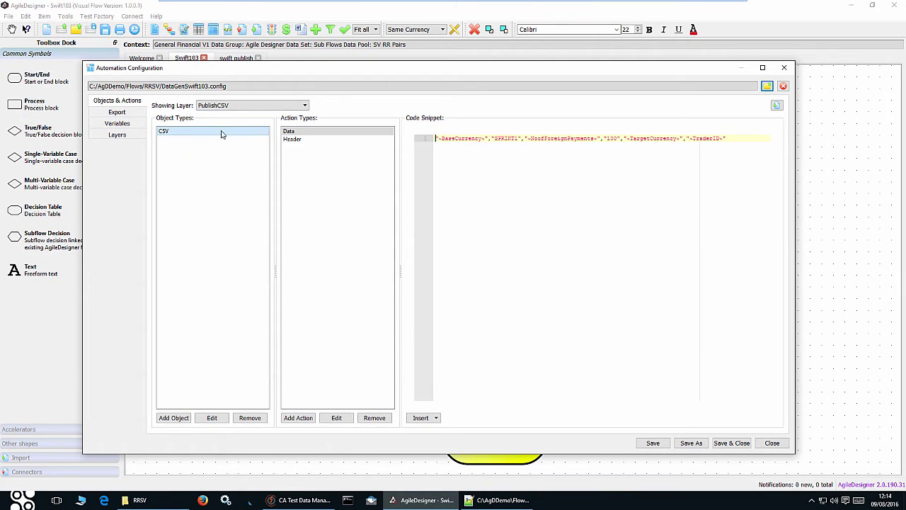
{"action": "left_click", "coordinate": [294, 140]}
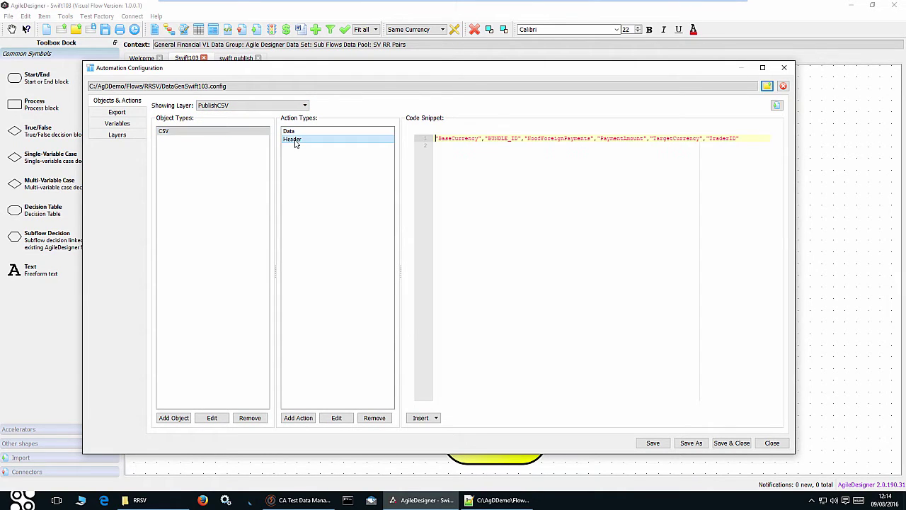
{"action": "left_click", "coordinate": [294, 132]}
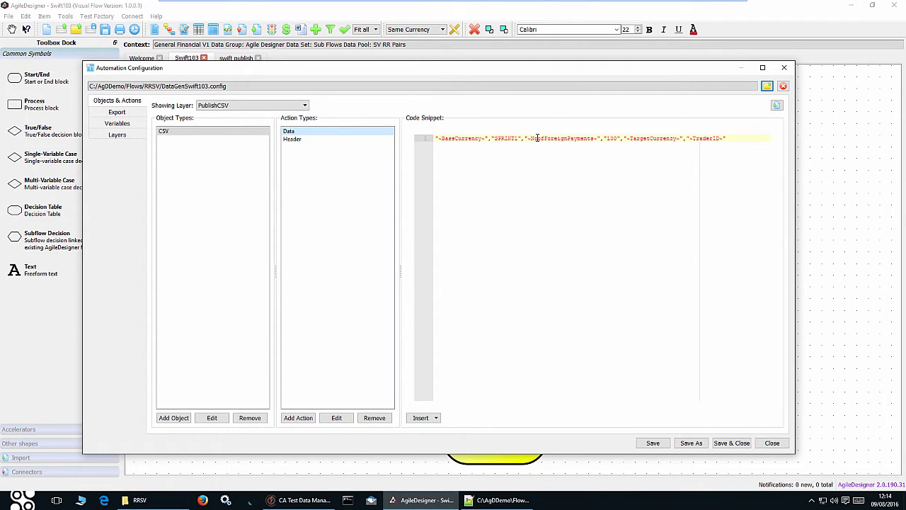
Examine the MasterScript, PublishCSV, DataGenXML and Command Scripts layers, plus the variables and export settings of PublishCSV.
{"action": "left_click", "coordinate": [118, 135]}
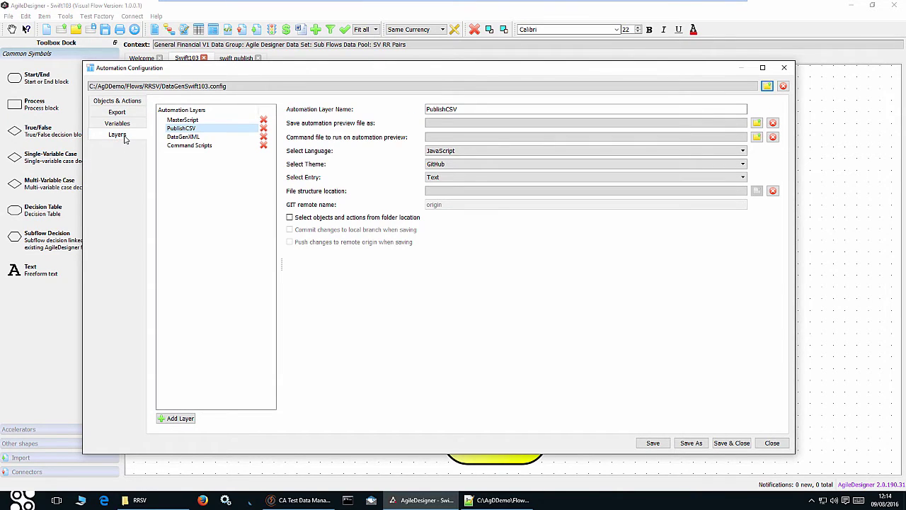
{"action": "left_click", "coordinate": [184, 137]}
{"action": "left_click", "coordinate": [188, 147]}
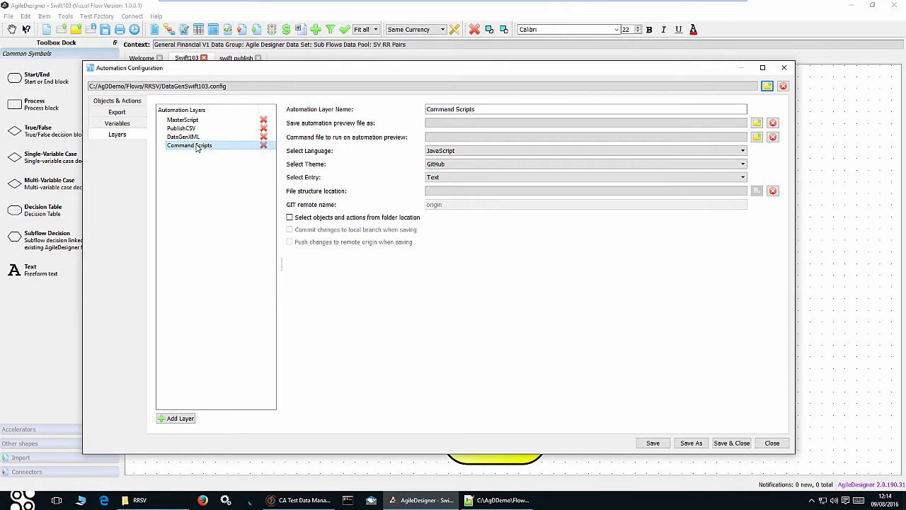
{"action": "left_click", "coordinate": [184, 120]}
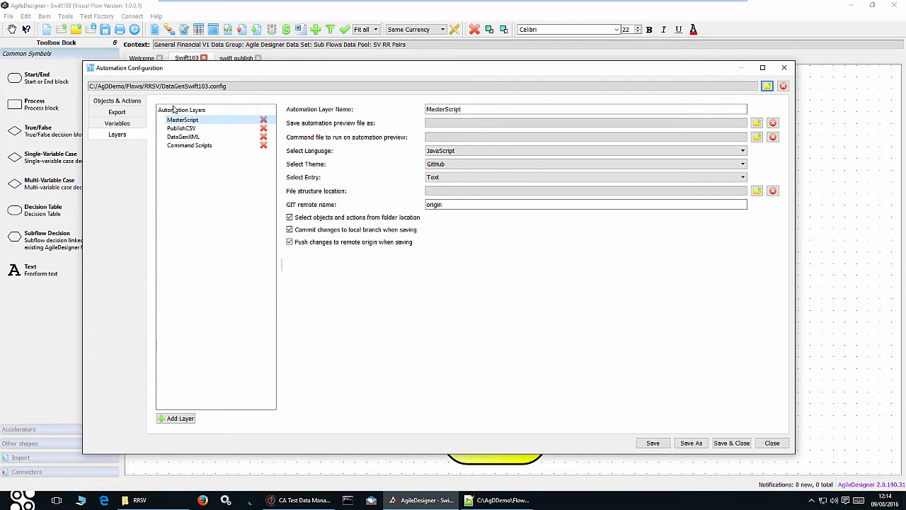
{"action": "left_click", "coordinate": [185, 129]}
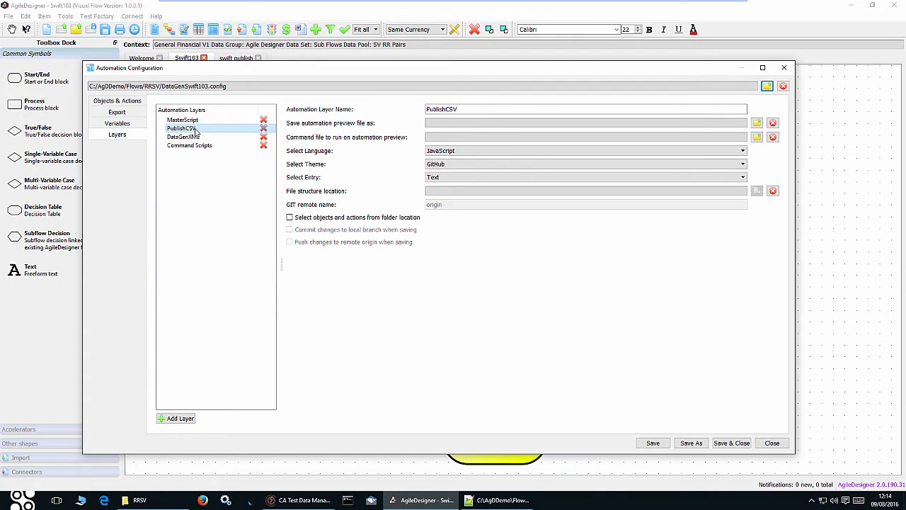
{"action": "left_click", "coordinate": [118, 124]}
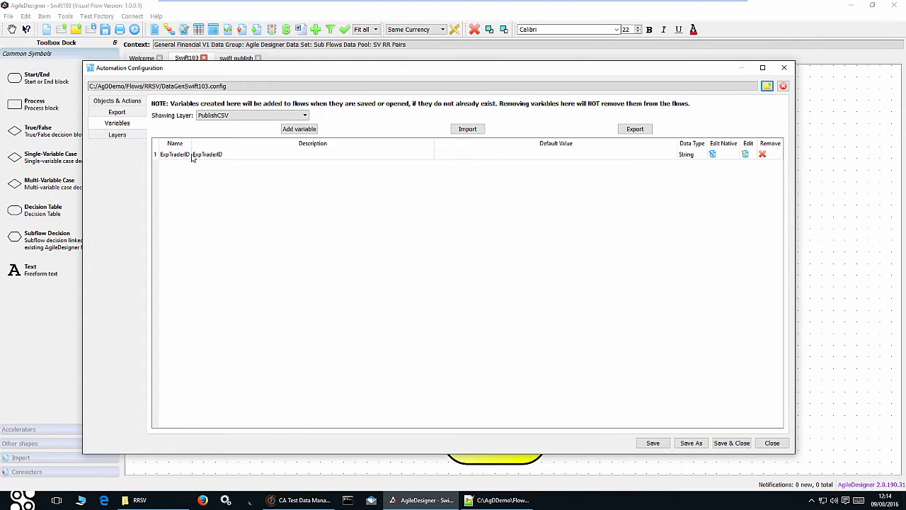
{"action": "left_click", "coordinate": [119, 113]}
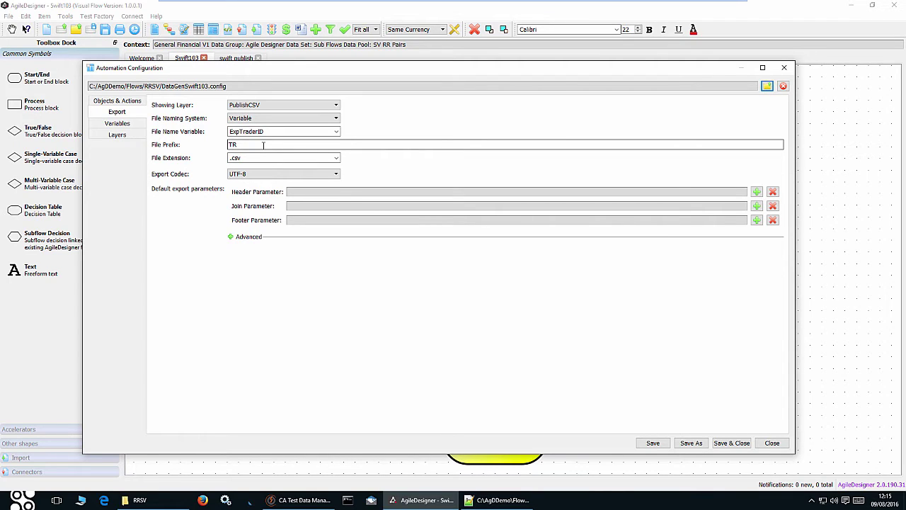
{"action": "left_click", "coordinate": [117, 123]}
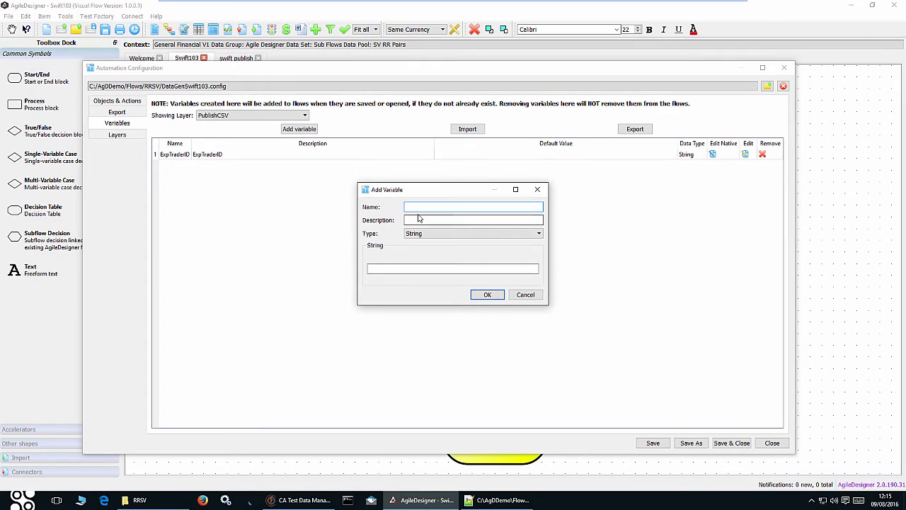
{"action": "type", "text": "Exp"}
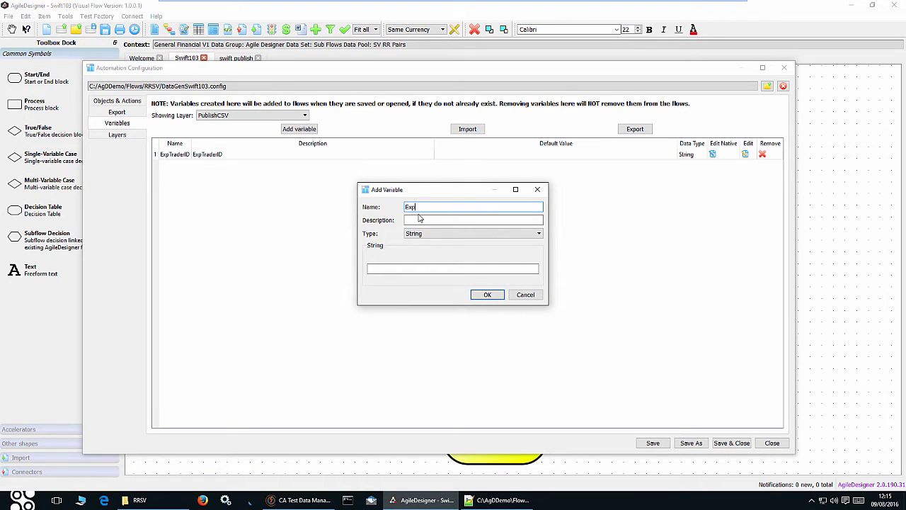
{"action": "type", "text": "TraderI"}
{"action": "type", "text": "D"}
{"action": "left_click", "coordinate": [420, 219]}
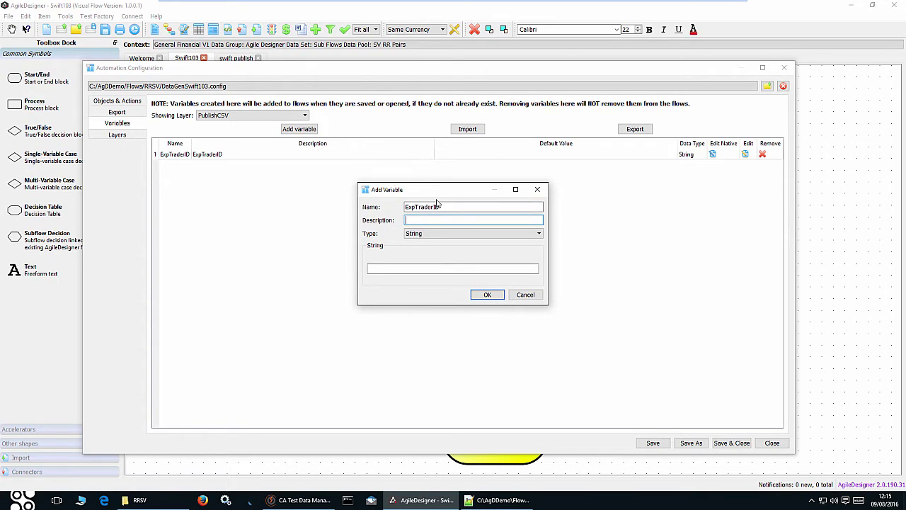
{"action": "left_click", "coordinate": [526, 294]}
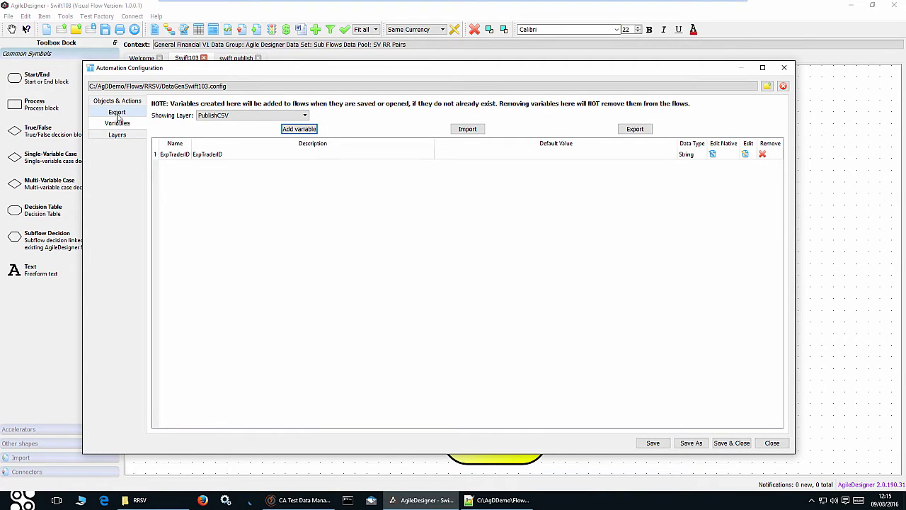
Examine the PublishCSV layer's file naming system options, file name variable, file prefix and file extension in its export settings.
{"action": "left_click", "coordinate": [117, 112]}
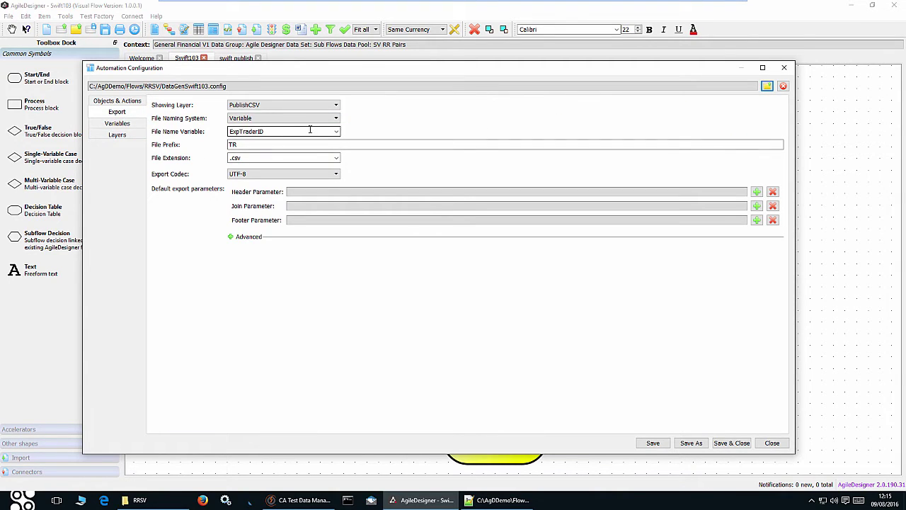
{"action": "left_click", "coordinate": [336, 119]}
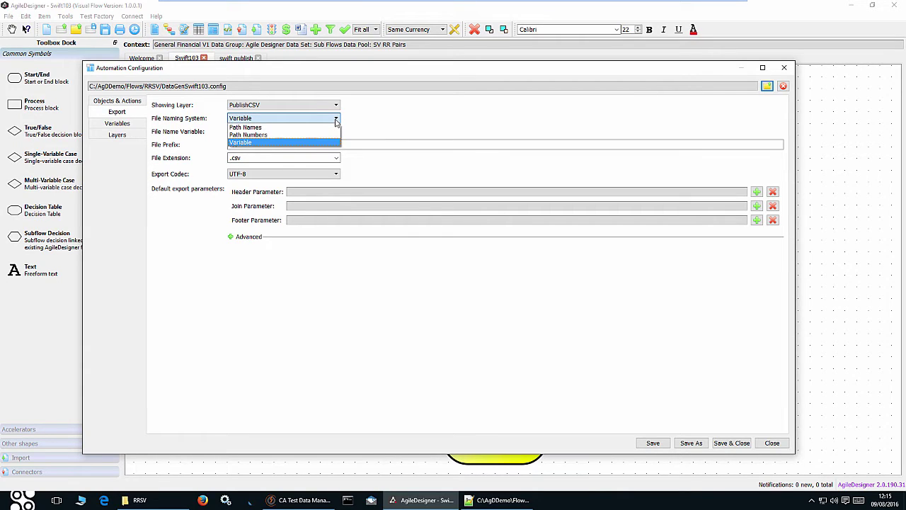
{"action": "left_click", "coordinate": [336, 122]}
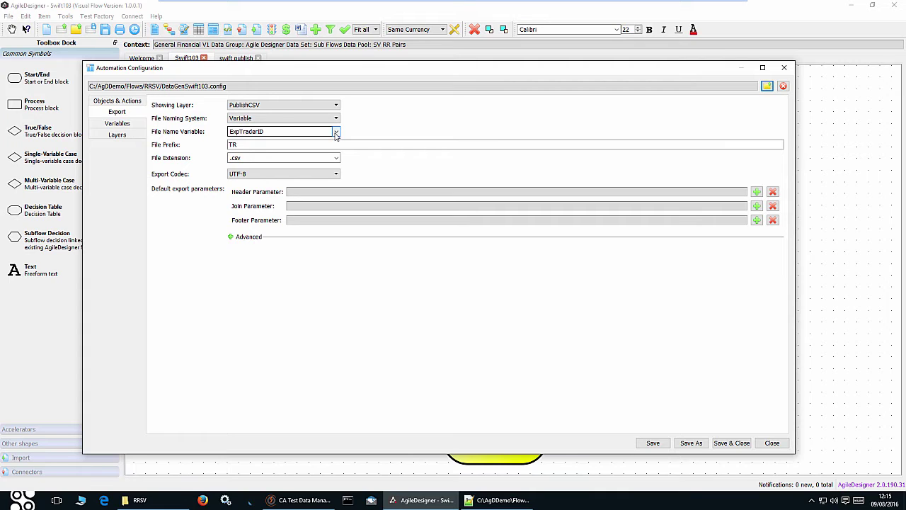
{"action": "double_click", "coordinate": [268, 131]}
{"action": "left_click", "coordinate": [259, 145]}
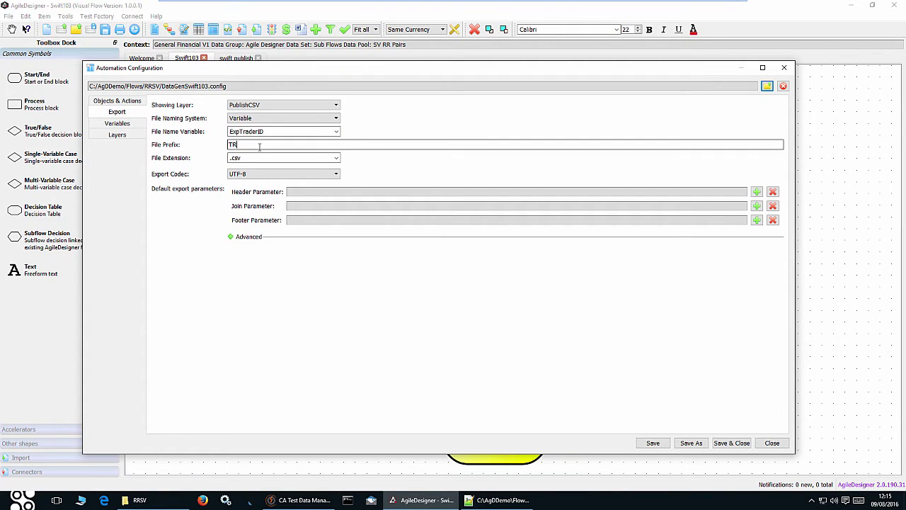
{"action": "left_click", "coordinate": [229, 131]}
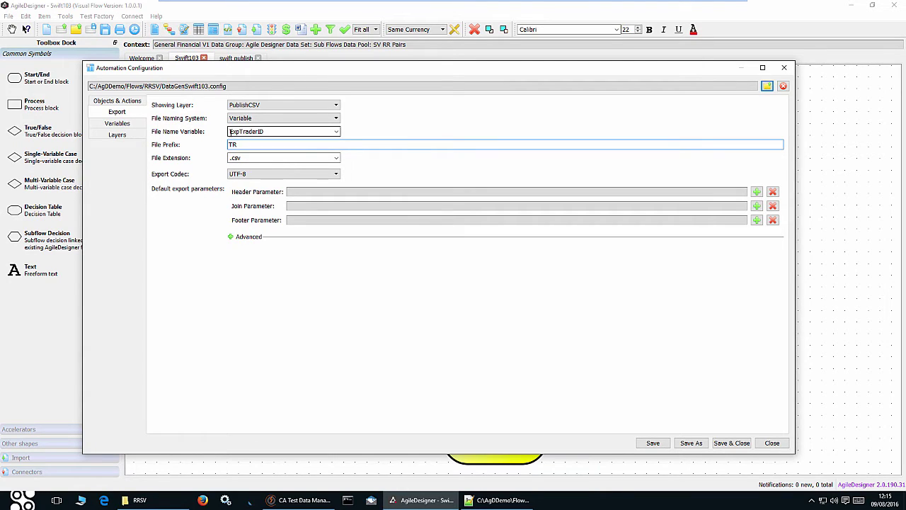
{"action": "left_click", "coordinate": [253, 144]}
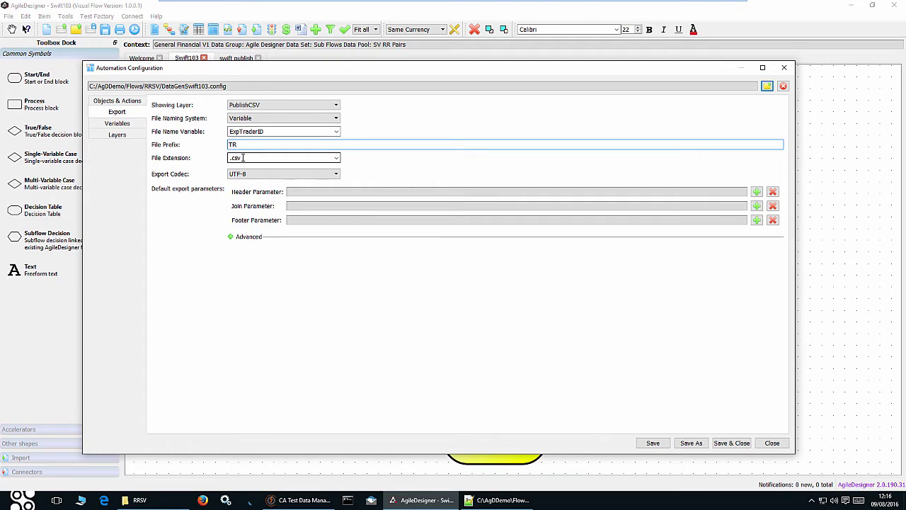
Recheck the PublishCSV layer's Header and Data snippets, export settings, variables and layer settings.
{"action": "left_click", "coordinate": [131, 103]}
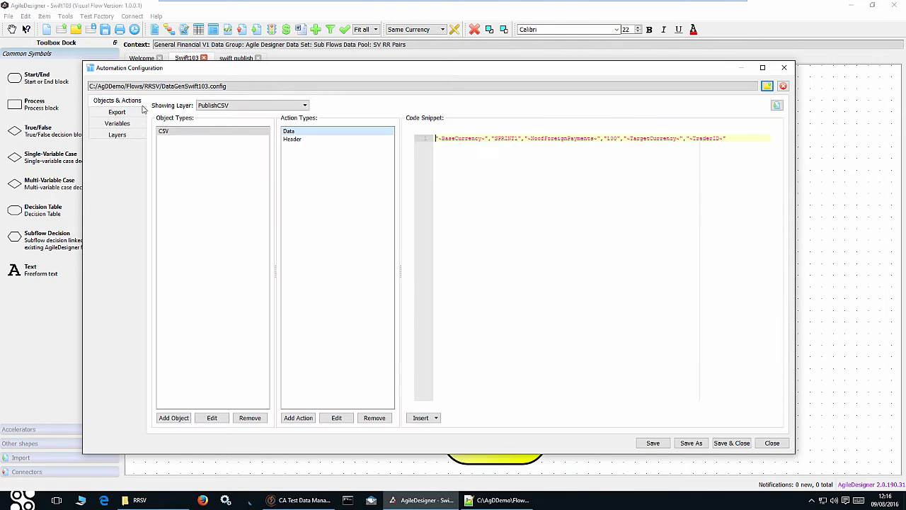
{"action": "left_click", "coordinate": [289, 140]}
{"action": "left_click", "coordinate": [290, 133]}
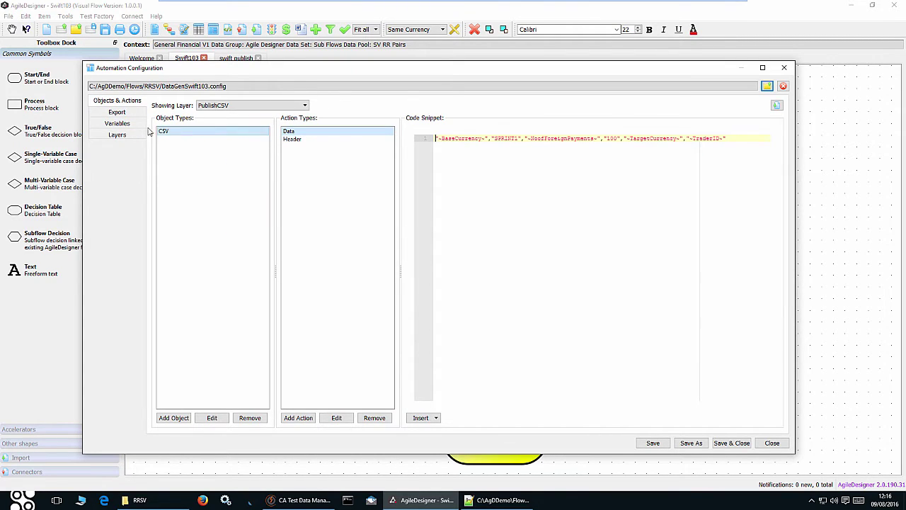
{"action": "left_click", "coordinate": [115, 113]}
{"action": "left_click", "coordinate": [117, 123]}
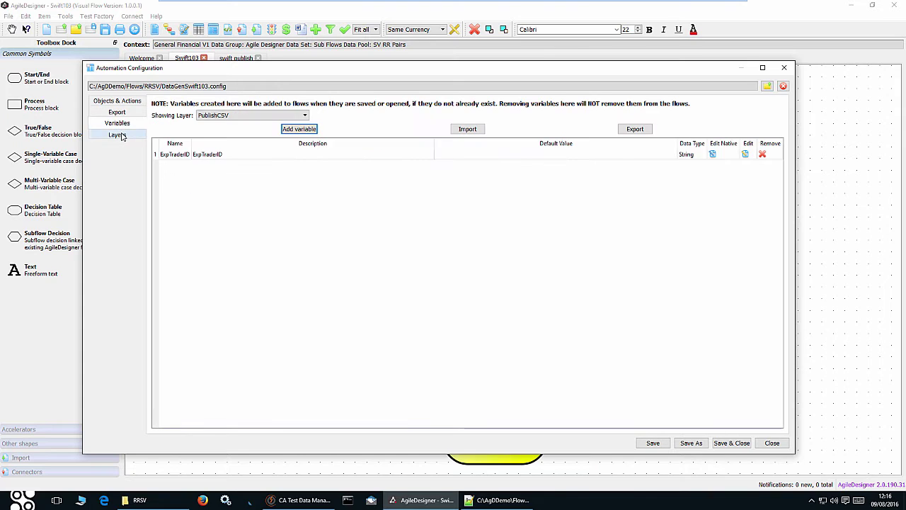
{"action": "left_click", "coordinate": [119, 135]}
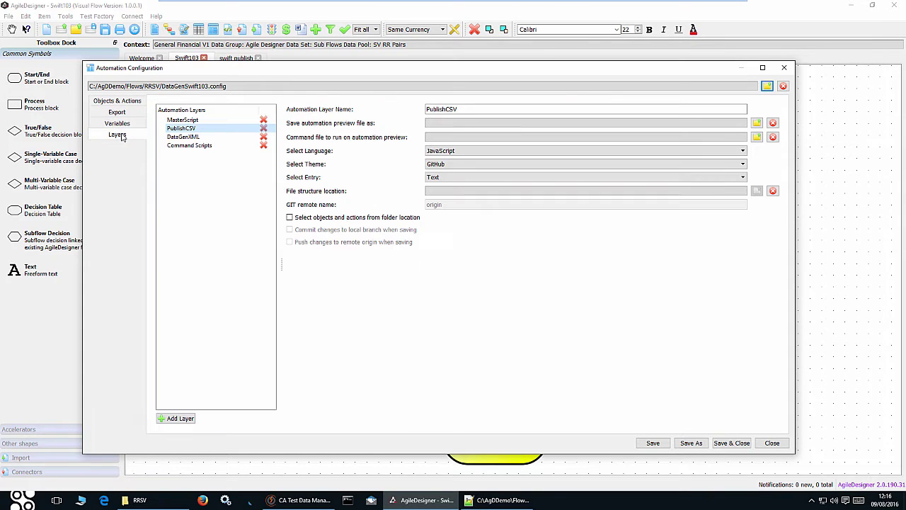
Select the DataGenXML layer and display the code snippet of its XML object.
{"action": "left_click", "coordinate": [185, 138]}
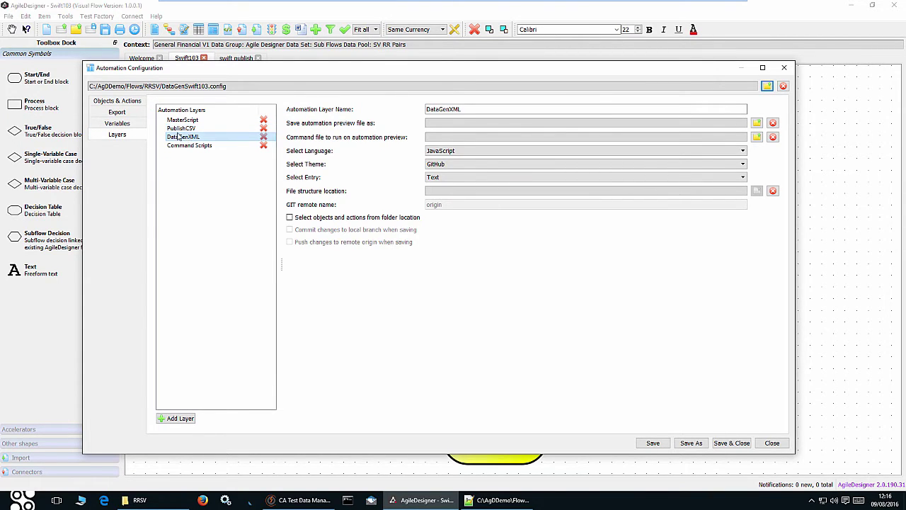
{"action": "left_click", "coordinate": [122, 101]}
{"action": "left_click", "coordinate": [165, 132]}
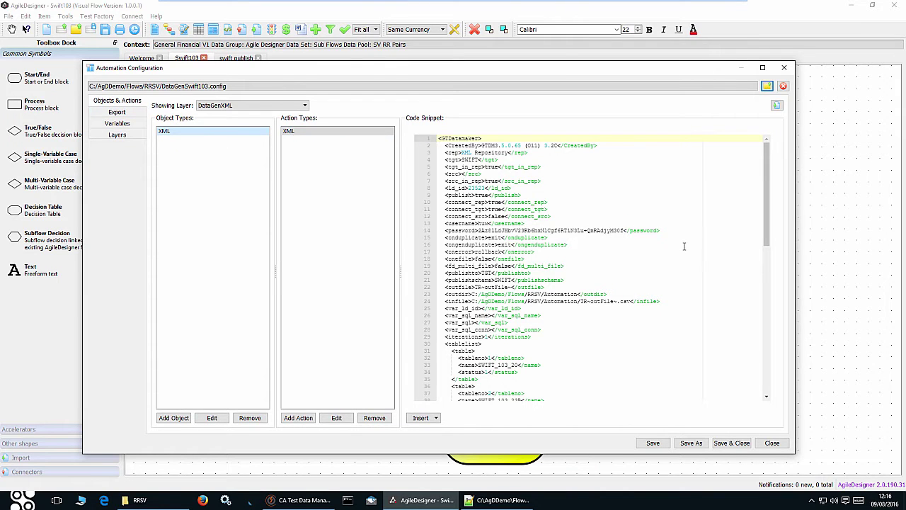
Examine the outfile and infile names in the DataGenXML snippet, plus that layer's export settings and variables.
{"action": "mouse_move", "coordinate": [768, 223]}
{"action": "left_mouse_down"}
{"action": "mouse_move", "coordinate": [768, 244]}
{"action": "mouse_move", "coordinate": [768, 220]}
{"action": "left_mouse_up"}
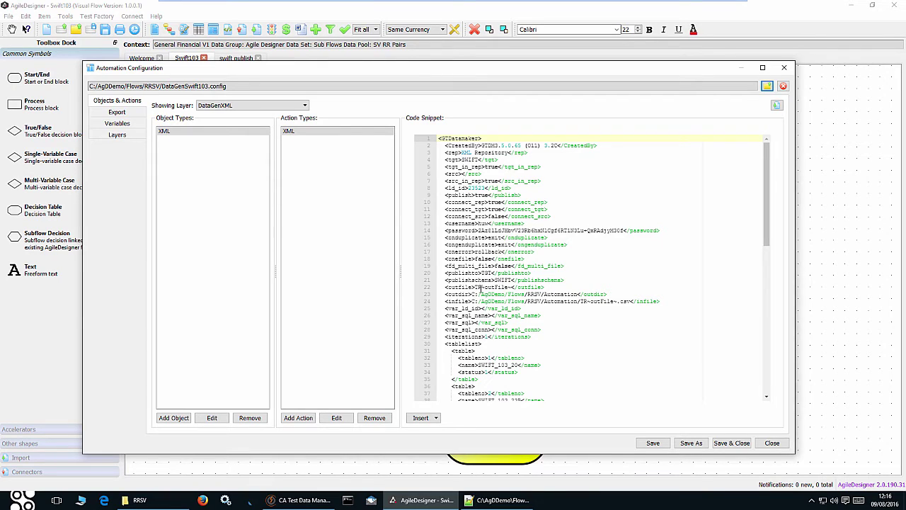
{"action": "left_click_drag", "start_coordinate": [475, 287], "coordinate": [511, 287]}
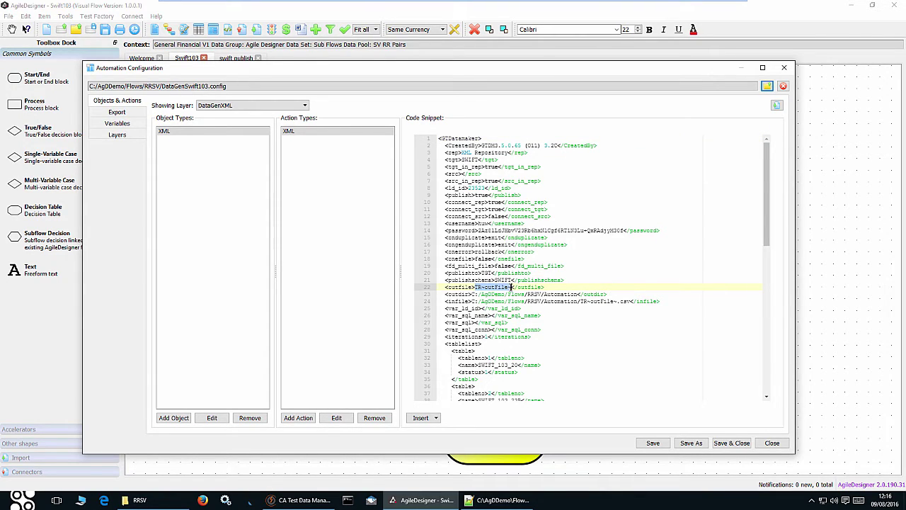
{"action": "left_click", "coordinate": [591, 301]}
{"action": "left_click_drag", "start_coordinate": [595, 301], "coordinate": [619, 303]}
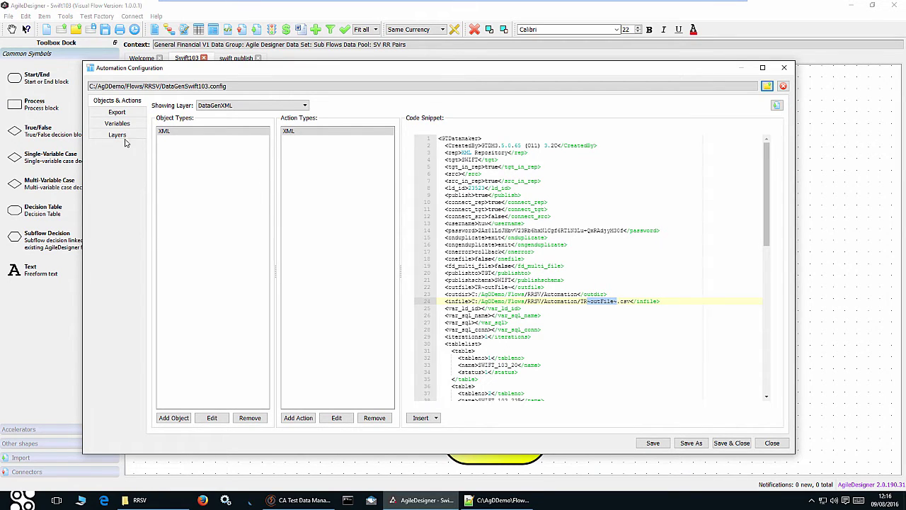
{"action": "left_click", "coordinate": [119, 113]}
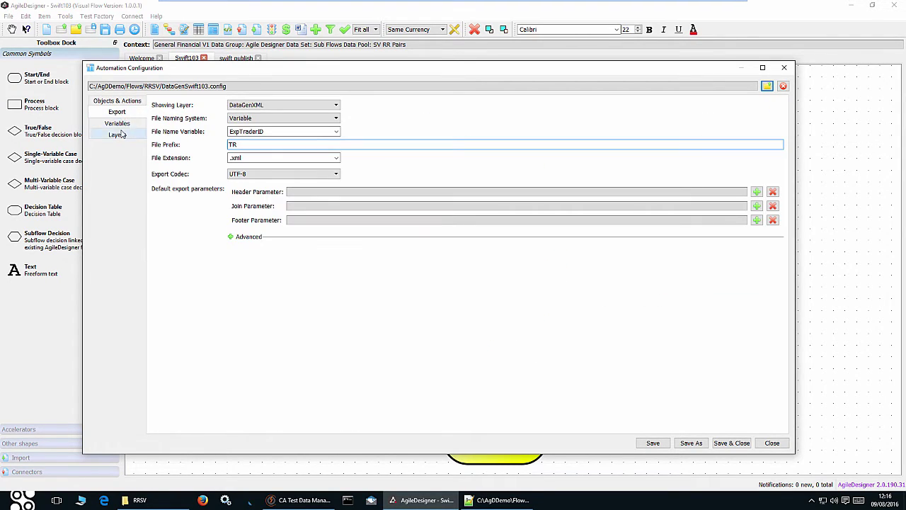
{"action": "left_click", "coordinate": [120, 124]}
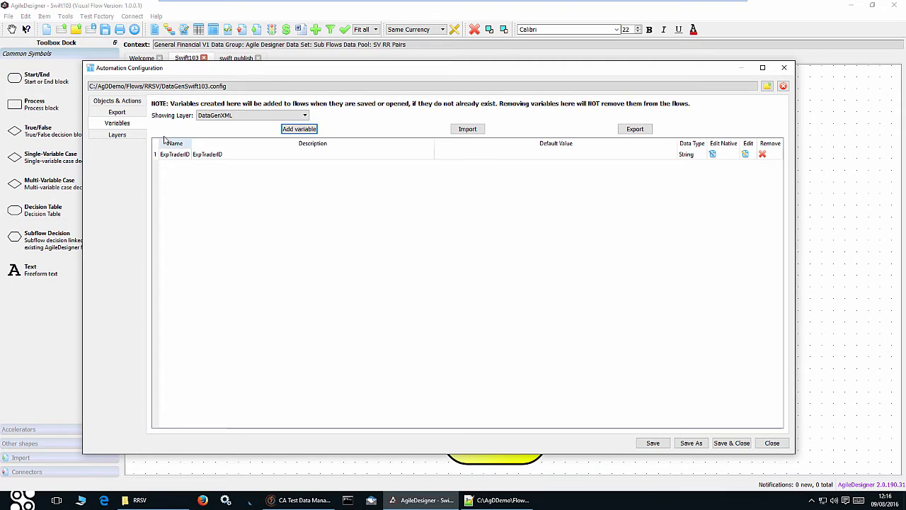
Select the Command Scripts layer and display the code snippet of its Datagen Scripts object.
{"action": "left_click", "coordinate": [116, 135]}
{"action": "left_click", "coordinate": [187, 145]}
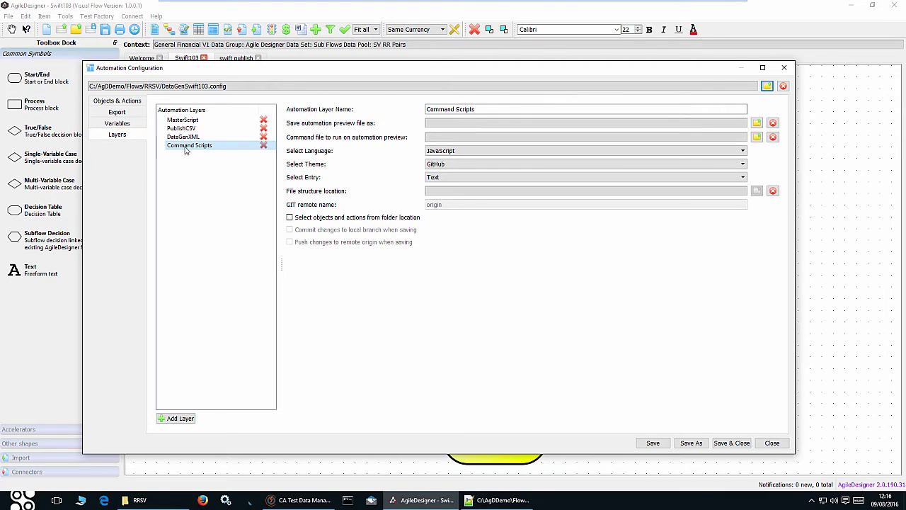
{"action": "left_click", "coordinate": [135, 104]}
{"action": "left_click", "coordinate": [178, 133]}
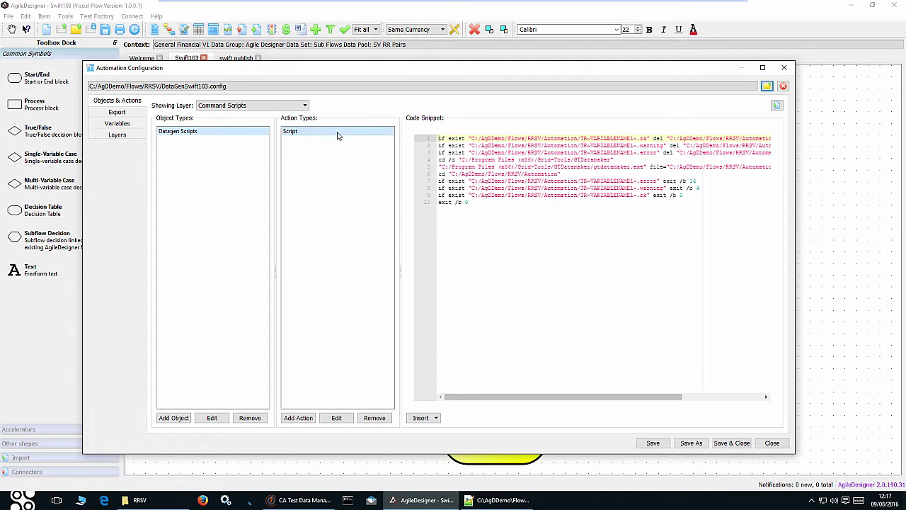
Select the MasterScript layer, display the RunAll object's code snippet, and close the automation configuration.
{"action": "left_click", "coordinate": [129, 135]}
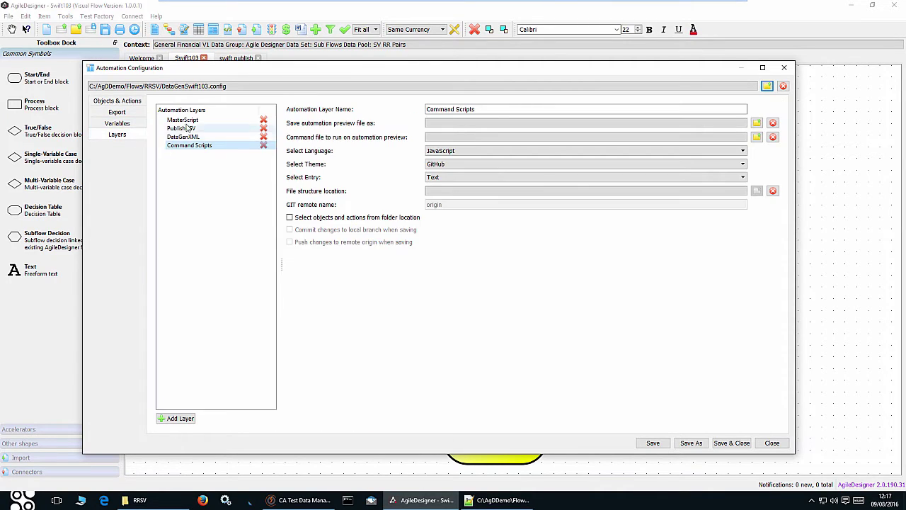
{"action": "left_click", "coordinate": [183, 119]}
{"action": "left_click", "coordinate": [117, 101]}
{"action": "left_click", "coordinate": [166, 132]}
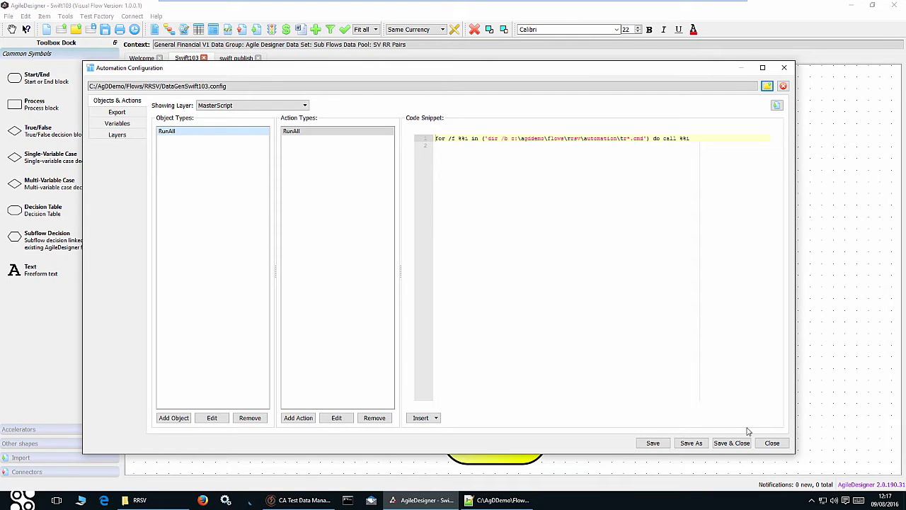
{"action": "left_click", "coordinate": [773, 443]}
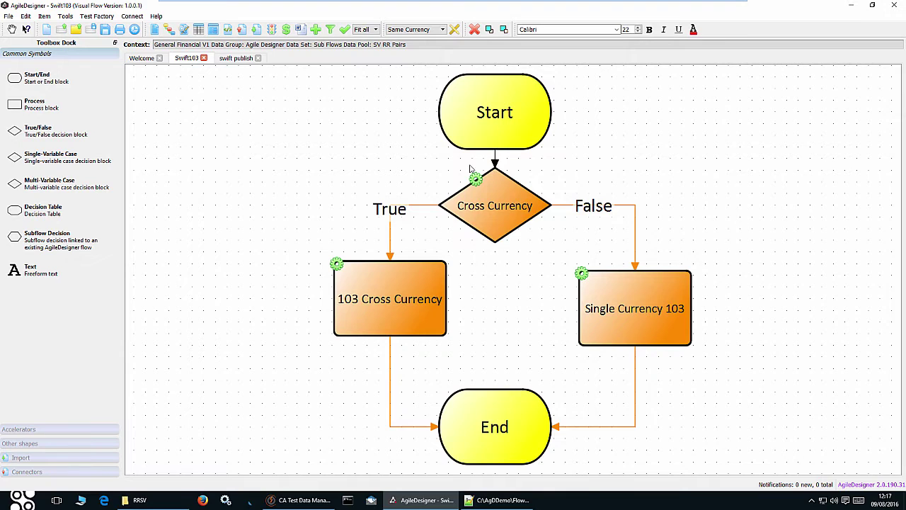
Review the parameters and their default values in the Swift103 flow's properties.
{"action": "left_click", "coordinate": [494, 209]}
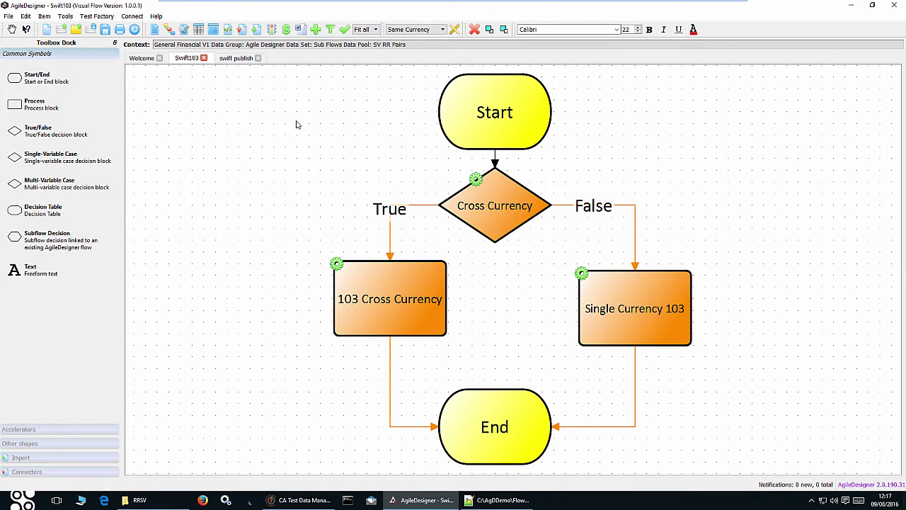
{"action": "left_click", "coordinate": [155, 31]}
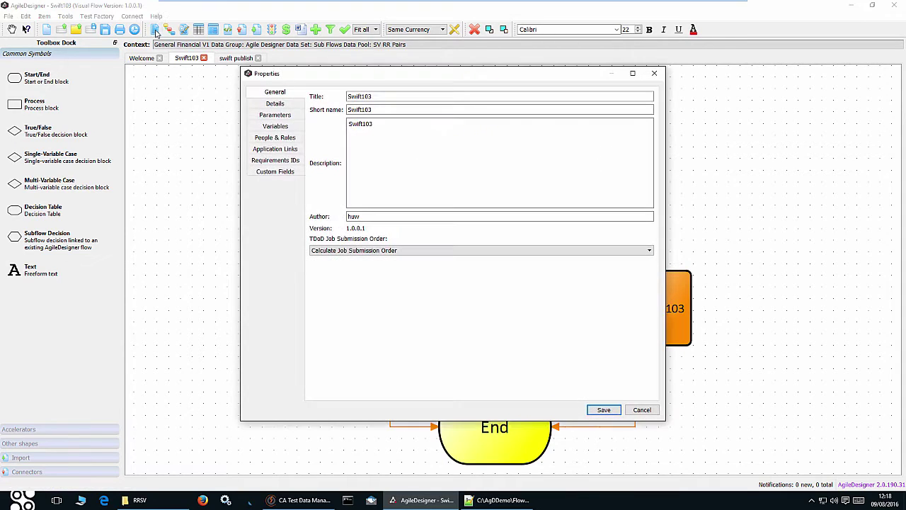
{"action": "left_click", "coordinate": [287, 115]}
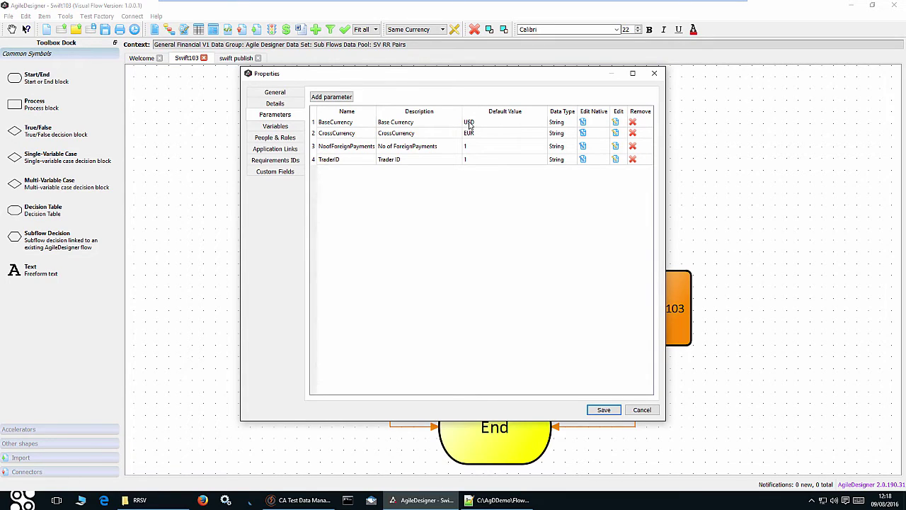
{"action": "left_click", "coordinate": [656, 77]}
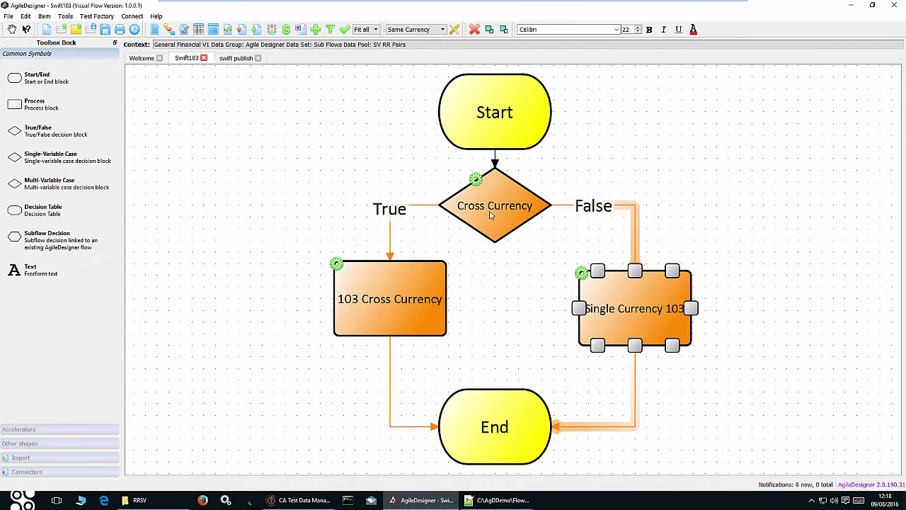
Generate the Swift103 flow's paths in Path Explorer with the Full Coverage - All Possible Paths optimization.
{"action": "left_click", "coordinate": [184, 29]}
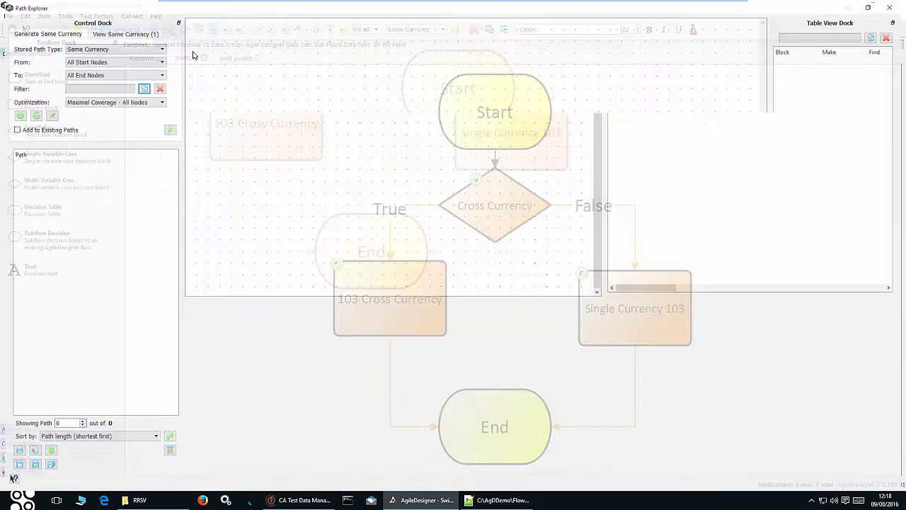
{"action": "left_click", "coordinate": [158, 100]}
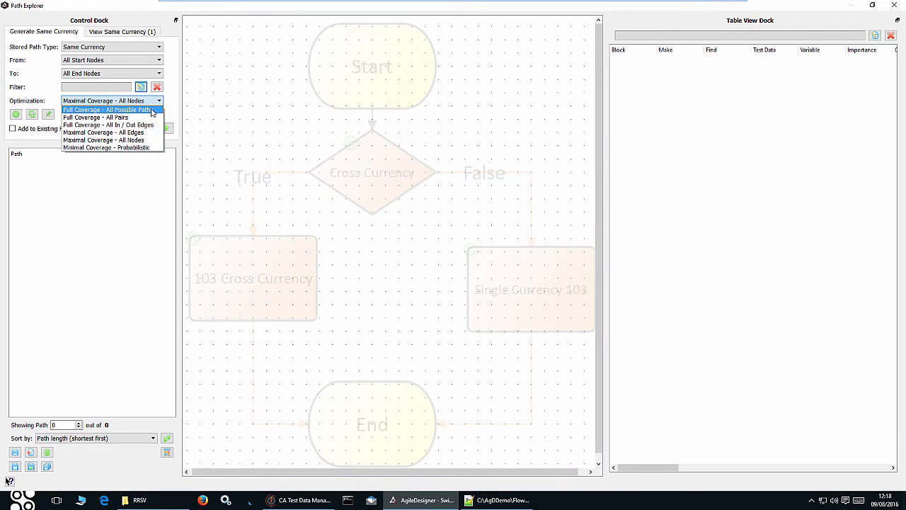
{"action": "left_click", "coordinate": [154, 109]}
{"action": "left_click", "coordinate": [168, 129]}
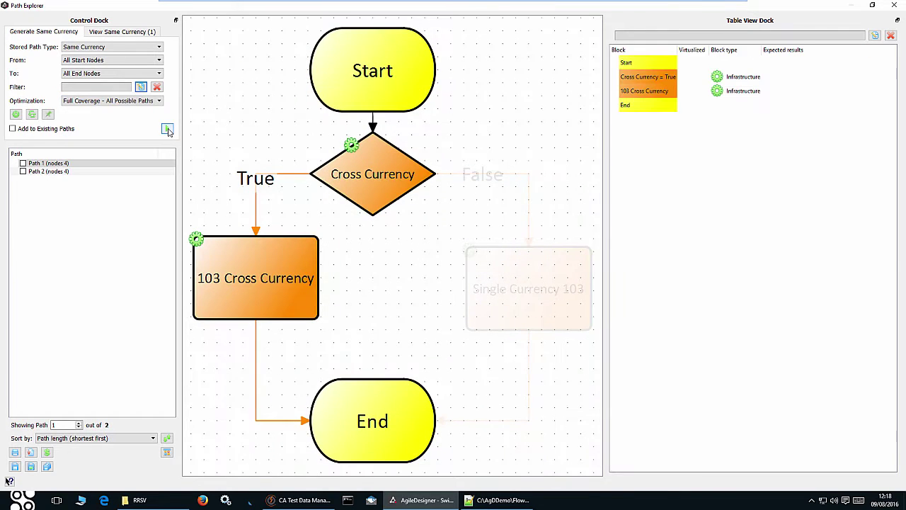
Show the Test Data column for the generated path, inspect its assignments, and close Path Explorer.
{"action": "right_click", "coordinate": [710, 51]}
{"action": "left_click", "coordinate": [736, 88]}
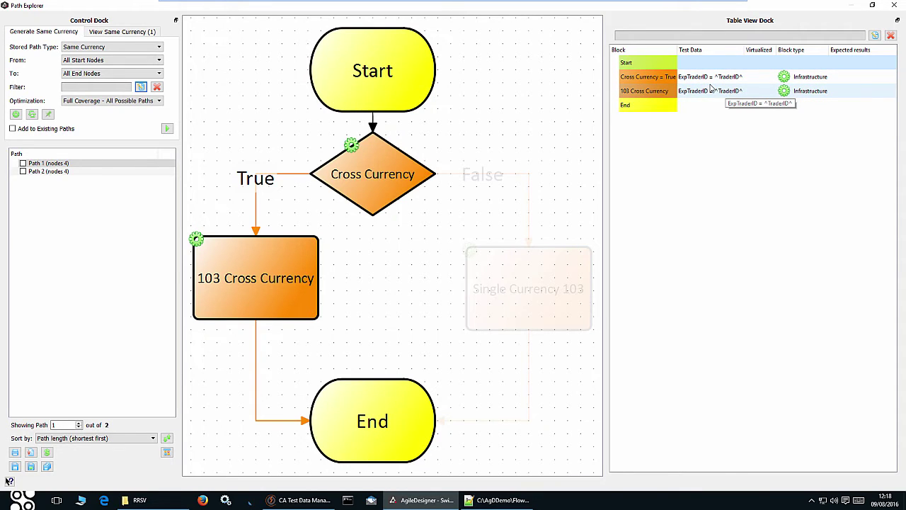
{"action": "left_click", "coordinate": [894, 4]}
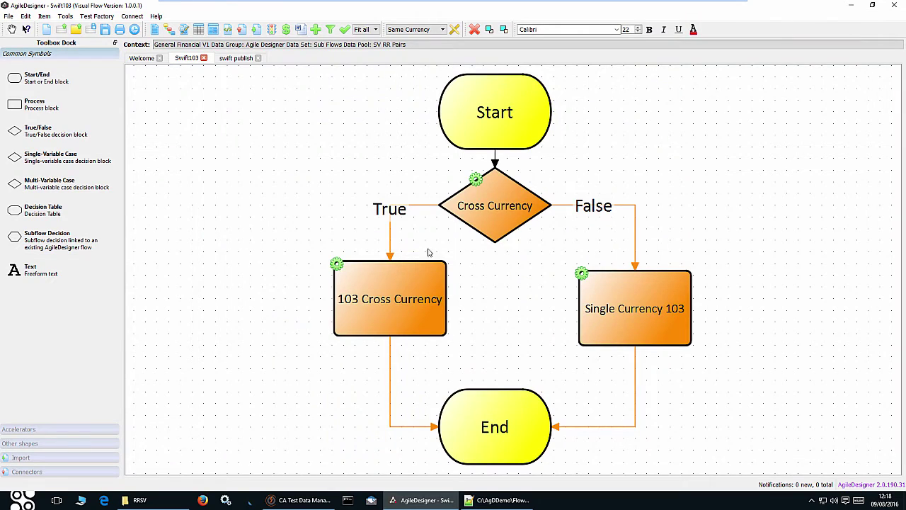
Examine the test data assigned to the True and False outputs of the Cross Currency decision.
{"action": "double_click", "coordinate": [495, 206]}
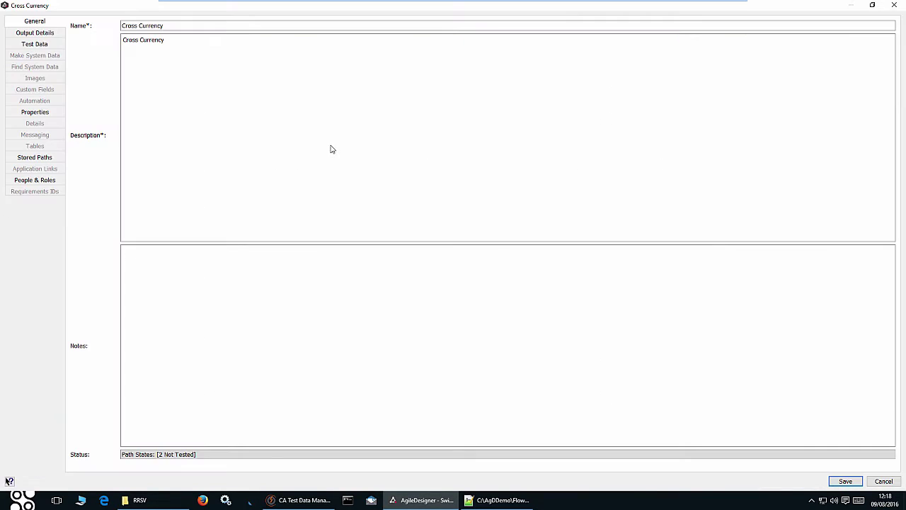
{"action": "left_click", "coordinate": [52, 44]}
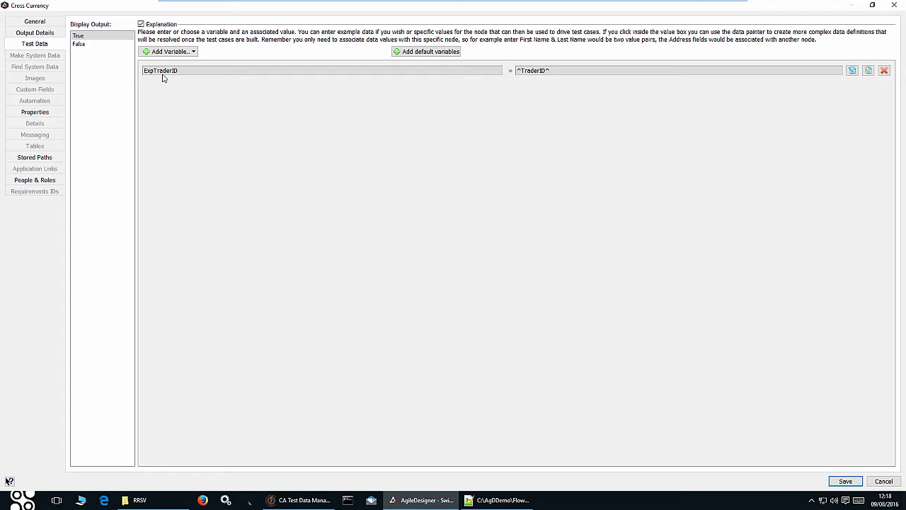
{"action": "left_click", "coordinate": [83, 45]}
{"action": "left_click", "coordinate": [82, 36]}
{"action": "left_click", "coordinate": [894, 6]}
Examine the automation entries of the Single Currency 103 block, from Command Scripts through MasterScript, with their variables and code snippets.
{"action": "double_click", "coordinate": [380, 306]}
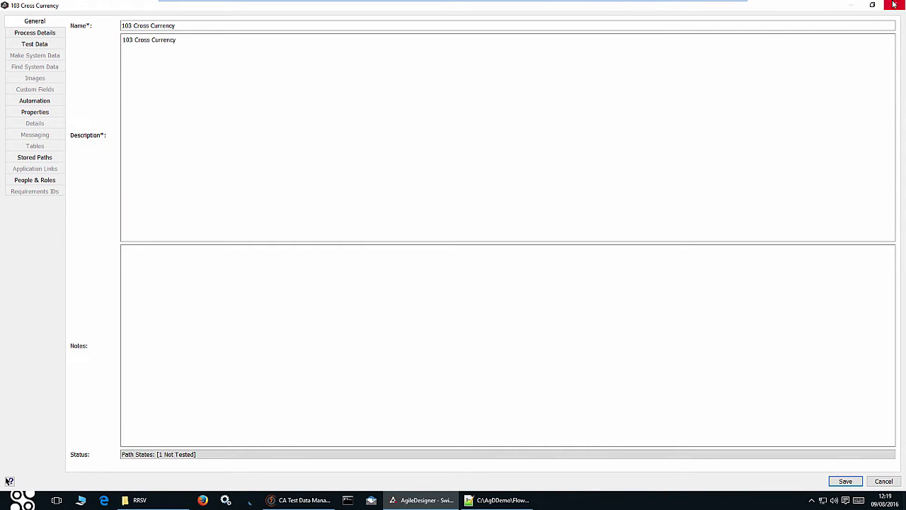
{"action": "key", "text": "Escape"}
{"action": "double_click", "coordinate": [639, 303]}
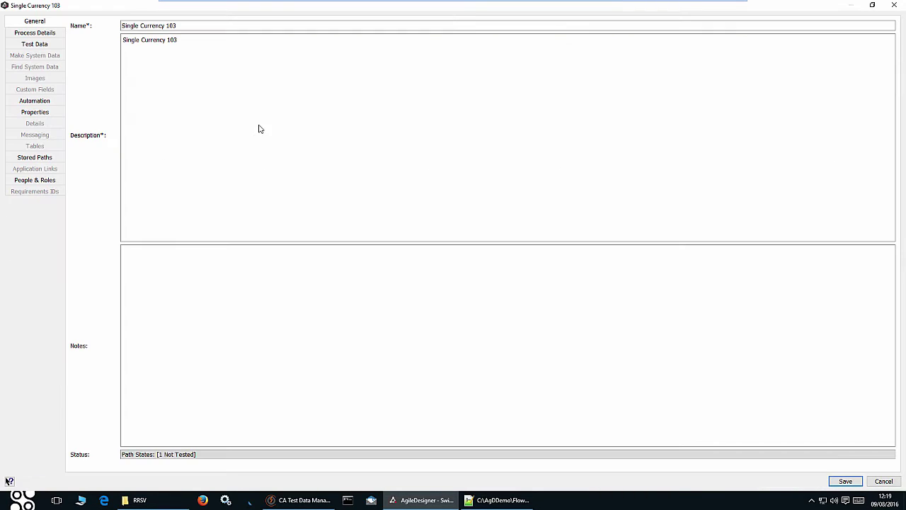
{"action": "left_click", "coordinate": [40, 102]}
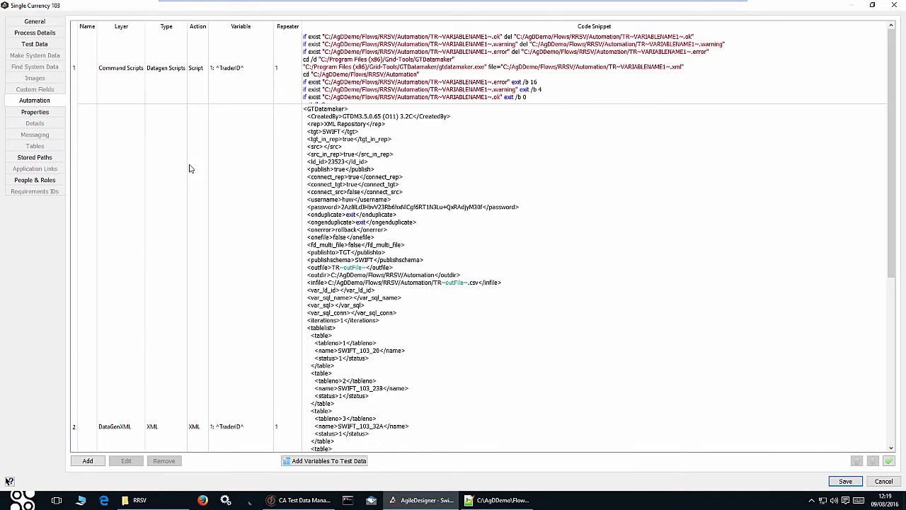
{"action": "scroll", "coordinate": [191, 168], "scroll_direction": "down", "scroll_amount": 5}
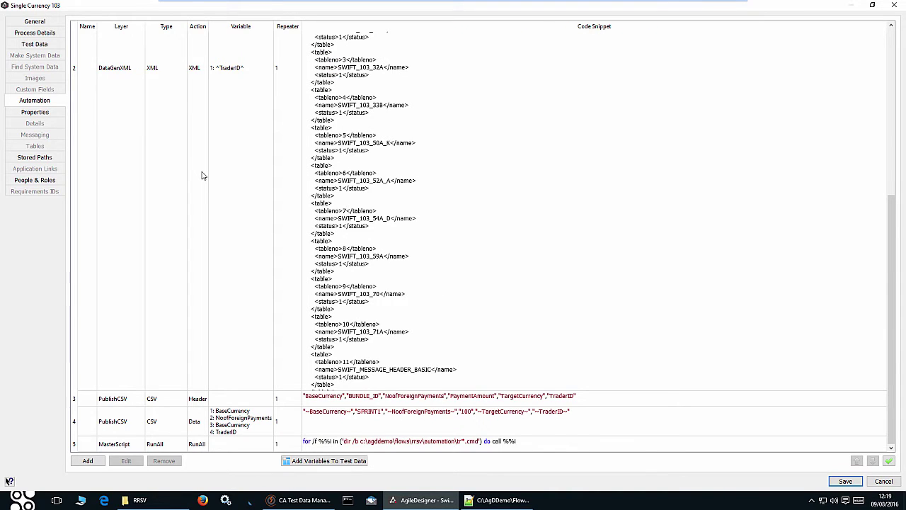
{"action": "scroll", "coordinate": [202, 175], "scroll_direction": "up", "scroll_amount": 5}
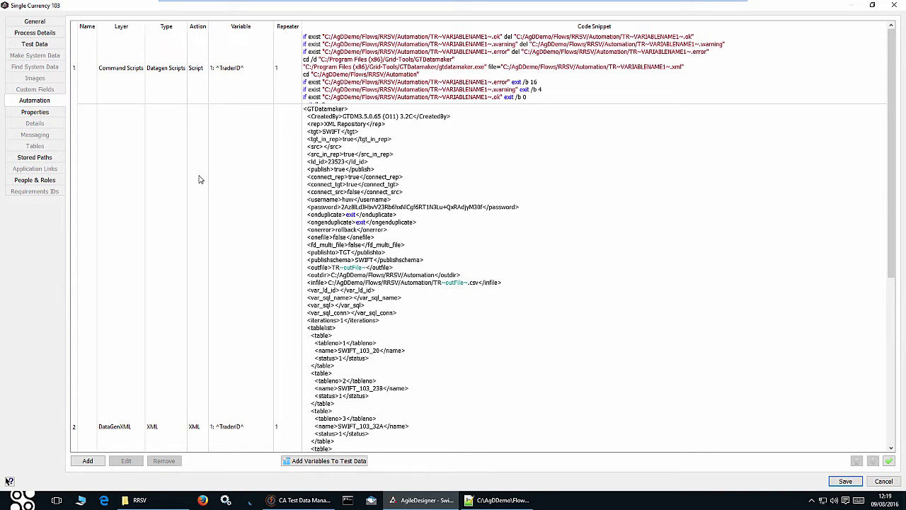
{"action": "scroll", "coordinate": [199, 179], "scroll_direction": "down", "scroll_amount": 5}
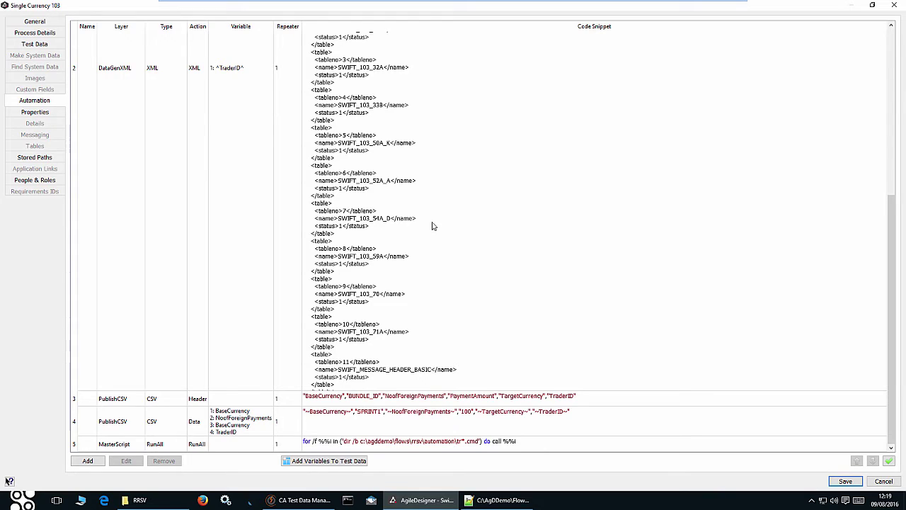
{"action": "scroll", "coordinate": [433, 226], "scroll_direction": "up", "scroll_amount": 10}
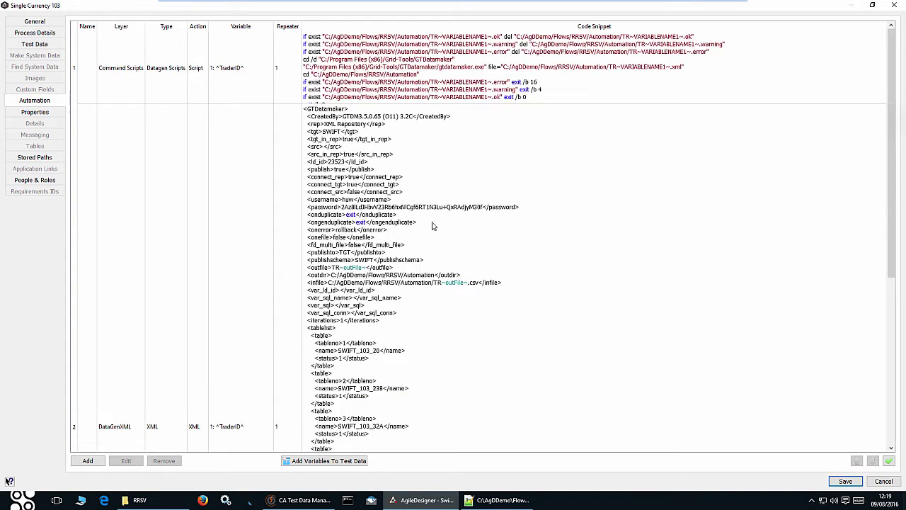
{"action": "scroll", "coordinate": [433, 226], "scroll_direction": "down", "scroll_amount": 10}
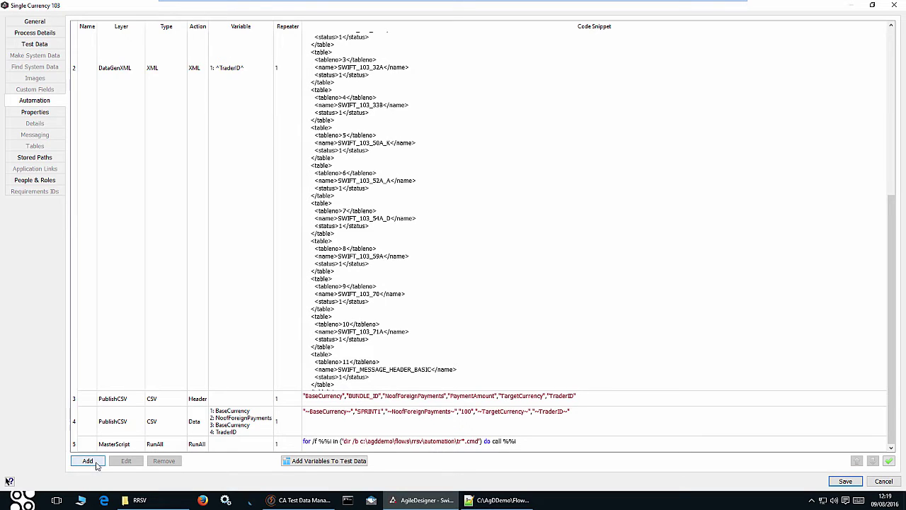
{"action": "scroll", "coordinate": [312, 343], "scroll_direction": "up", "scroll_amount": 10}
{"action": "scroll", "coordinate": [312, 342], "scroll_direction": "down", "scroll_amount": 10}
Start adding an automation entry to the Single Currency 103 block, using the Command Scripts layer.
{"action": "left_click", "coordinate": [88, 461]}
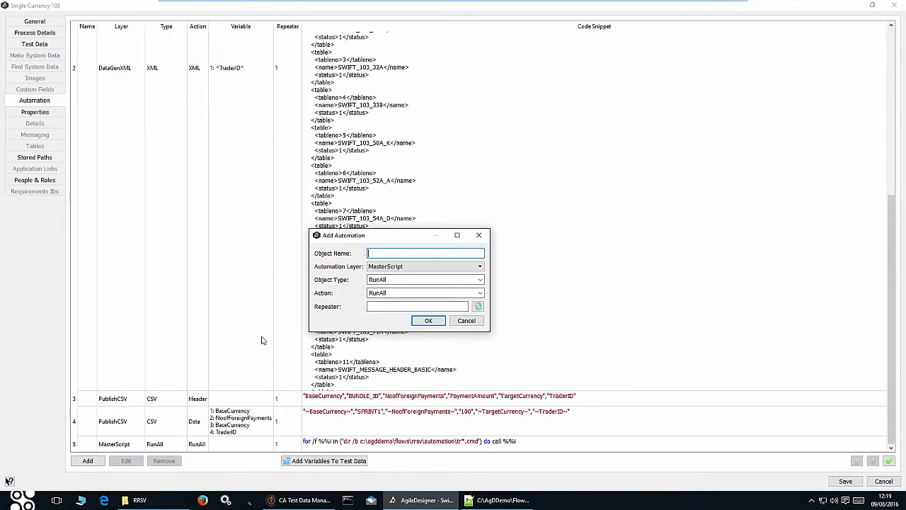
{"action": "left_click", "coordinate": [478, 267]}
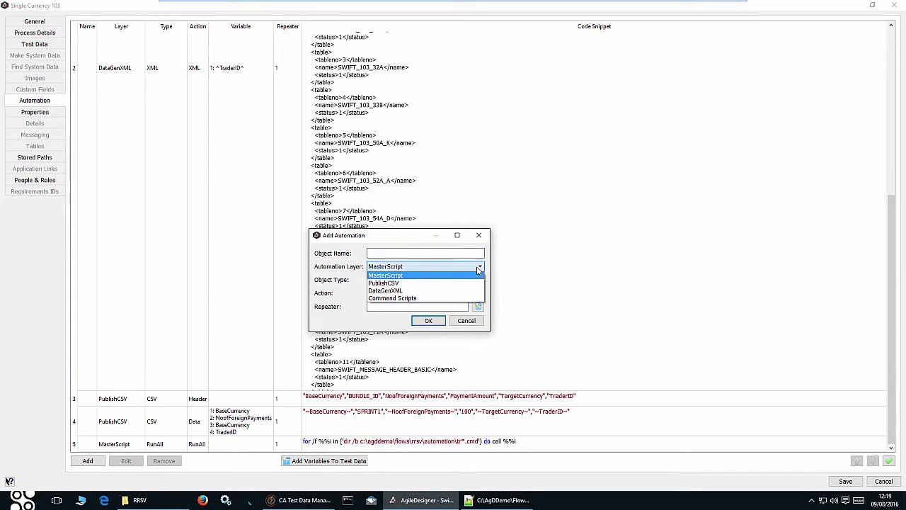
{"action": "left_click", "coordinate": [428, 301]}
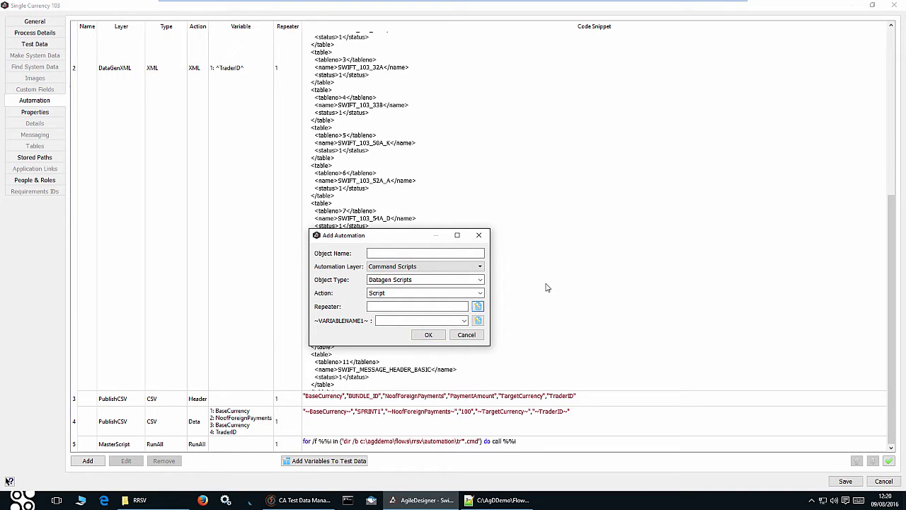
Examine the Data Painter's functions, test data columns and variables available for the repeater, and close it without changes.
{"action": "scroll", "coordinate": [309, 230], "scroll_direction": "down", "scroll_amount": 1}
{"action": "scroll", "coordinate": [309, 230], "scroll_direction": "up", "scroll_amount": 1}
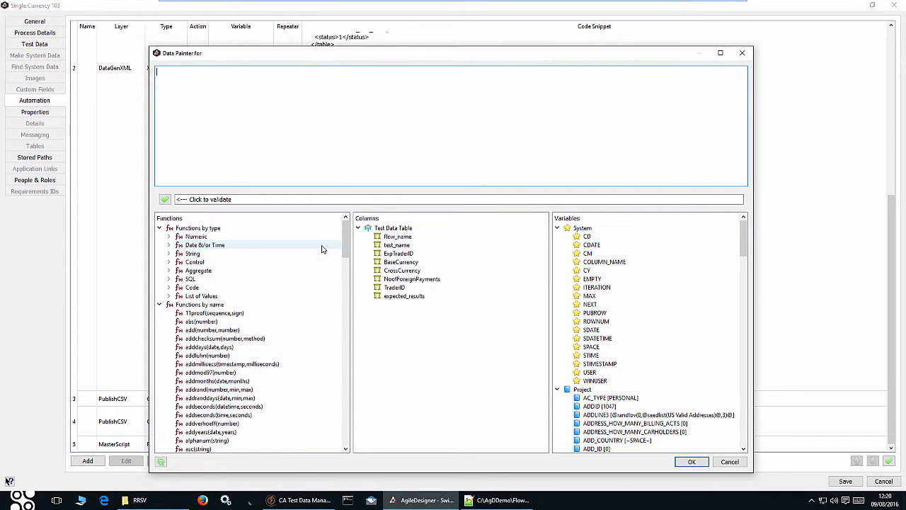
{"action": "left_click", "coordinate": [730, 462]}
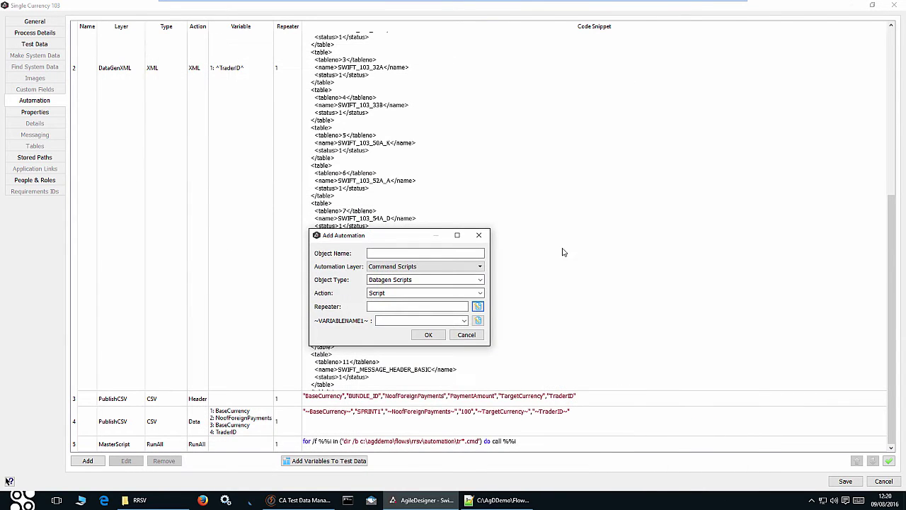
Assign ExpTraderID to VARIABLENAME1, name the object huwscommand, and add the Command Scripts entry to the automation list.
{"action": "left_click", "coordinate": [465, 321]}
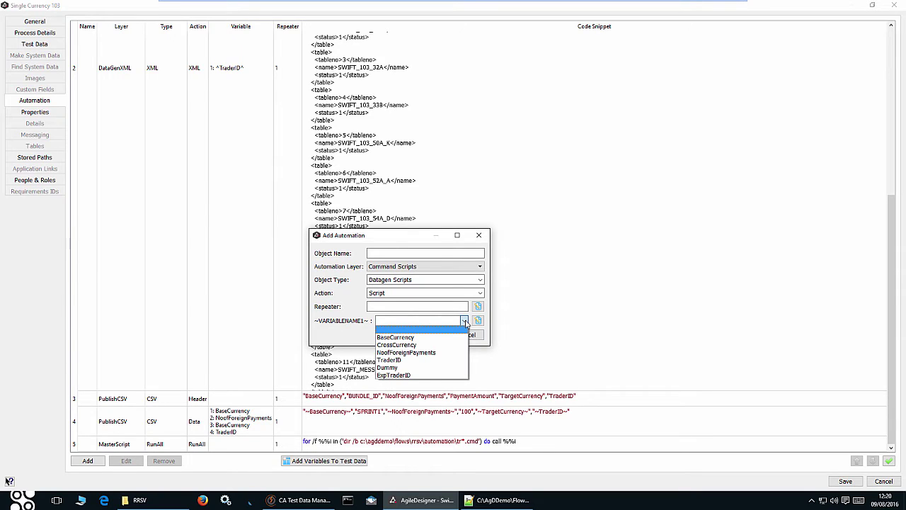
{"action": "left_click", "coordinate": [432, 375]}
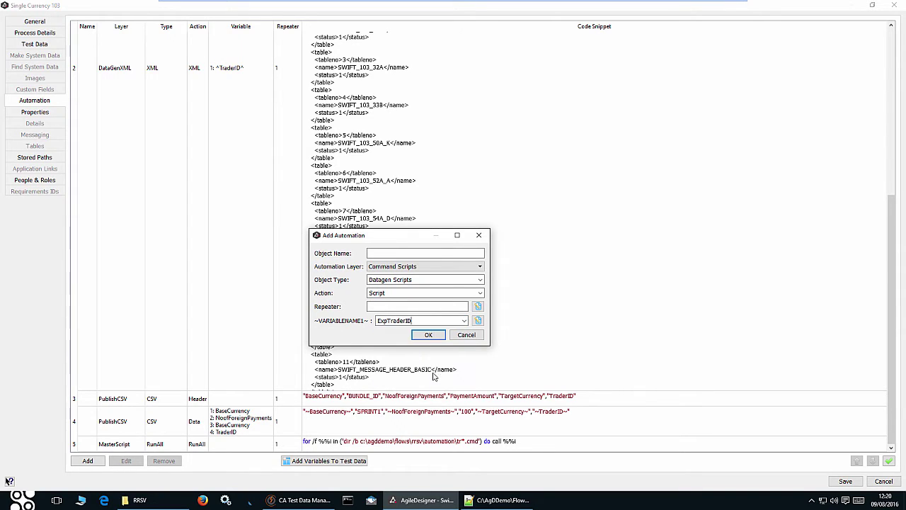
{"action": "left_click", "coordinate": [386, 254]}
{"action": "left_click", "coordinate": [482, 279]}
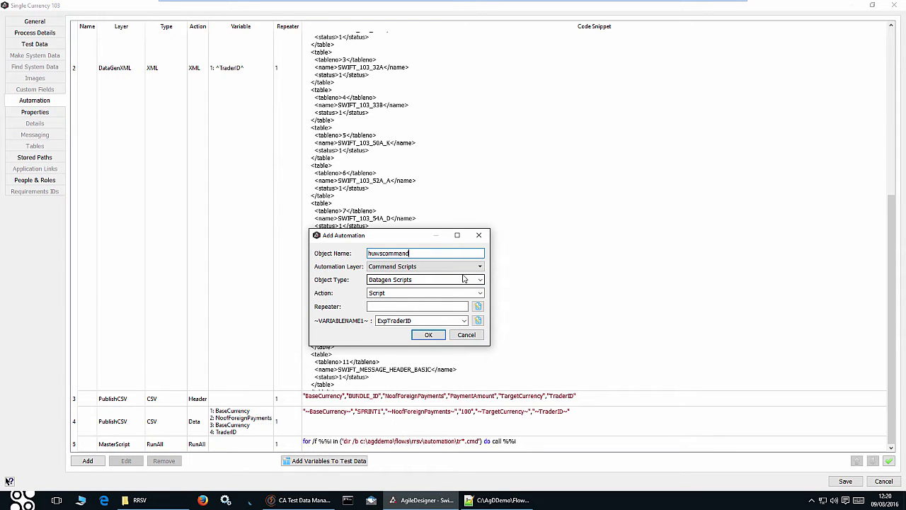
{"action": "left_click", "coordinate": [428, 334]}
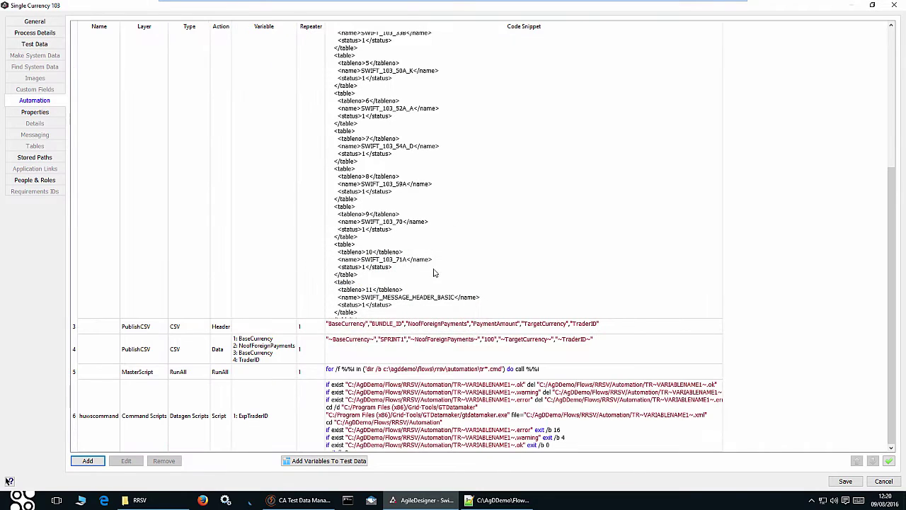
Remove the newly added Command Scripts entry from the Single Currency 103 automation list.
{"action": "left_click", "coordinate": [90, 410]}
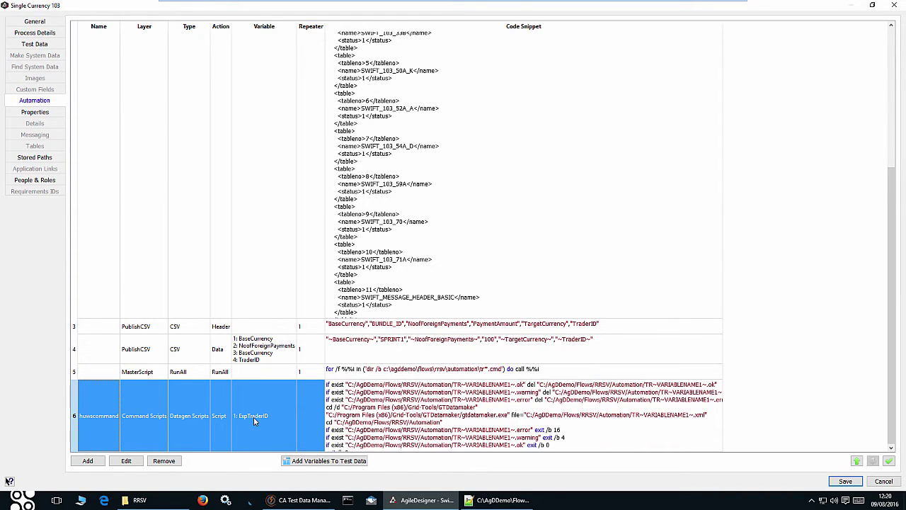
{"action": "left_click", "coordinate": [163, 461]}
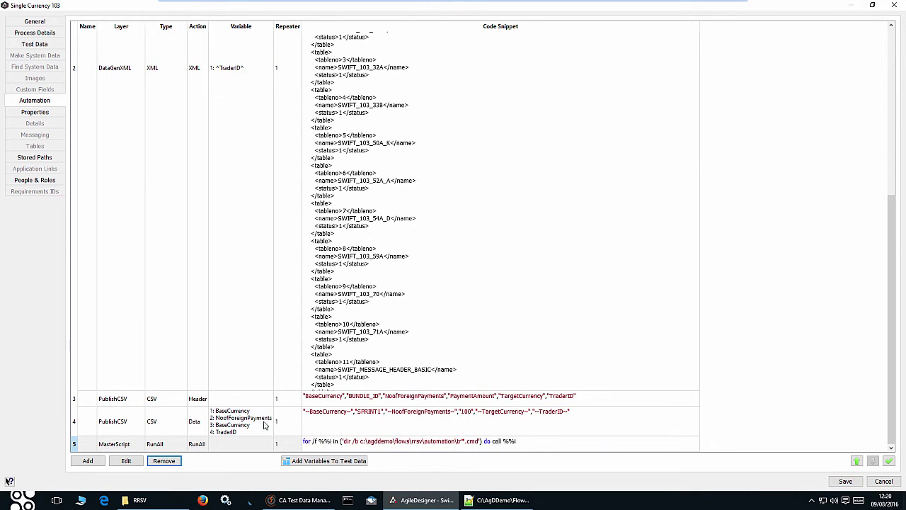
Examine the order of the automation entries, comparing the PublishCSV Header and Data rows and the MasterScript row.
{"action": "scroll", "coordinate": [225, 352], "scroll_direction": "up", "scroll_amount": 10}
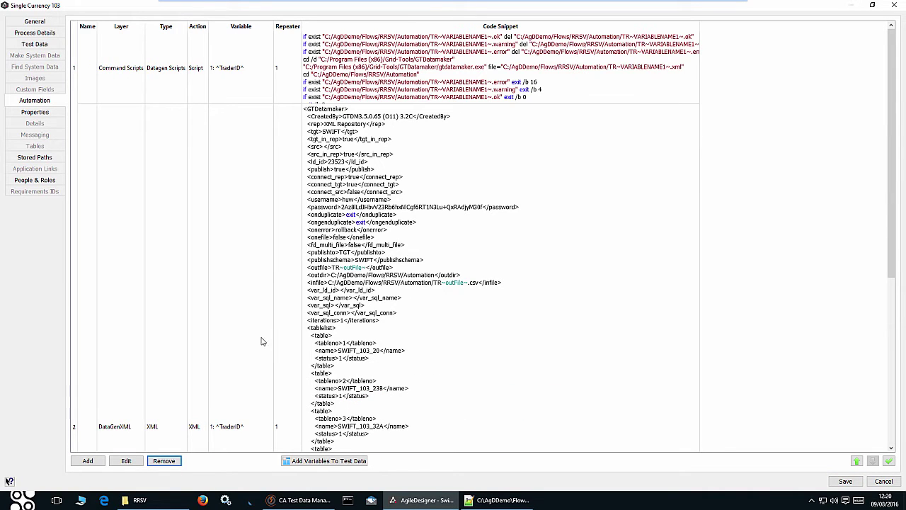
{"action": "scroll", "coordinate": [320, 291], "scroll_direction": "down", "scroll_amount": 5}
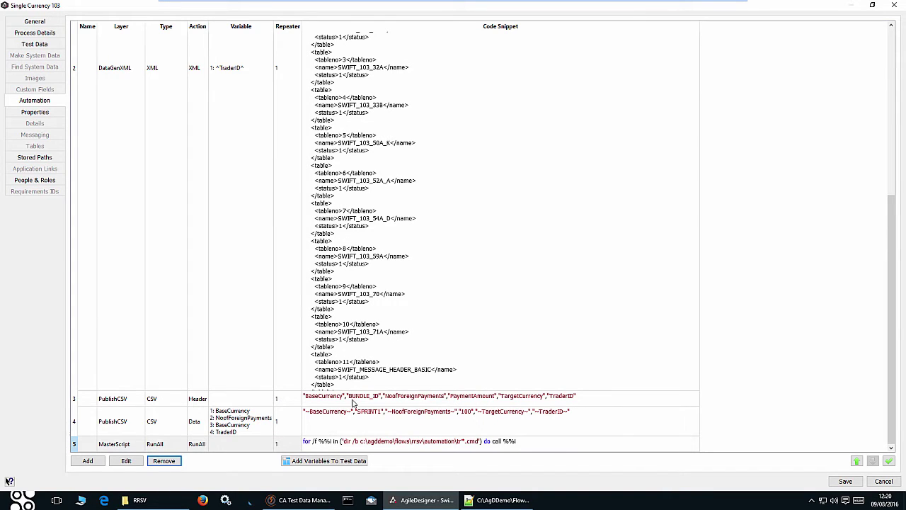
{"action": "left_click", "coordinate": [110, 399]}
{"action": "left_click", "coordinate": [119, 424]}
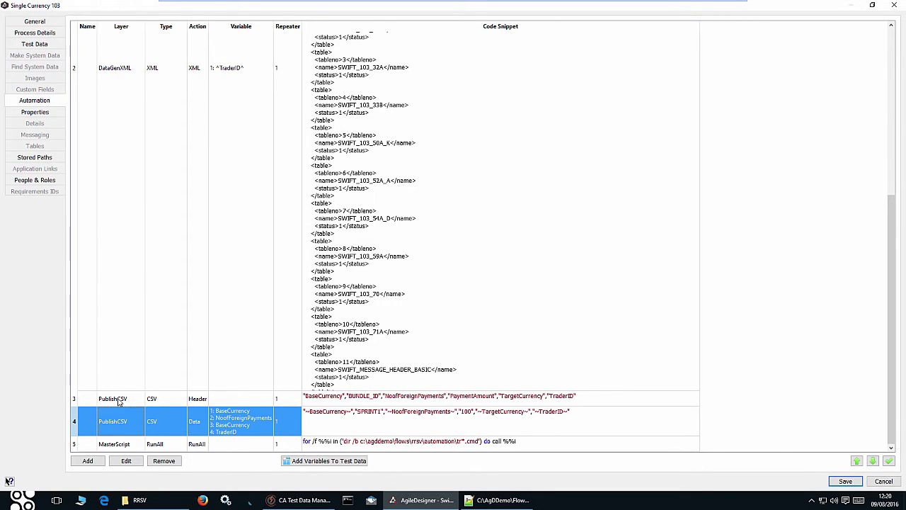
{"action": "left_click", "coordinate": [199, 403]}
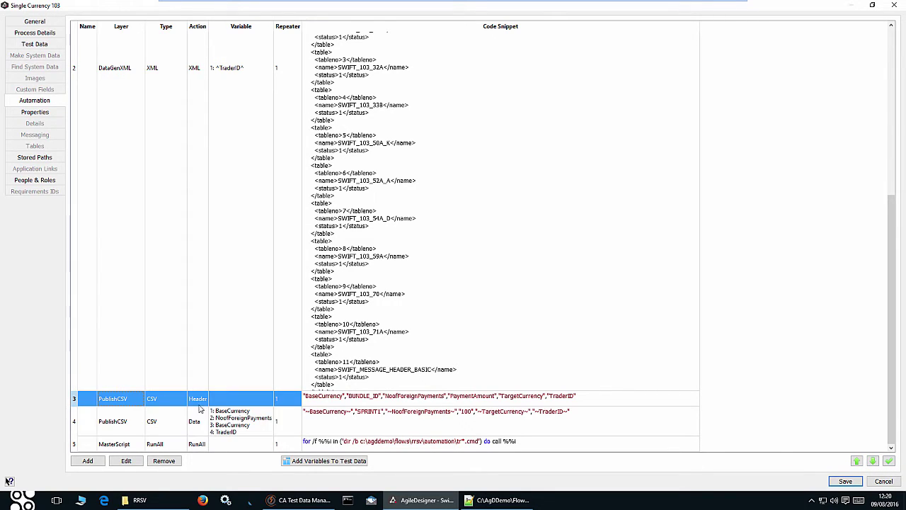
{"action": "left_click", "coordinate": [129, 444]}
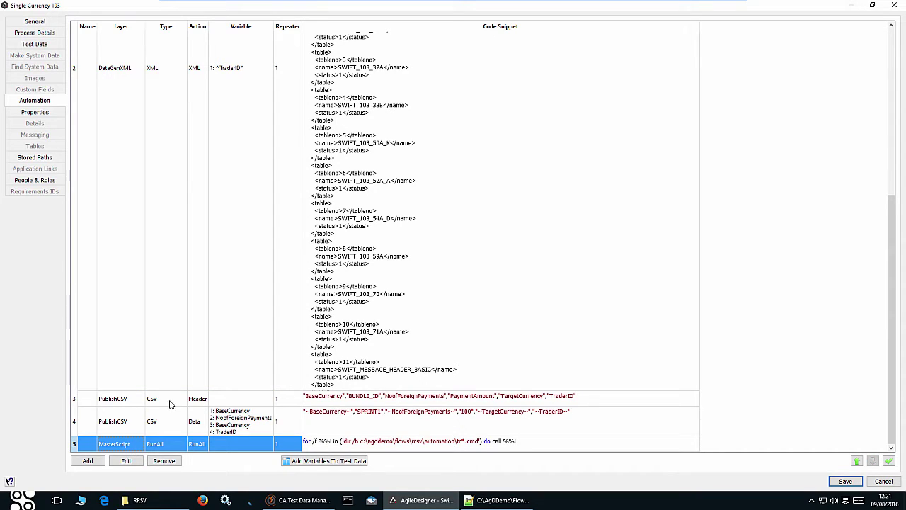
{"action": "left_click", "coordinate": [198, 401]}
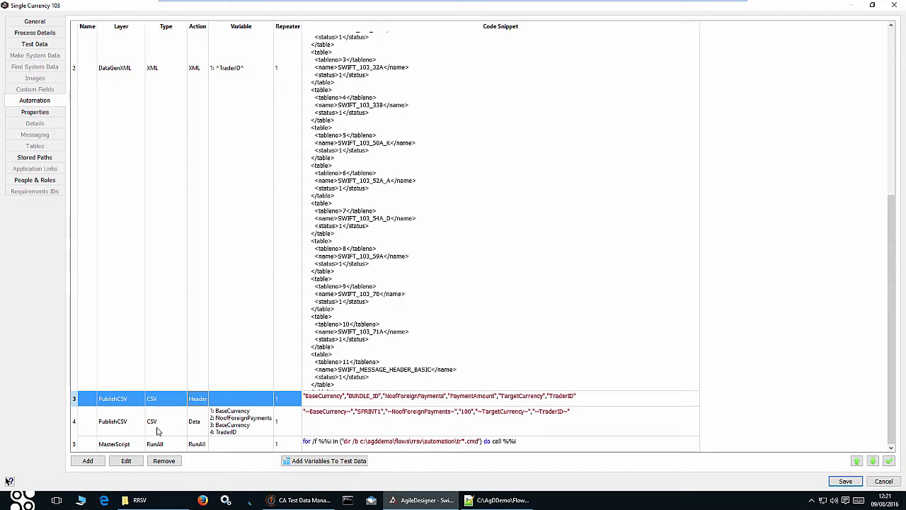
Edit the PublishCSV Data entry so that TargetCurrency uses the CrossCurrency variable.
{"action": "left_click", "coordinate": [118, 422]}
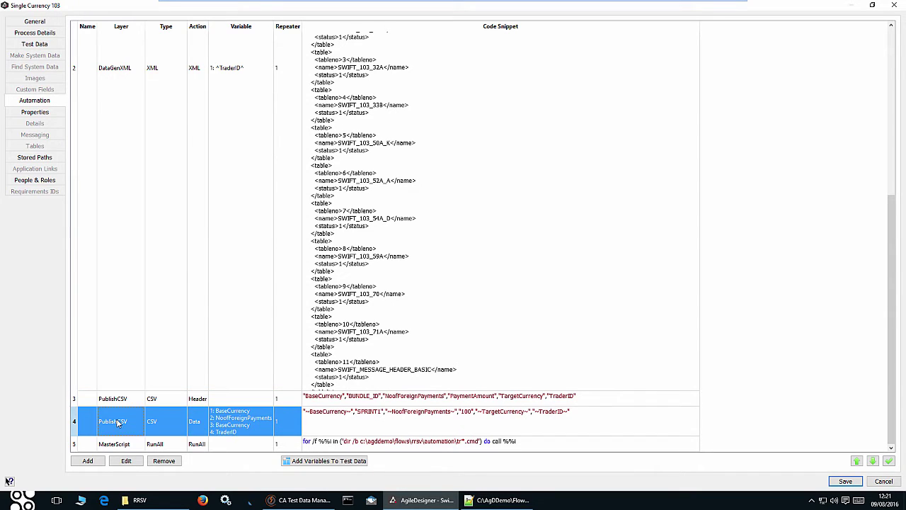
{"action": "left_click", "coordinate": [126, 461]}
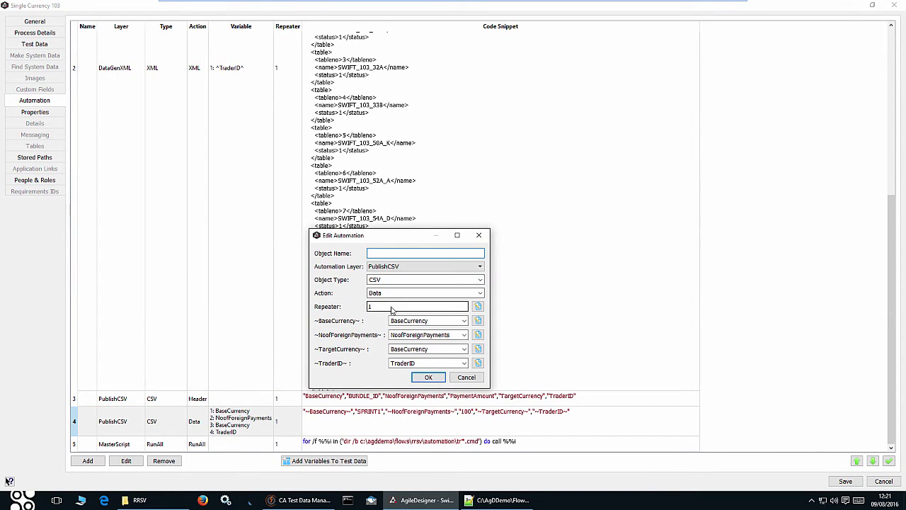
{"action": "left_click", "coordinate": [464, 349]}
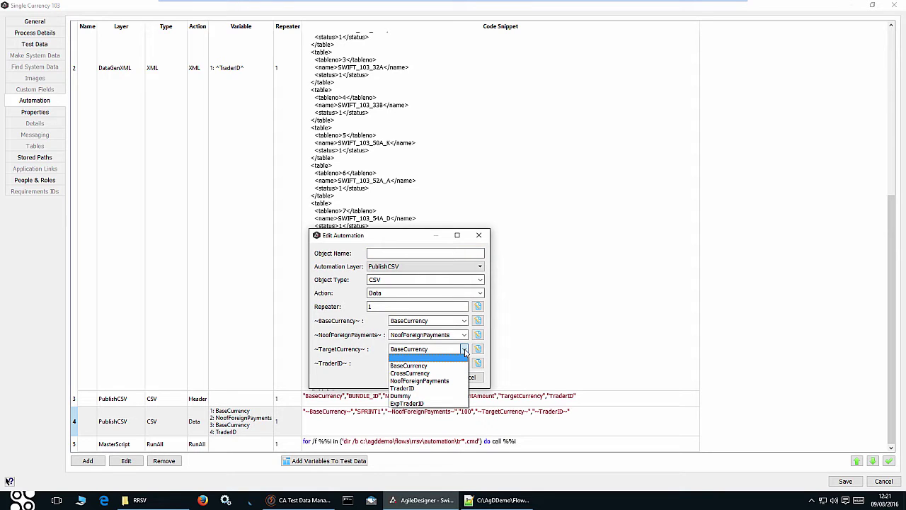
{"action": "left_click", "coordinate": [429, 373]}
{"action": "left_click", "coordinate": [429, 377]}
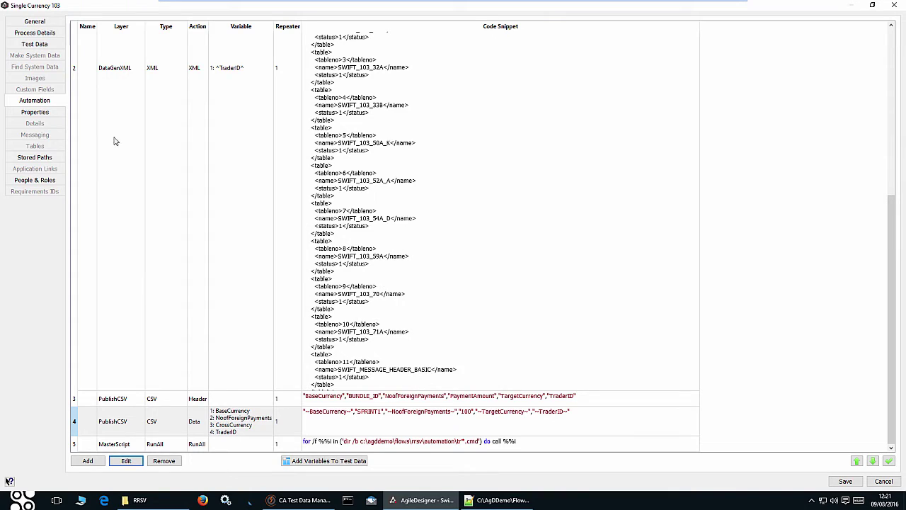
Inspect the DataGenXML entry's layer, action and outFile variable, and close its settings without changes.
{"action": "left_click", "coordinate": [119, 134]}
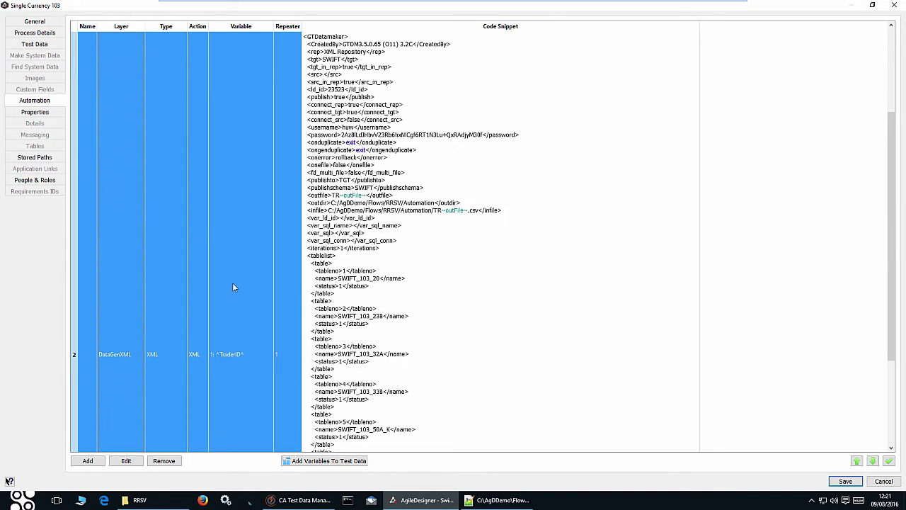
{"action": "left_click", "coordinate": [126, 461]}
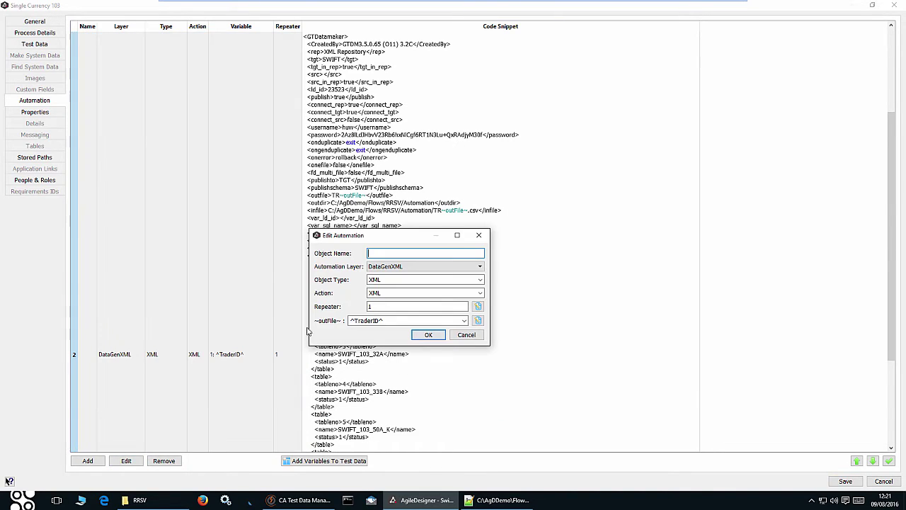
{"action": "left_click", "coordinate": [467, 337]}
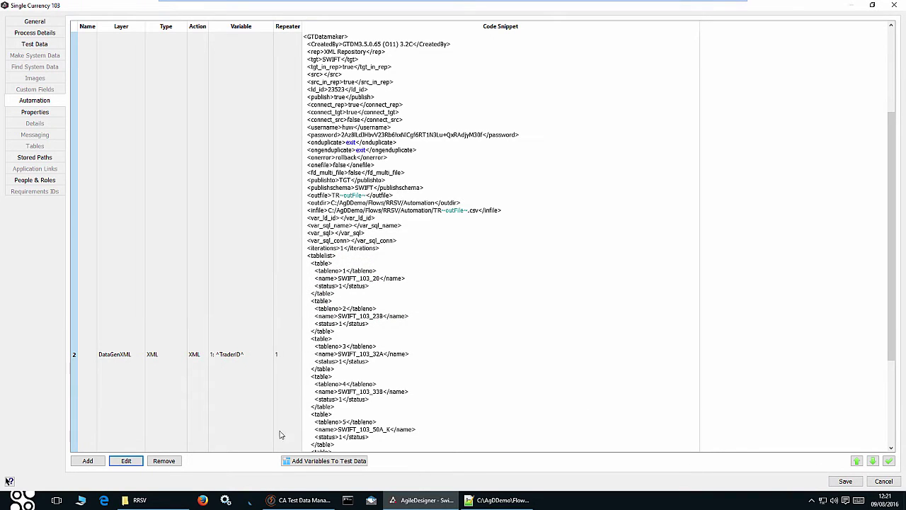
Set TargetCurrency in the PublishCSV Data entry to BaseCurrency and save the Single Currency 103 block.
{"action": "scroll", "coordinate": [144, 428], "scroll_direction": "down", "scroll_amount": 3}
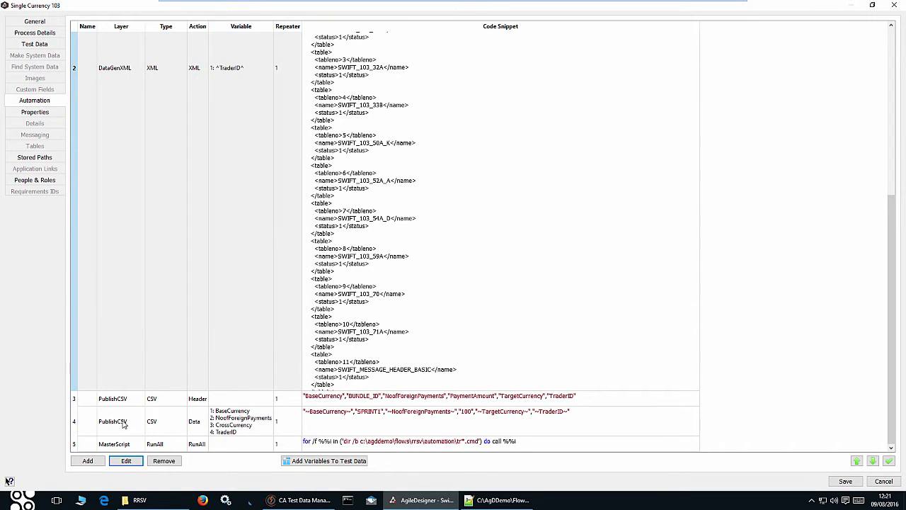
{"action": "left_click", "coordinate": [123, 424]}
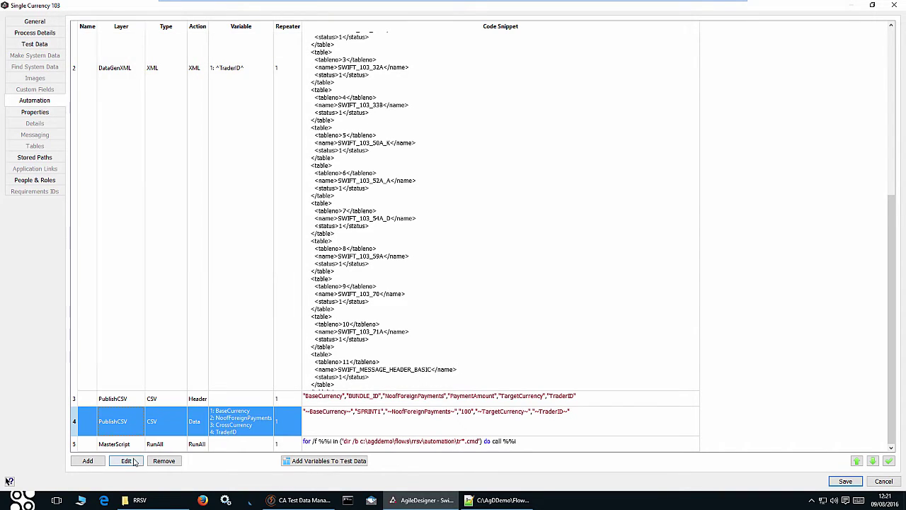
{"action": "left_click", "coordinate": [126, 461]}
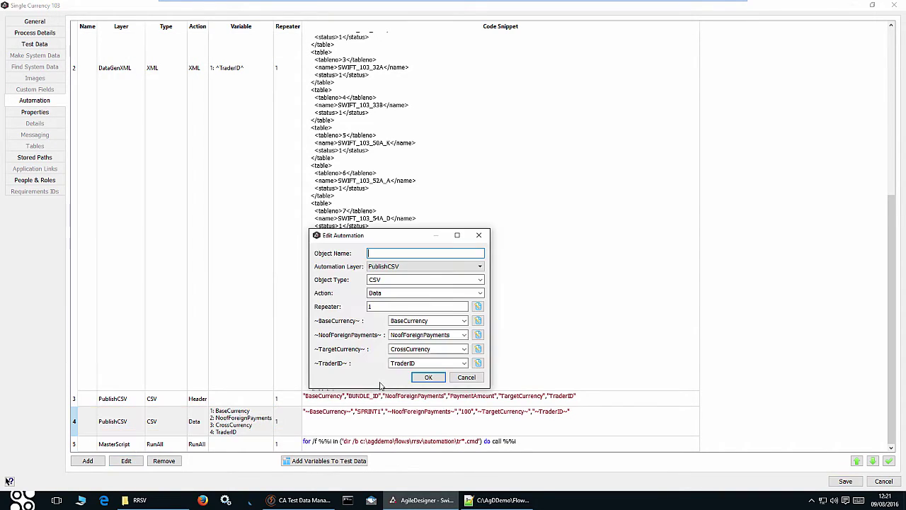
{"action": "left_click", "coordinate": [464, 350]}
{"action": "left_click", "coordinate": [445, 362]}
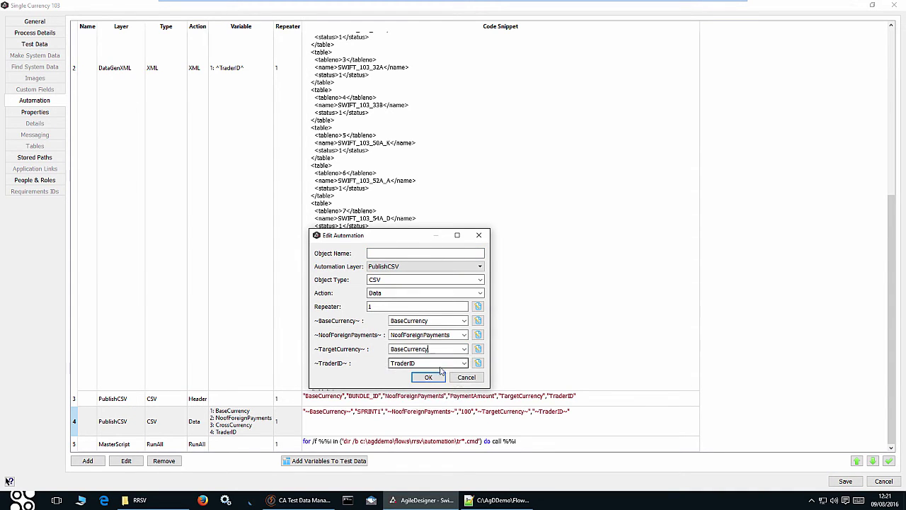
{"action": "left_click", "coordinate": [441, 381]}
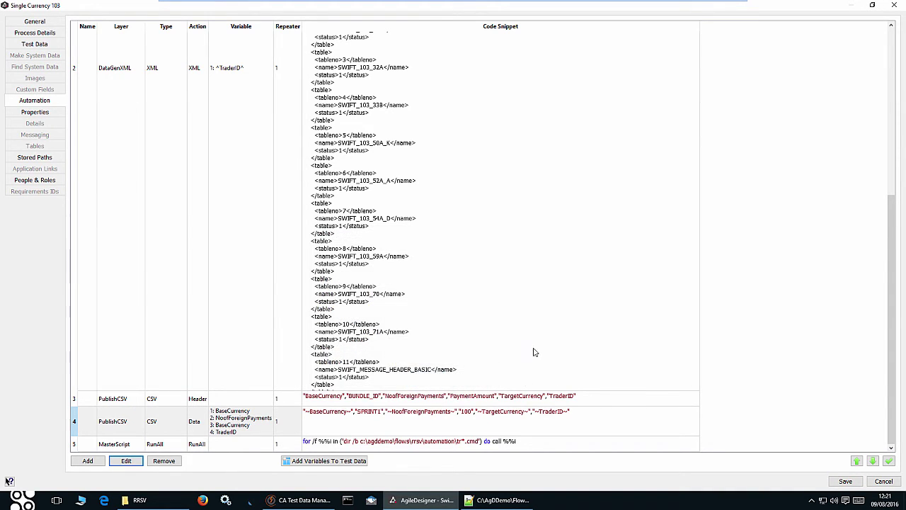
{"action": "scroll", "coordinate": [529, 345], "scroll_direction": "down", "scroll_amount": 5}
{"action": "left_click", "coordinate": [846, 481]}
Examine the automation entries of the 103 Cross Currency block, and close the block's details.
{"action": "double_click", "coordinate": [348, 297]}
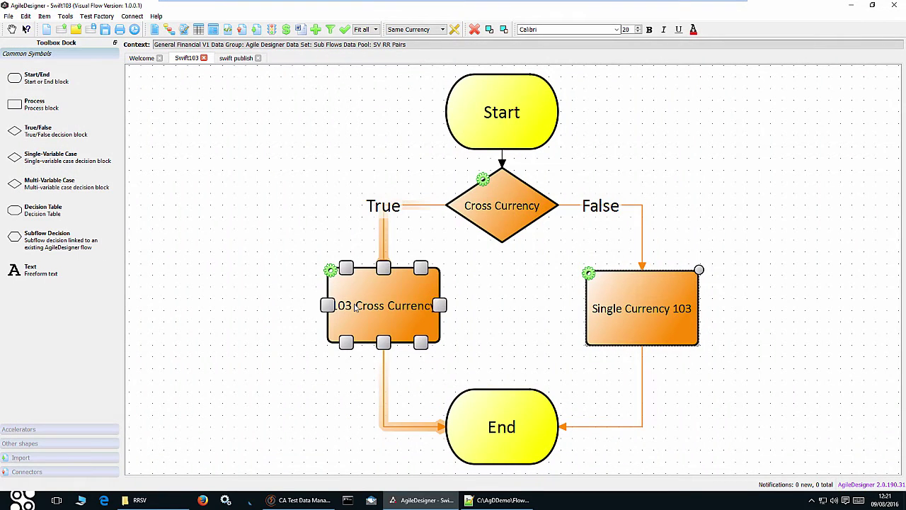
{"action": "left_click", "coordinate": [37, 101]}
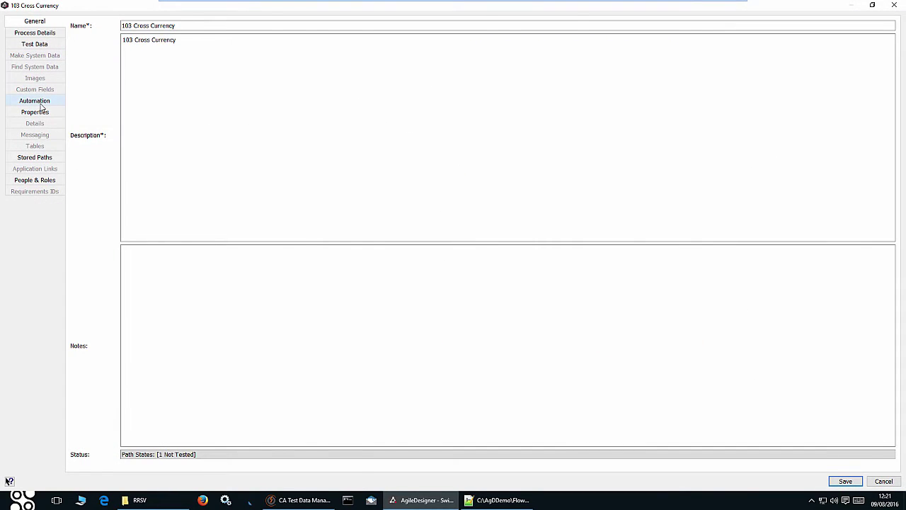
{"action": "scroll", "coordinate": [311, 172], "scroll_direction": "up", "scroll_amount": 3}
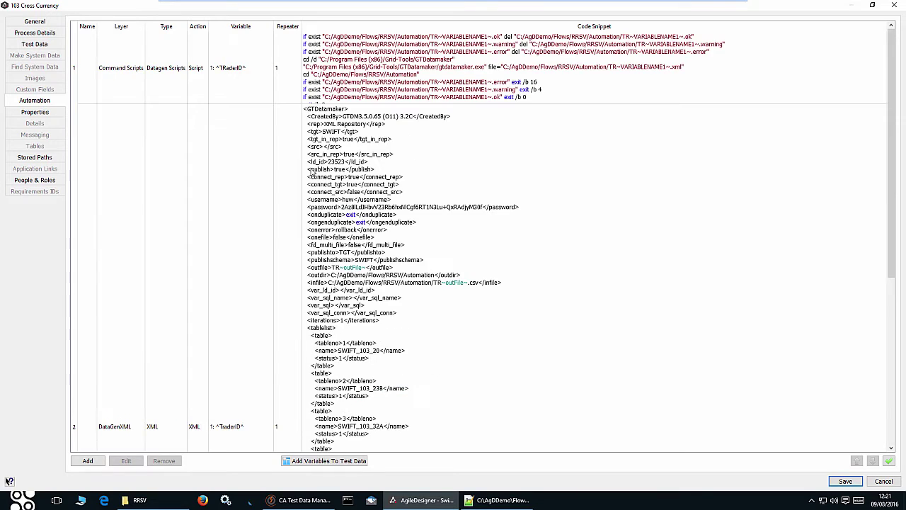
{"action": "left_click", "coordinate": [894, 5]}
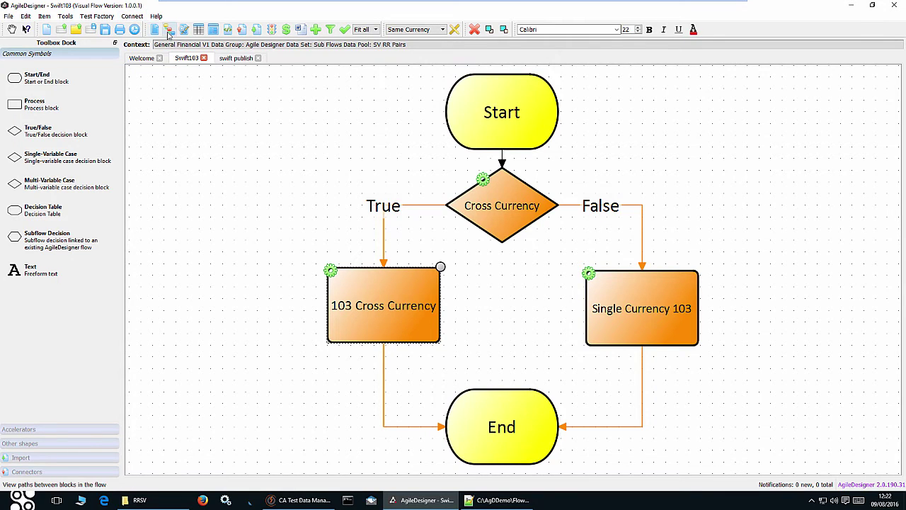
Review the available stored path types in Path Explorer, including Different Currency, and close it.
{"action": "left_click", "coordinate": [170, 33]}
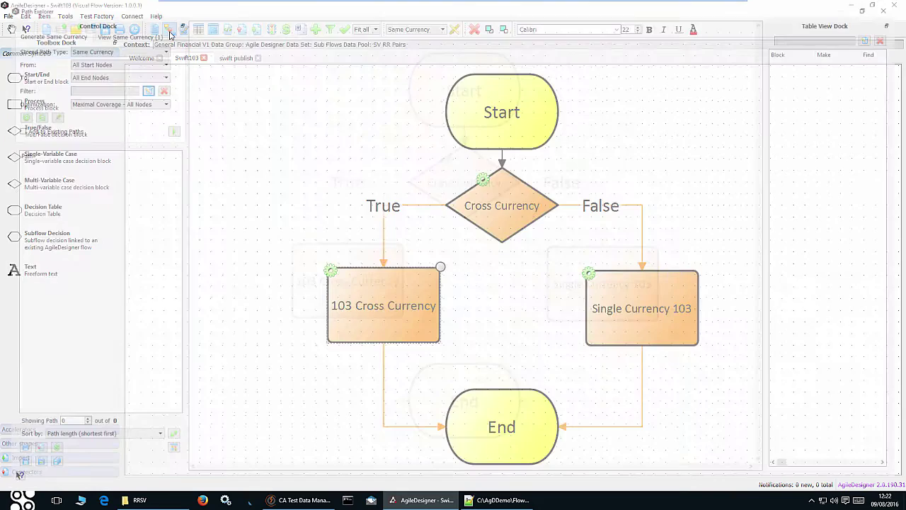
{"action": "left_click", "coordinate": [137, 47]}
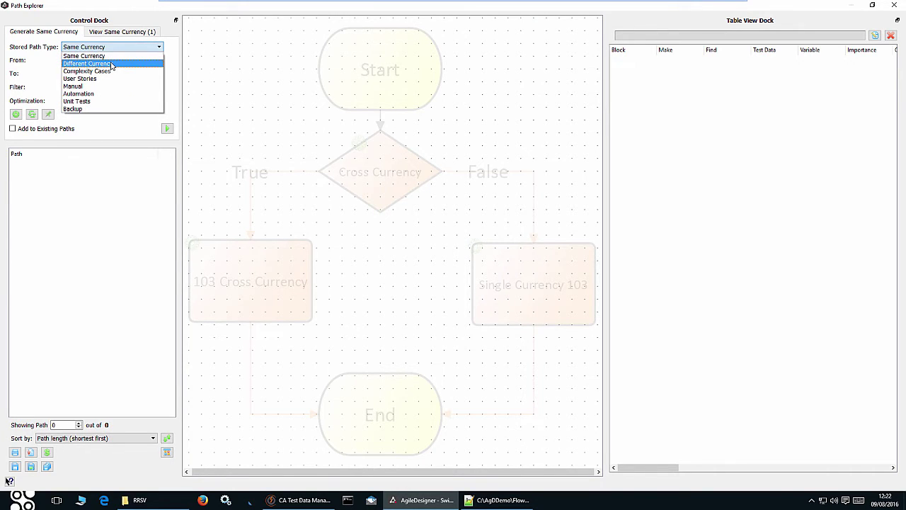
{"action": "left_click", "coordinate": [901, 4]}
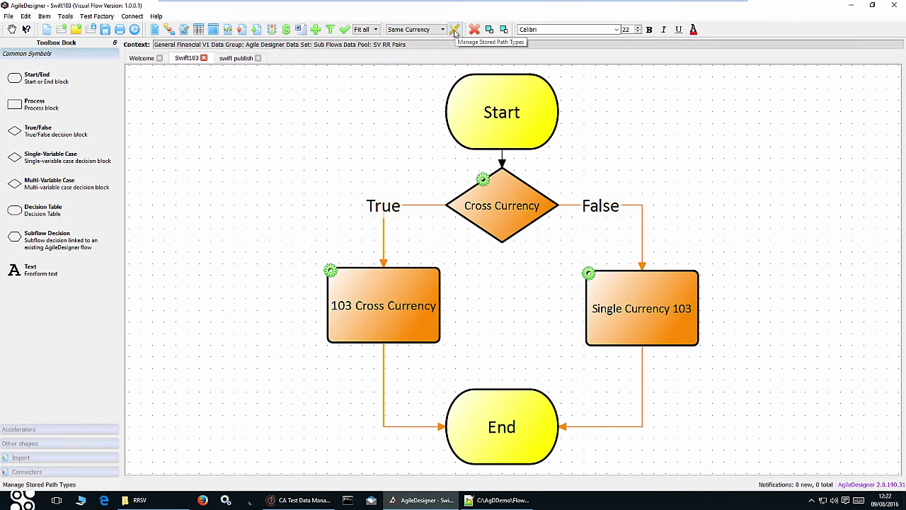
View the managed stored path types and examine the details of the Same Currency type.
{"action": "left_click", "coordinate": [456, 31]}
{"action": "left_click", "coordinate": [303, 114]}
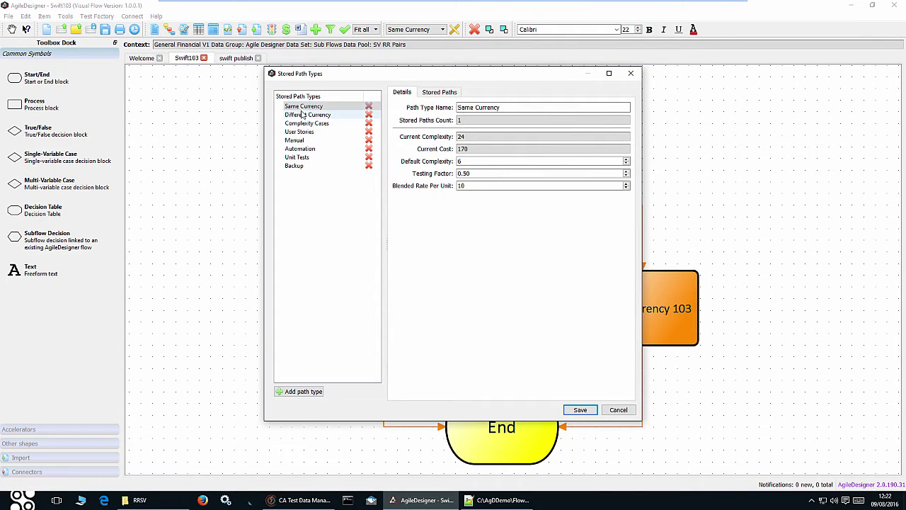
{"action": "left_click", "coordinate": [303, 107]}
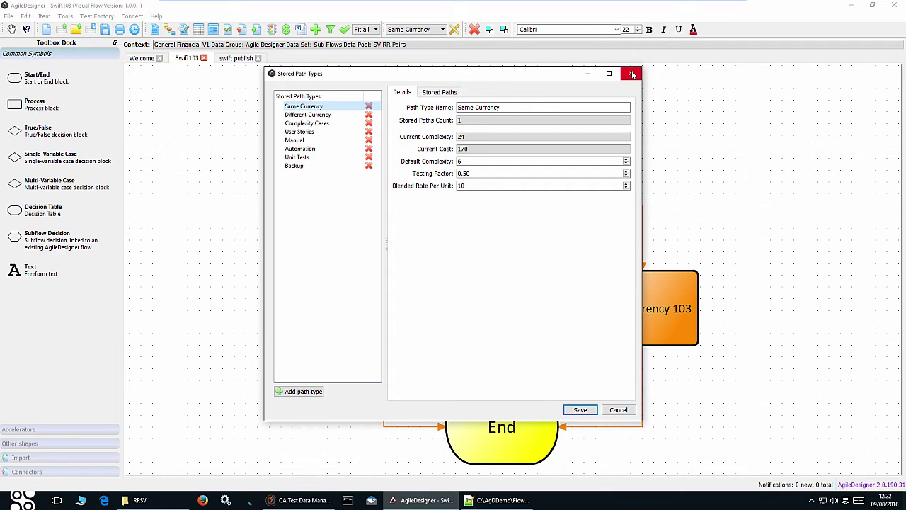
Compare the details of the Different Currency and Same Currency stored path types, and close the dialog.
{"action": "left_click", "coordinate": [306, 114]}
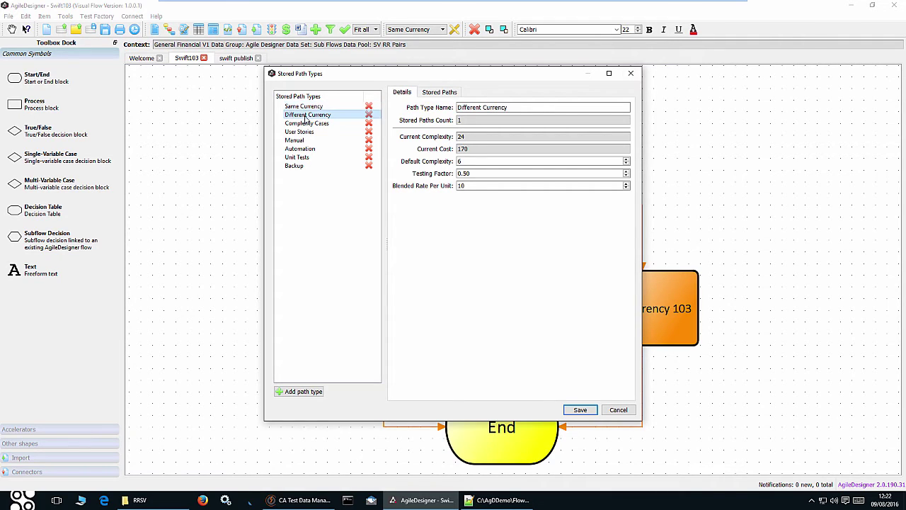
{"action": "left_click", "coordinate": [305, 107]}
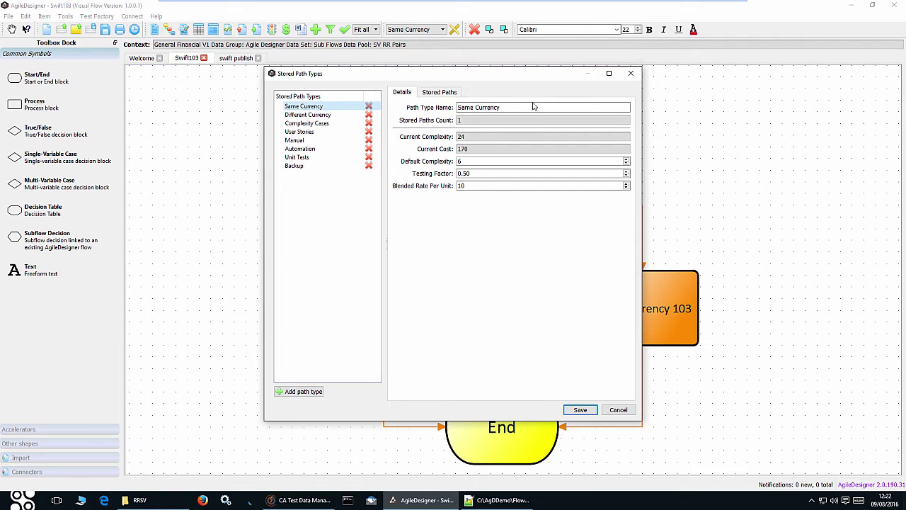
{"action": "left_click", "coordinate": [632, 73]}
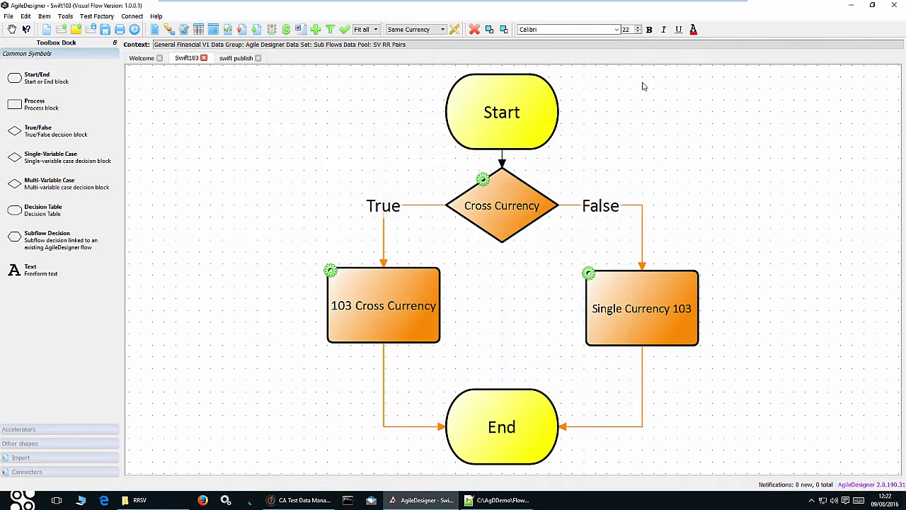
Open the stored SameCurrency path in Path Explorer and generate its automation scripts.
{"action": "left_click", "coordinate": [170, 32]}
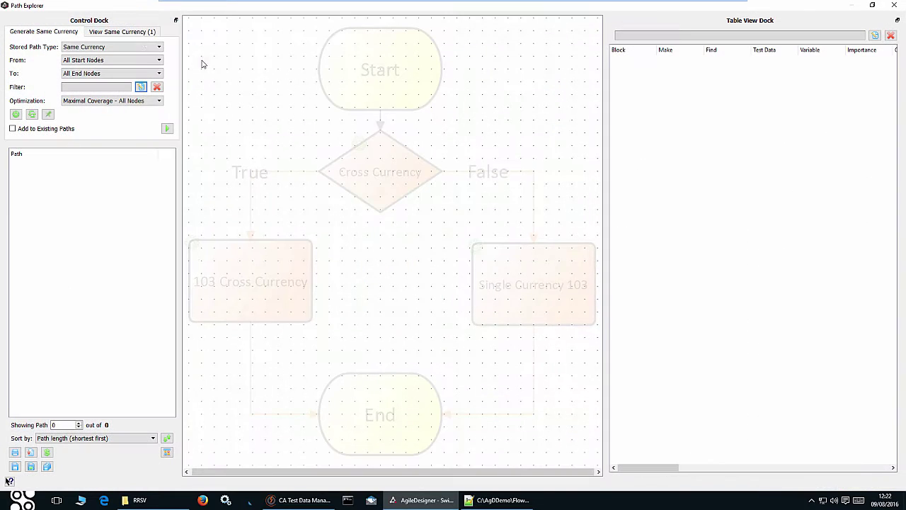
{"action": "left_click", "coordinate": [133, 32]}
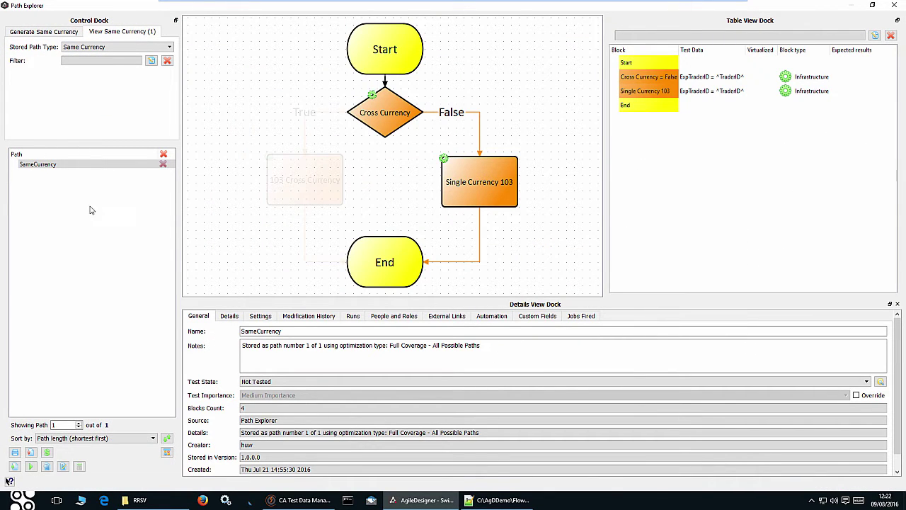
{"action": "left_click", "coordinate": [67, 165]}
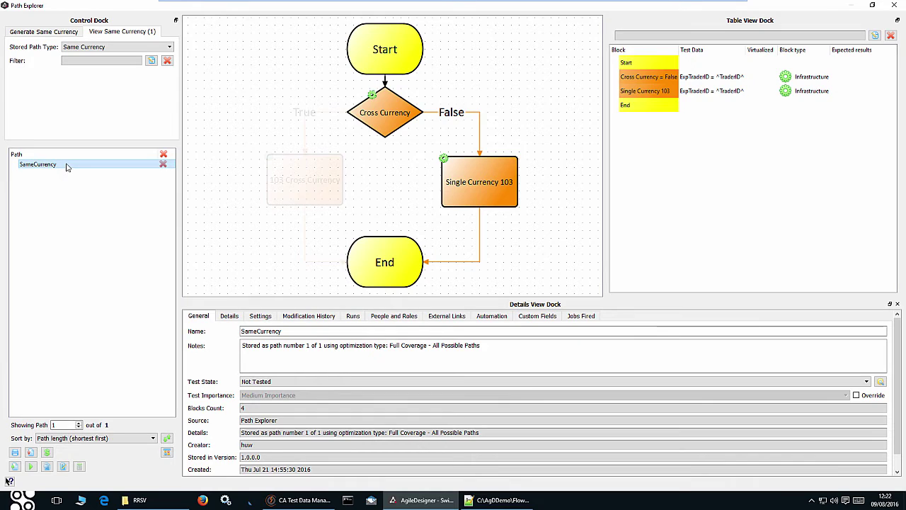
{"action": "left_click", "coordinate": [492, 316]}
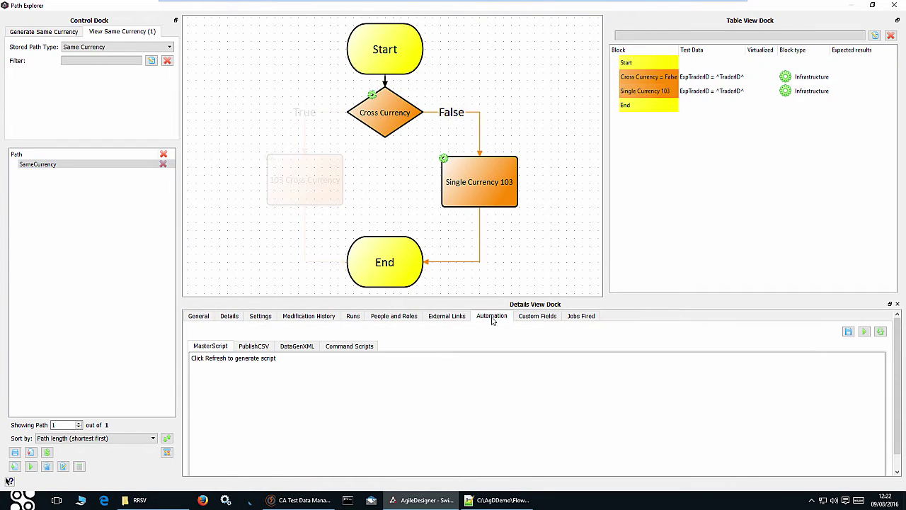
{"action": "left_click", "coordinate": [880, 332]}
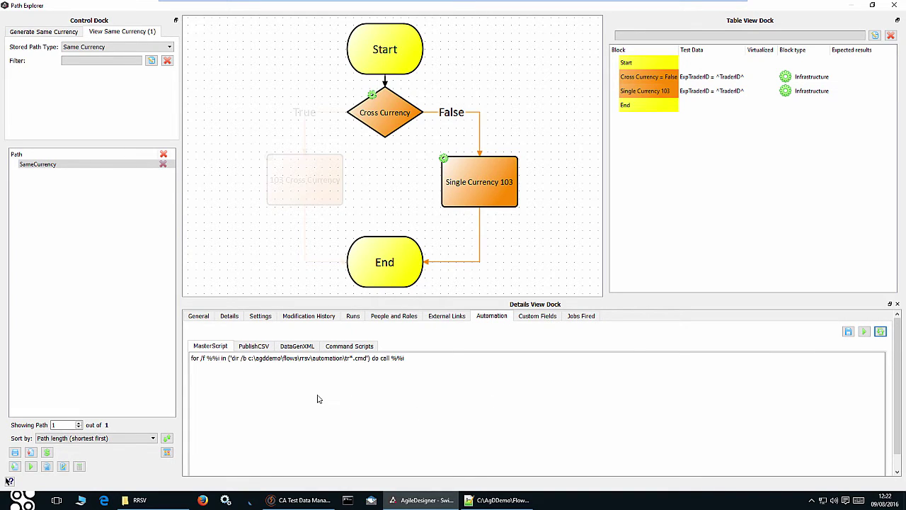
Review the MasterScript, PublishCSV, DataGenXML and Command Scripts output generated for the SameCurrency path.
{"action": "left_click", "coordinate": [256, 347]}
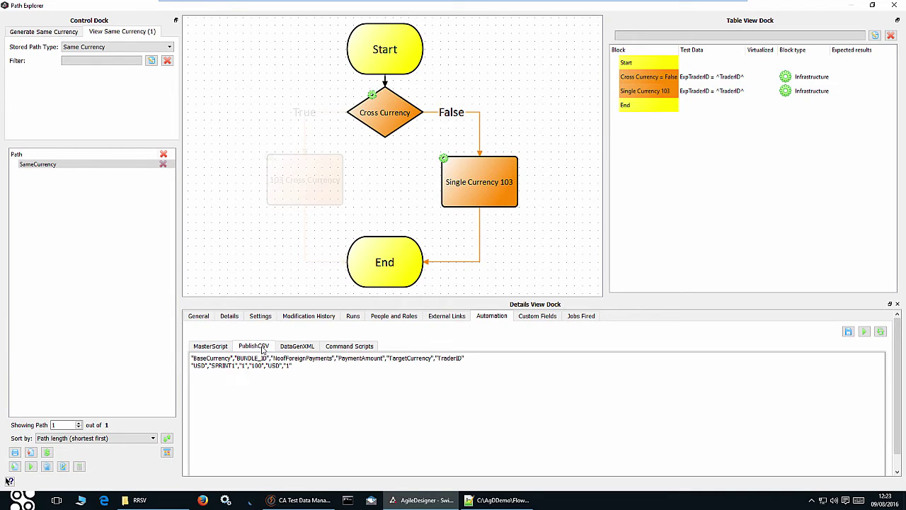
{"action": "left_click", "coordinate": [297, 346]}
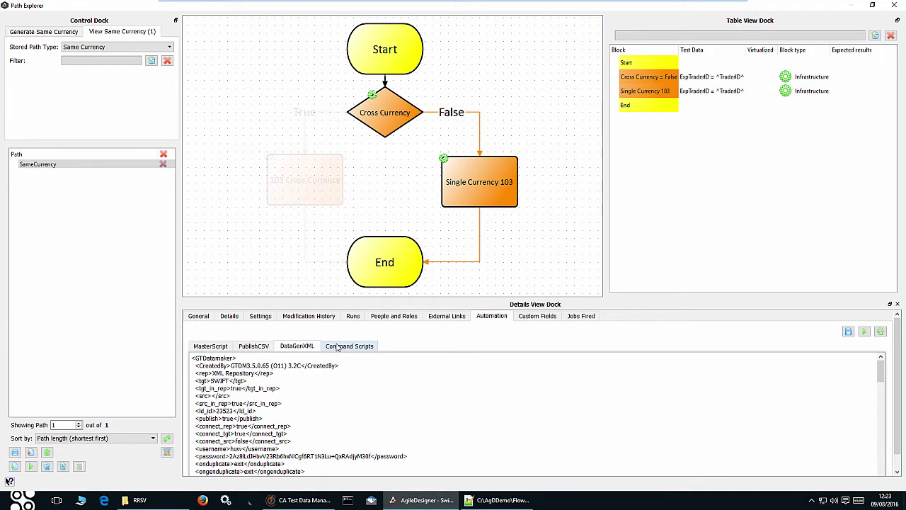
{"action": "left_click", "coordinate": [343, 348]}
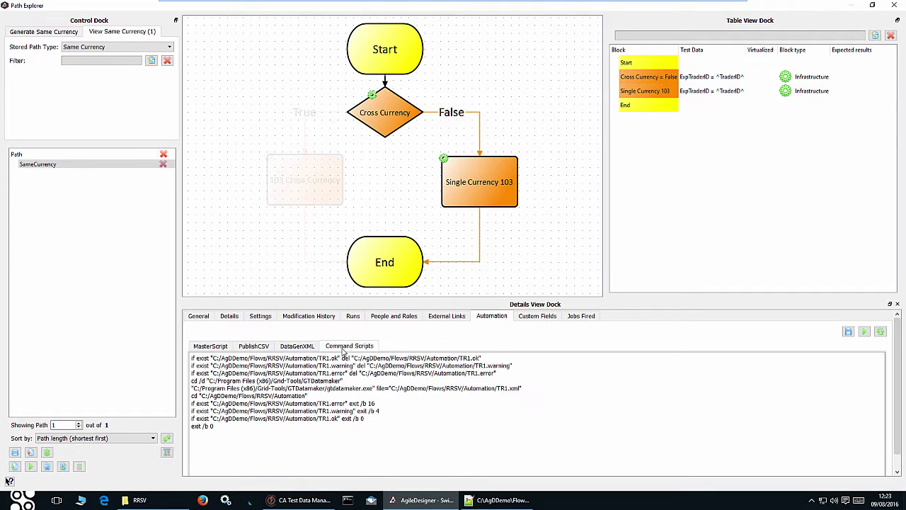
{"action": "left_click", "coordinate": [216, 352]}
{"action": "left_click", "coordinate": [251, 350]}
{"action": "left_click", "coordinate": [289, 350]}
{"action": "left_click", "coordinate": [358, 348]}
Switch the stored path type to Different Currency and generate the automation scripts for its CROSSCURRENCY path.
{"action": "left_click", "coordinate": [168, 46]}
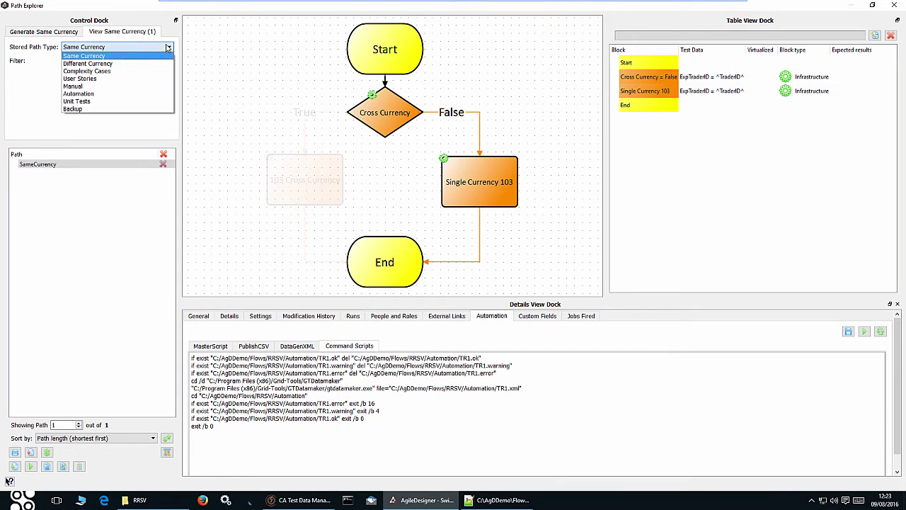
{"action": "left_click", "coordinate": [142, 63]}
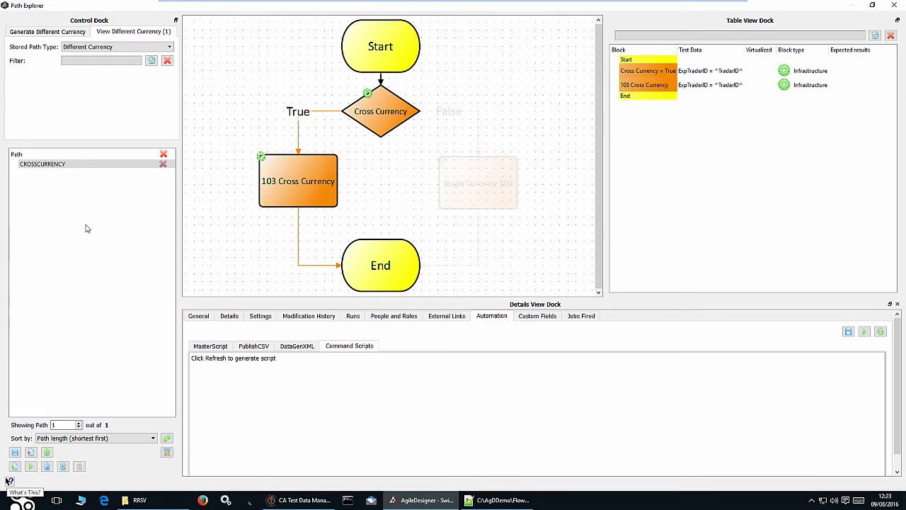
{"action": "left_click", "coordinate": [881, 332]}
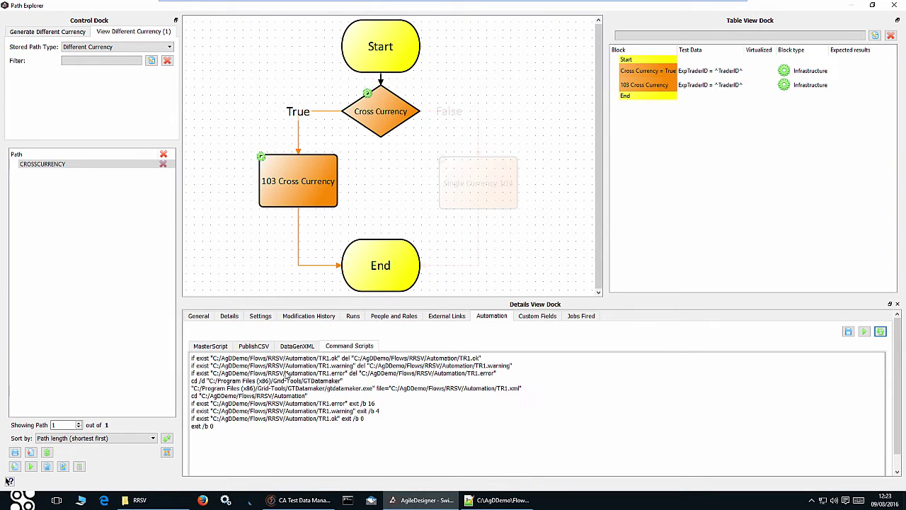
Examine the CROSSCURRENCY path's generated PublishCSV, MasterScript and DataGenXML output.
{"action": "left_click", "coordinate": [263, 349]}
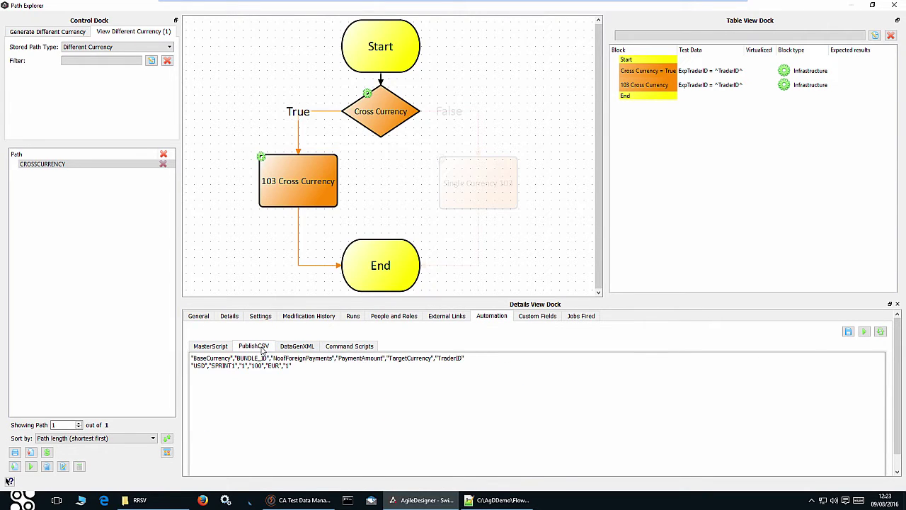
{"action": "left_click", "coordinate": [211, 346]}
{"action": "left_click", "coordinate": [254, 347]}
{"action": "left_click", "coordinate": [294, 346]}
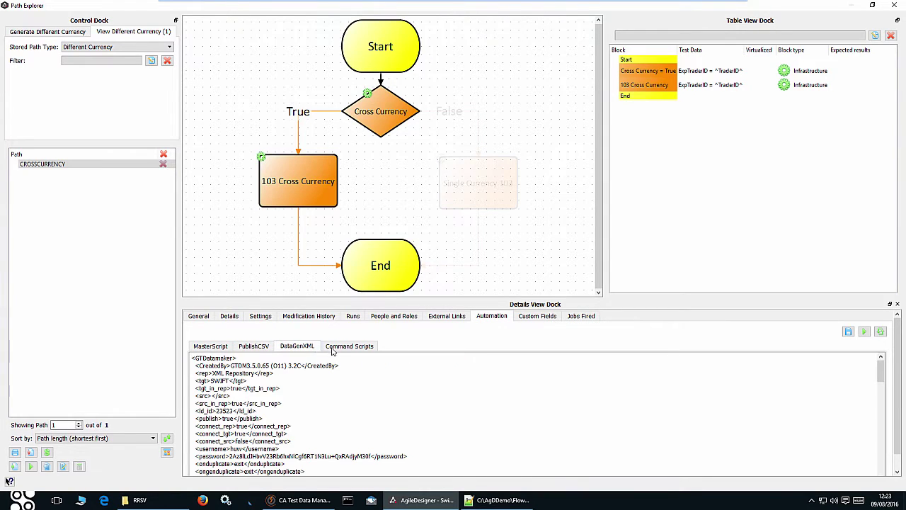
Start an export of the CROSSCURRENCY path with Automation as the export type.
{"action": "left_click", "coordinate": [31, 453]}
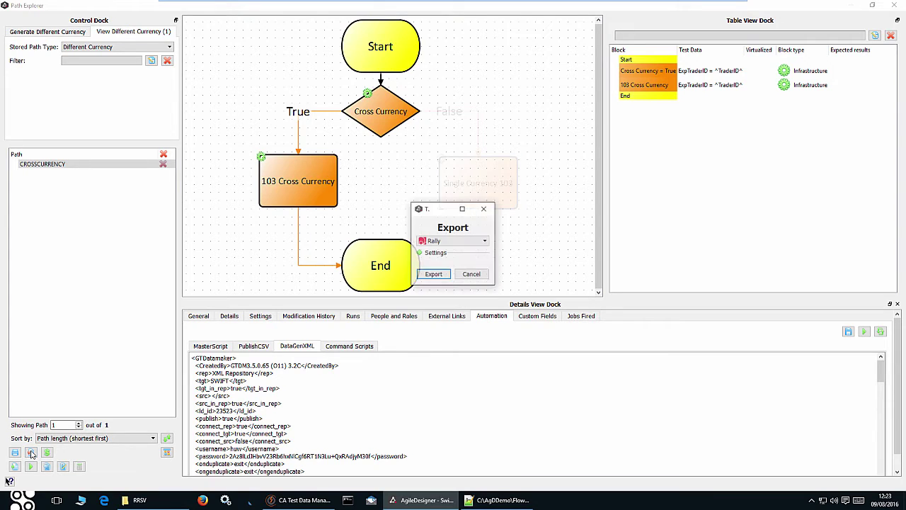
{"action": "left_click", "coordinate": [484, 244]}
{"action": "left_click", "coordinate": [440, 273]}
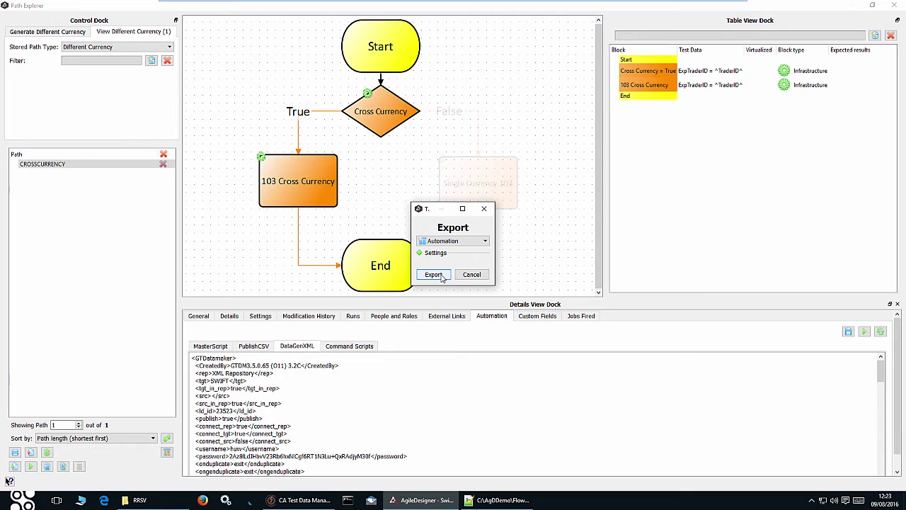
{"action": "left_click", "coordinate": [440, 276]}
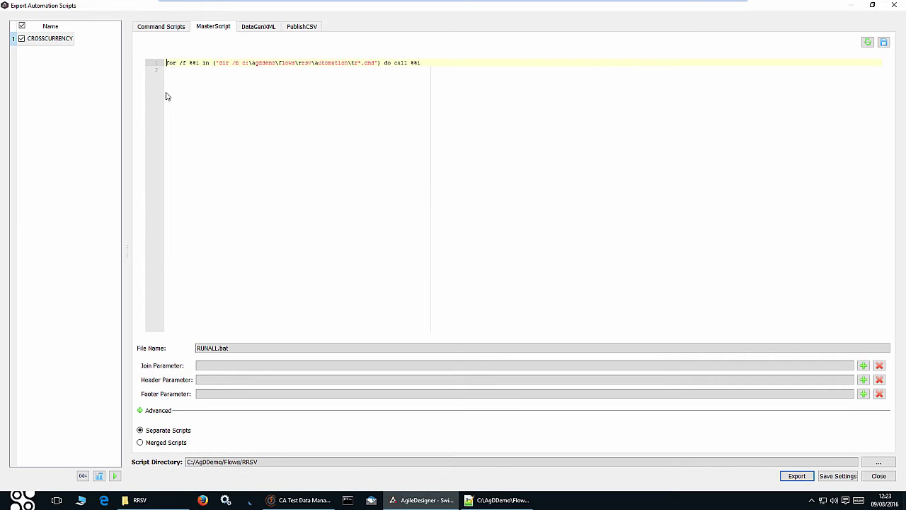
Set the export's script directory to C:/AgDDemo/Flows/RRSV/Automation.
{"action": "left_click", "coordinate": [878, 463]}
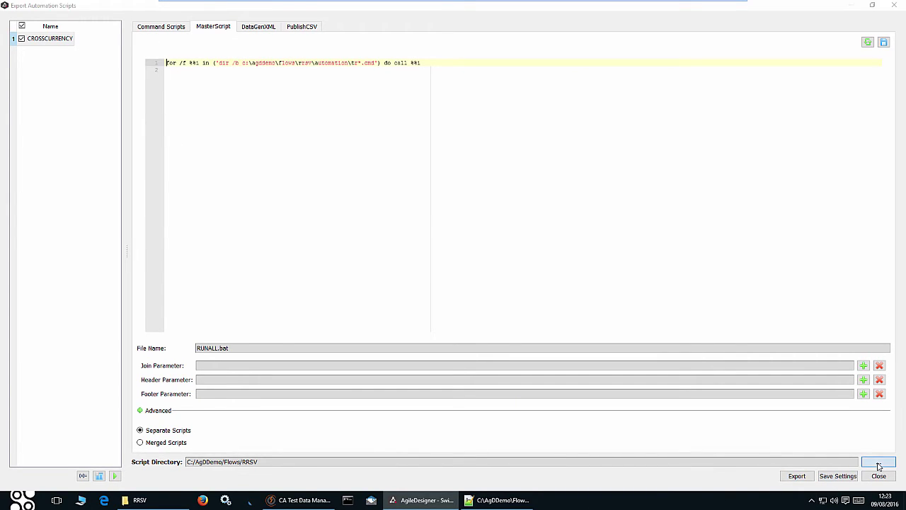
{"action": "double_click", "coordinate": [204, 78]}
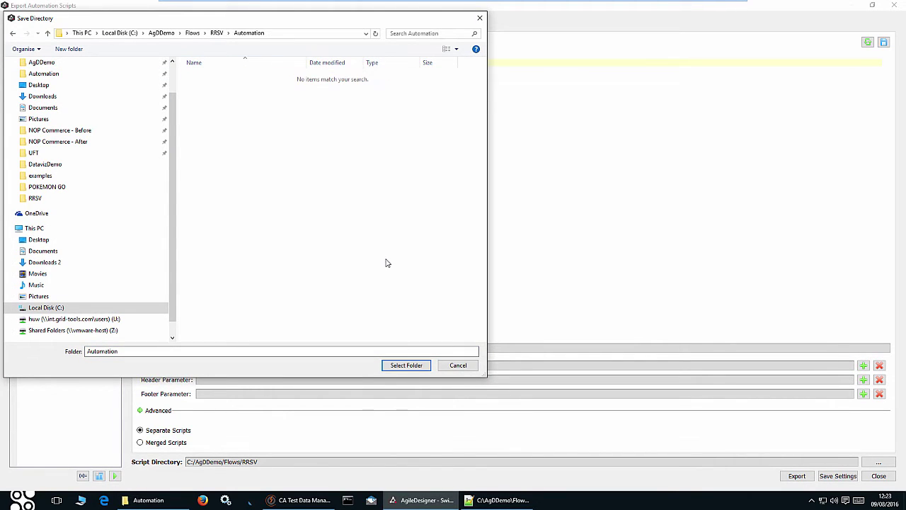
{"action": "left_click", "coordinate": [406, 365]}
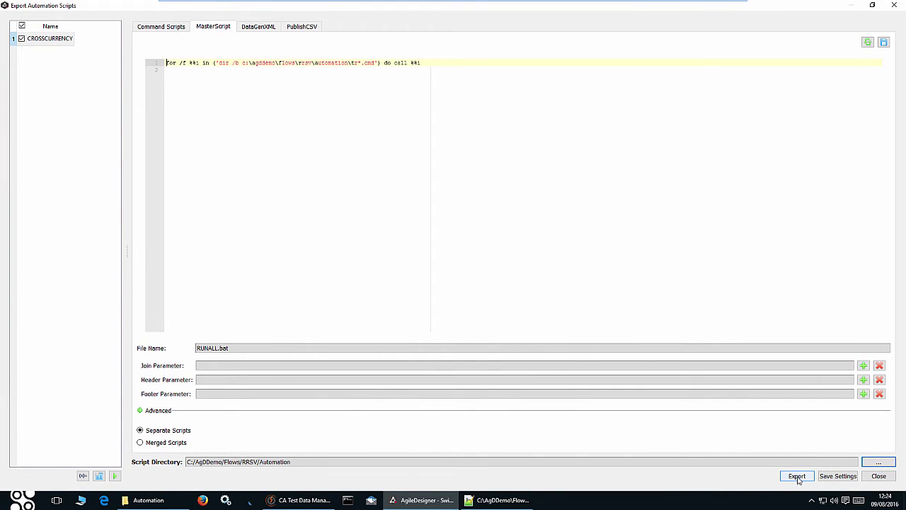
Check the Command Scripts, DataGenXML and PublishCSV layers of the CROSSCURRENCY export.
{"action": "left_click", "coordinate": [154, 28]}
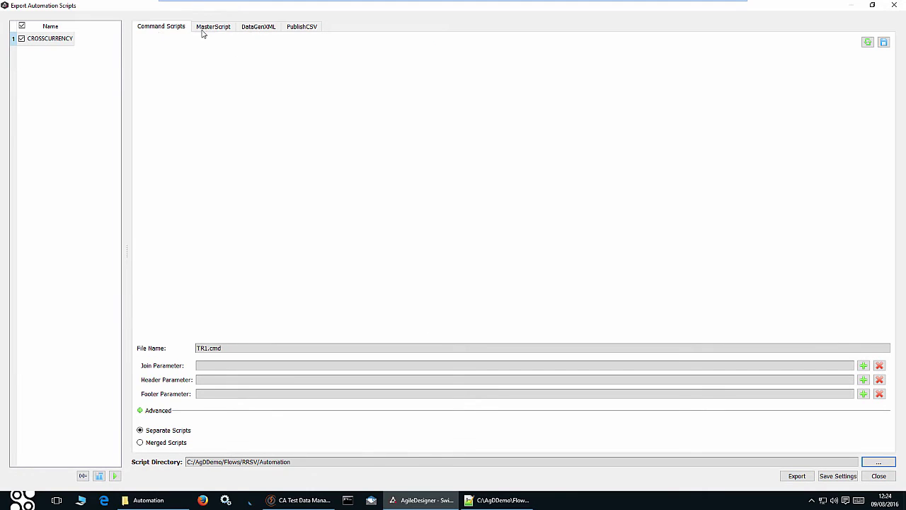
{"action": "left_click", "coordinate": [259, 28]}
{"action": "left_click", "coordinate": [304, 28]}
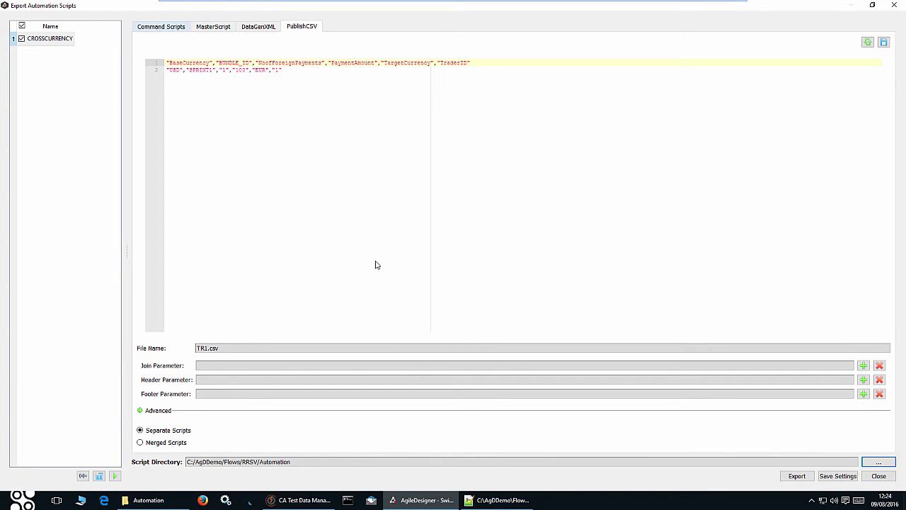
Export the MasterScript, PublishCSV, DataGenXML and Command Scripts layers, and dismiss the completion message.
{"action": "left_click", "coordinate": [796, 475]}
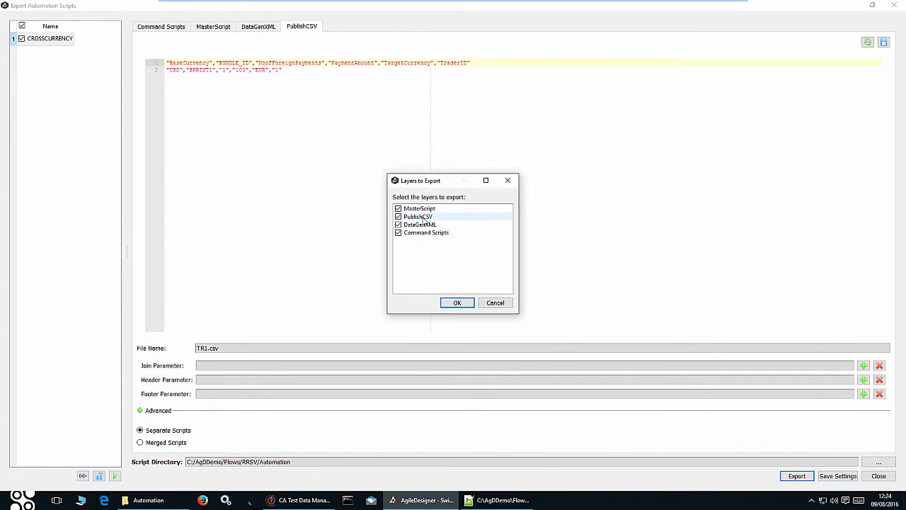
{"action": "left_click", "coordinate": [458, 304]}
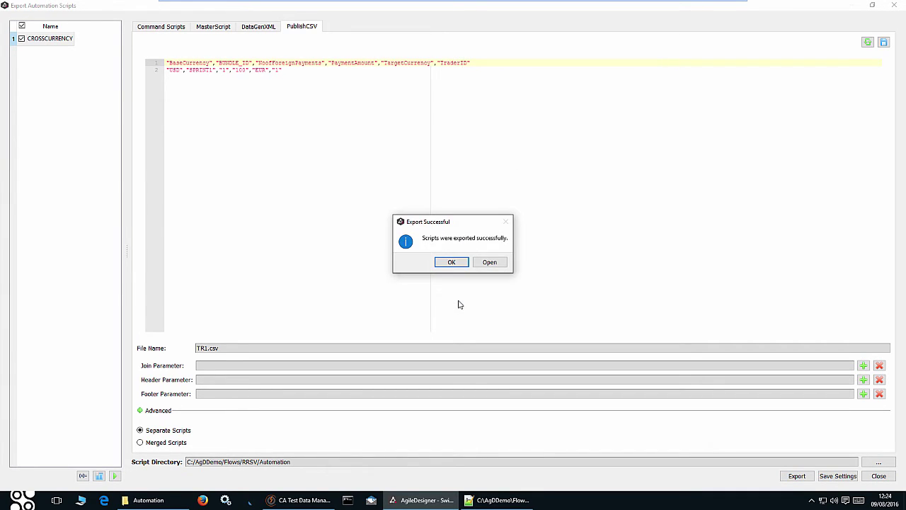
{"action": "left_click", "coordinate": [453, 262]}
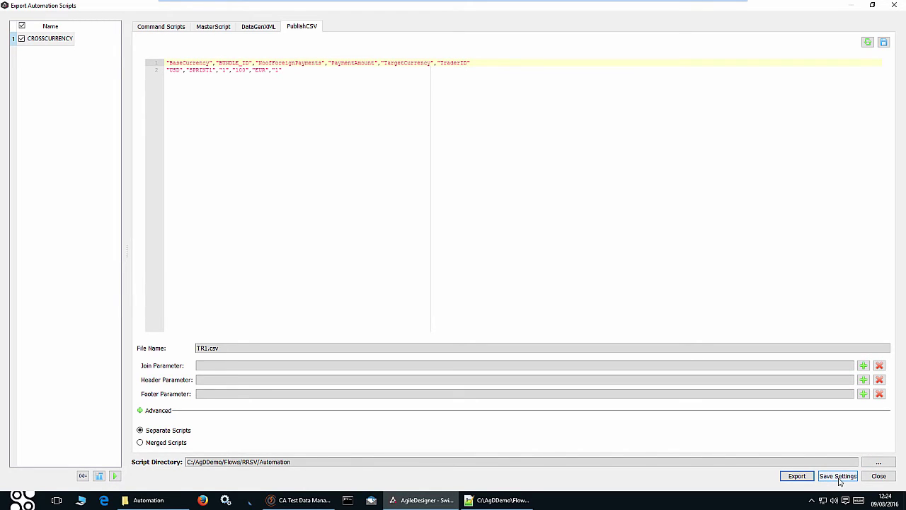
Set the CrossCurrency export parameter to GBP, save the parameters, and check the PublishCSV script.
{"action": "left_click", "coordinate": [82, 476]}
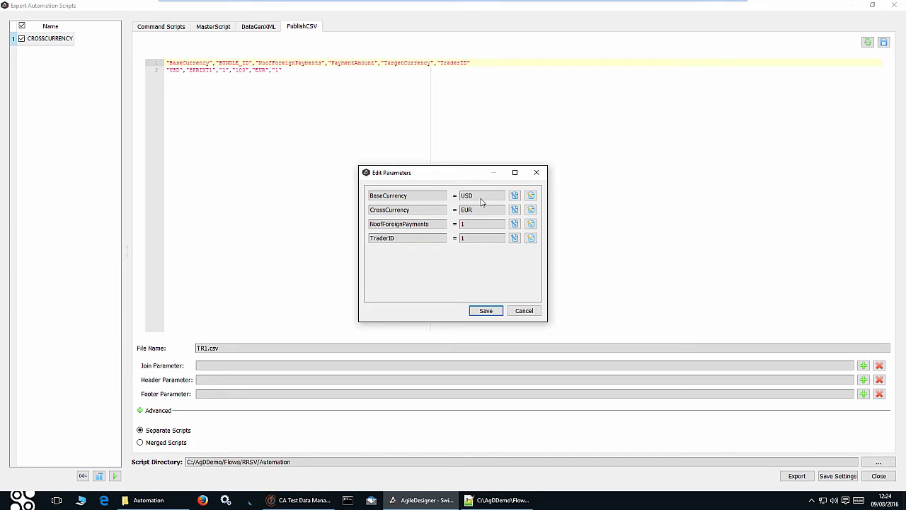
{"action": "left_click", "coordinate": [514, 210]}
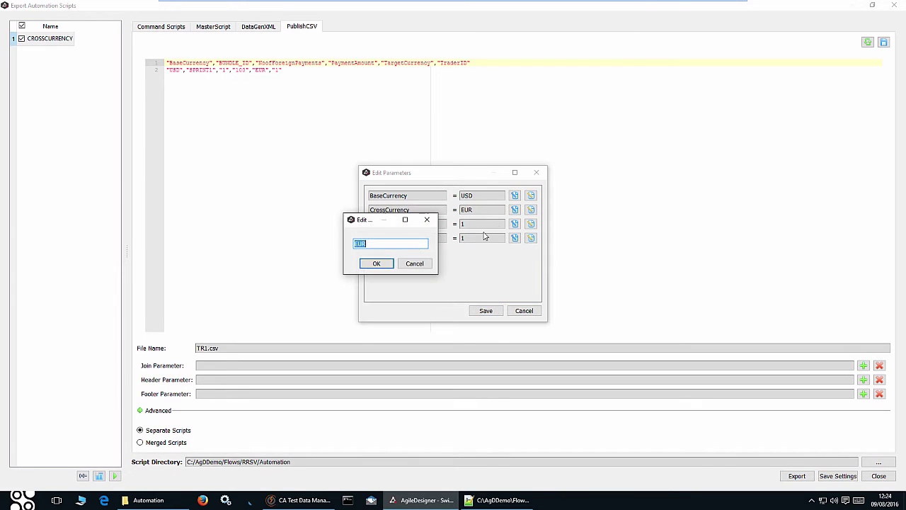
{"action": "type", "text": "C"}
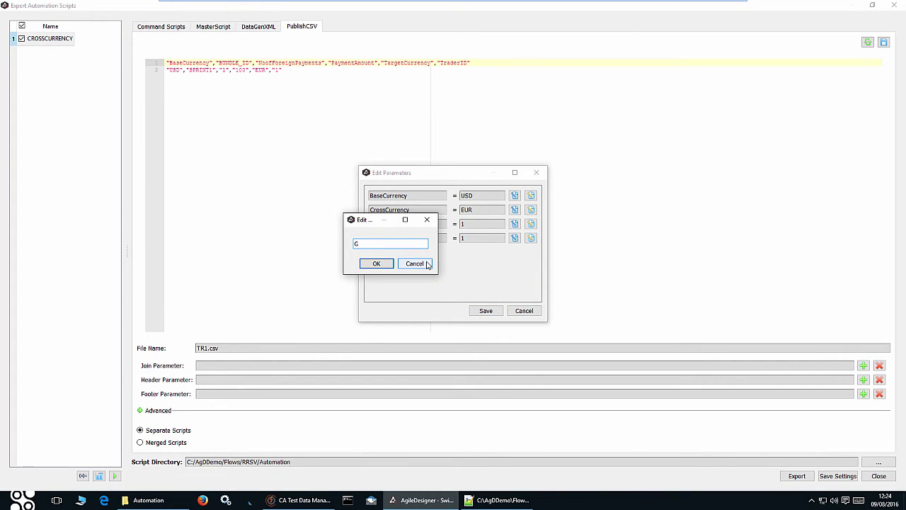
{"action": "type", "text": "BP"}
{"action": "left_click", "coordinate": [377, 263]}
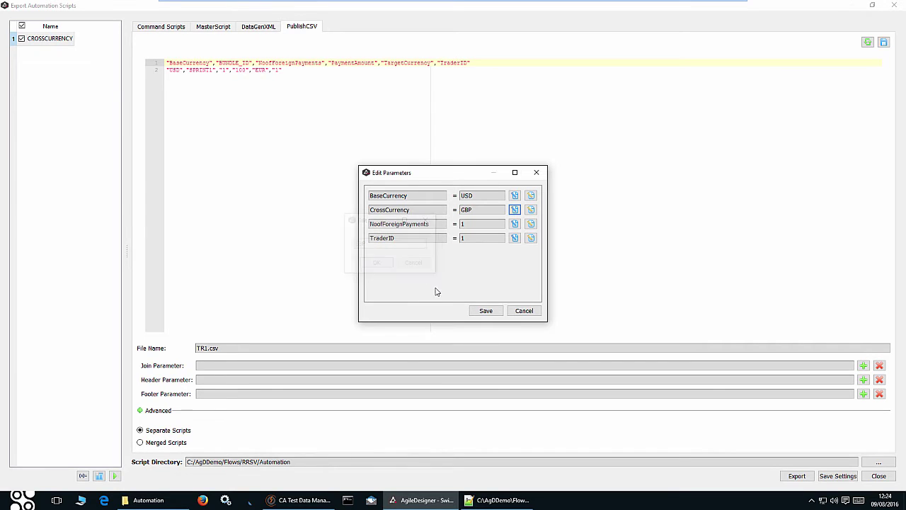
{"action": "left_click", "coordinate": [497, 312]}
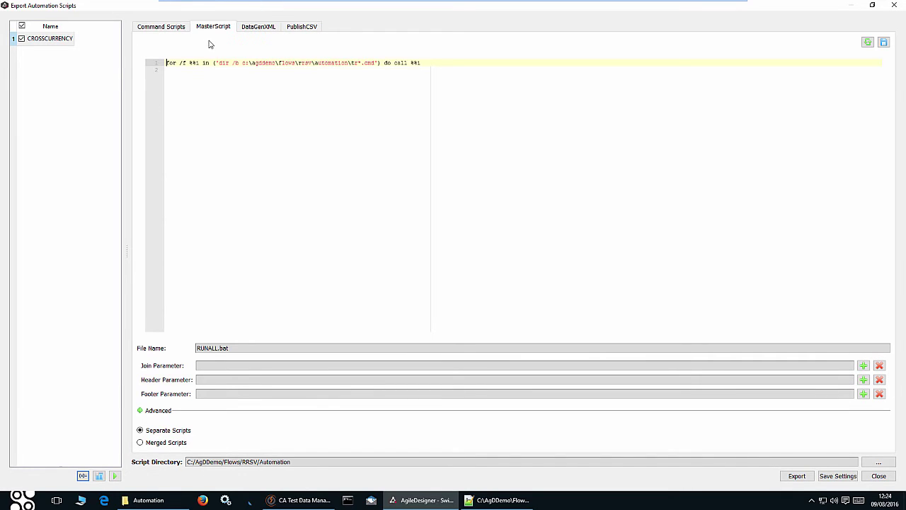
{"action": "left_click", "coordinate": [302, 27]}
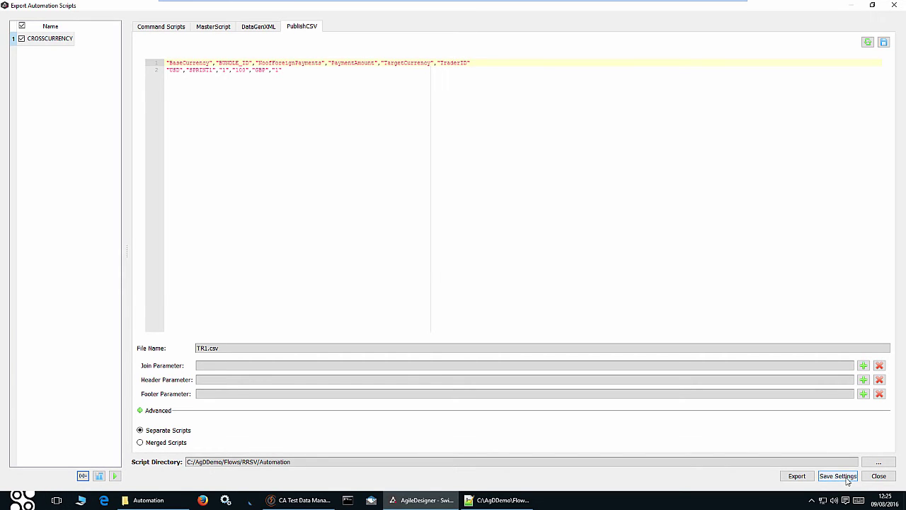
Switch to File Explorer and look over the exported TR1.csv and TR1.xml files in the Automation folder.
{"action": "left_click", "coordinate": [797, 476]}
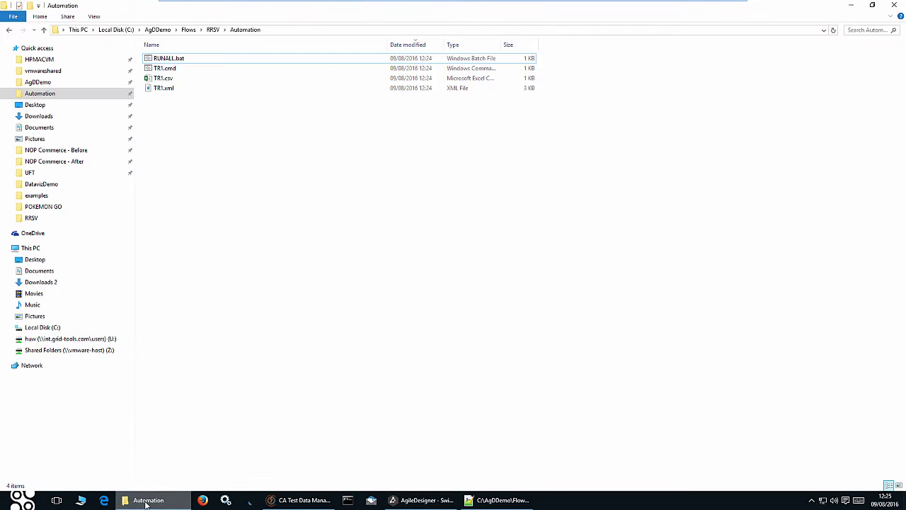
{"action": "left_click", "coordinate": [170, 79]}
{"action": "left_click", "coordinate": [170, 88]}
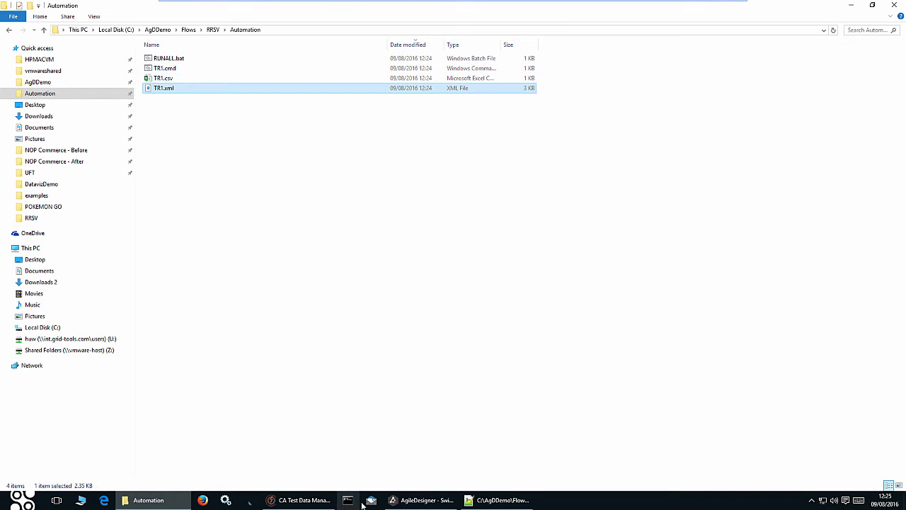
Switch to the Command Prompt and run the RUNALL batch file in the Automation folder.
{"action": "left_click", "coordinate": [347, 501]}
{"action": "type", "text": "RUNALL"}
{"action": "key", "text": "Return"}
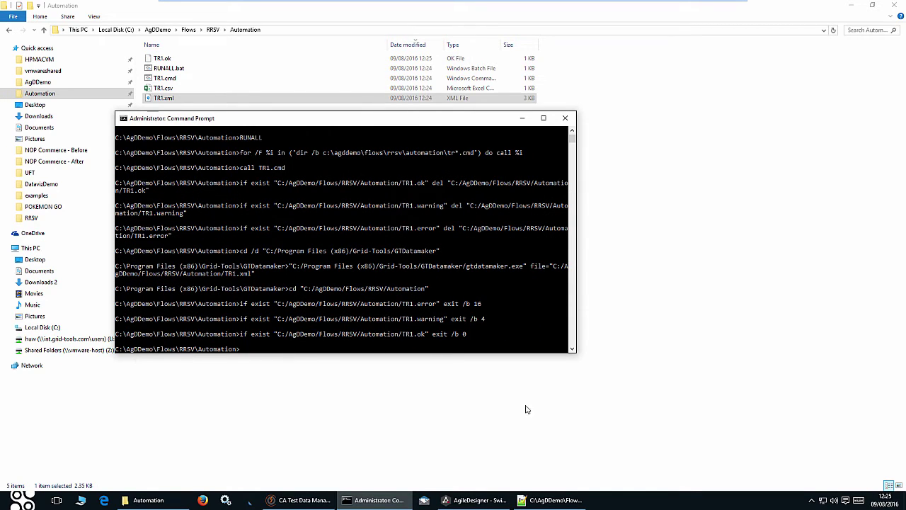
Return to AgileDesigner, check the DataGenXML, MasterScript and Command Scripts layers, and close the export and Path Explorer windows.
{"action": "left_click", "coordinate": [486, 503]}
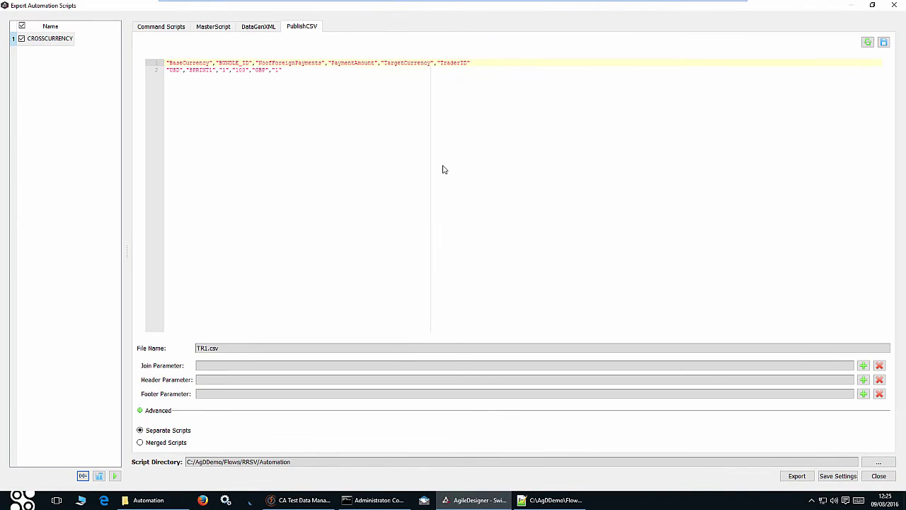
{"action": "left_click", "coordinate": [259, 27]}
{"action": "left_click", "coordinate": [213, 27]}
{"action": "left_click", "coordinate": [162, 27]}
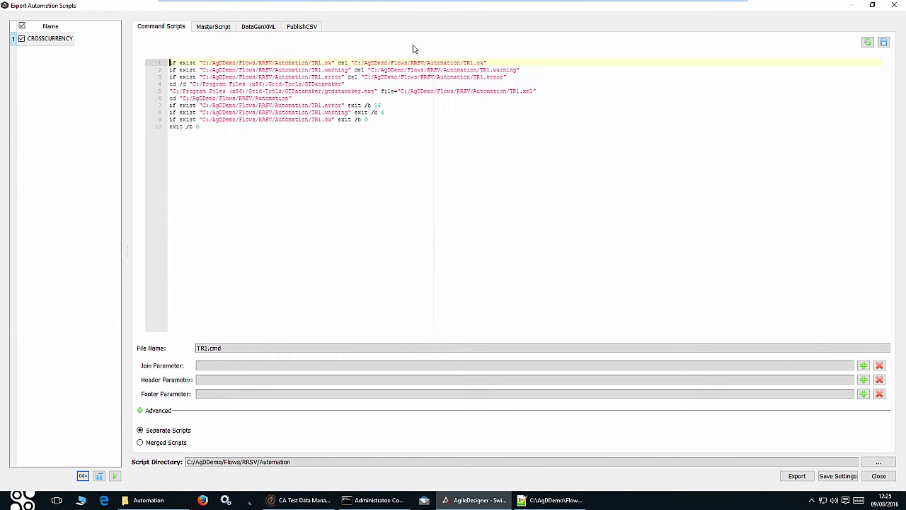
{"action": "left_click", "coordinate": [896, 7]}
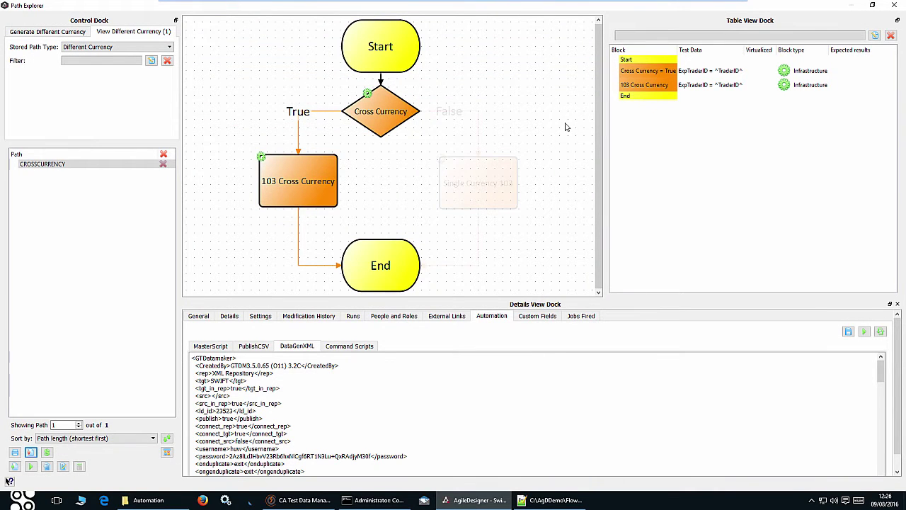
{"action": "left_click", "coordinate": [896, 6]}
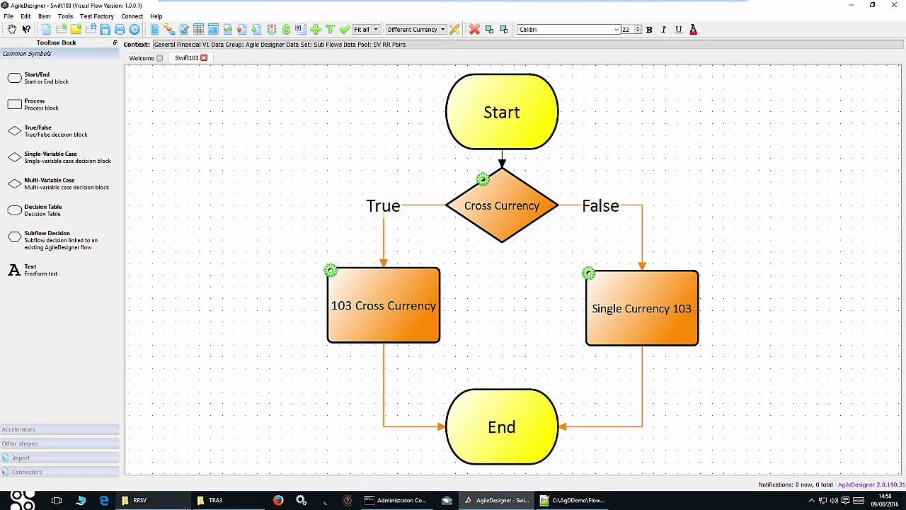
Switch to the TRA3 folder in File Explorer and look over the CATDMShredder_161535_2 request and response files.
{"action": "left_click", "coordinate": [212, 504]}
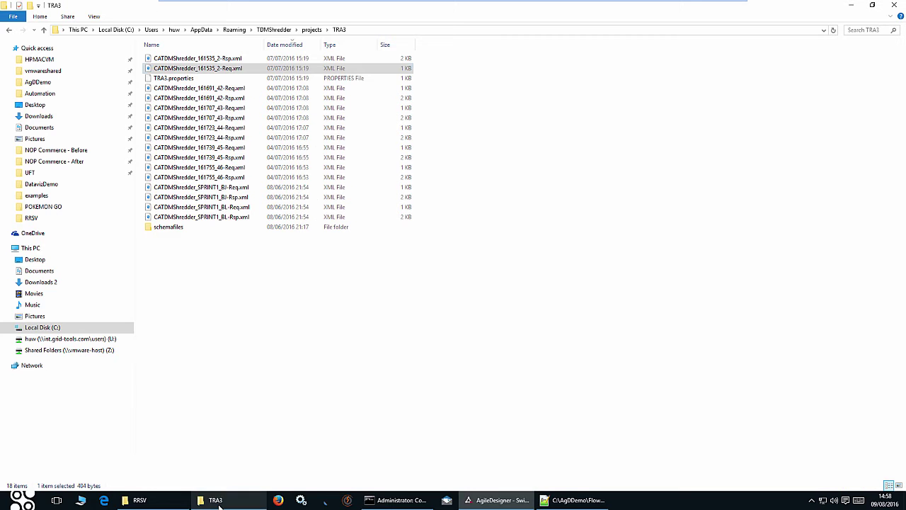
{"action": "left_click", "coordinate": [236, 60]}
{"action": "left_click", "coordinate": [237, 68]}
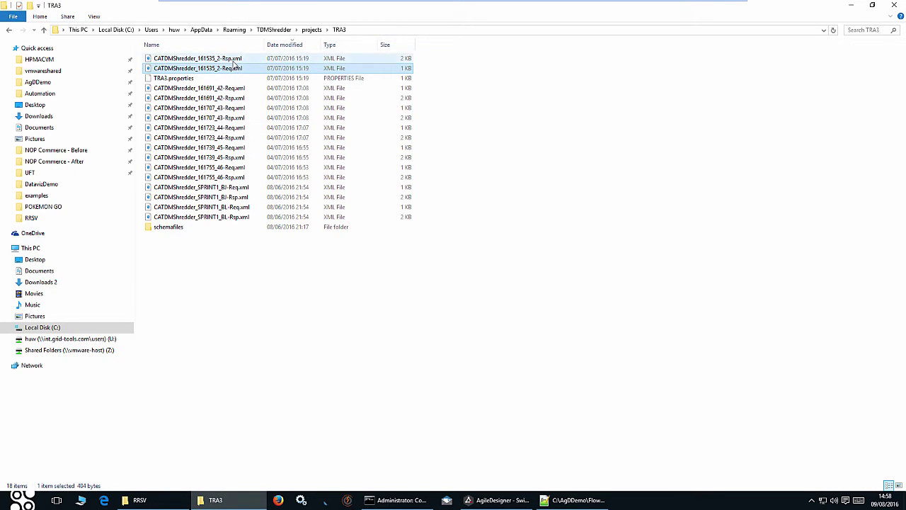
{"action": "left_click", "coordinate": [273, 59]}
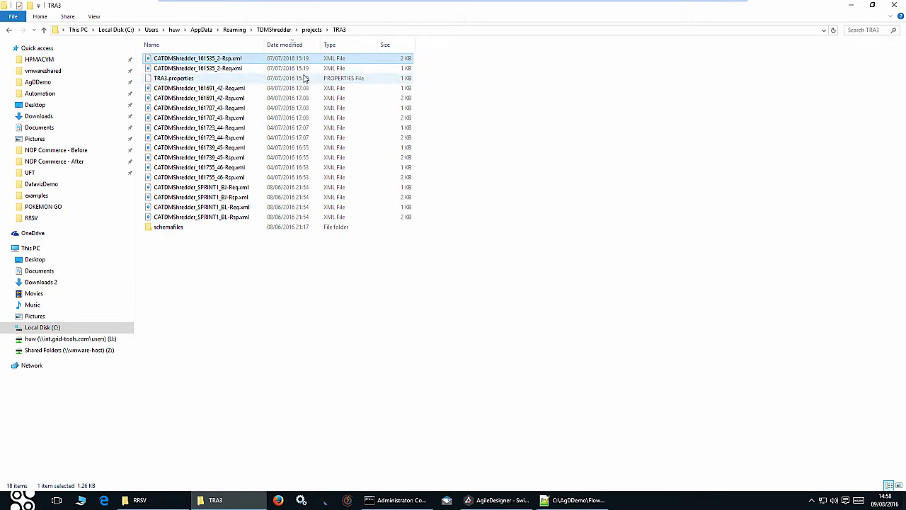
{"action": "left_click", "coordinate": [238, 70]}
{"action": "left_click", "coordinate": [239, 60]}
View CATDMShredder_161535_2-Req.xml in the browser, examine its trader_id element, and close the browser.
{"action": "double_click", "coordinate": [235, 68]}
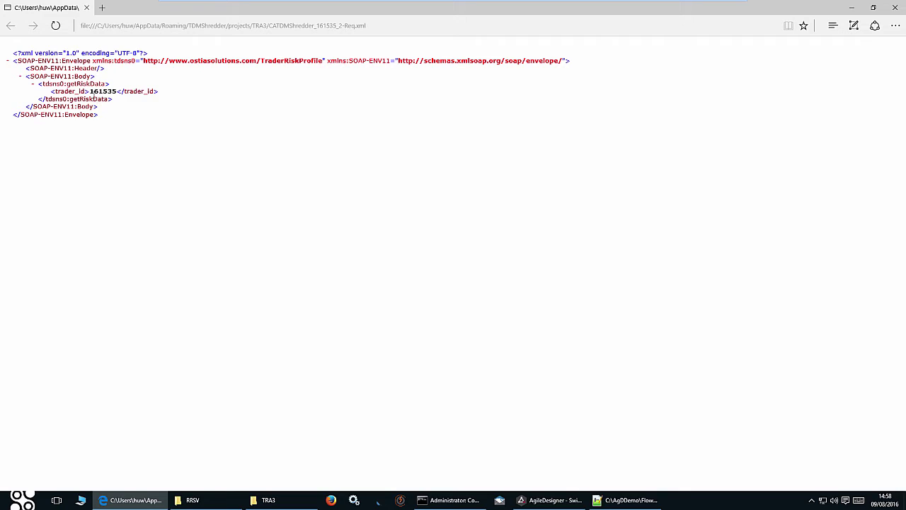
{"action": "double_click", "coordinate": [105, 91]}
{"action": "left_click", "coordinate": [895, 8]}
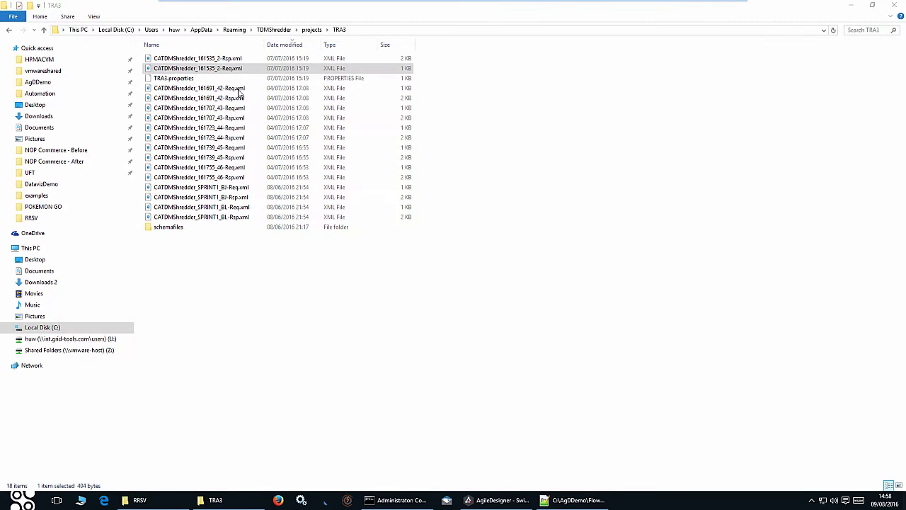
View CATDMShredder_161535_2-Rsp.xml in the browser, examine its trader_base_currency element, and close the browser.
{"action": "double_click", "coordinate": [225, 59]}
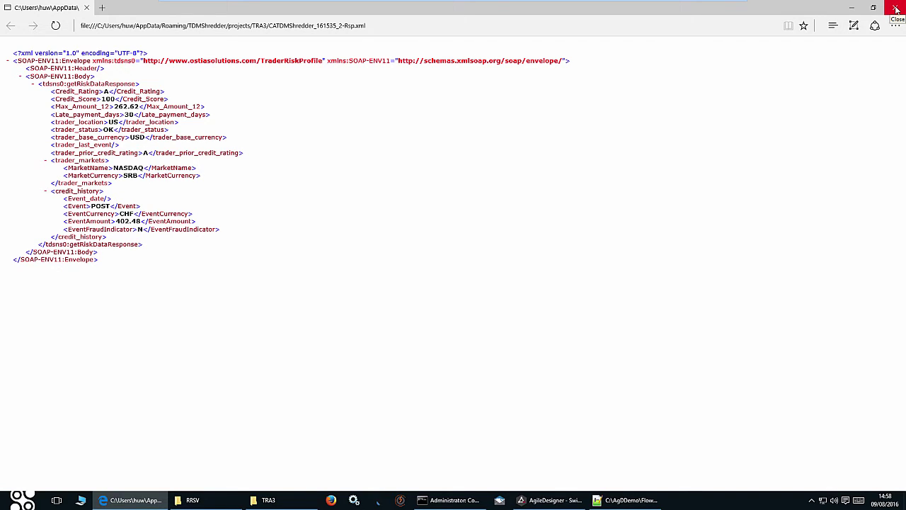
{"action": "left_click_drag", "start_coordinate": [130, 138], "coordinate": [147, 137]}
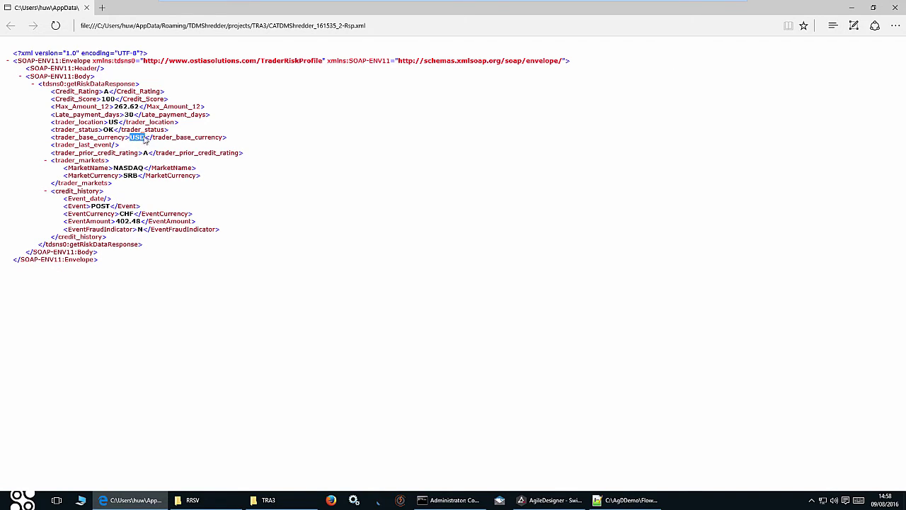
{"action": "left_click", "coordinate": [898, 9]}
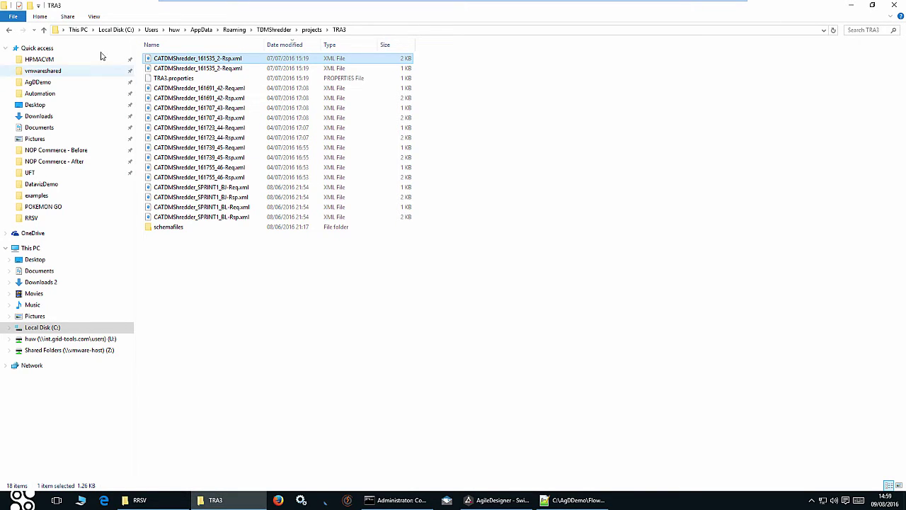
Open CATDMShredder_161535_2-Req.xml in Notepad++ and CATDMShredder_161535_2-Rsp.xml in Notepad.
{"action": "right_click", "coordinate": [227, 71]}
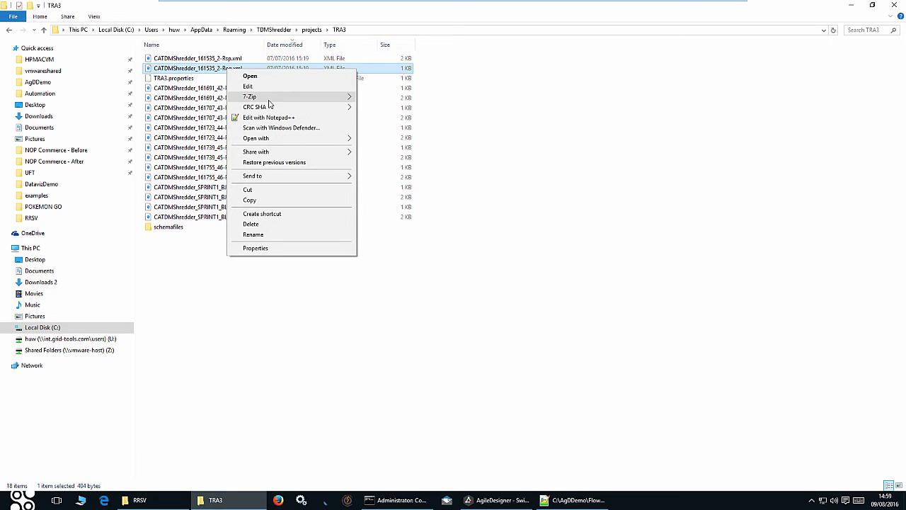
{"action": "left_click", "coordinate": [283, 118]}
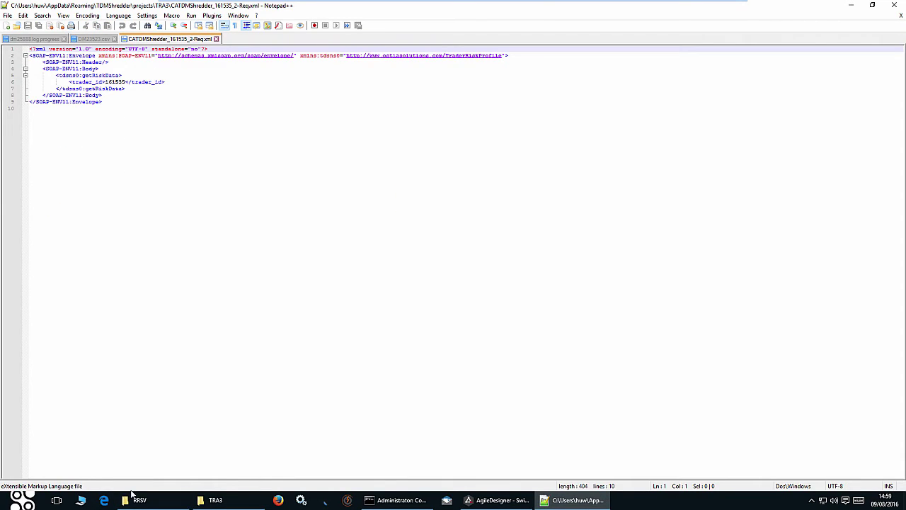
{"action": "left_click", "coordinate": [216, 502]}
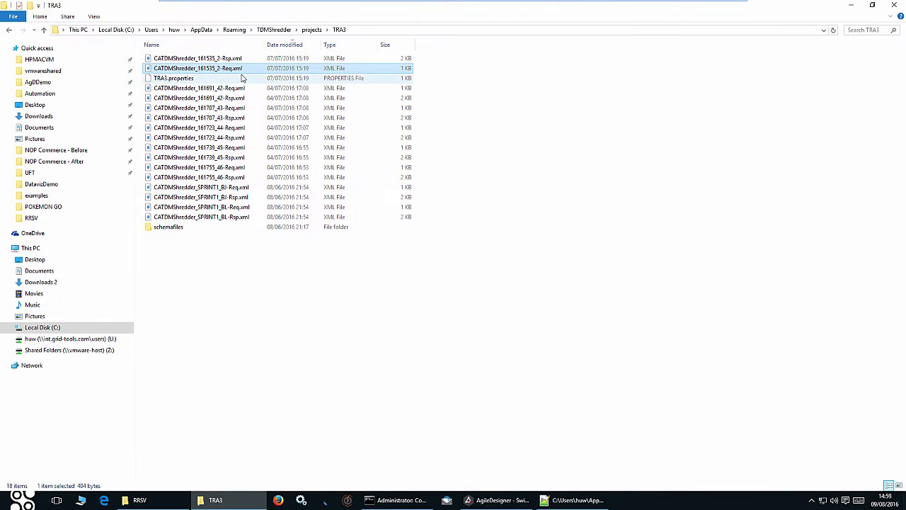
{"action": "right_click", "coordinate": [241, 62]}
{"action": "left_click", "coordinate": [264, 78]}
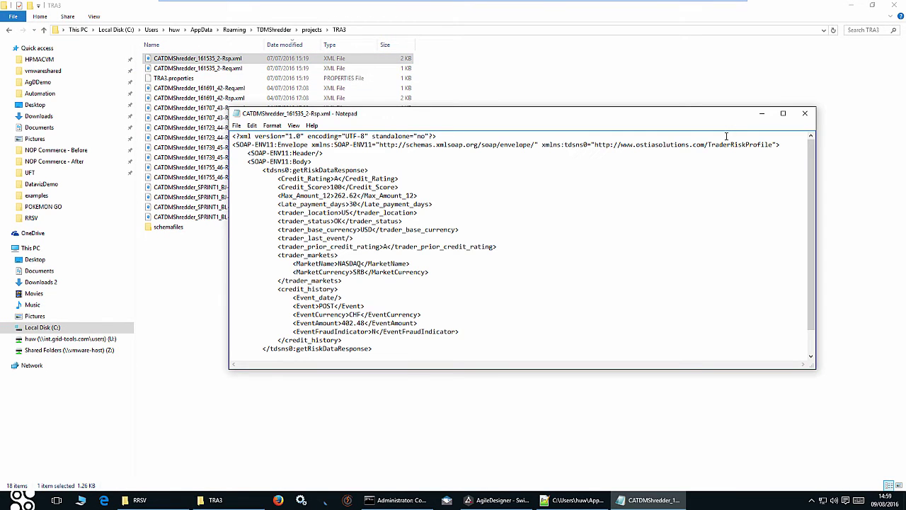
Close the Notepad view of CATDMShredder_161535_2-Rsp.xml and reopen the file in Notepad++.
{"action": "left_click", "coordinate": [805, 113]}
{"action": "right_click", "coordinate": [204, 59]}
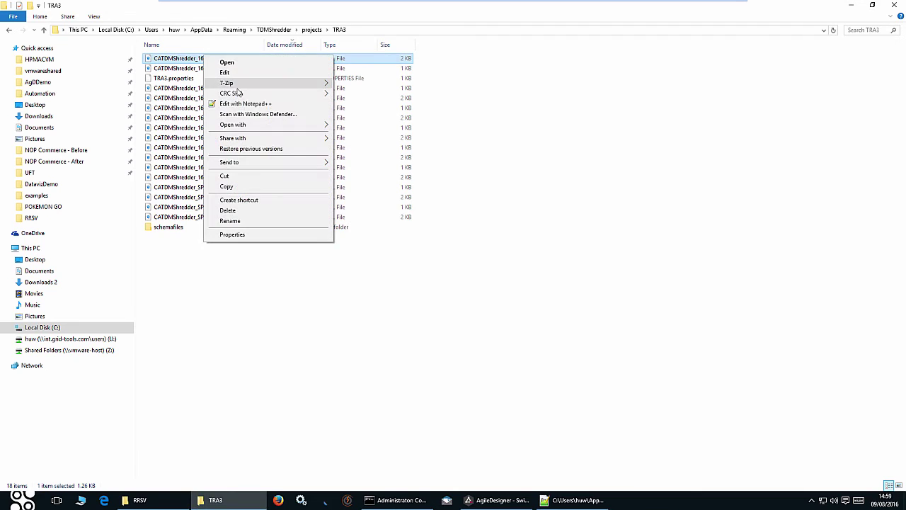
{"action": "left_click", "coordinate": [245, 103]}
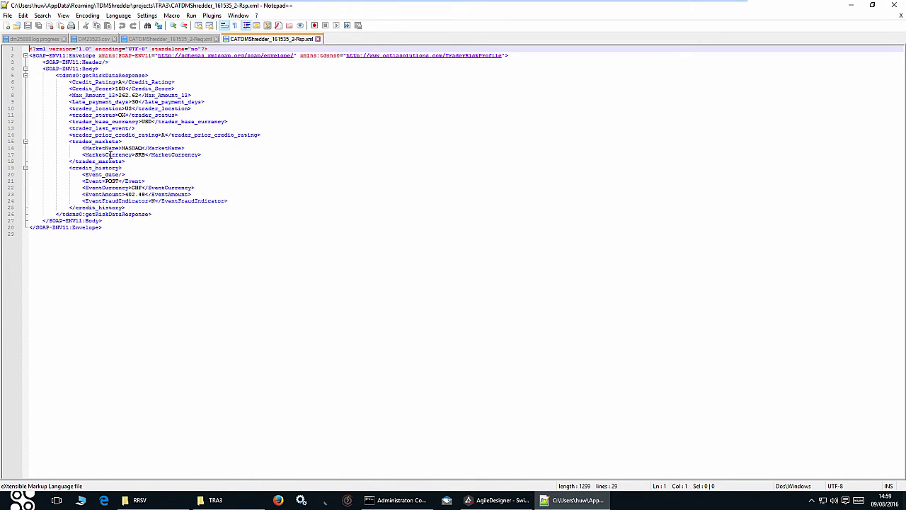
Switch to AgileDesigner, open the SV RR Trader Credit Risk visual flow from the repository and look over its blocks.
{"action": "left_click", "coordinate": [488, 500]}
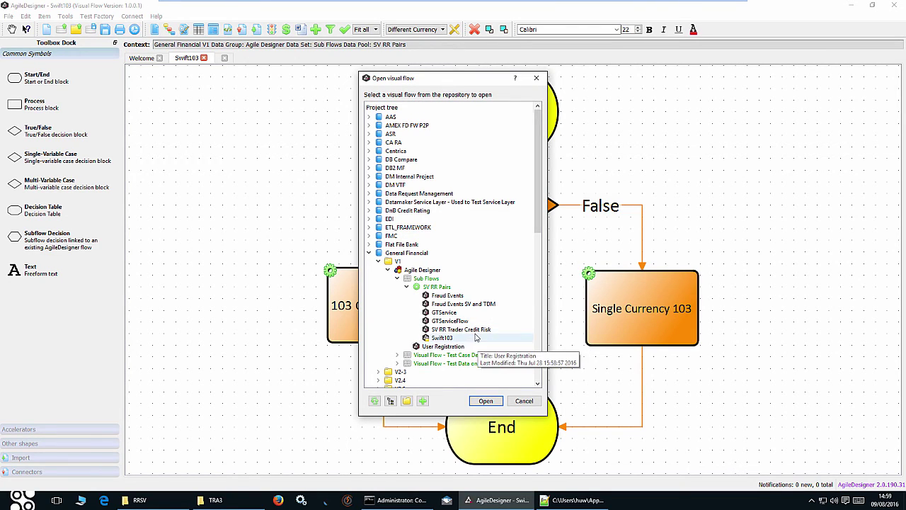
{"action": "left_click", "coordinate": [487, 404]}
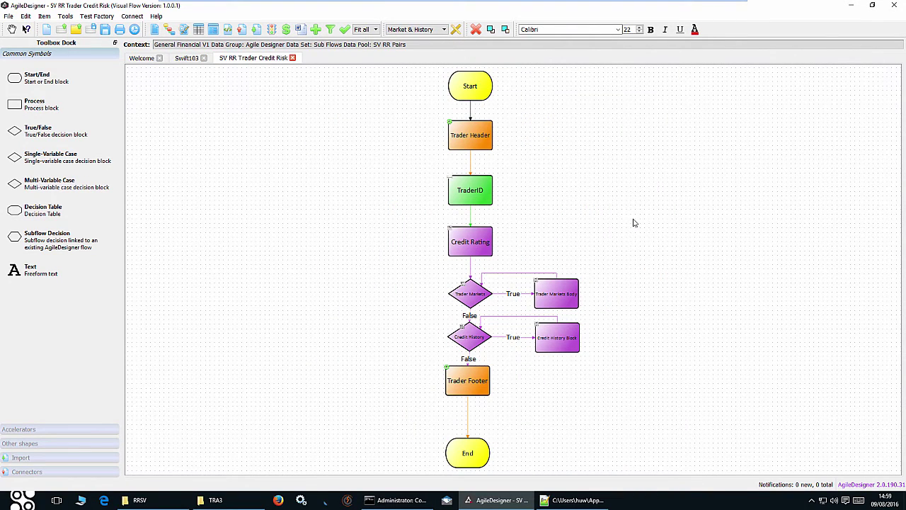
{"action": "scroll", "coordinate": [635, 223], "scroll_direction": "up", "scroll_amount": 1}
{"action": "scroll", "coordinate": [635, 223], "scroll_direction": "down", "scroll_amount": 1}
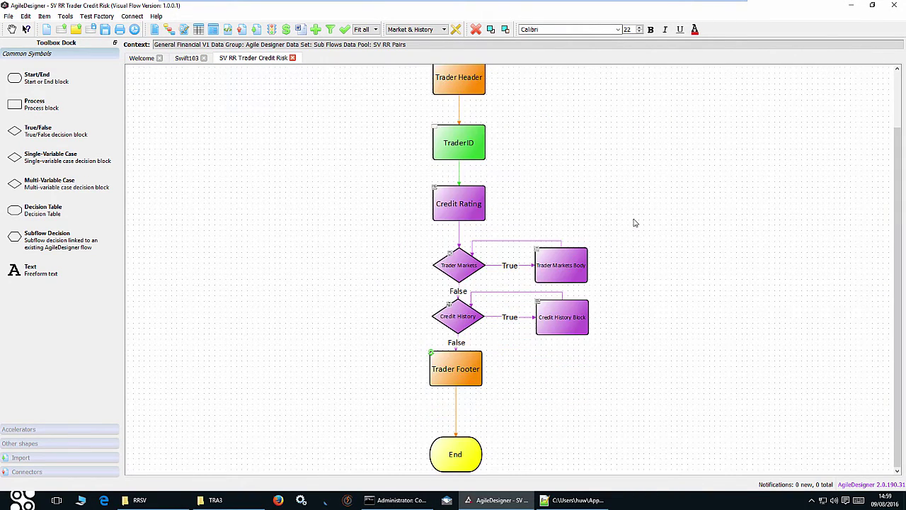
{"action": "scroll", "coordinate": [616, 253], "scroll_direction": "up", "scroll_amount": 2}
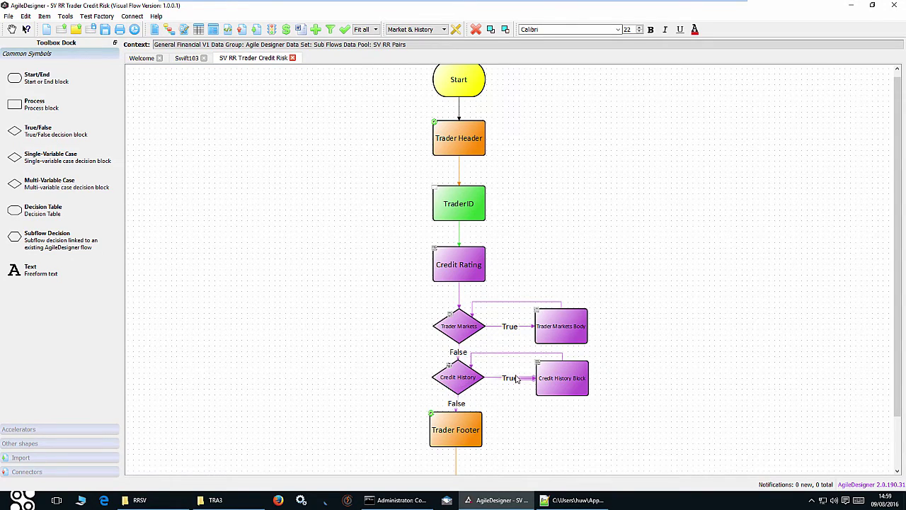
{"action": "scroll", "coordinate": [673, 340], "scroll_direction": "down", "scroll_amount": 1}
{"action": "scroll", "coordinate": [674, 339], "scroll_direction": "up", "scroll_amount": 1}
{"action": "scroll", "coordinate": [658, 186], "scroll_direction": "down", "scroll_amount": 1}
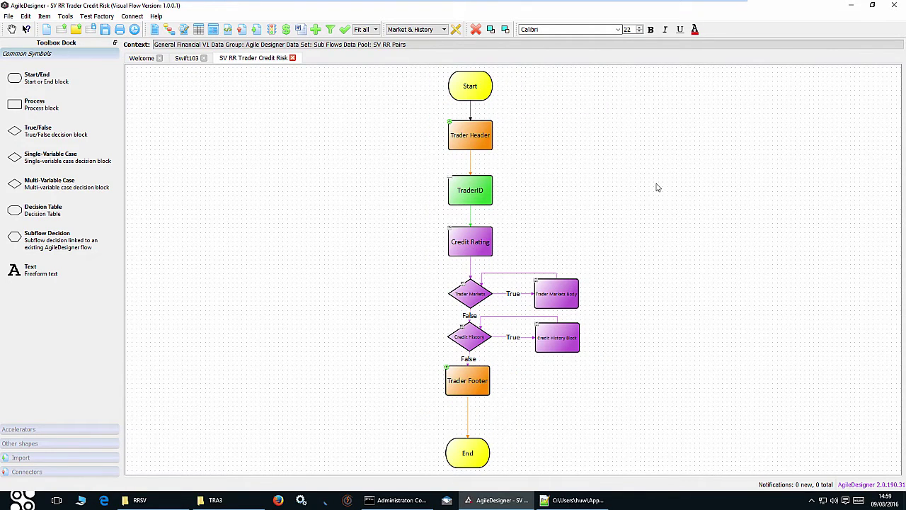
Open the TraderRisk.config automation configuration and review the Request layer's Header, Footer and Trader code snippets, including the TraderID variable.
{"action": "left_click", "coordinate": [8, 15]}
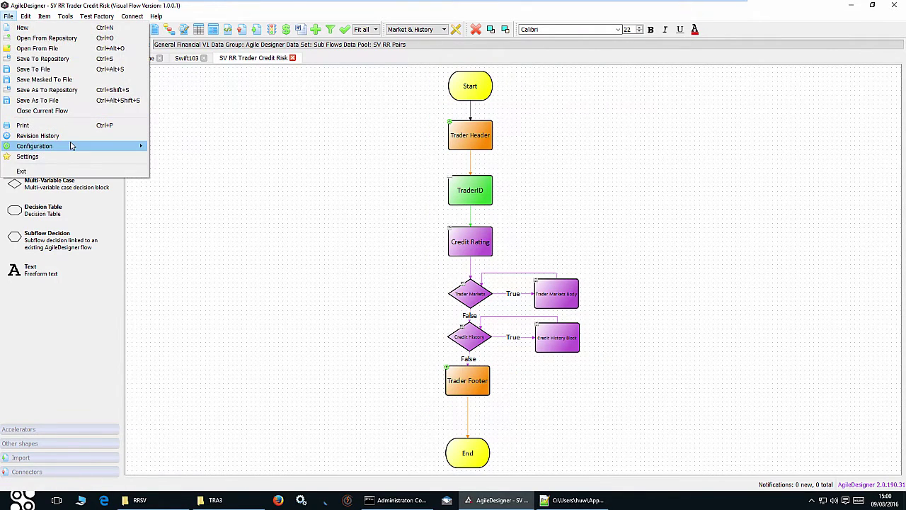
{"action": "mouse_move", "coordinate": [70, 145]}
{"action": "left_click", "coordinate": [177, 157]}
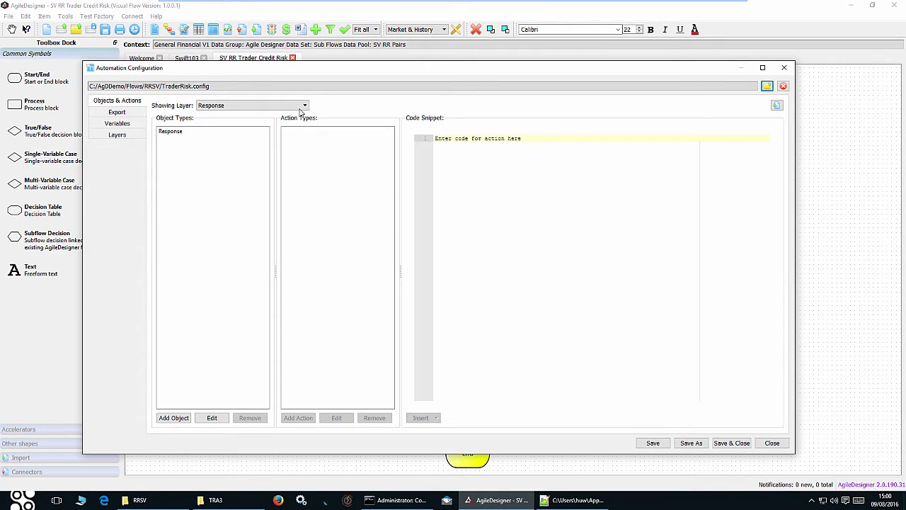
{"action": "left_click", "coordinate": [303, 107]}
{"action": "left_click", "coordinate": [288, 121]}
{"action": "left_click", "coordinate": [187, 133]}
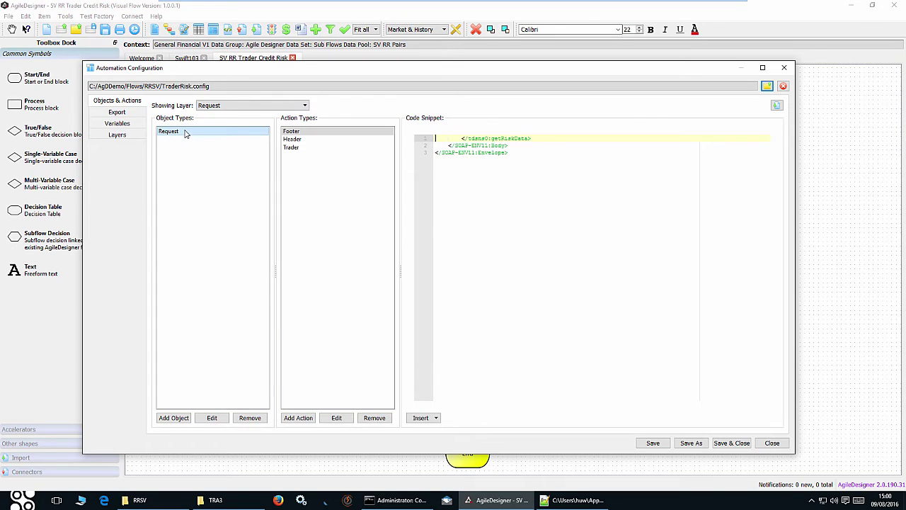
{"action": "left_click", "coordinate": [297, 141]}
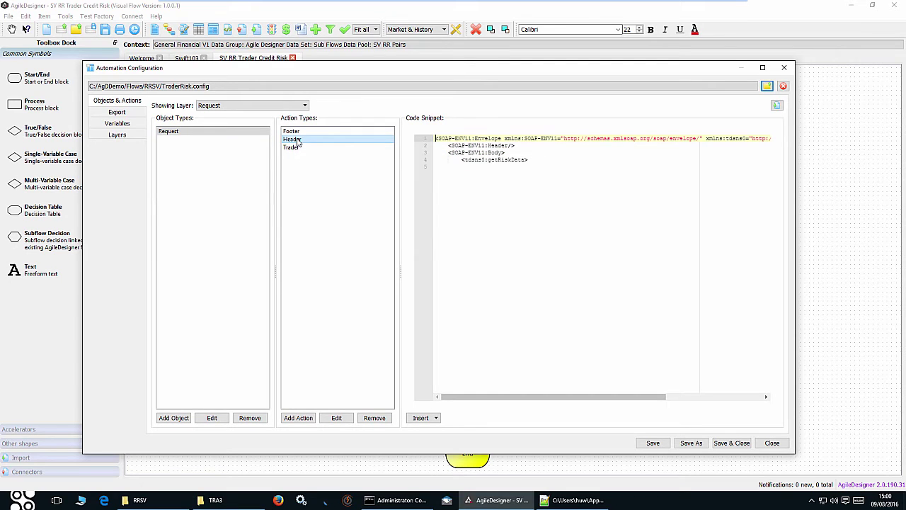
{"action": "left_click", "coordinate": [301, 132]}
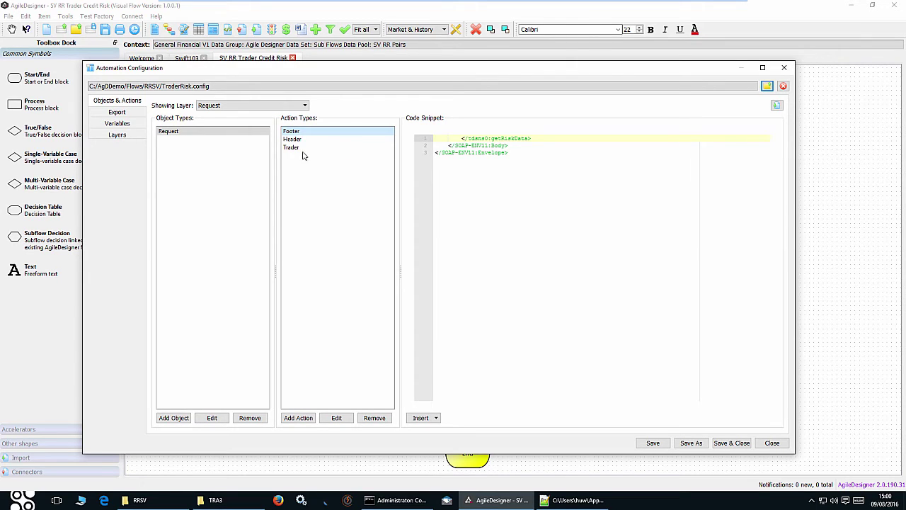
{"action": "left_click", "coordinate": [292, 149]}
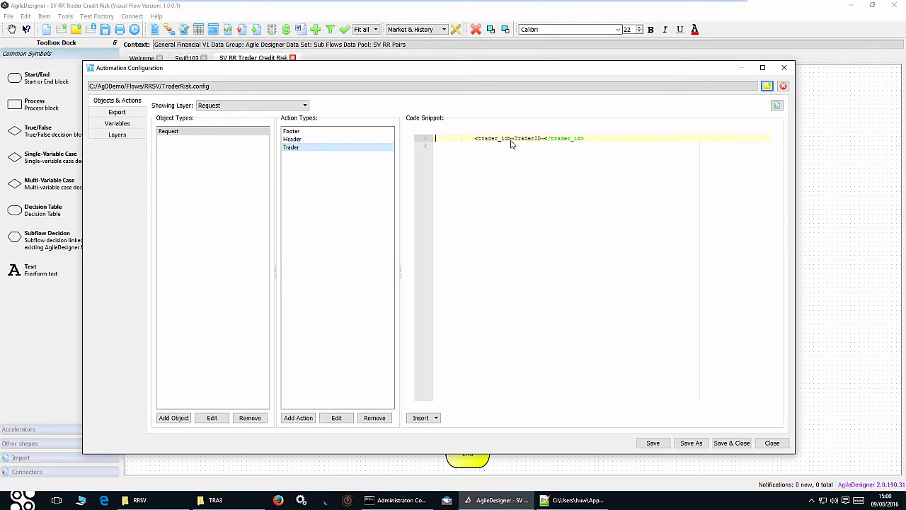
{"action": "mouse_move", "coordinate": [511, 140]}
{"action": "left_mouse_down"}
{"action": "mouse_move", "coordinate": [545, 140]}
{"action": "mouse_move", "coordinate": [513, 141]}
{"action": "left_mouse_up"}
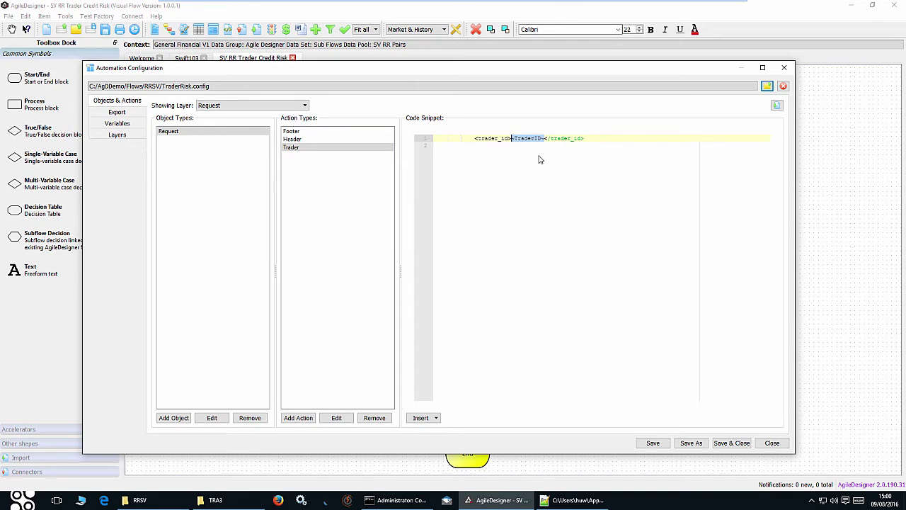
Show the Response layer's objects and highlight the whole code snippet of the Response object's Header action.
{"action": "left_click", "coordinate": [304, 105]}
{"action": "left_click", "coordinate": [294, 115]}
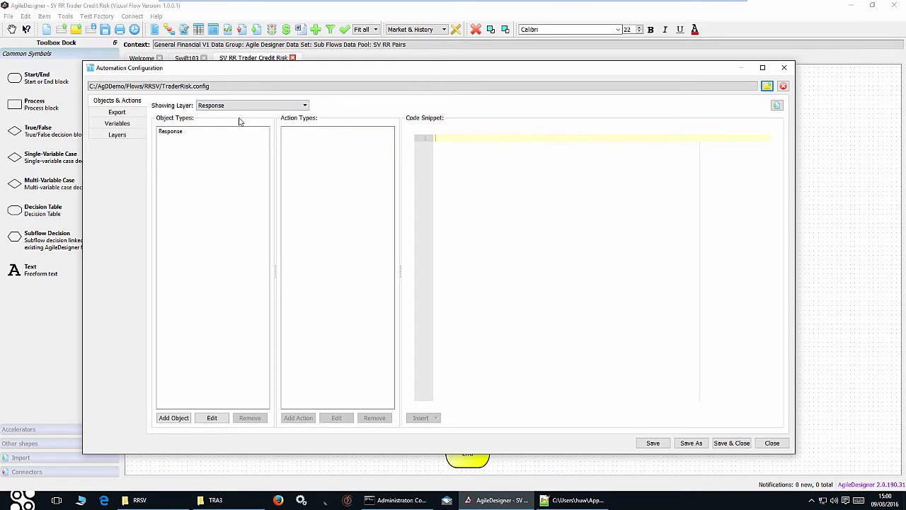
{"action": "left_click", "coordinate": [180, 132]}
{"action": "left_click", "coordinate": [294, 156]}
{"action": "left_click", "coordinate": [447, 150]}
{"action": "key", "text": "ctrl+a"}
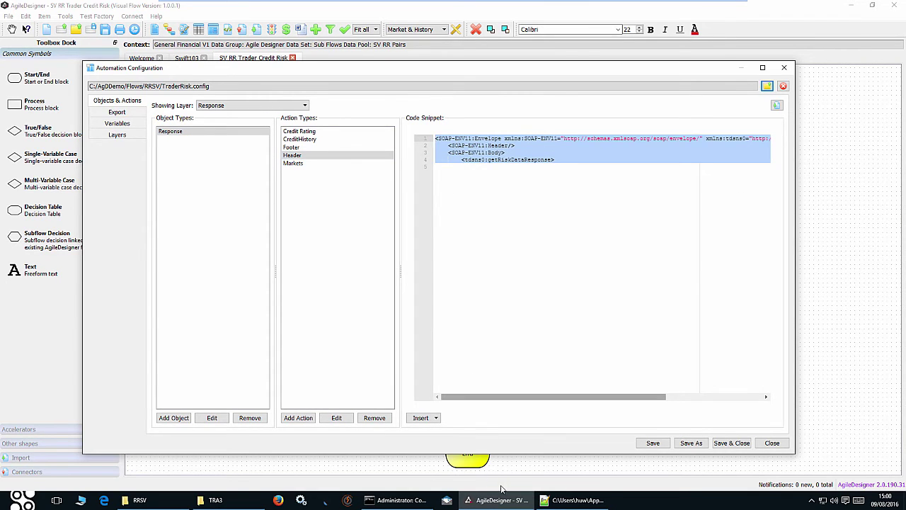
Copy the opening SOAP lines, from Envelope through getRiskDataResponse, from the response XML in Notepad++ and return to AgileDesigner.
{"action": "left_click", "coordinate": [574, 499]}
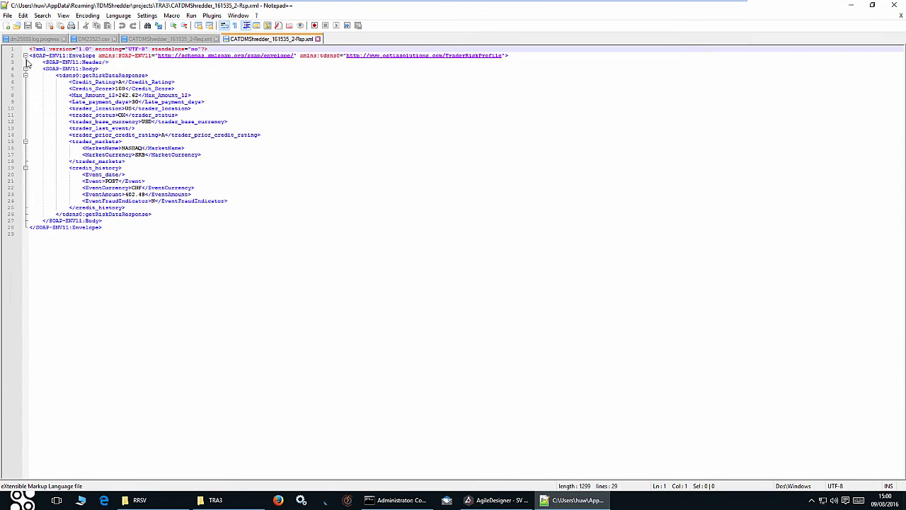
{"action": "left_click_drag", "start_coordinate": [32, 56], "coordinate": [154, 76]}
{"action": "right_click", "coordinate": [87, 61]}
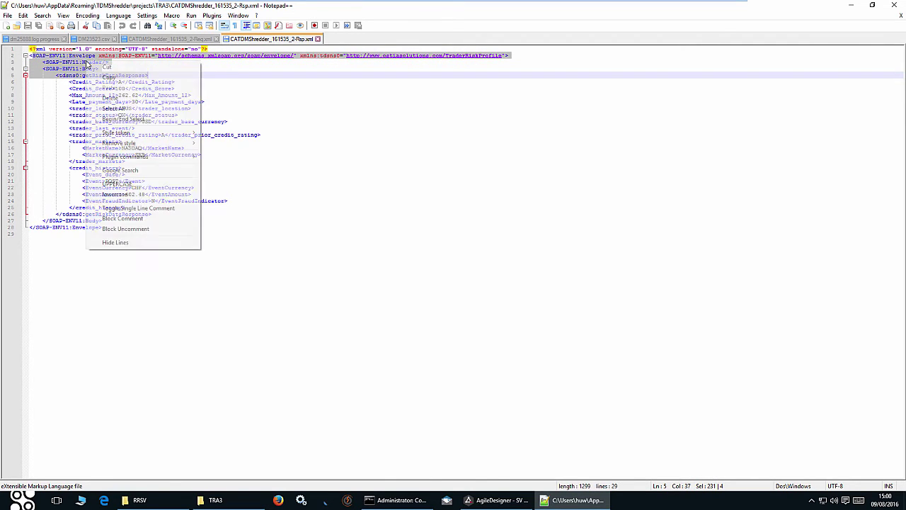
{"action": "left_click", "coordinate": [109, 78]}
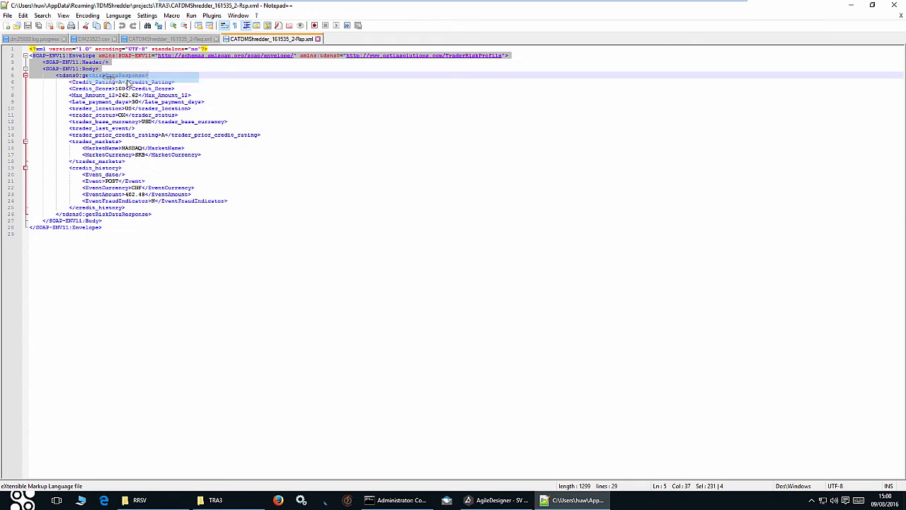
{"action": "left_click", "coordinate": [503, 500]}
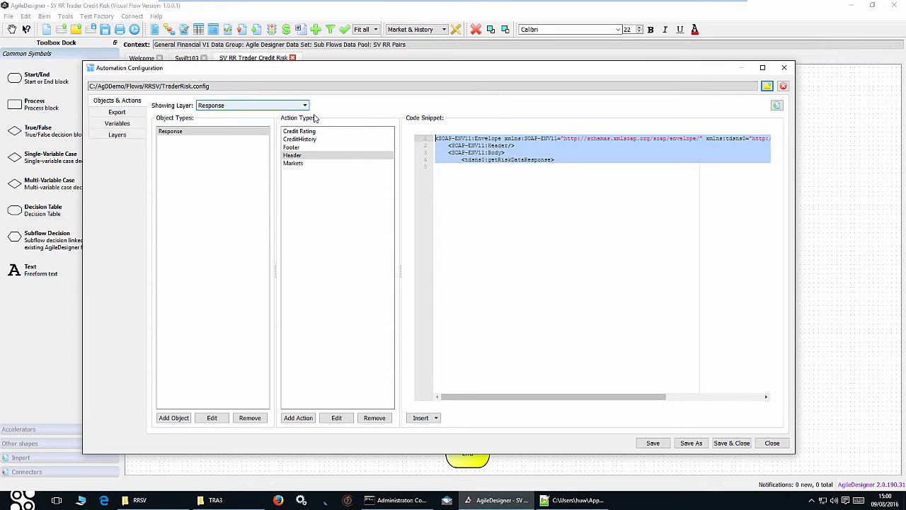
Review the Response layer's Footer, Header, Credit Rating and CreditHistory snippets, highlighting the credit_history block.
{"action": "left_click", "coordinate": [293, 147]}
{"action": "left_click", "coordinate": [295, 155]}
{"action": "left_click", "coordinate": [308, 134]}
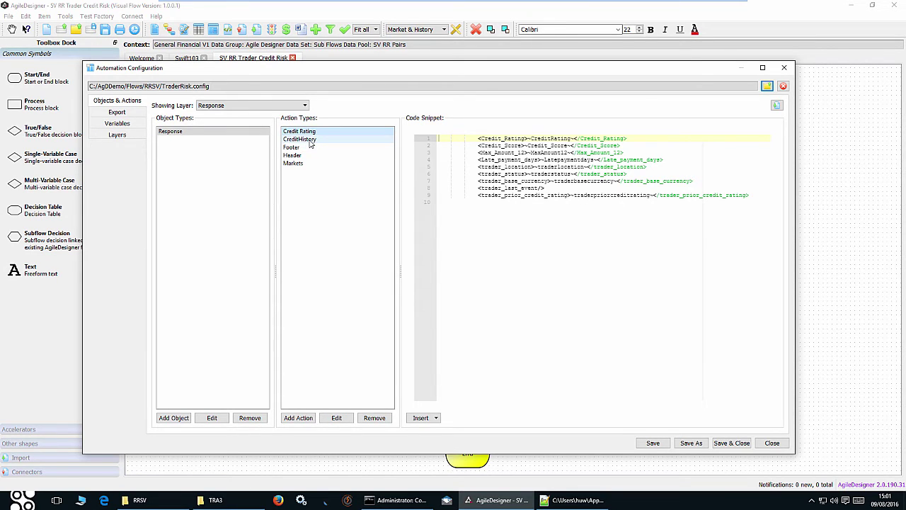
{"action": "left_click", "coordinate": [309, 141]}
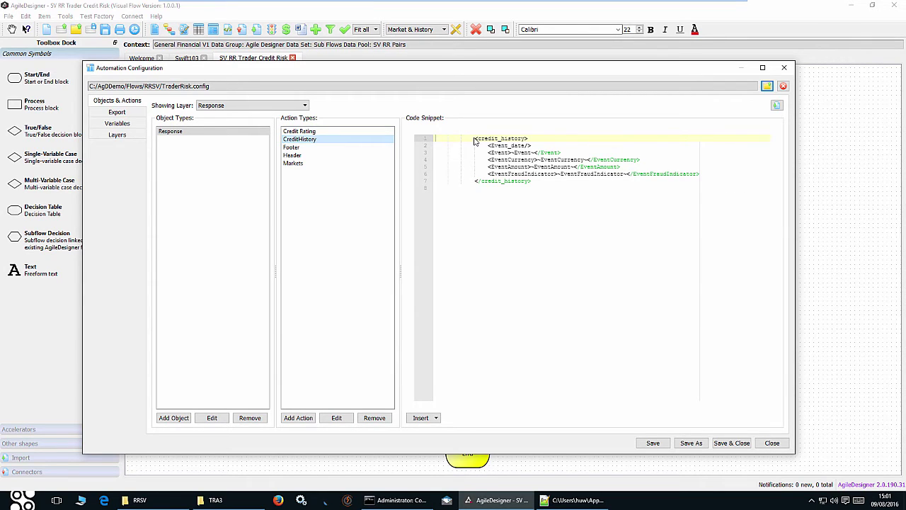
{"action": "left_click_drag", "start_coordinate": [475, 139], "coordinate": [535, 183]}
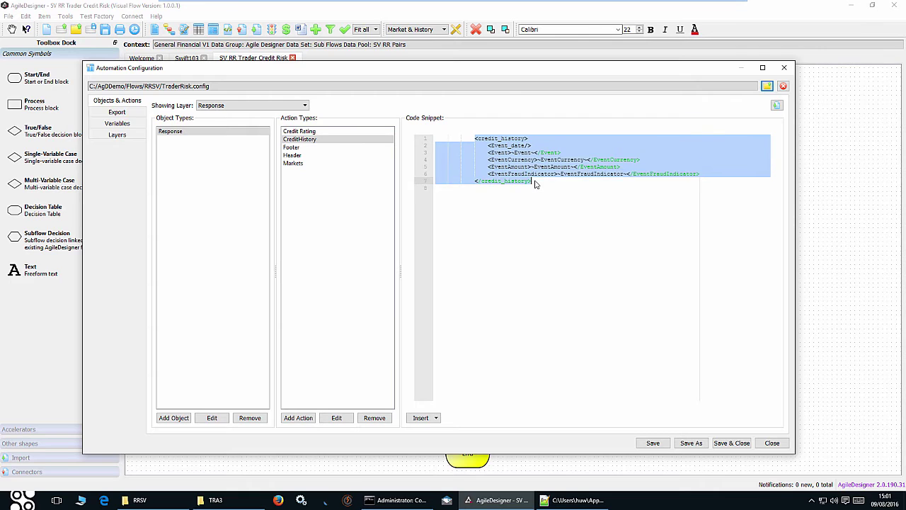
{"action": "left_click", "coordinate": [509, 187]}
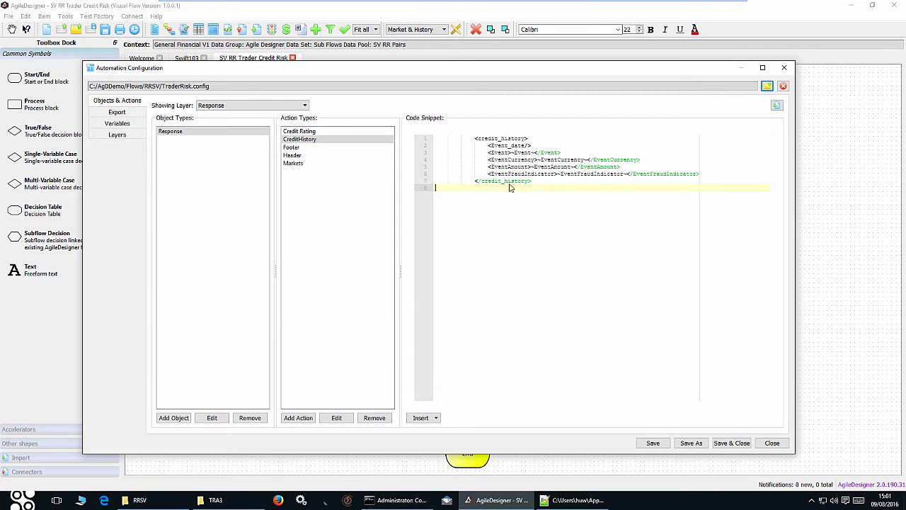
Review the trader_markets block in the Markets action's snippet and close the automation configuration.
{"action": "left_click", "coordinate": [299, 164]}
{"action": "left_click_drag", "start_coordinate": [468, 142], "coordinate": [555, 172]}
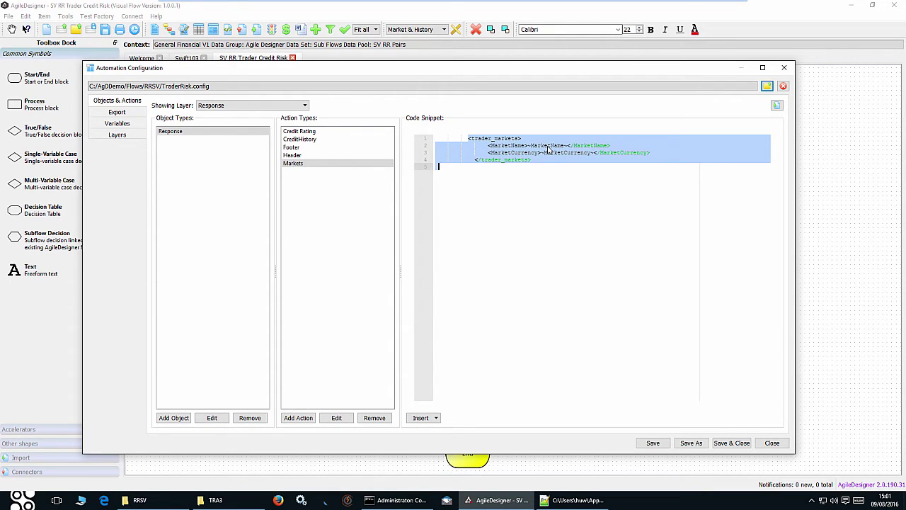
{"action": "left_click", "coordinate": [784, 69]}
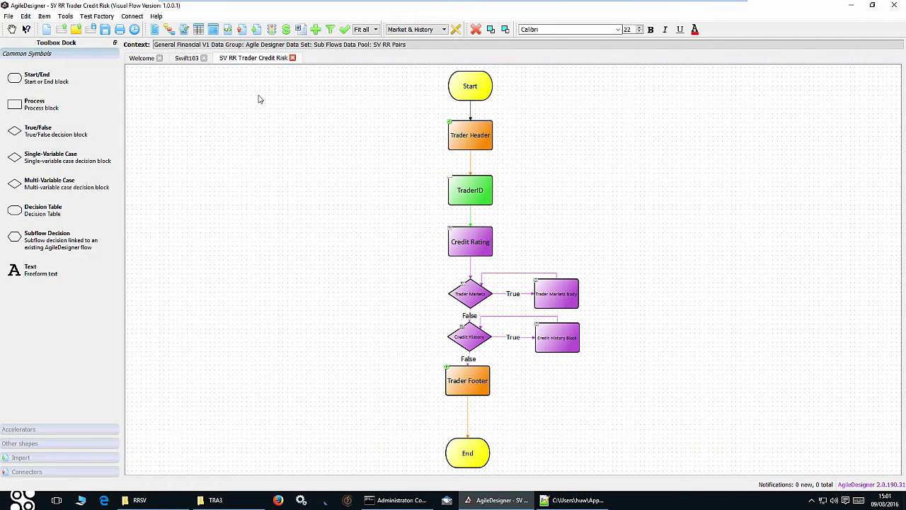
Inspect the flow's general properties and its parameters with their default values, leaving the properties without saving.
{"action": "left_click", "coordinate": [156, 29]}
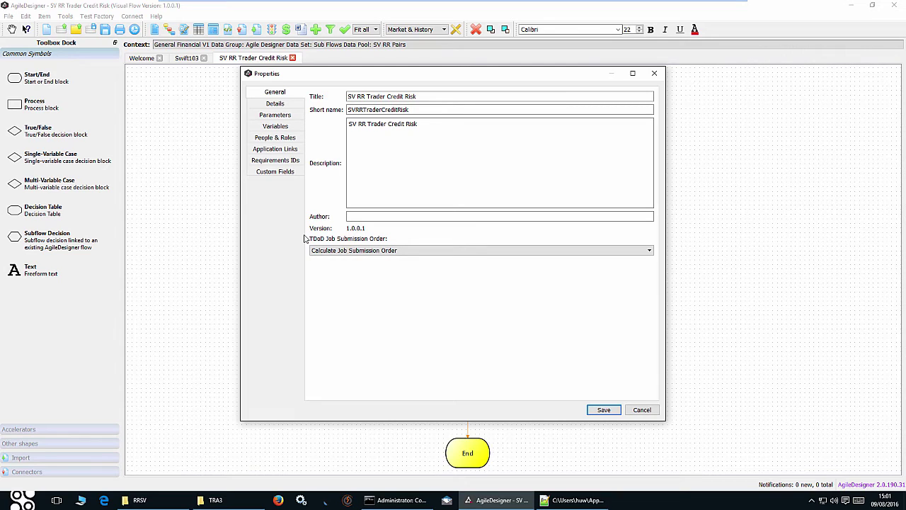
{"action": "left_click", "coordinate": [388, 216]}
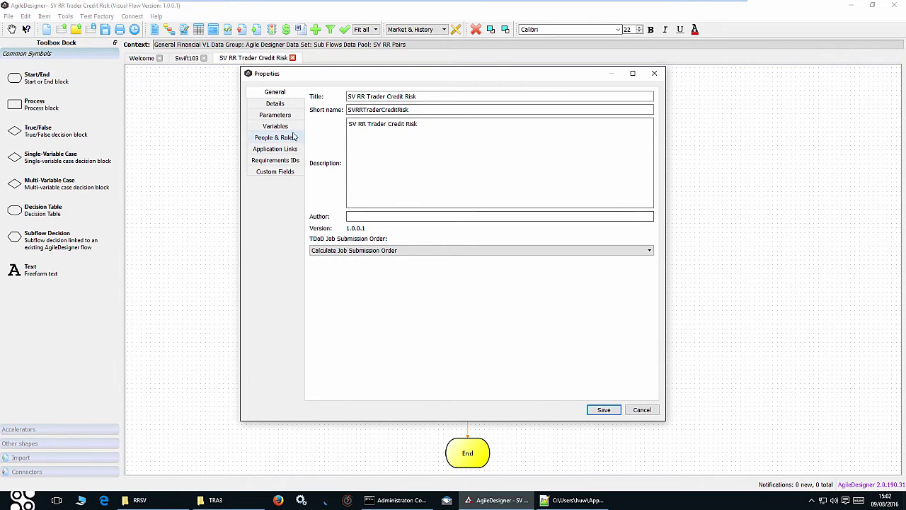
{"action": "left_click", "coordinate": [275, 116]}
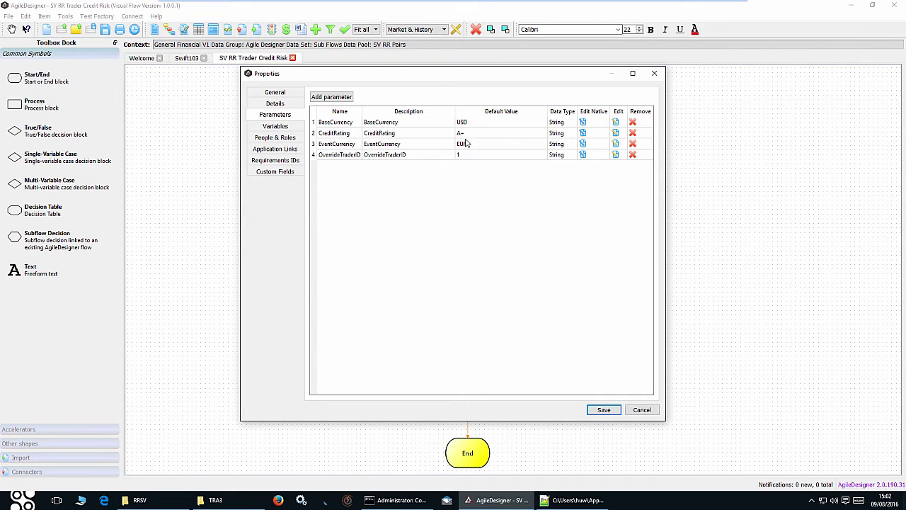
{"action": "left_click", "coordinate": [645, 410]}
Inspect the Response and Request header automation entries of the Trader Header block, then close its details.
{"action": "double_click", "coordinate": [479, 139]}
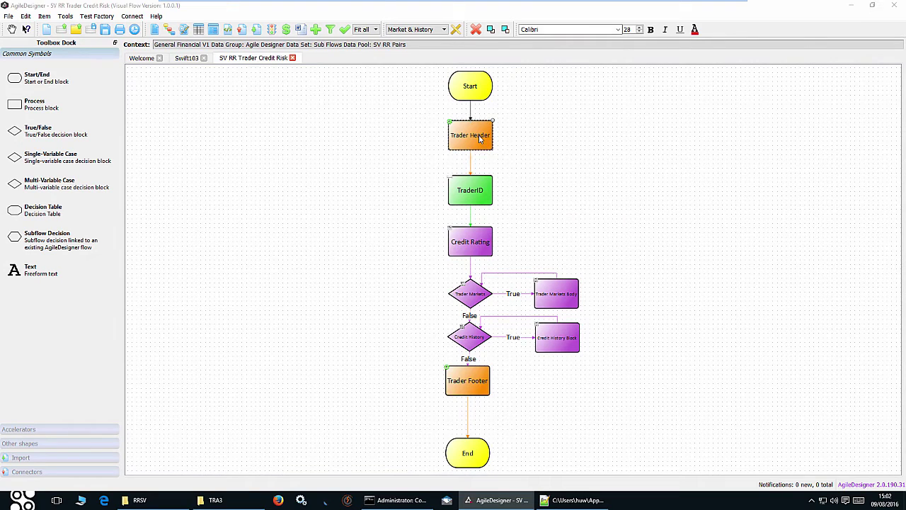
{"action": "left_click", "coordinate": [48, 102]}
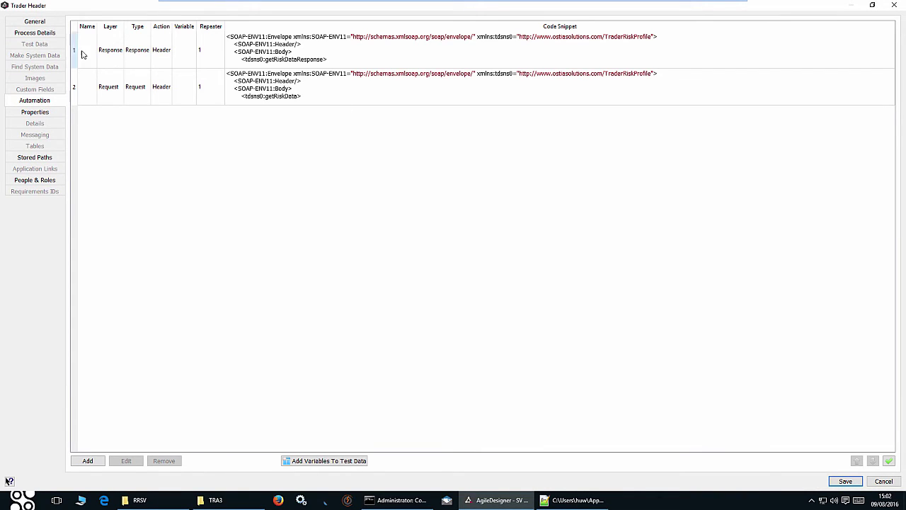
{"action": "left_click", "coordinate": [108, 57]}
{"action": "left_click", "coordinate": [117, 92]}
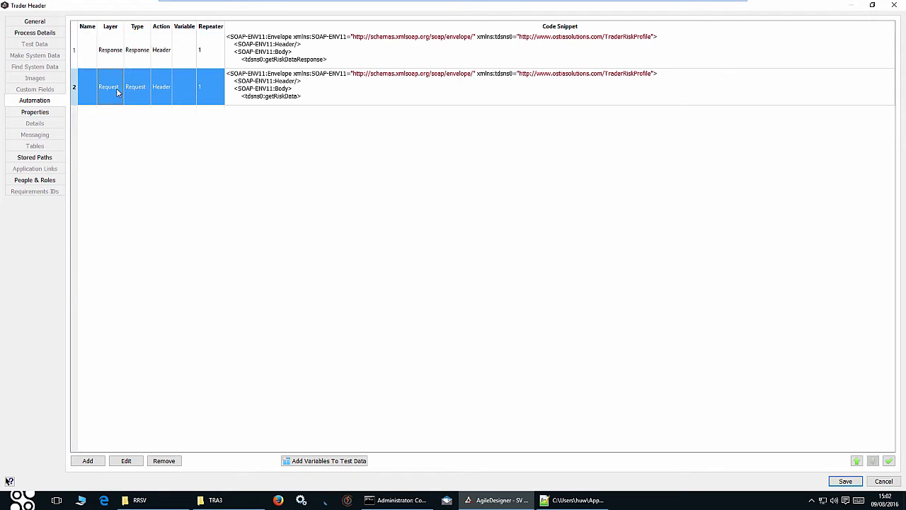
{"action": "left_click", "coordinate": [117, 56]}
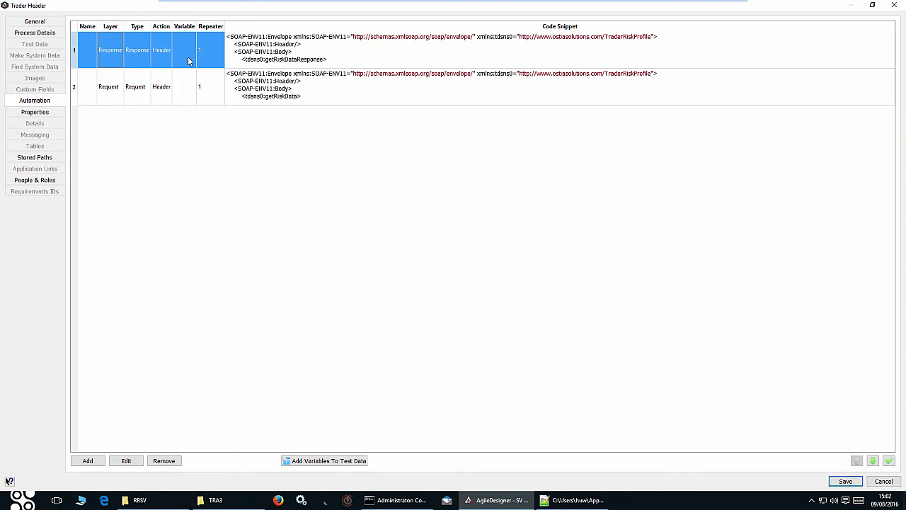
{"action": "left_click", "coordinate": [896, 6]}
Inspect the Request and Response footer automation entries of the Trader Footer block, then close its details.
{"action": "left_click", "coordinate": [461, 393]}
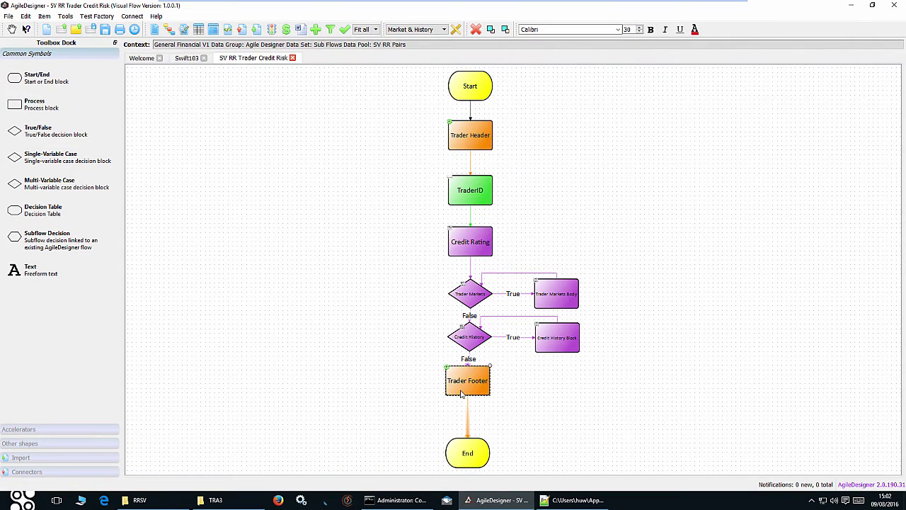
{"action": "double_click", "coordinate": [461, 393]}
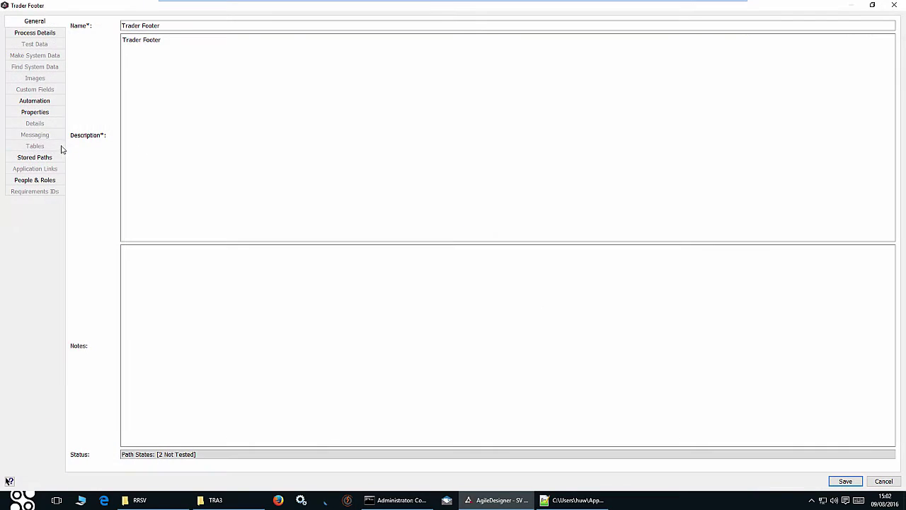
{"action": "left_click", "coordinate": [36, 101]}
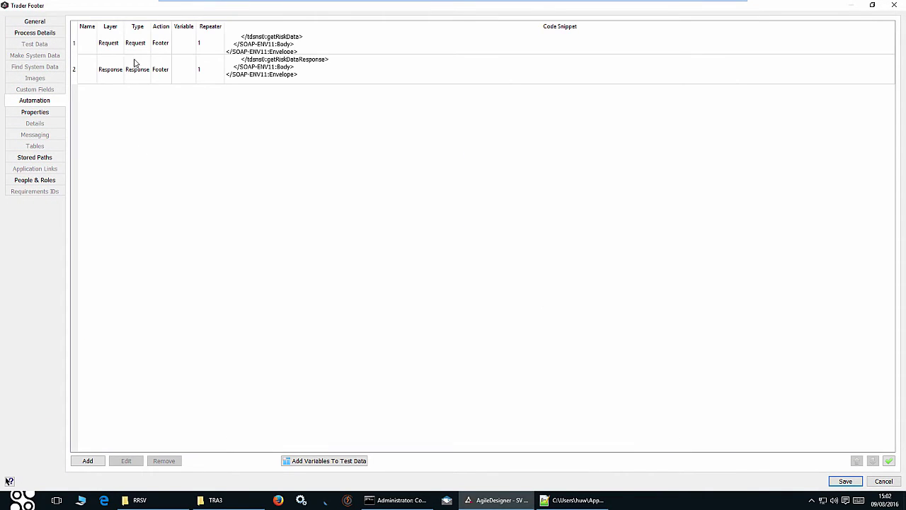
{"action": "left_click", "coordinate": [894, 5]}
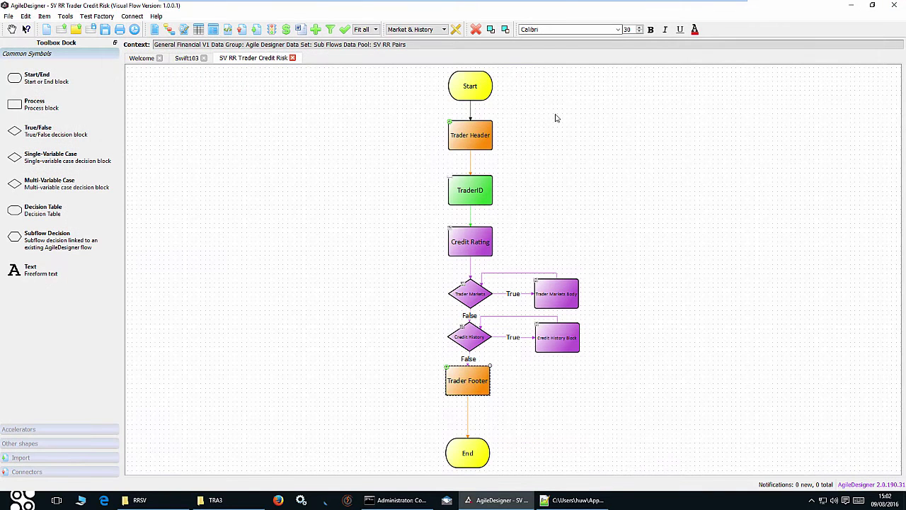
Review the TraderID block's test data and the settings of its Request automation entry, then close the block without saving.
{"action": "left_click", "coordinate": [484, 204]}
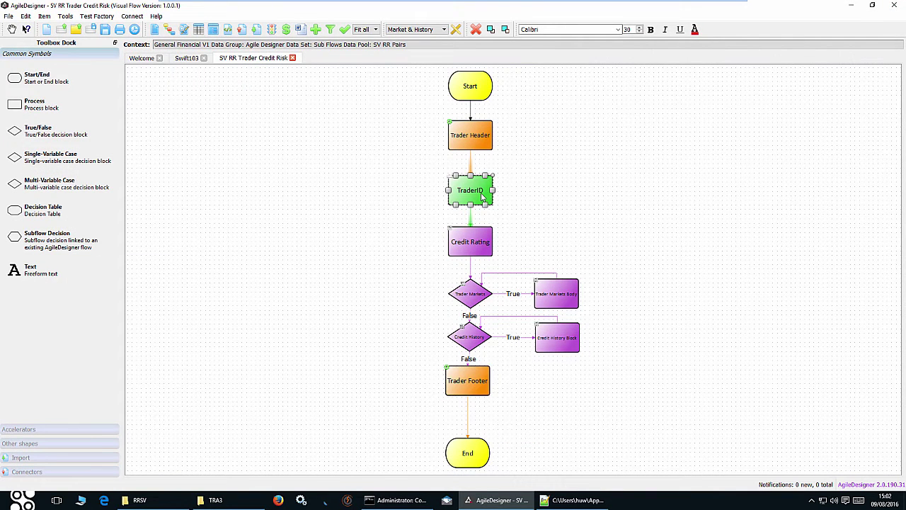
{"action": "double_click", "coordinate": [484, 204]}
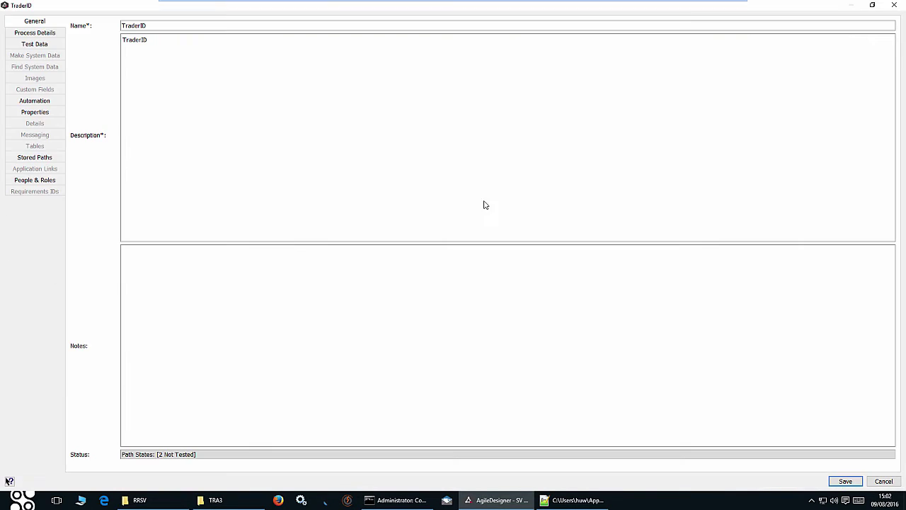
{"action": "left_click", "coordinate": [44, 47]}
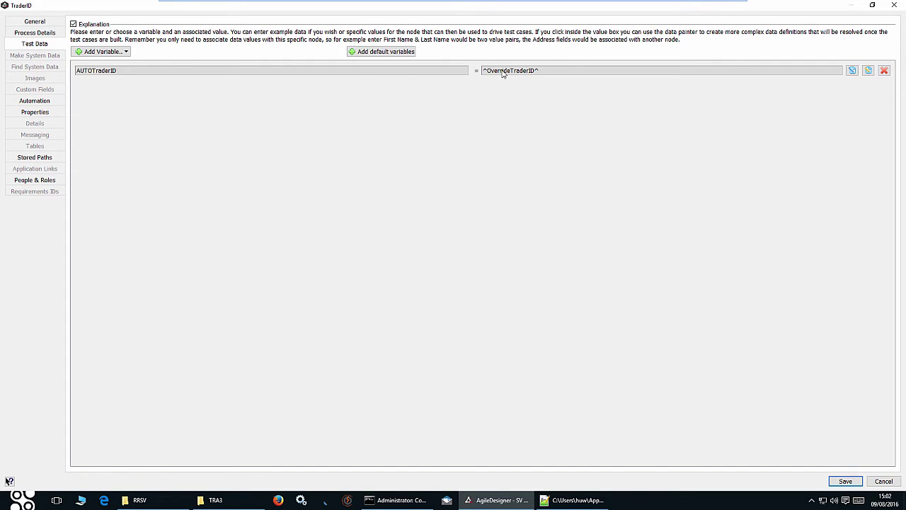
{"action": "left_click", "coordinate": [58, 100]}
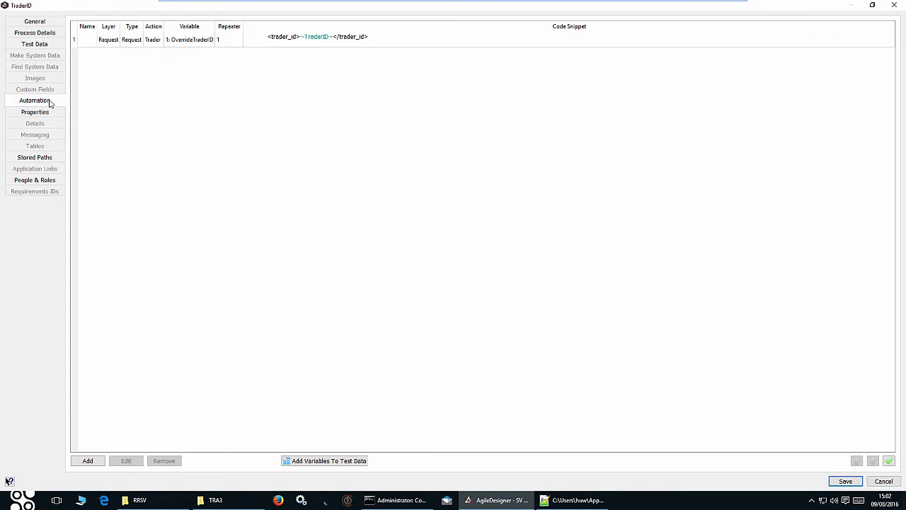
{"action": "left_click", "coordinate": [167, 42]}
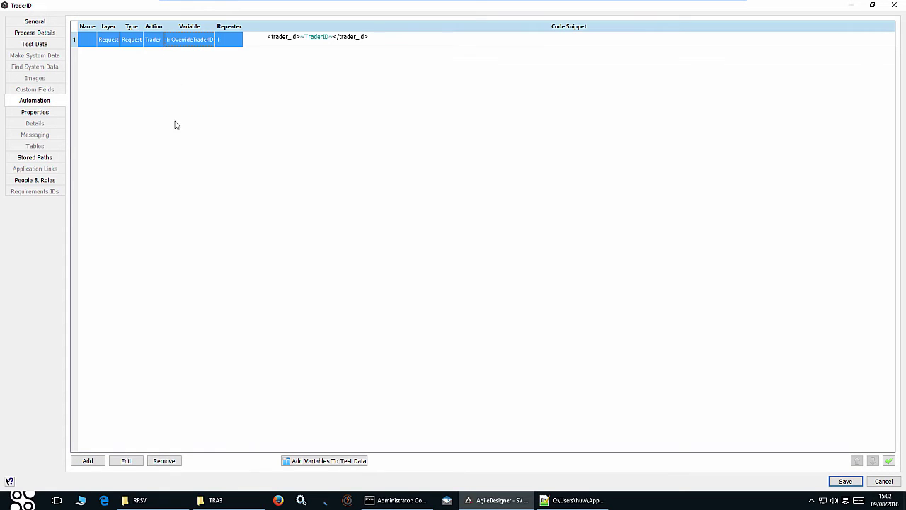
{"action": "left_click", "coordinate": [128, 461]}
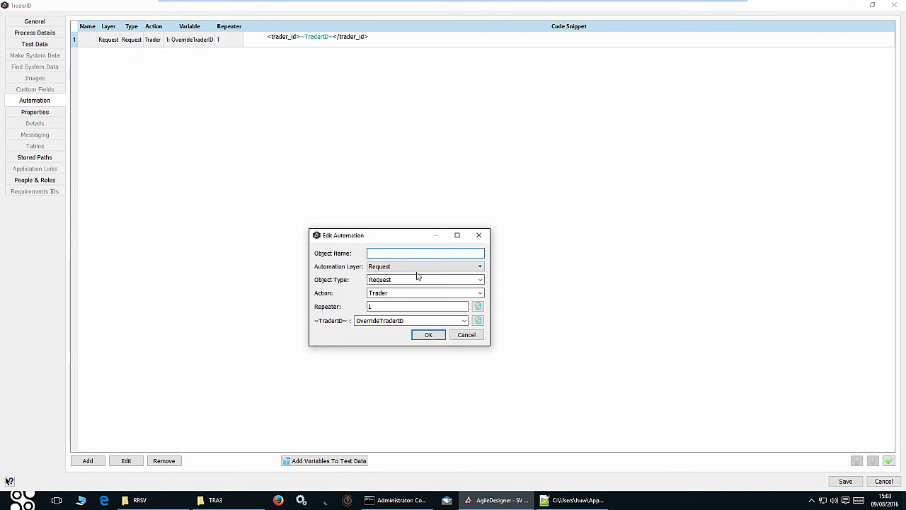
{"action": "left_click", "coordinate": [477, 339]}
{"action": "left_click", "coordinate": [896, 5]}
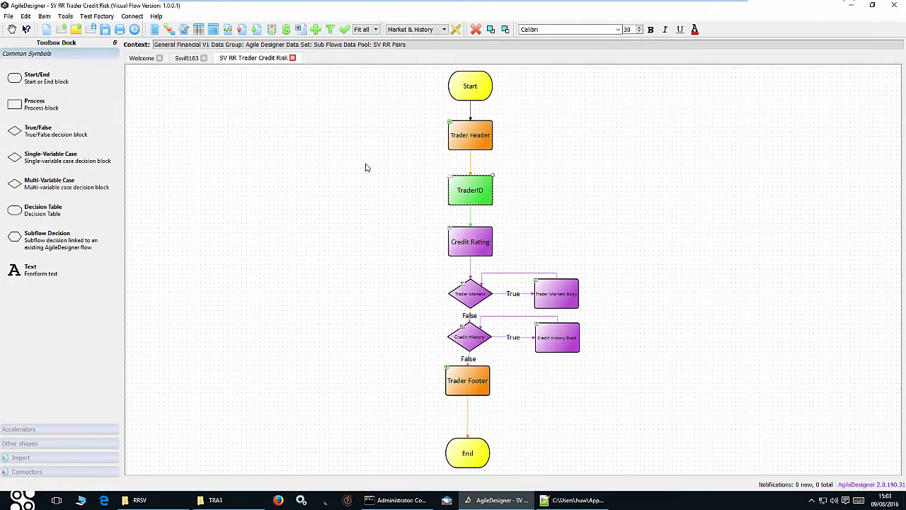
Open the Credit Rating block's Response automation entry for editing to examine its variable assignments.
{"action": "left_click", "coordinate": [476, 249]}
{"action": "double_click", "coordinate": [476, 249]}
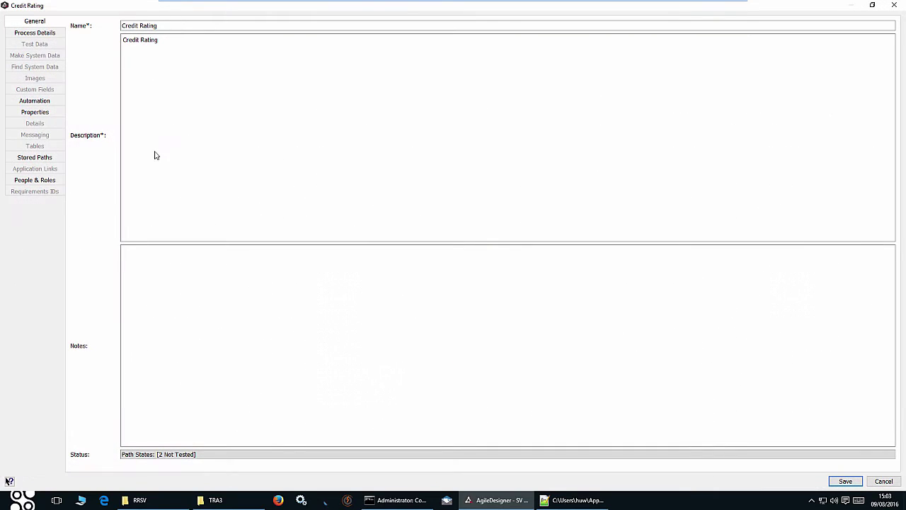
{"action": "left_click", "coordinate": [35, 100]}
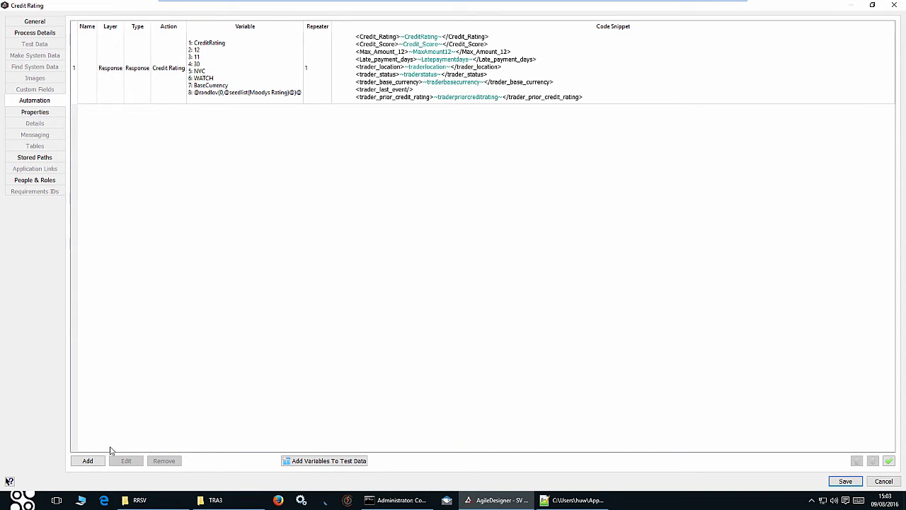
{"action": "left_click", "coordinate": [205, 57]}
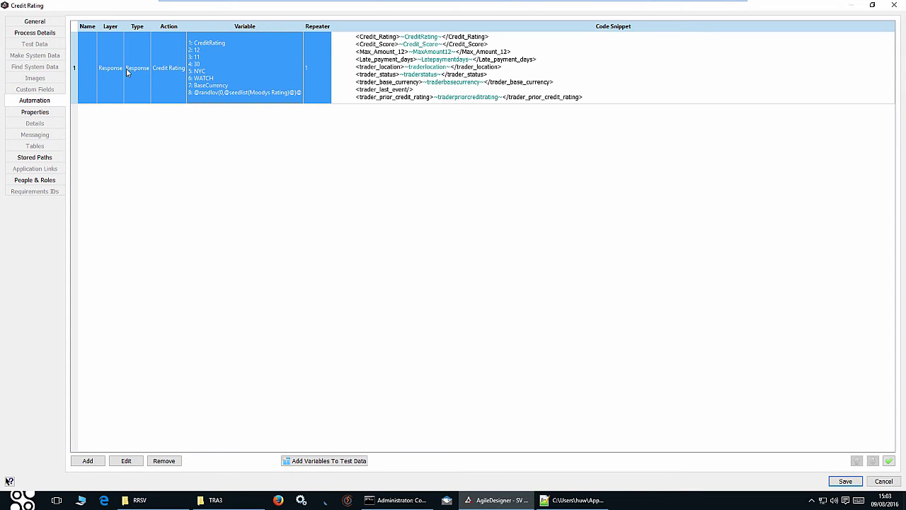
{"action": "left_click", "coordinate": [126, 461]}
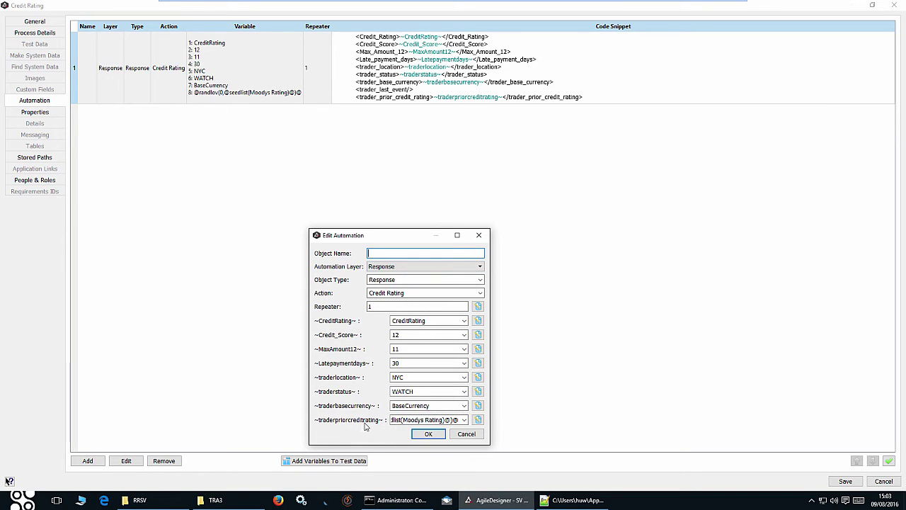
Validate the ~traderpriorcreditrating~ expression in the Data Painter and browse the available functions, then close the Credit Rating block.
{"action": "left_click", "coordinate": [478, 421]}
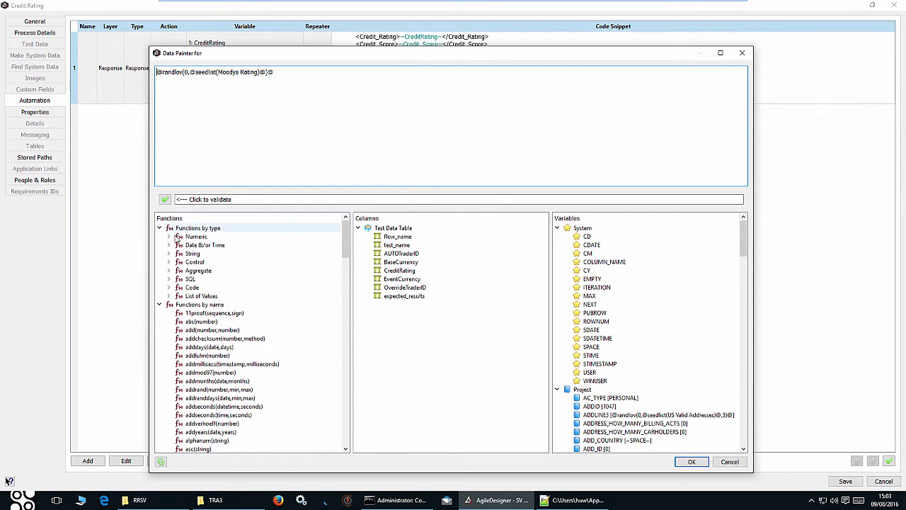
{"action": "left_click_drag", "start_coordinate": [345, 251], "coordinate": [354, 389]}
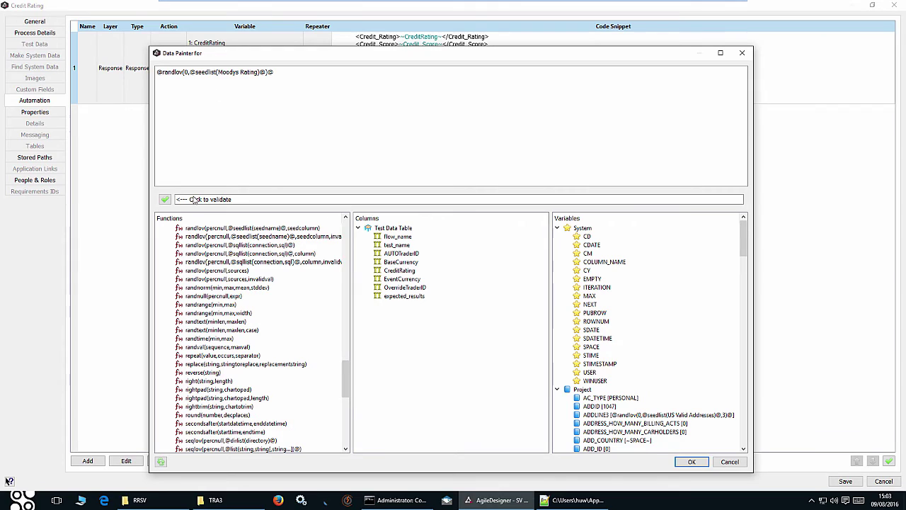
{"action": "left_click", "coordinate": [164, 201]}
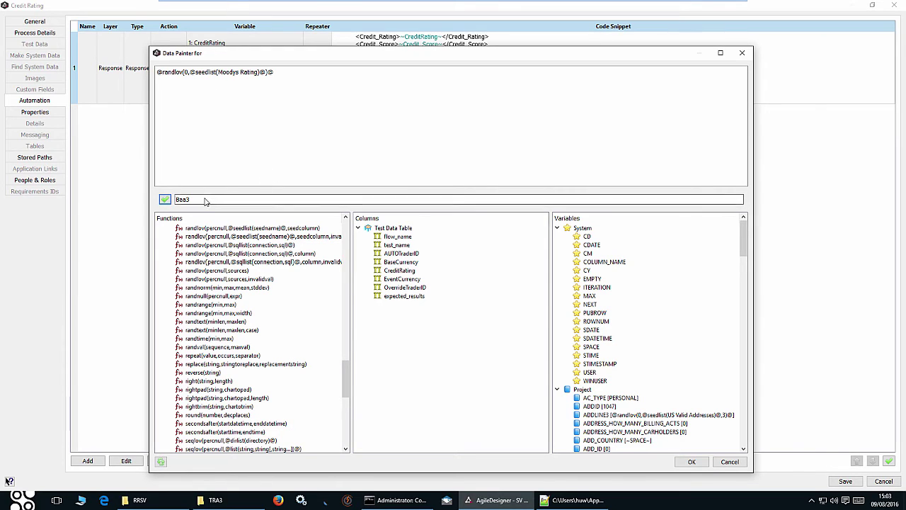
{"action": "left_click", "coordinate": [737, 466]}
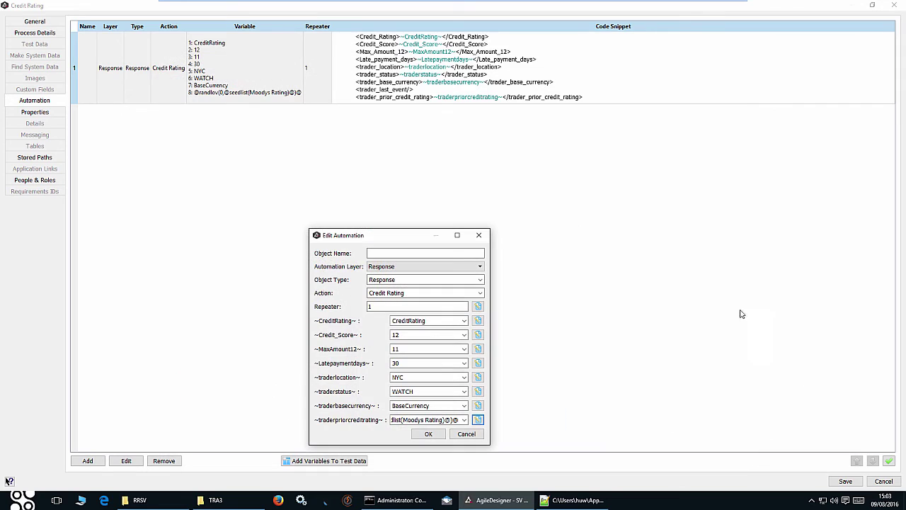
{"action": "left_click", "coordinate": [429, 435]}
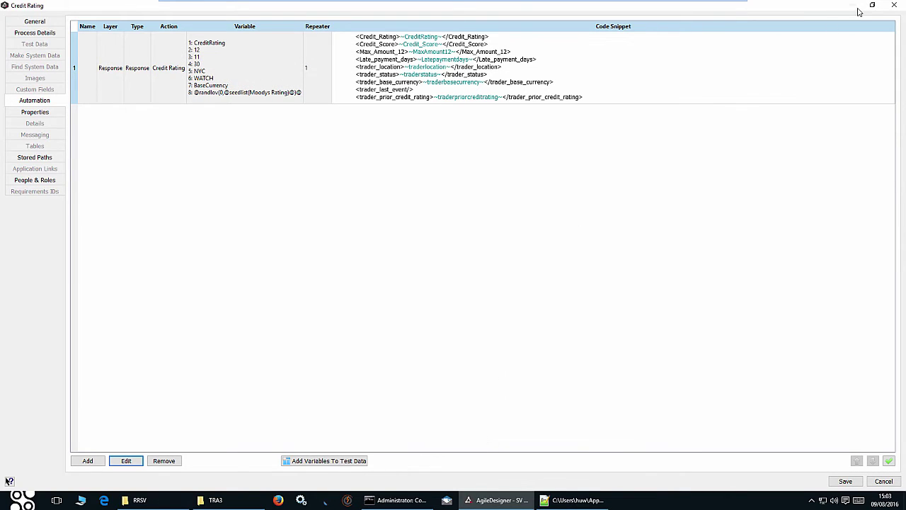
{"action": "left_click", "coordinate": [891, 5]}
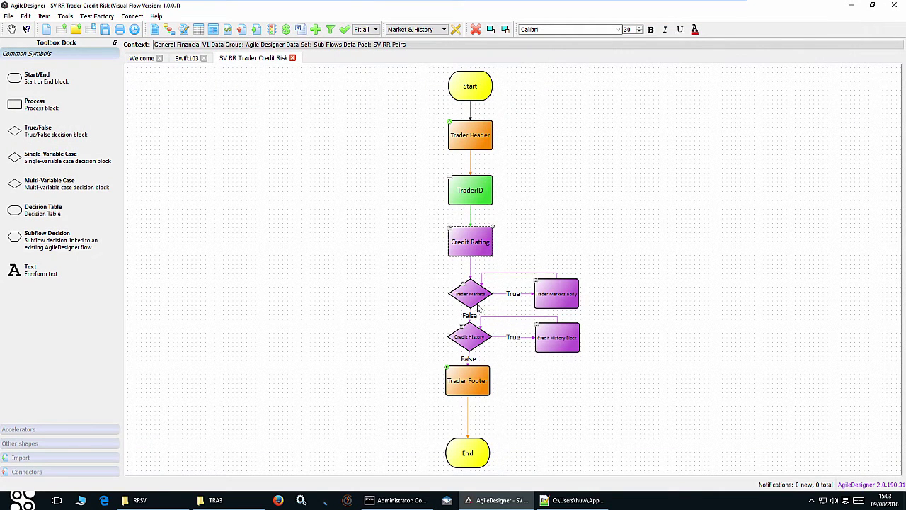
Open the Trader Markets Body block's Markets automation entry for editing to examine its market name and currency assignments.
{"action": "left_click", "coordinate": [560, 298]}
{"action": "double_click", "coordinate": [560, 298]}
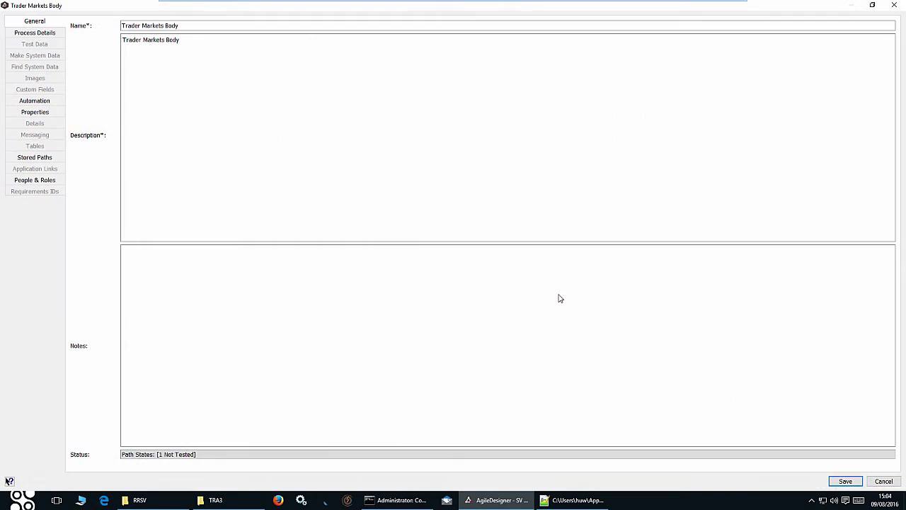
{"action": "left_click", "coordinate": [41, 103]}
{"action": "left_click", "coordinate": [262, 60]}
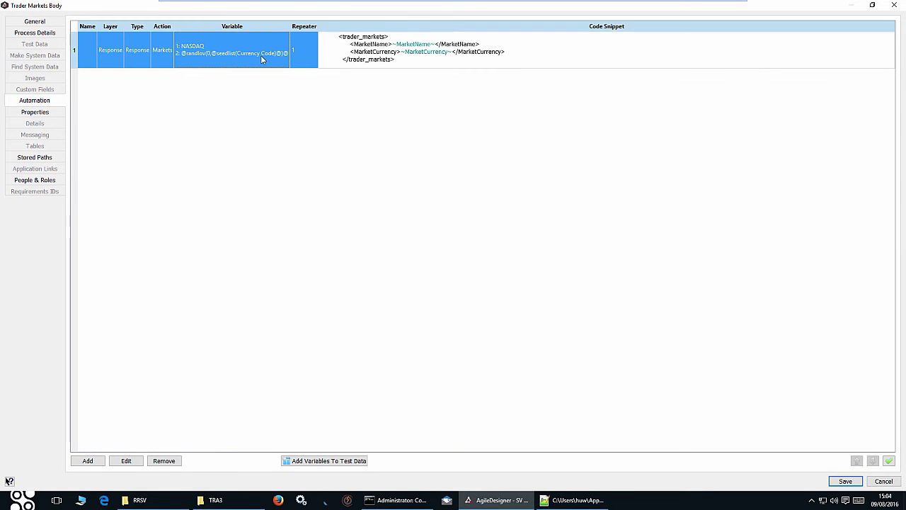
{"action": "left_click", "coordinate": [135, 464]}
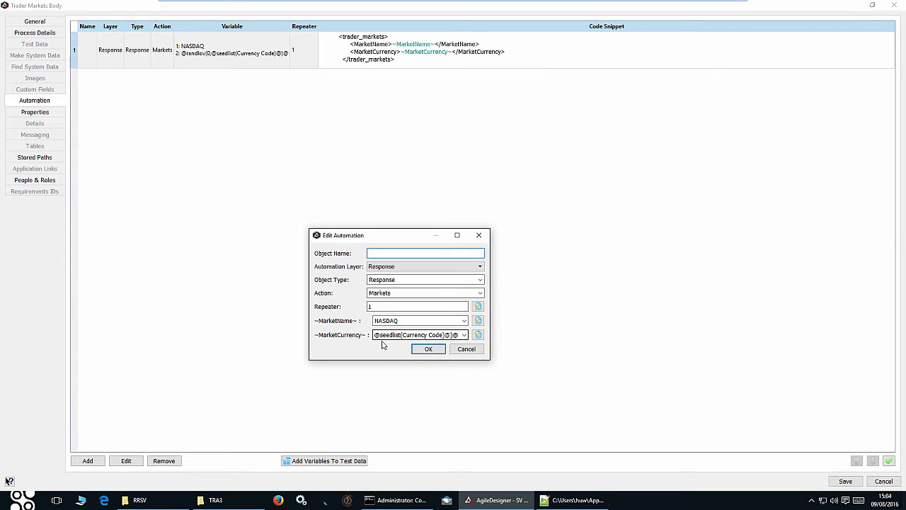
Highlight the Currency Code seed list in the ~MarketCurrency~ expression, then close the Trader Markets Body block without saving.
{"action": "left_click", "coordinate": [478, 335]}
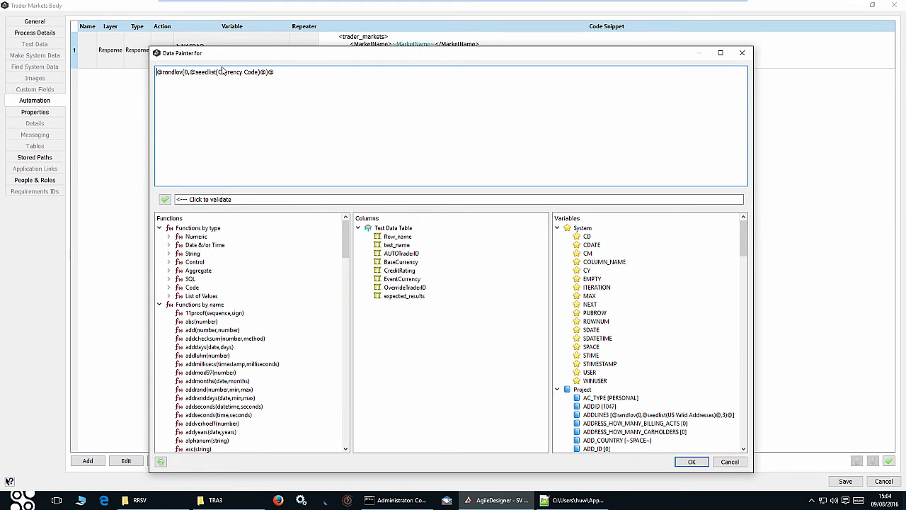
{"action": "left_click_drag", "start_coordinate": [218, 74], "coordinate": [257, 73]}
{"action": "left_click", "coordinate": [692, 461]}
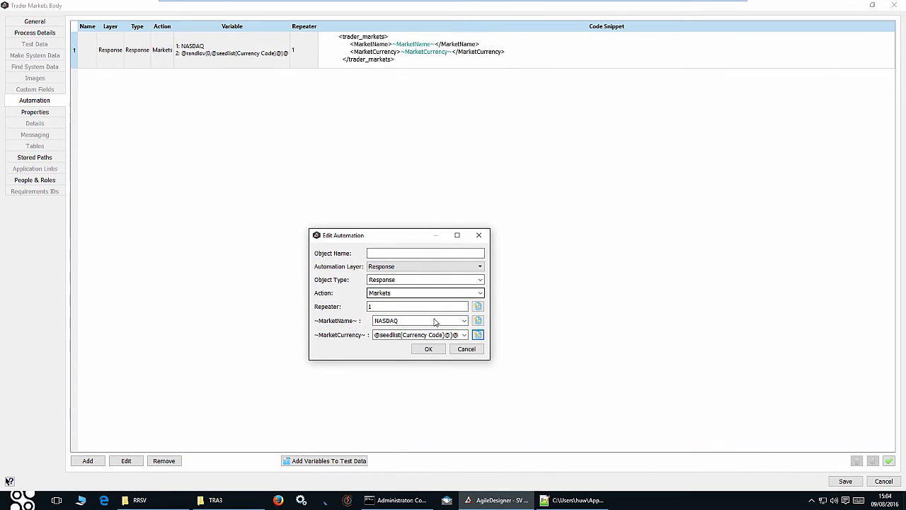
{"action": "left_click", "coordinate": [479, 350]}
{"action": "left_click", "coordinate": [883, 481]}
Open the Credit History Block's CreditHistory automation entry for editing to examine its repeater and variable assignments.
{"action": "left_click", "coordinate": [558, 341]}
{"action": "double_click", "coordinate": [558, 340]}
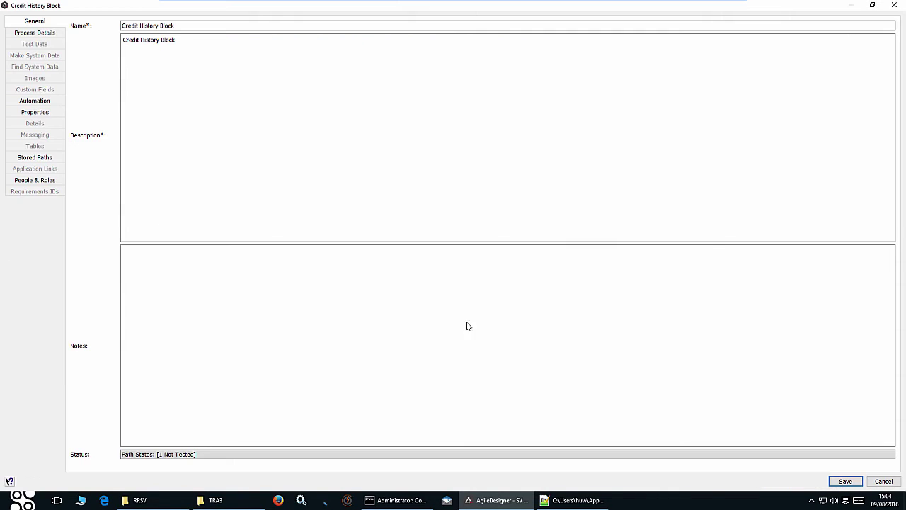
{"action": "left_click", "coordinate": [20, 104]}
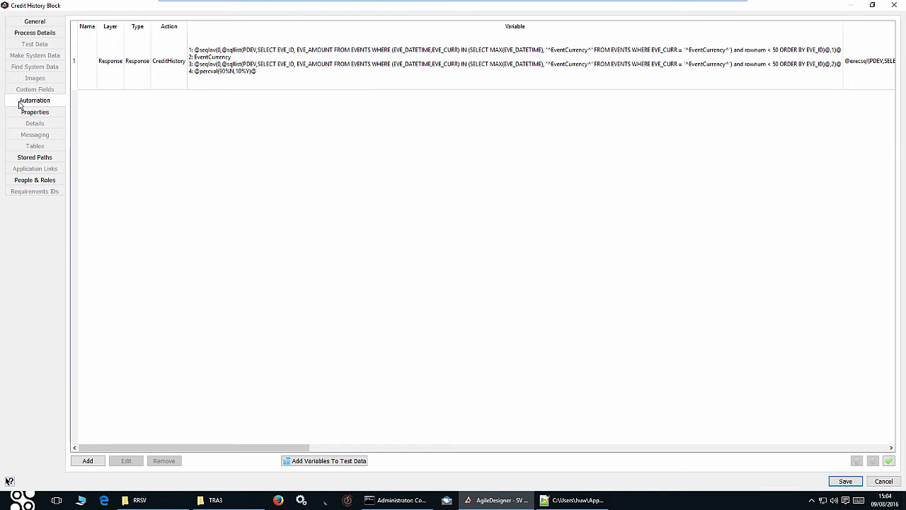
{"action": "left_click", "coordinate": [176, 64]}
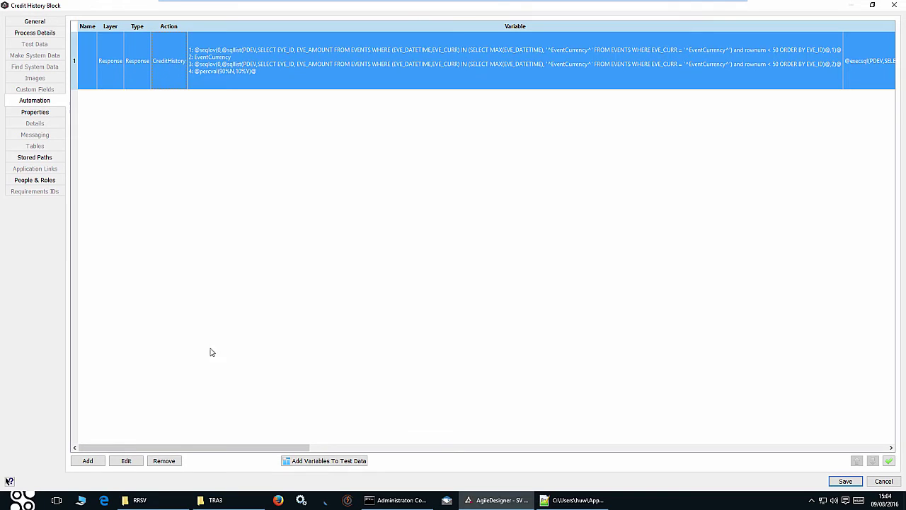
{"action": "left_click", "coordinate": [126, 461]}
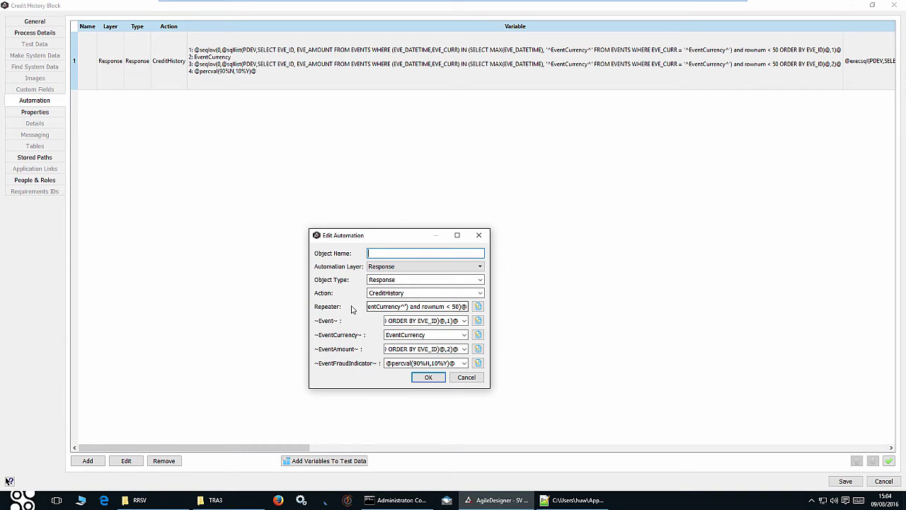
Examine the Repeater's execsql expression in the Data Painter, highlighting its SELECT COUNT query and the ^EventCurrency^ parameter, then cancel.
{"action": "left_click", "coordinate": [477, 307]}
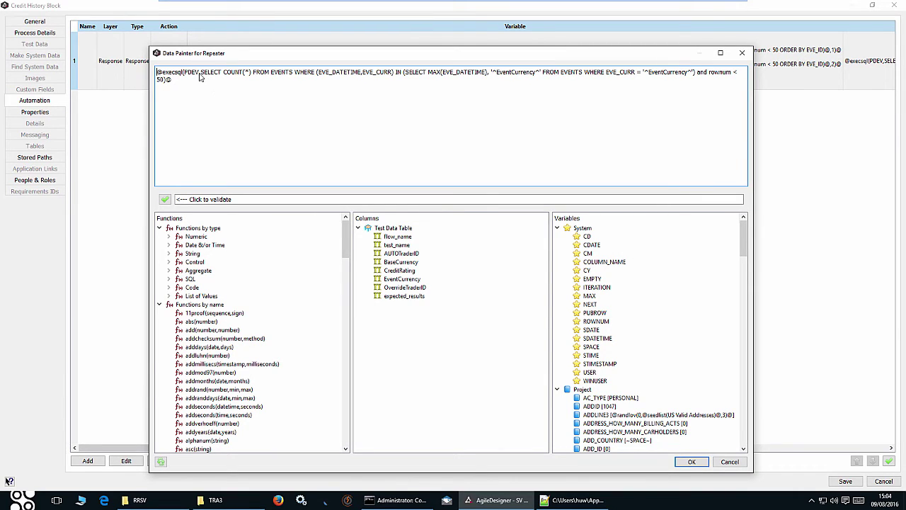
{"action": "left_click_drag", "start_coordinate": [201, 73], "coordinate": [290, 73]}
{"action": "left_click", "coordinate": [261, 85]}
{"action": "left_click_drag", "start_coordinate": [645, 74], "coordinate": [692, 80]}
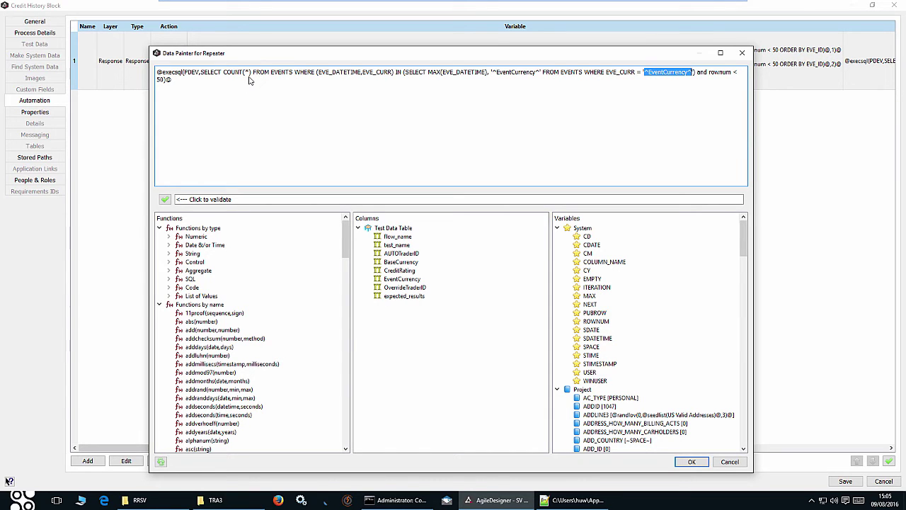
{"action": "left_click", "coordinate": [741, 467]}
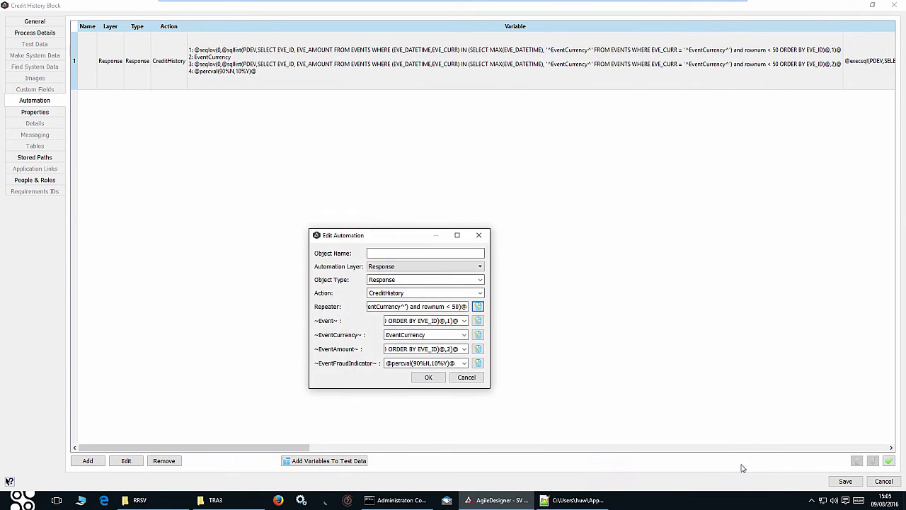
Examine the ~Event~ variable's seqlov and sqllist expression in the Data Painter, then close it without changes.
{"action": "left_click", "coordinate": [478, 320]}
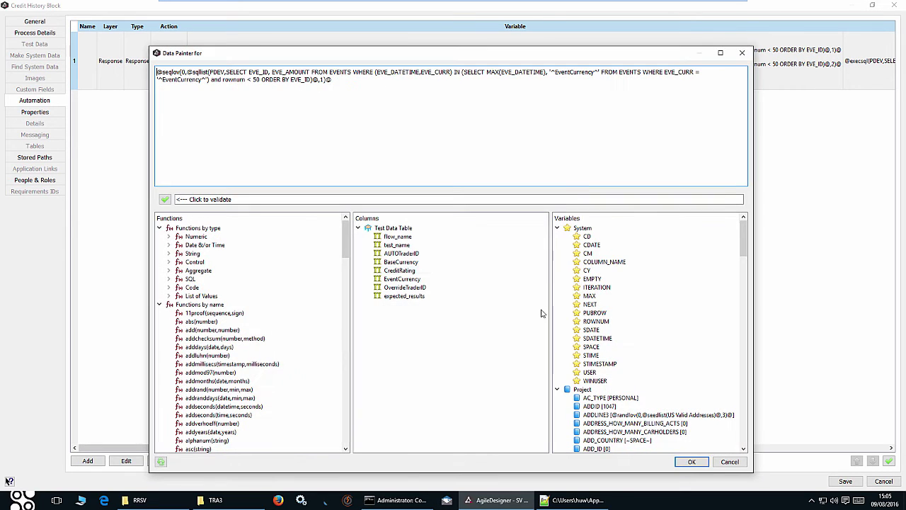
{"action": "double_click", "coordinate": [195, 73]}
{"action": "left_click", "coordinate": [741, 54]}
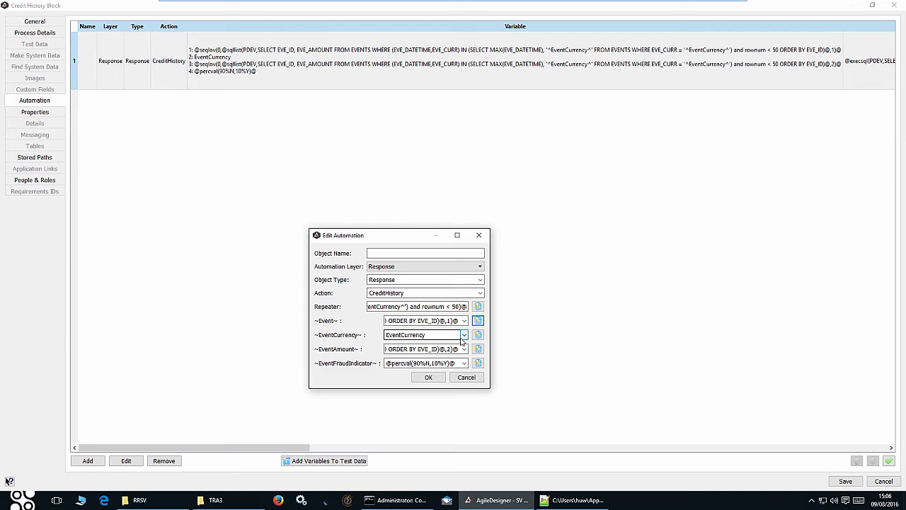
Close the Credit History Block without saving, then open the stored Market & History paths in the Path Explorer.
{"action": "left_click", "coordinate": [467, 377]}
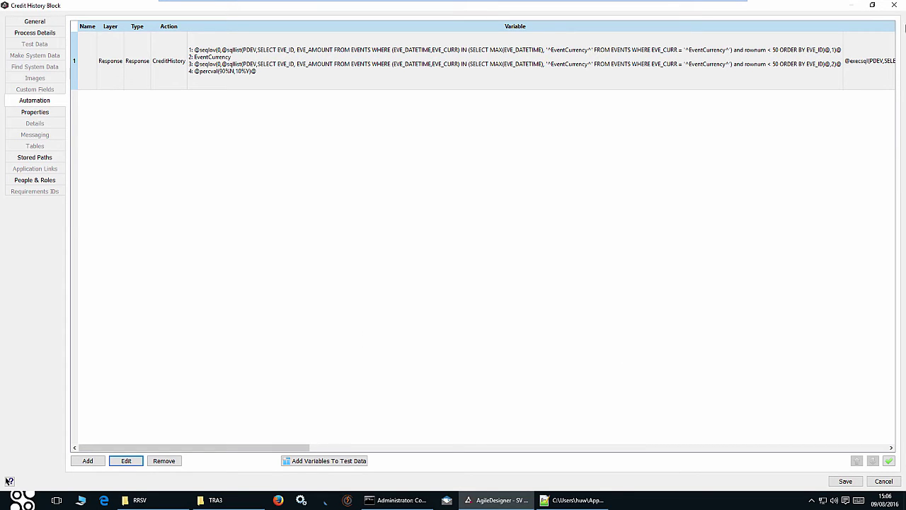
{"action": "left_click", "coordinate": [896, 5]}
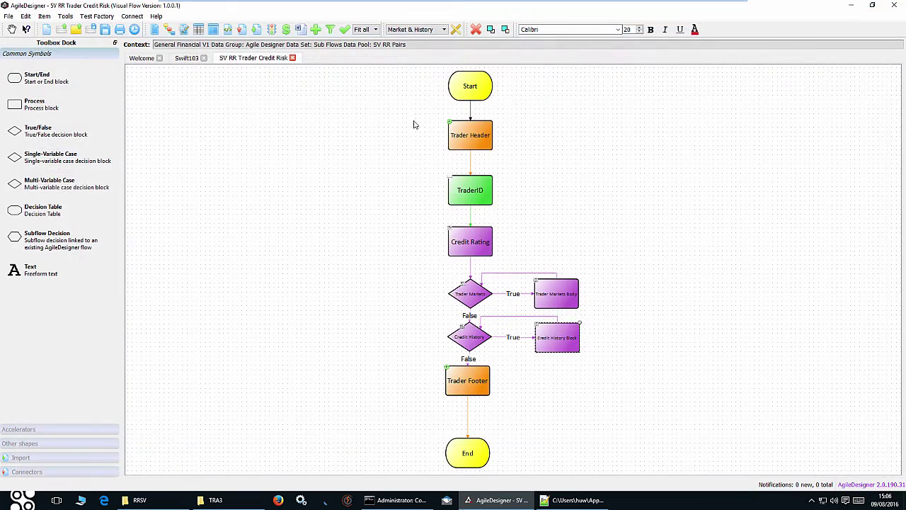
{"action": "left_click", "coordinate": [171, 31]}
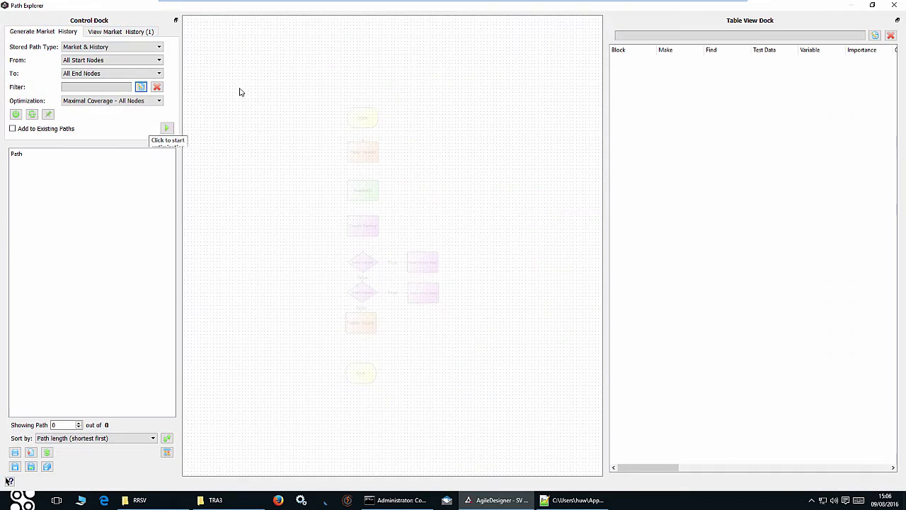
{"action": "left_click", "coordinate": [148, 47]}
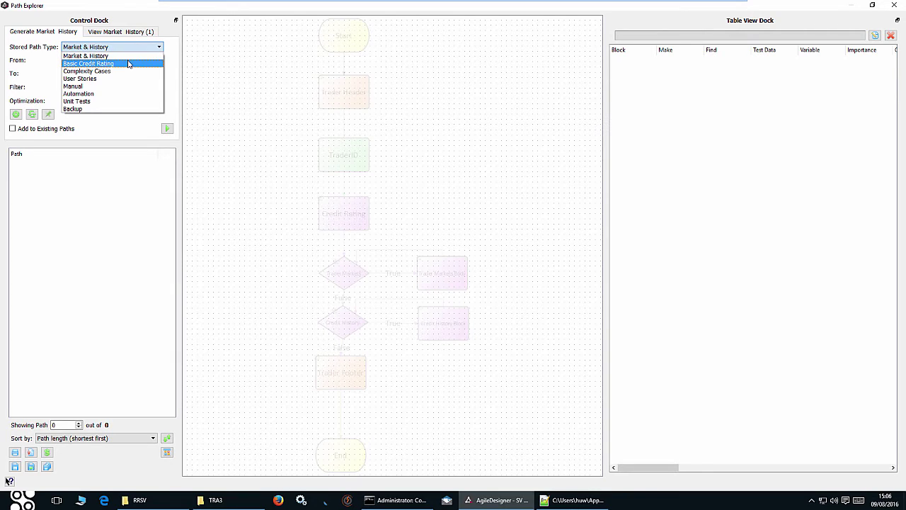
{"action": "left_click", "coordinate": [130, 56]}
{"action": "left_click", "coordinate": [135, 32]}
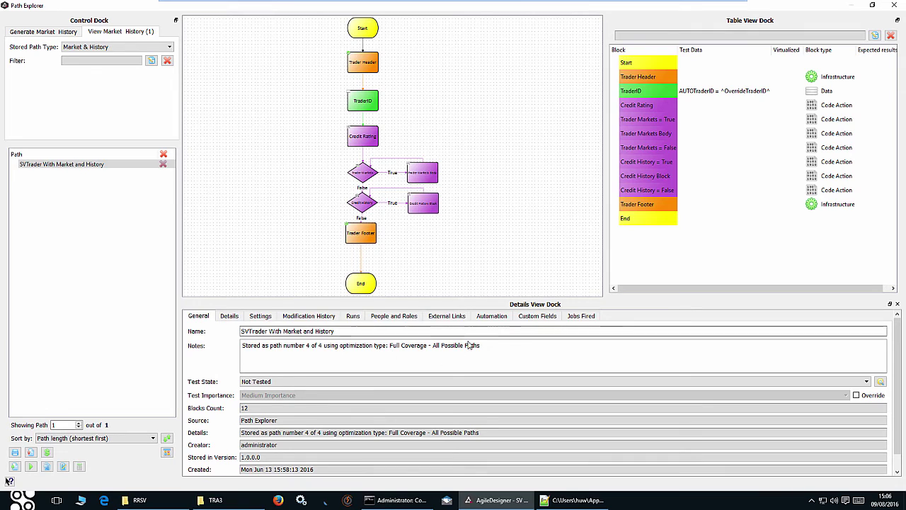
Generate the automation scripts for the SVTrader With Market and History path, with the Request layer shown.
{"action": "left_click", "coordinate": [494, 321]}
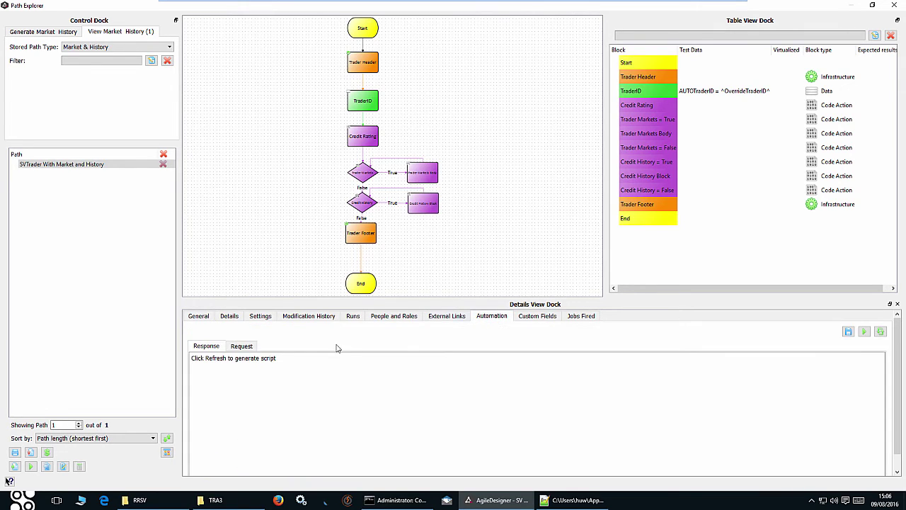
{"action": "left_click", "coordinate": [235, 347]}
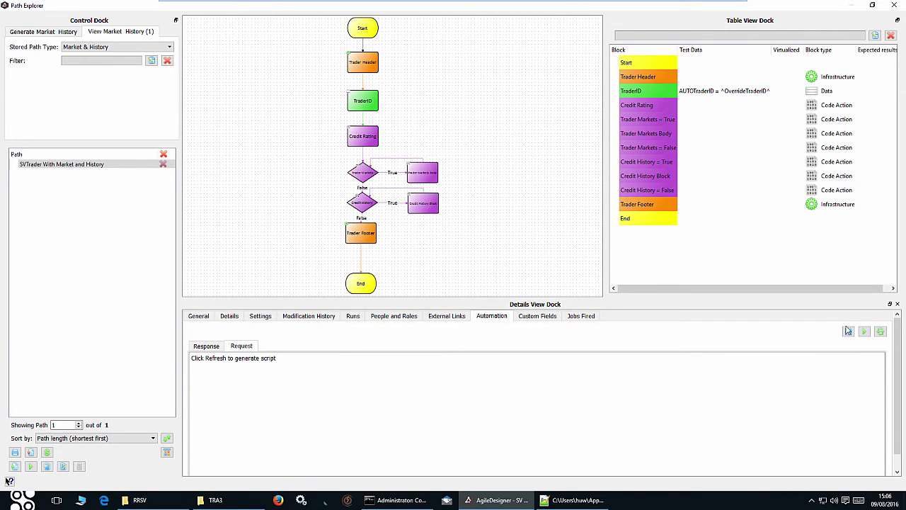
{"action": "left_click", "coordinate": [882, 333]}
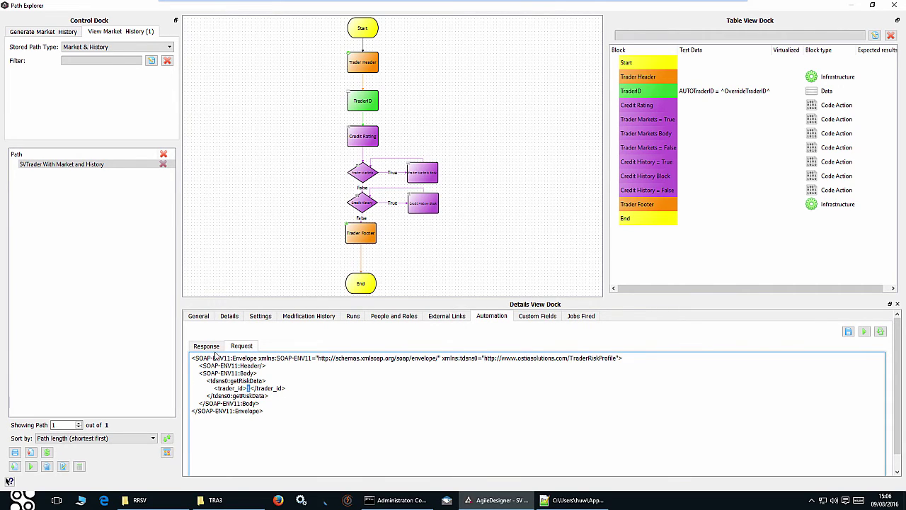
Review the generated Response XML, highlighting the EventAmount value in the credit history, then close the Path Explorer.
{"action": "left_click", "coordinate": [211, 348]}
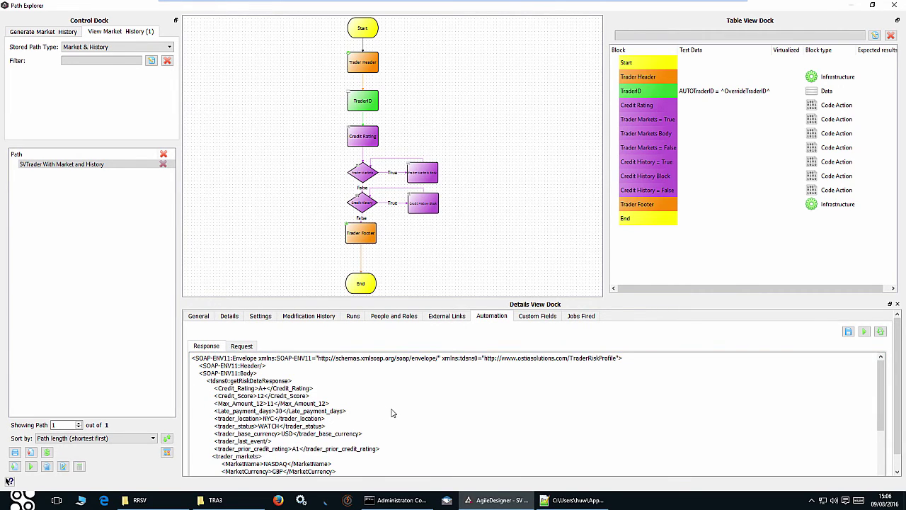
{"action": "scroll", "coordinate": [393, 413], "scroll_direction": "down", "scroll_amount": 4}
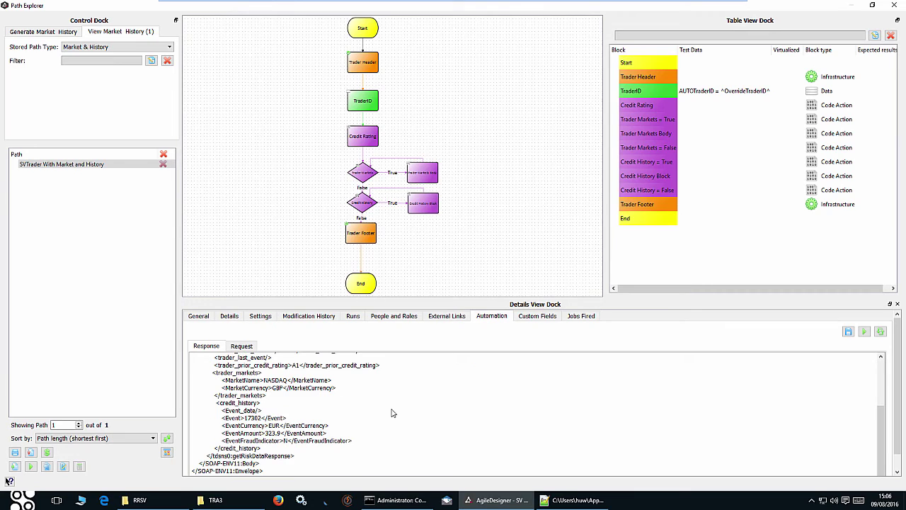
{"action": "double_click", "coordinate": [250, 419]}
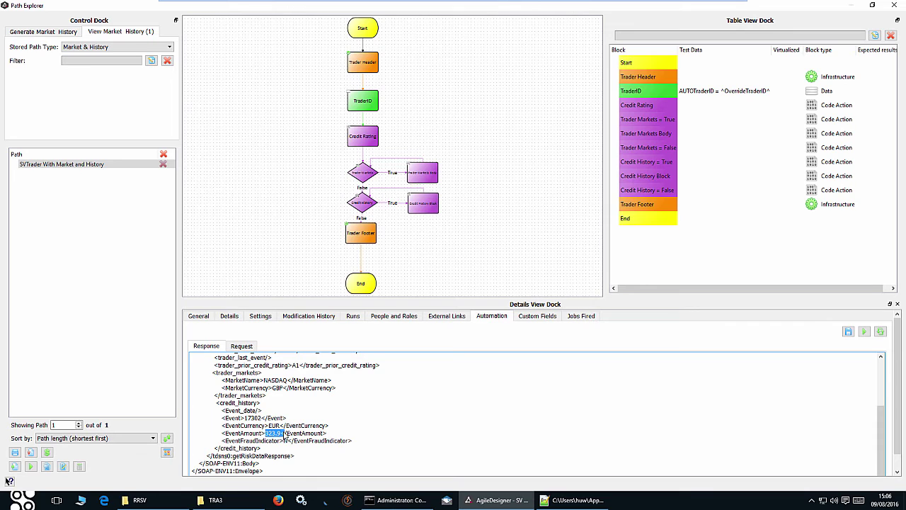
{"action": "scroll", "coordinate": [407, 431], "scroll_direction": "up", "scroll_amount": 4}
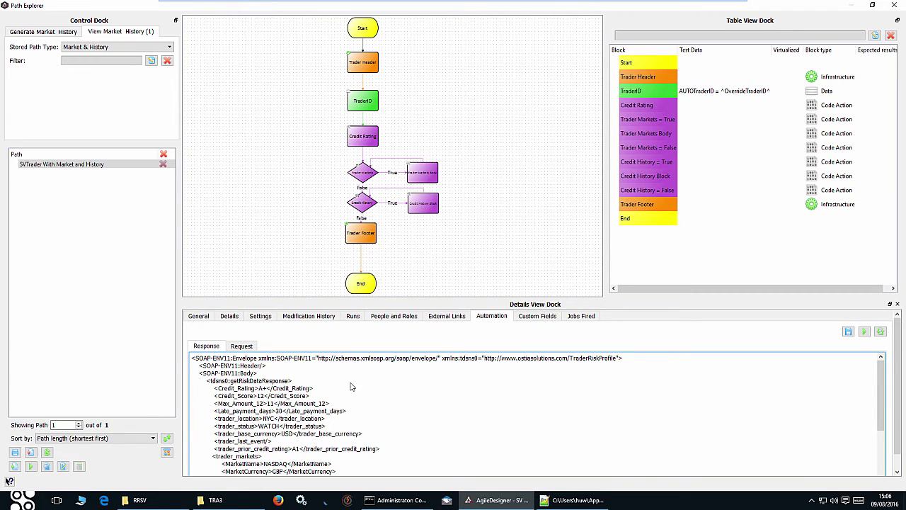
{"action": "left_click", "coordinate": [894, 5]}
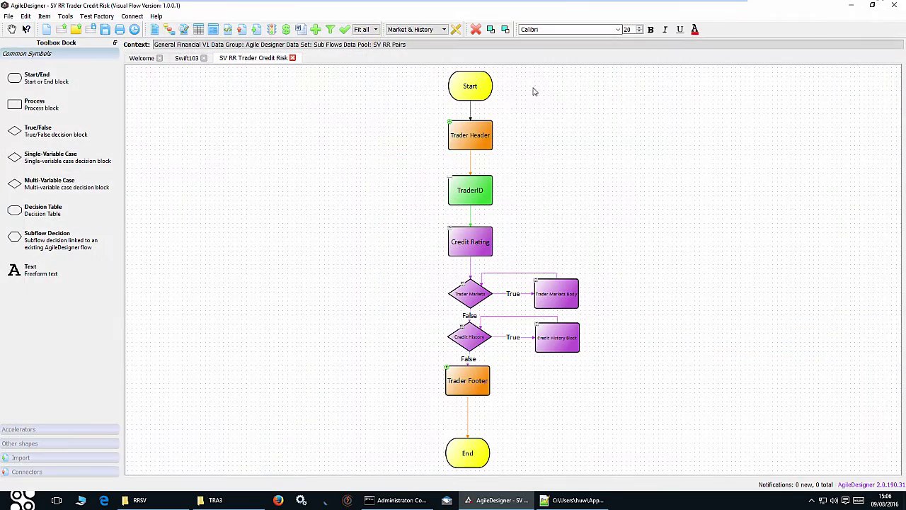
Reopen the stored Market & History path in the Path Explorer and open its export as Automation.
{"action": "left_click", "coordinate": [170, 29]}
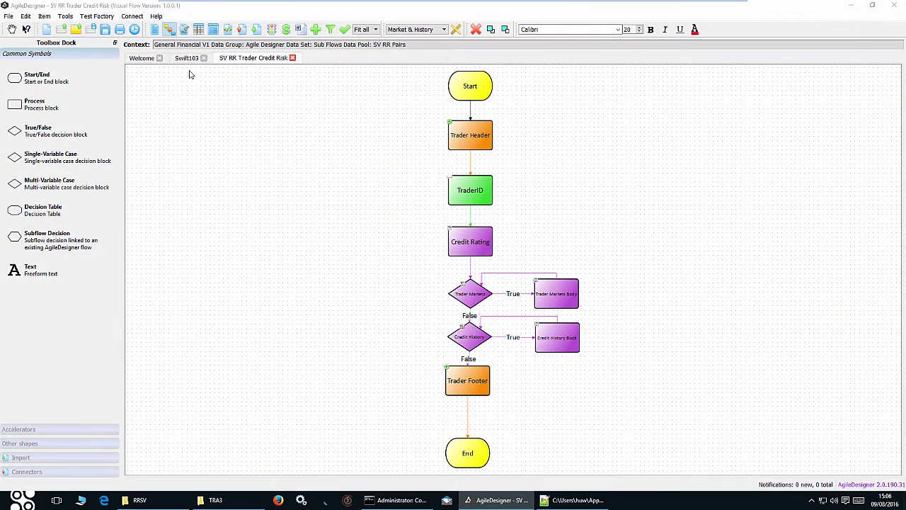
{"action": "left_click", "coordinate": [136, 33]}
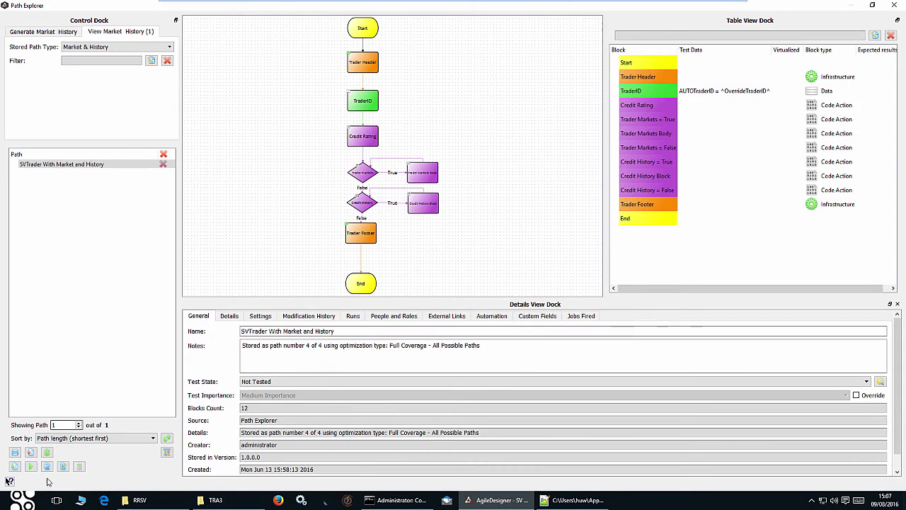
{"action": "left_click", "coordinate": [32, 461]}
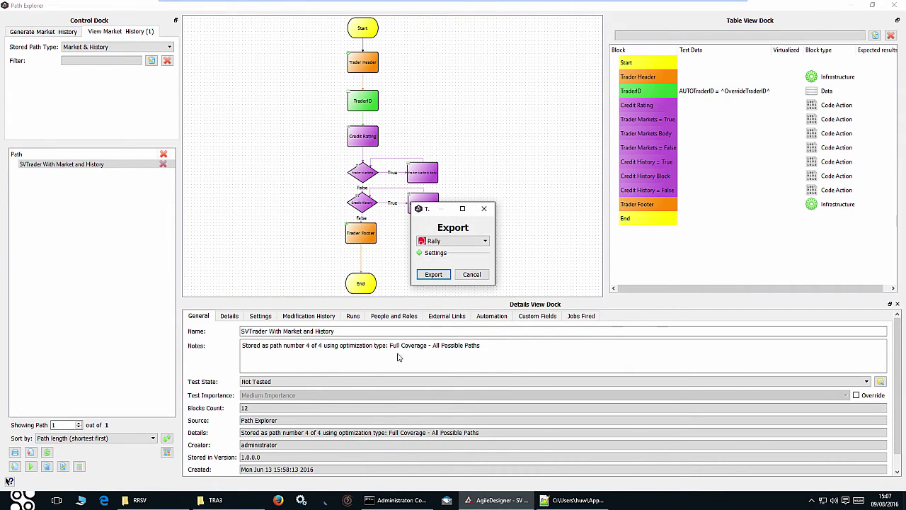
{"action": "left_click", "coordinate": [484, 245]}
{"action": "left_click", "coordinate": [470, 271]}
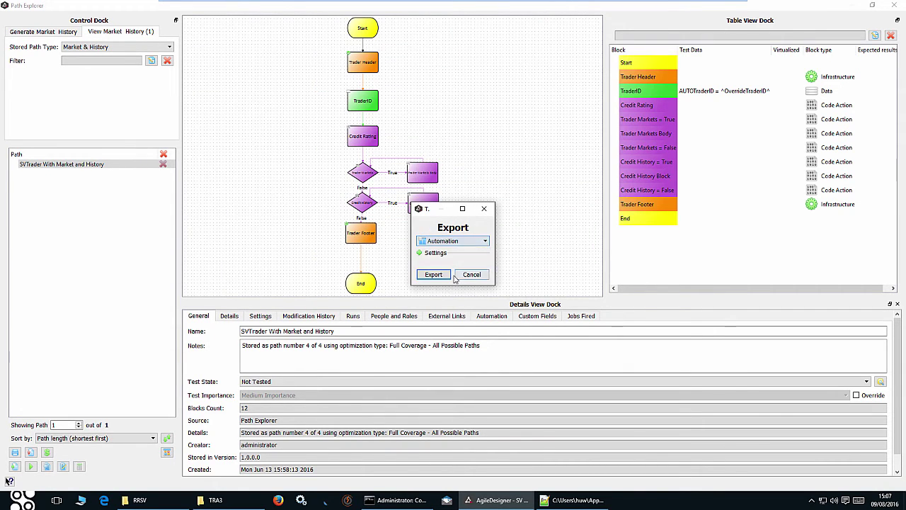
{"action": "left_click", "coordinate": [433, 274]}
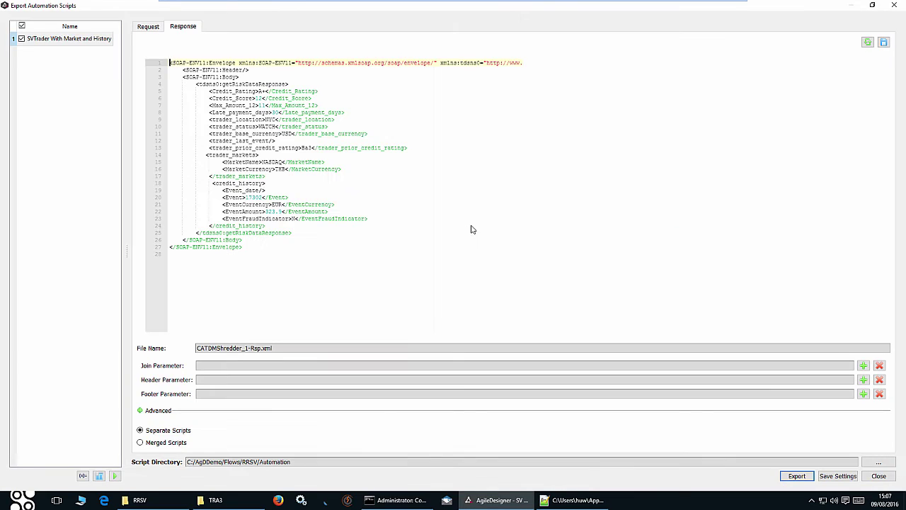
Review the Request and Response export scripts and the path's parameters, then dismiss the parameters without saving.
{"action": "left_click", "coordinate": [157, 30]}
{"action": "left_click", "coordinate": [185, 27]}
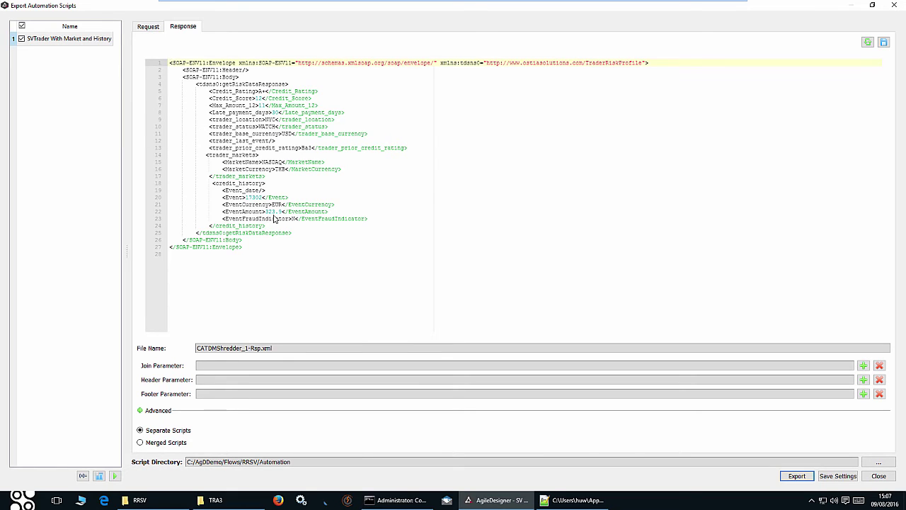
{"action": "left_click", "coordinate": [83, 476]}
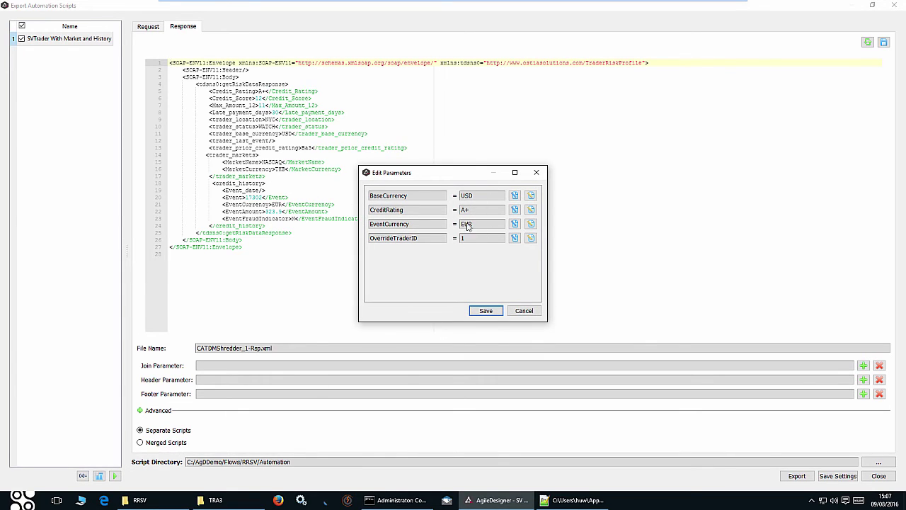
{"action": "left_click", "coordinate": [529, 313]}
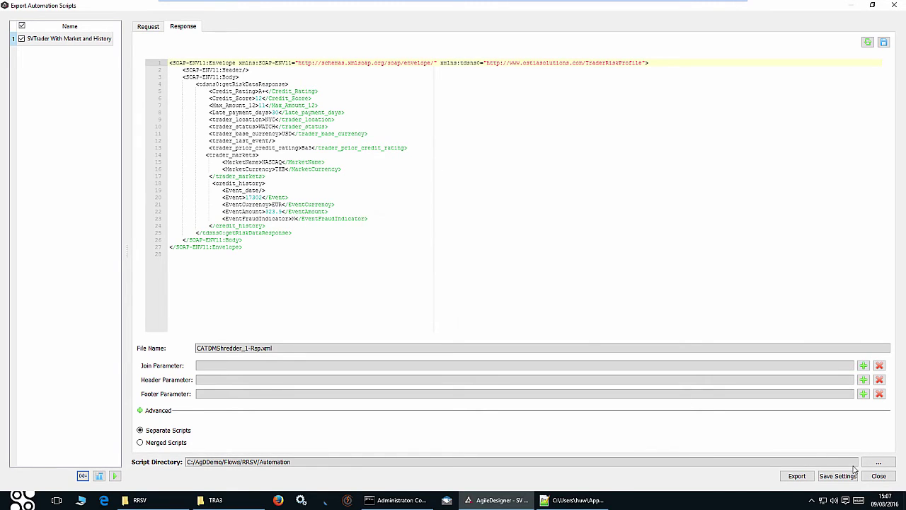
Export both the Response and Request layers as separate scripts to the C:/AgDDemo/Flows/RRSV/Automation directory.
{"action": "left_click", "coordinate": [797, 476]}
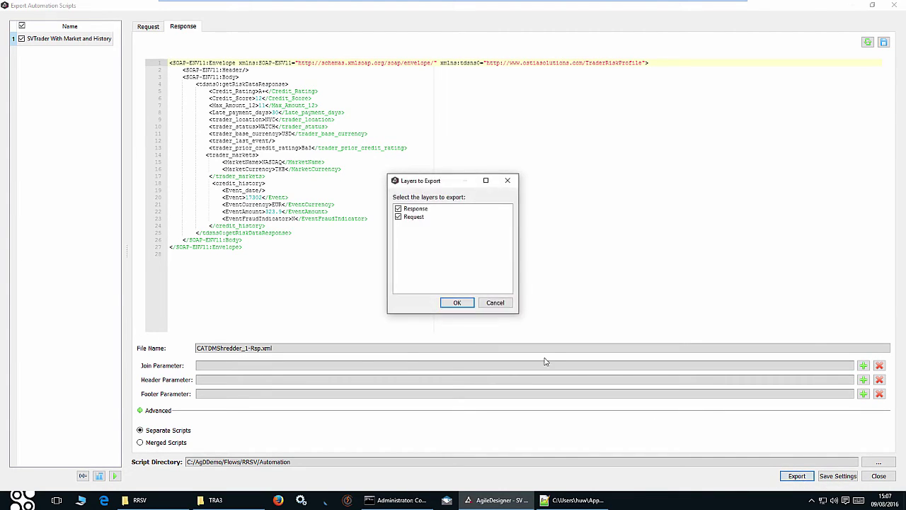
{"action": "left_click", "coordinate": [458, 303]}
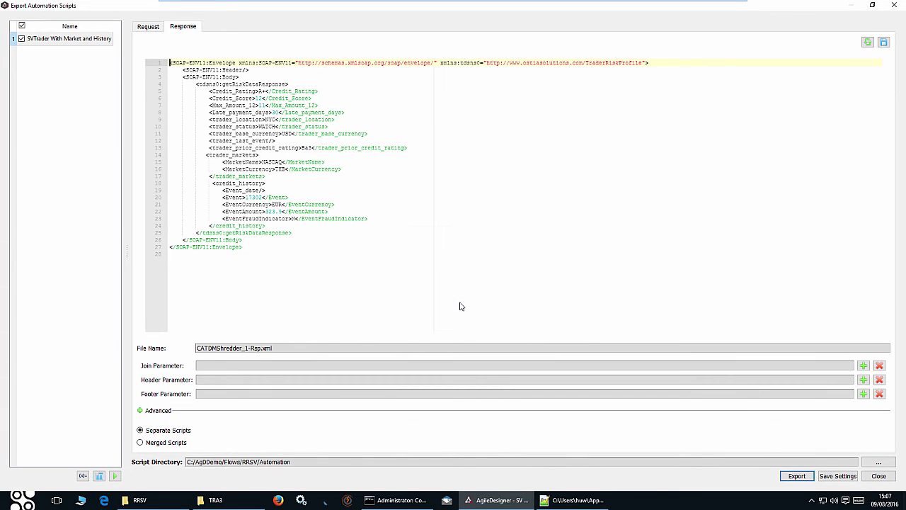
{"action": "left_click", "coordinate": [452, 262]}
Switch to File Explorer, open CATDMShredder_1-Rsp.xml from the RRSV Automation folder to check its contents, then close it.
{"action": "left_click", "coordinate": [139, 500]}
{"action": "scroll", "coordinate": [216, 125], "scroll_direction": "up", "scroll_amount": 1}
{"action": "scroll", "coordinate": [214, 124], "scroll_direction": "down", "scroll_amount": 1}
{"action": "double_click", "coordinate": [157, 476]}
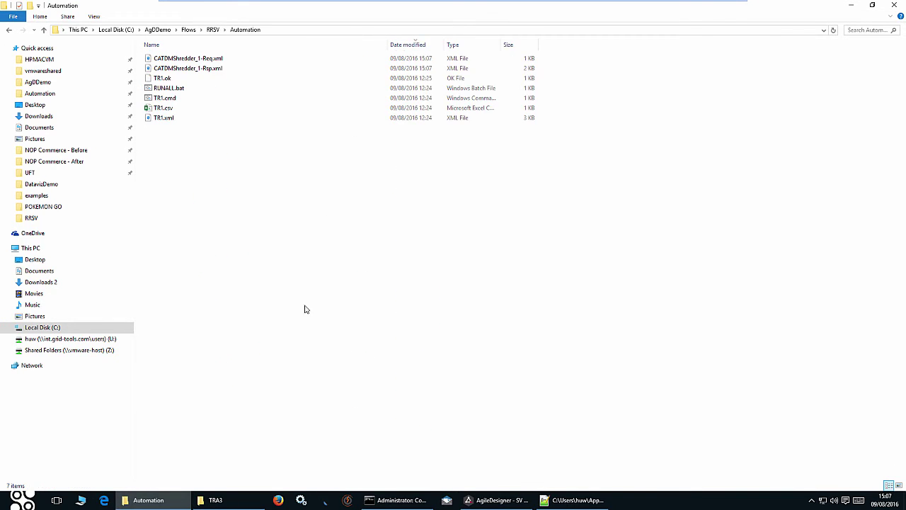
{"action": "left_click", "coordinate": [207, 72]}
{"action": "double_click", "coordinate": [228, 76]}
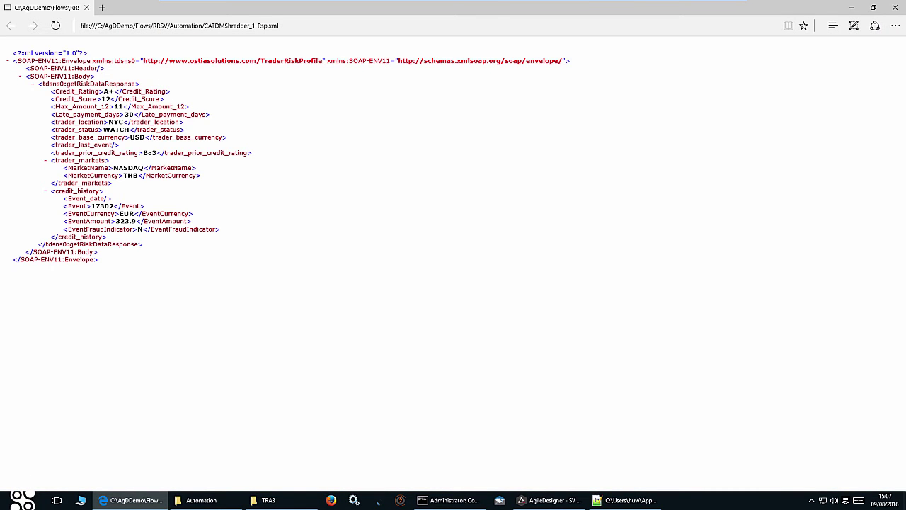
{"action": "left_click", "coordinate": [895, 7]}
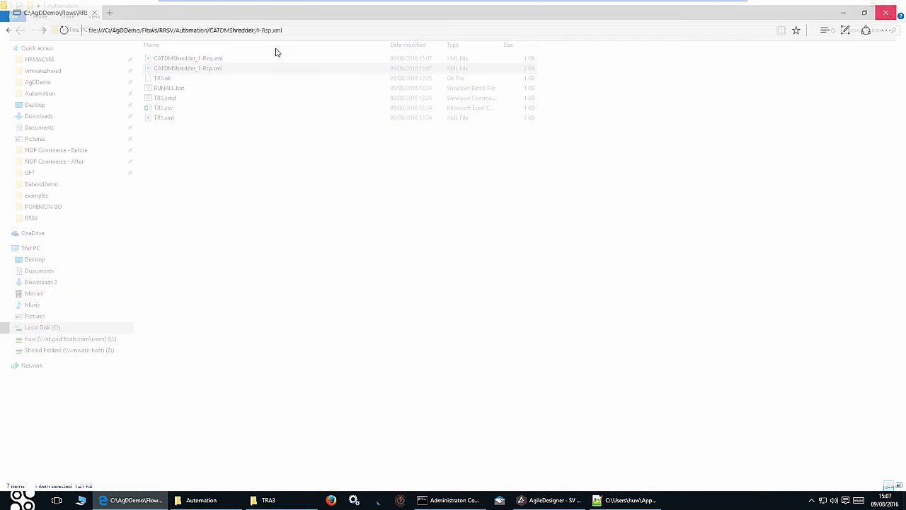
Open CATDMShredder_1-Req.xml to check its trader_id request, close it, and select the file in the folder.
{"action": "left_click", "coordinate": [186, 59]}
{"action": "double_click", "coordinate": [186, 61]}
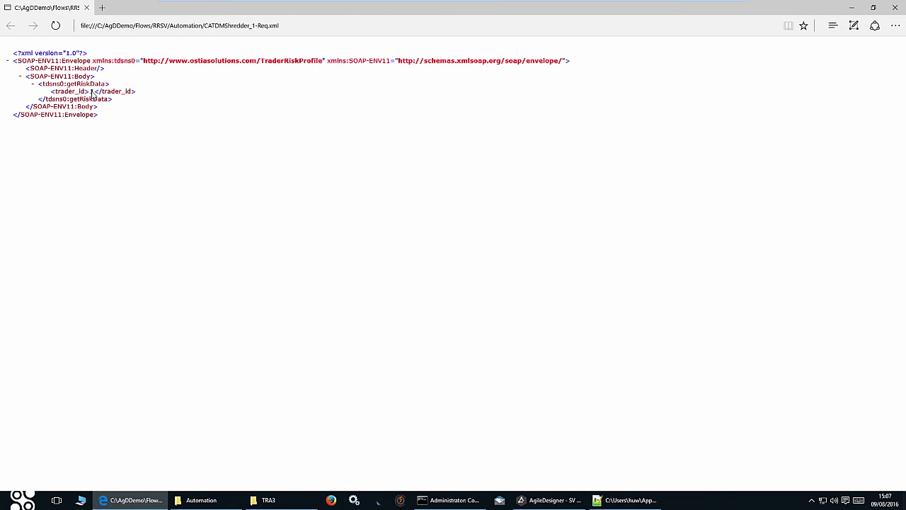
{"action": "left_click", "coordinate": [895, 7]}
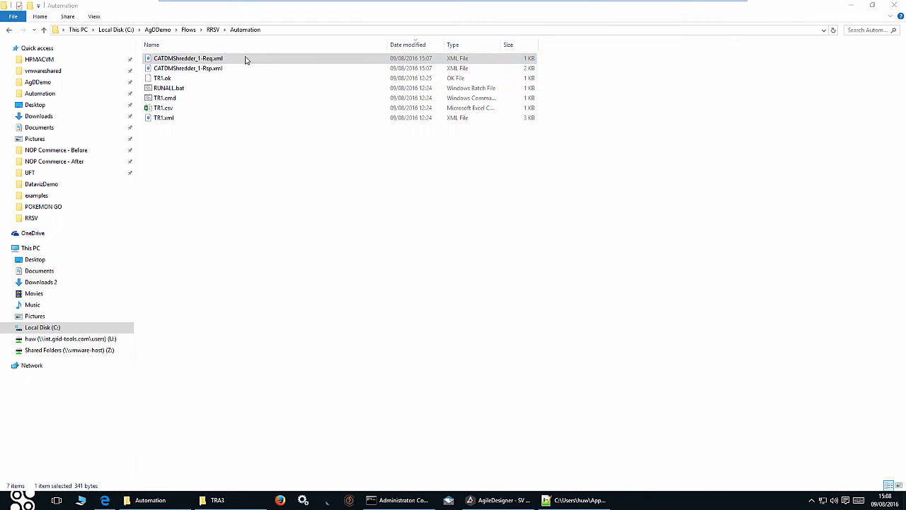
{"action": "left_click", "coordinate": [201, 61]}
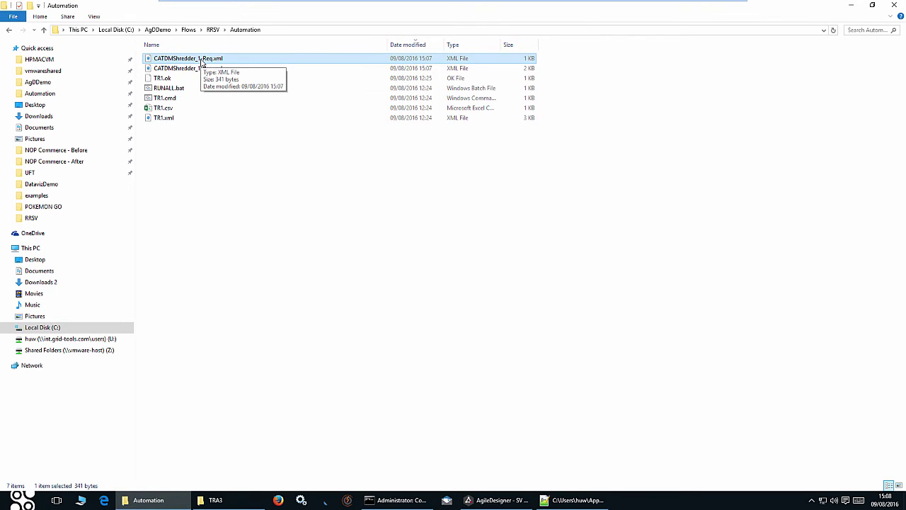
Switch back to AgileDesigner, close the export and Path Explorer windows, and open the Automation Configuration for TraderRisk.config.
{"action": "left_click", "coordinate": [498, 500]}
{"action": "left_click", "coordinate": [894, 5]}
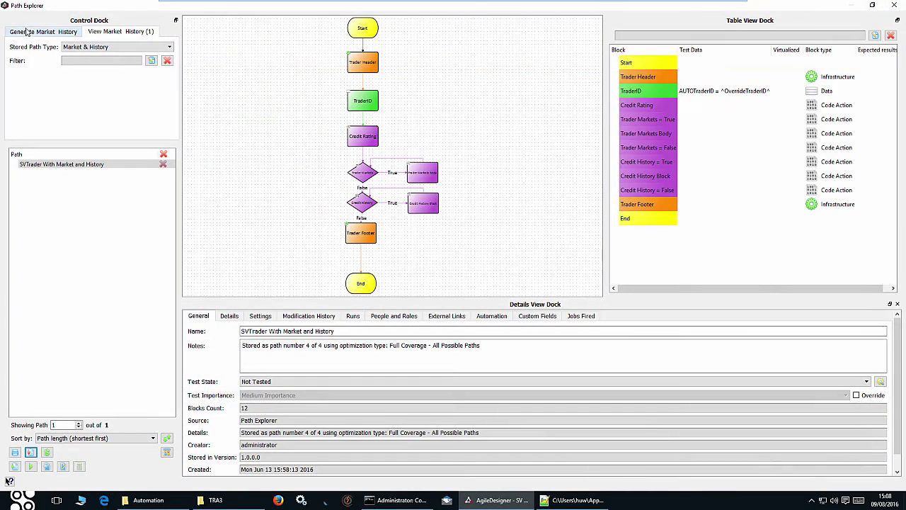
{"action": "left_click", "coordinate": [894, 5]}
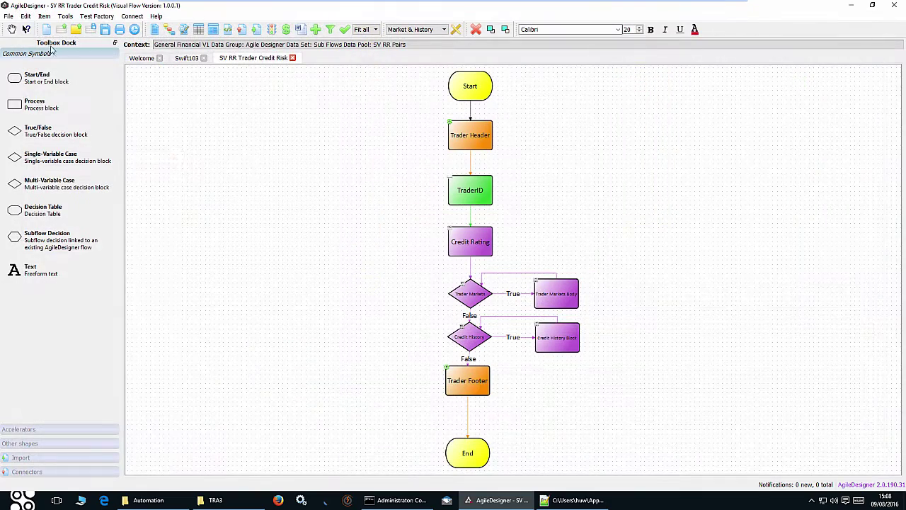
{"action": "left_click", "coordinate": [9, 16]}
{"action": "mouse_move", "coordinate": [75, 147]}
{"action": "left_click", "coordinate": [188, 158]}
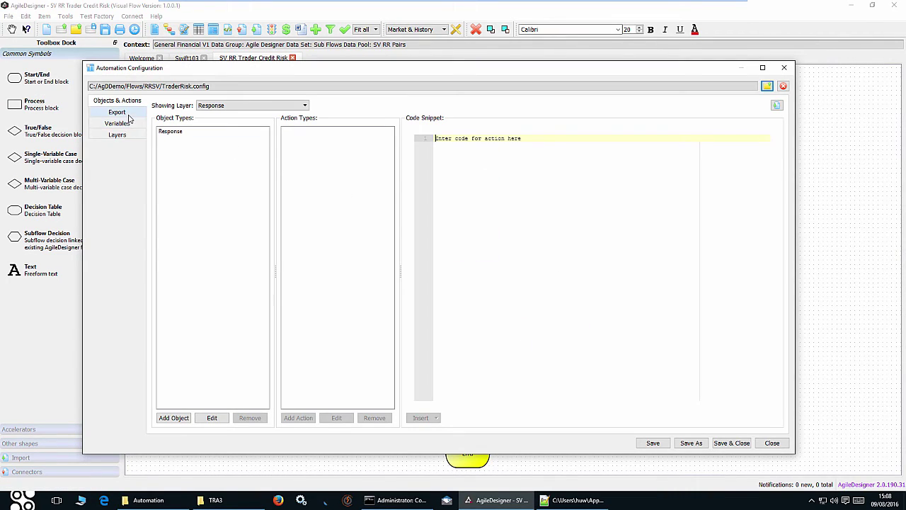
Examine the configuration's variables, its Response and Request layers, and the export settings that define the script file names.
{"action": "left_click", "coordinate": [127, 124]}
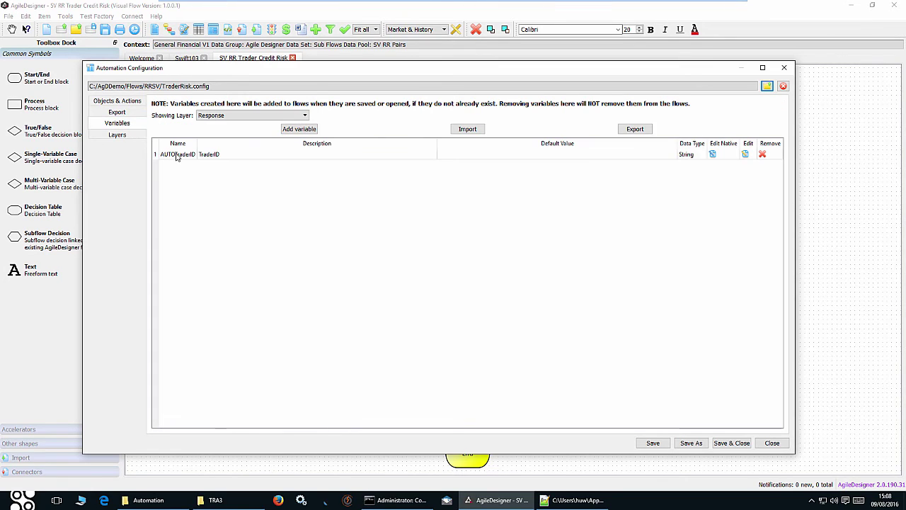
{"action": "left_click", "coordinate": [122, 136]}
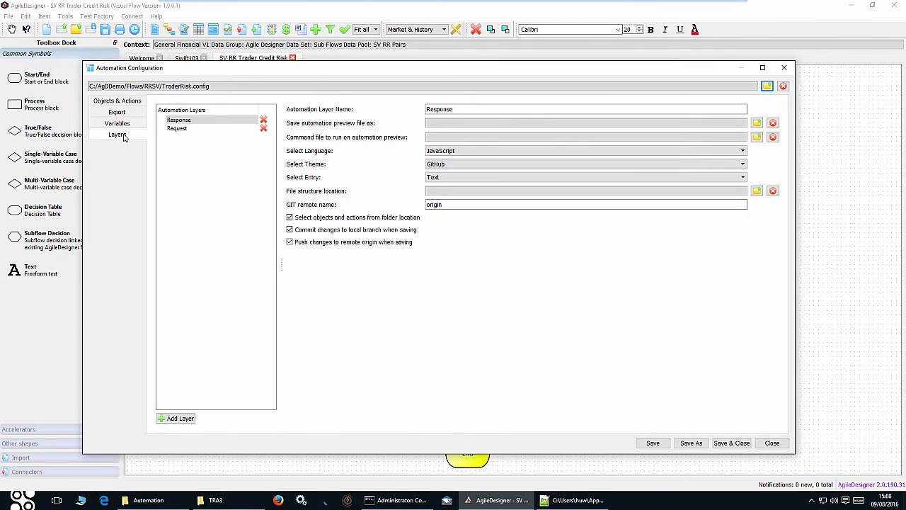
{"action": "left_click", "coordinate": [125, 113]}
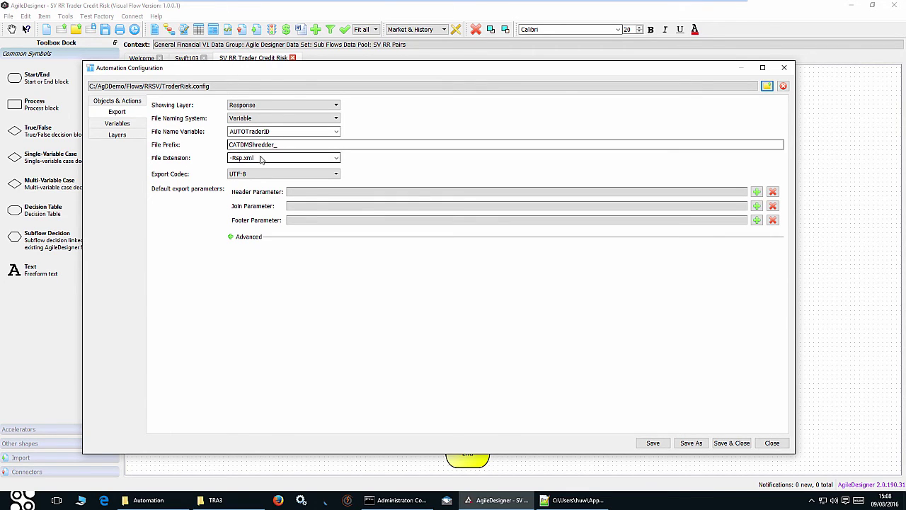
Display the Request layer's export settings in the automation configuration, then close the configuration.
{"action": "left_click", "coordinate": [280, 107]}
{"action": "left_click", "coordinate": [269, 121]}
{"action": "left_click", "coordinate": [269, 122]}
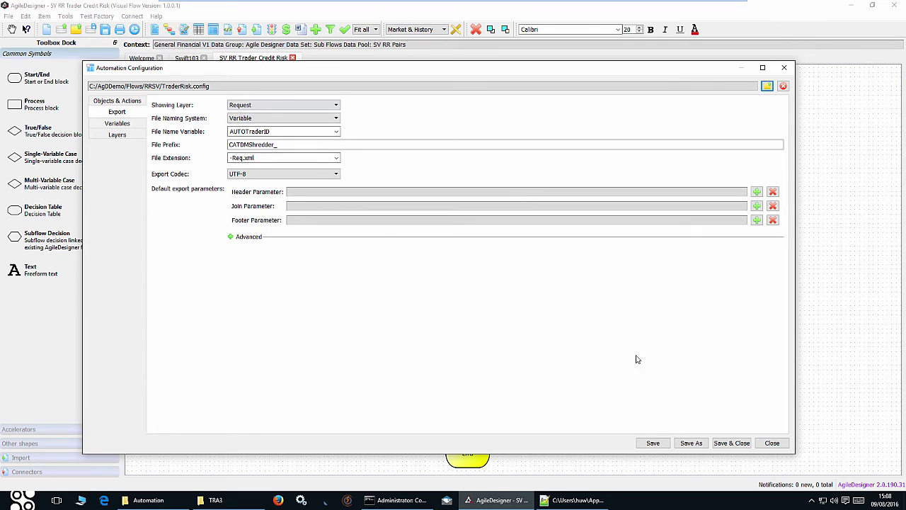
{"action": "left_click", "coordinate": [772, 442]}
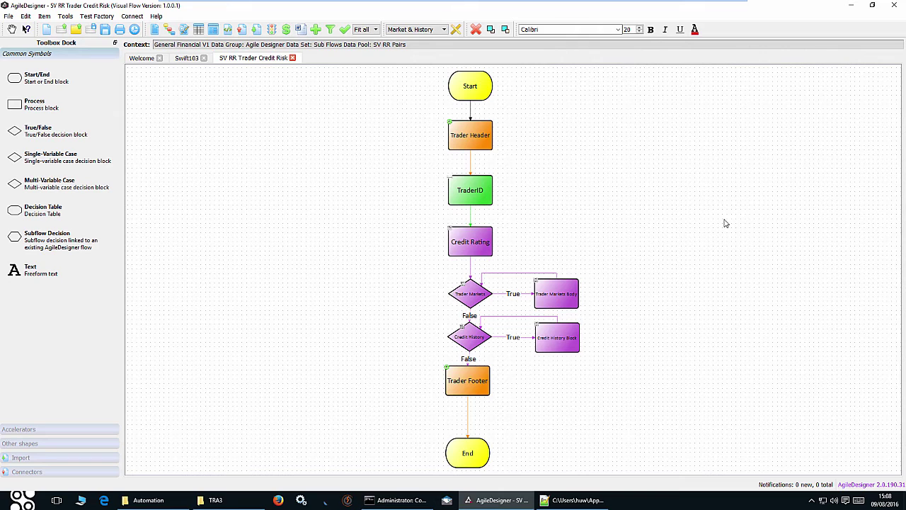
View the Swift103 flow alongside the SV RR Trader Credit Risk flow by alternating between them.
{"action": "left_click", "coordinate": [187, 58]}
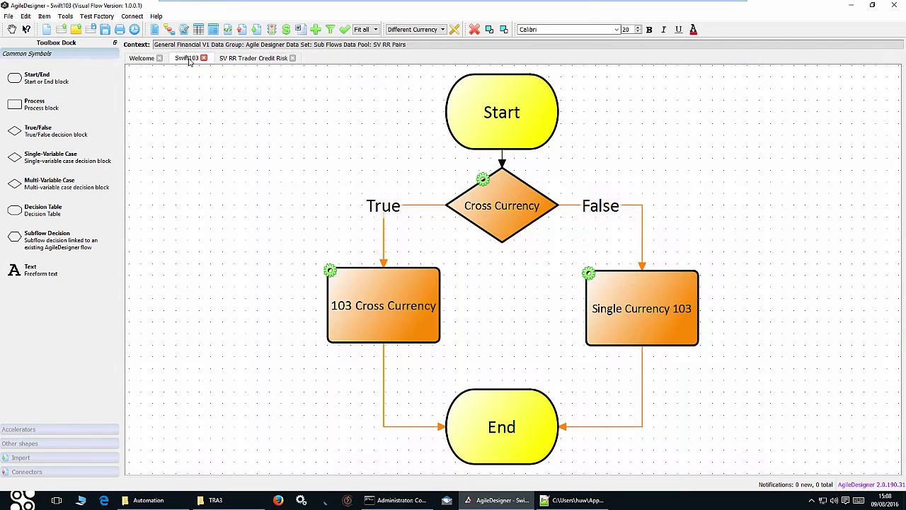
{"action": "left_click", "coordinate": [262, 58]}
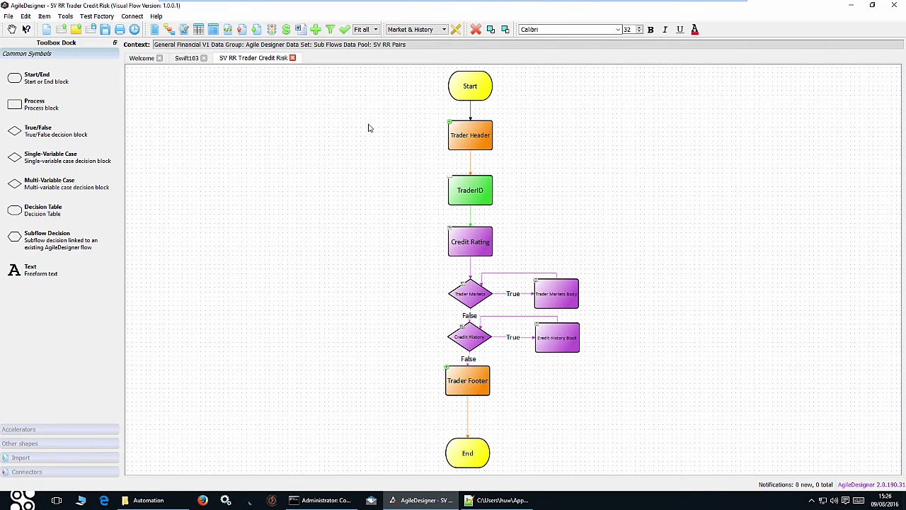
{"action": "left_click", "coordinate": [194, 58]}
{"action": "left_click", "coordinate": [255, 60]}
Open the Fraud Events flow from SV RR Pairs in the General Financial V1 repository project.
{"action": "left_click", "coordinate": [62, 30]}
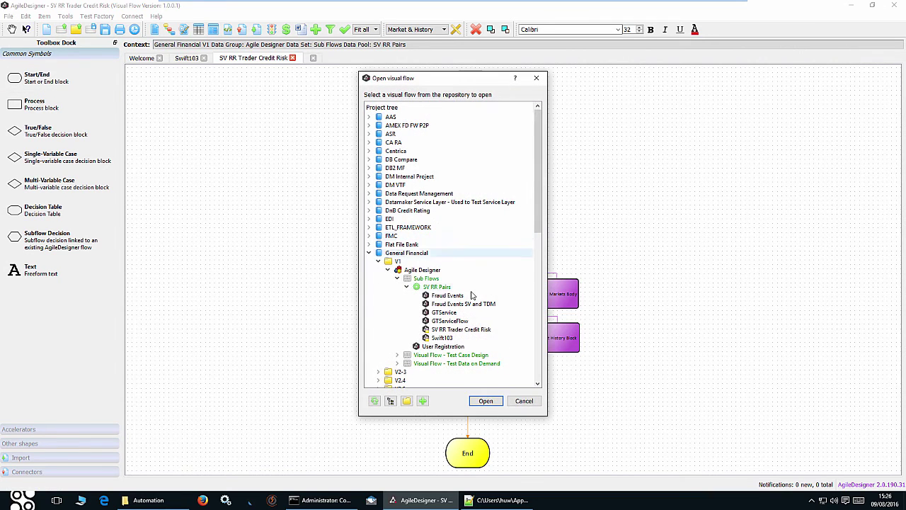
{"action": "left_click", "coordinate": [463, 296]}
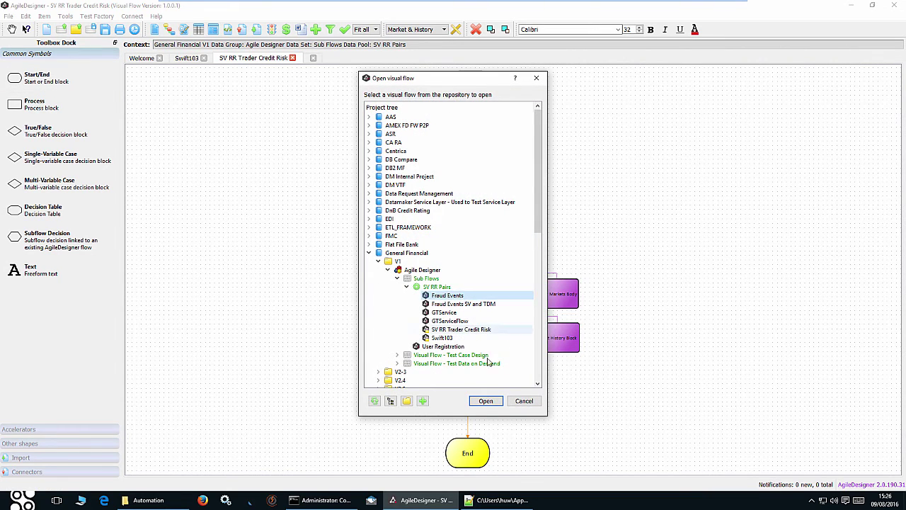
{"action": "left_click", "coordinate": [485, 401]}
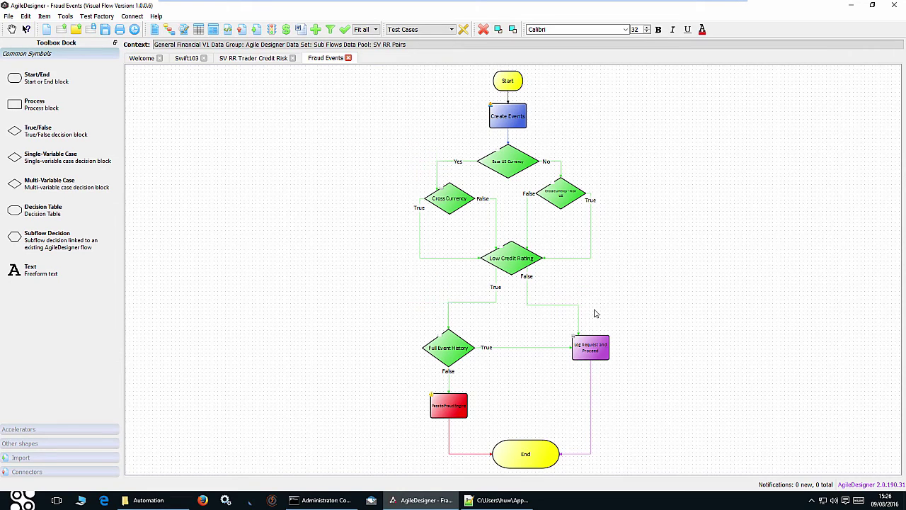
Generate the Fraud Events test paths in Path Explorer with Full Coverage - All Possible Paths optimization.
{"action": "left_click", "coordinate": [592, 356]}
{"action": "left_click", "coordinate": [149, 146]}
{"action": "left_click", "coordinate": [169, 29]}
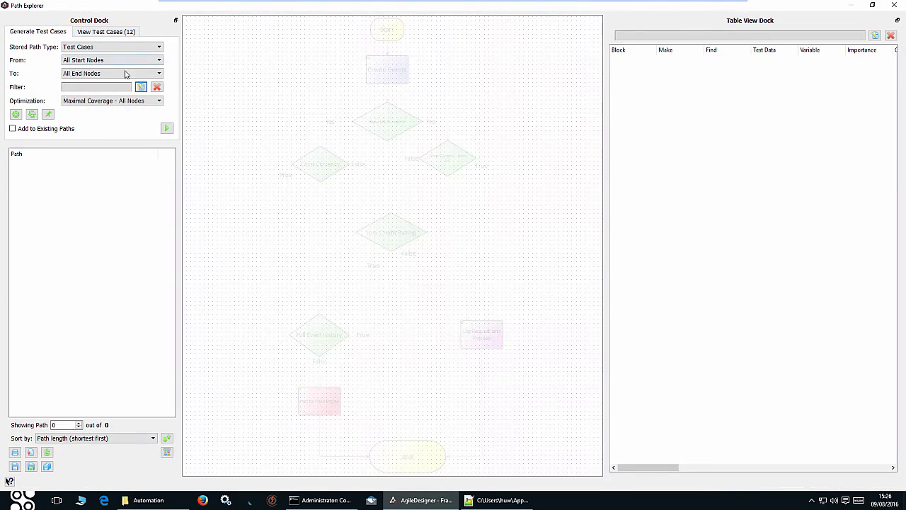
{"action": "left_click", "coordinate": [148, 100]}
{"action": "left_click", "coordinate": [106, 107]}
{"action": "left_click", "coordinate": [167, 128]}
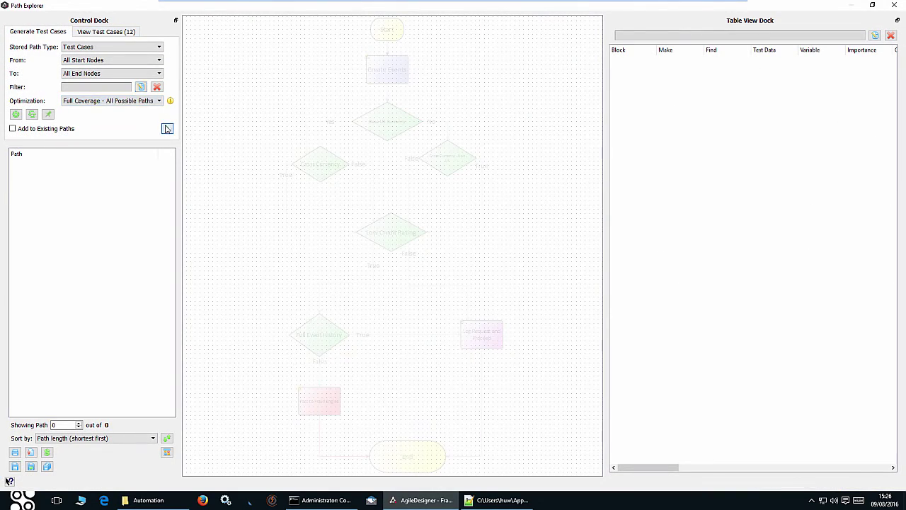
Inspect generated paths 2, 4 and 7 through the Fraud Events flow, check the stored test cases and close Path Explorer.
{"action": "left_click", "coordinate": [78, 173]}
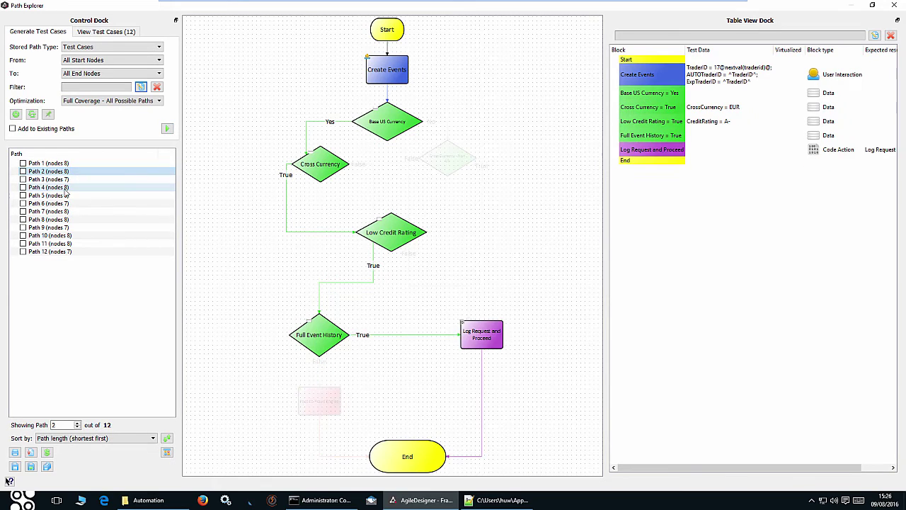
{"action": "left_click", "coordinate": [67, 188]}
{"action": "left_click", "coordinate": [64, 212]}
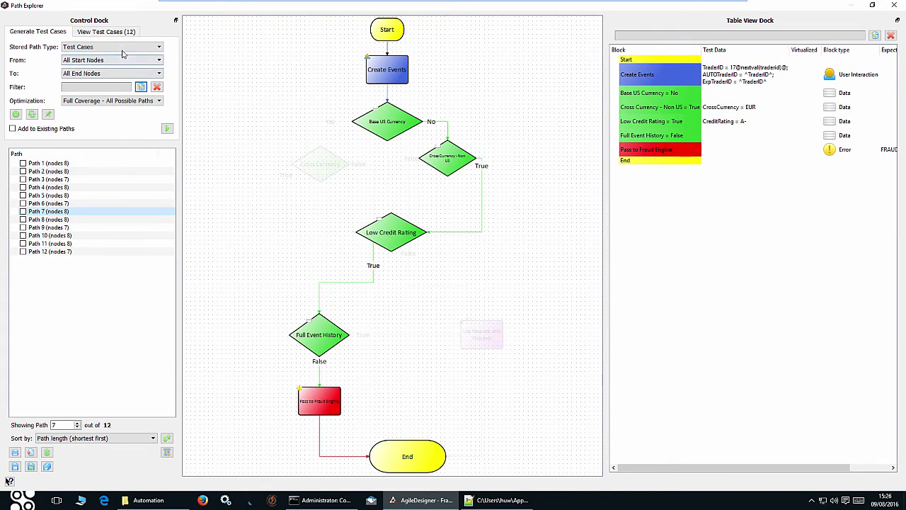
{"action": "left_click", "coordinate": [106, 32]}
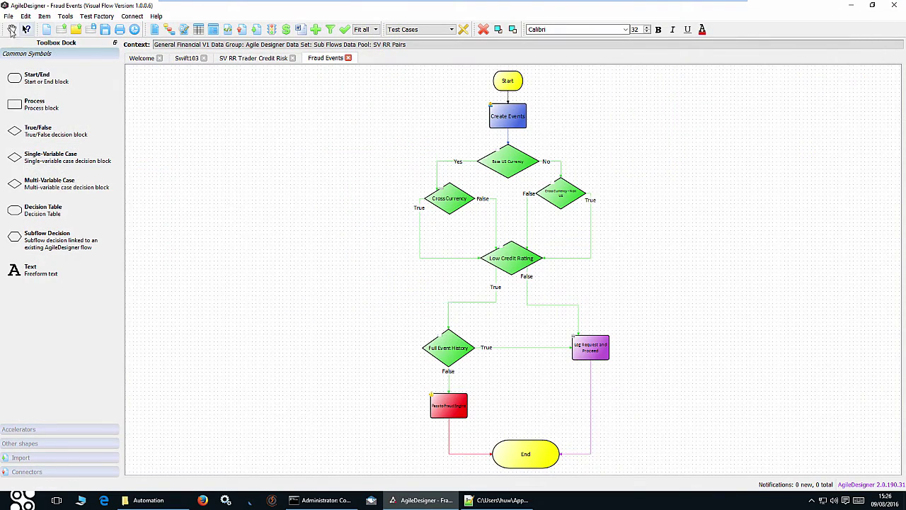
Open the flow's automation configuration, examine the Cucumber, Cucumber Given and Cucumber Then code snippets, including GivenVar, and close it.
{"action": "left_click", "coordinate": [9, 15]}
{"action": "mouse_move", "coordinate": [84, 147]}
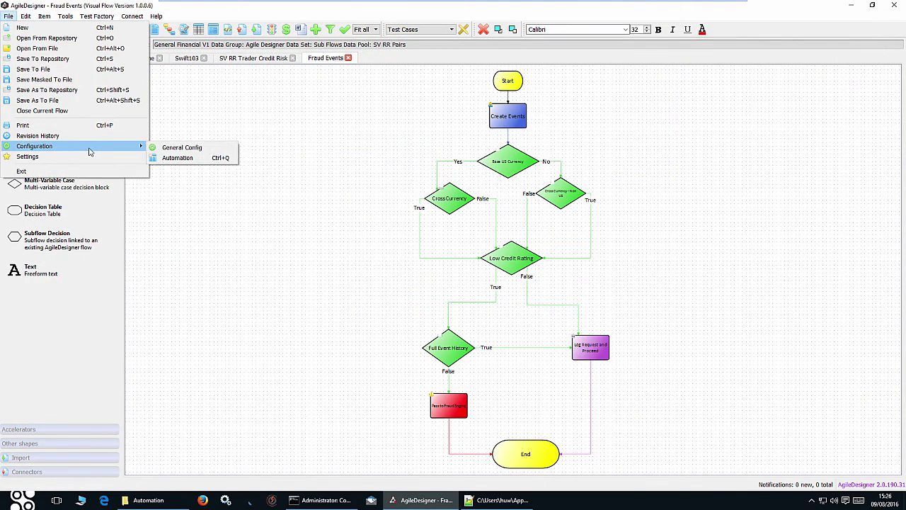
{"action": "left_click", "coordinate": [186, 157]}
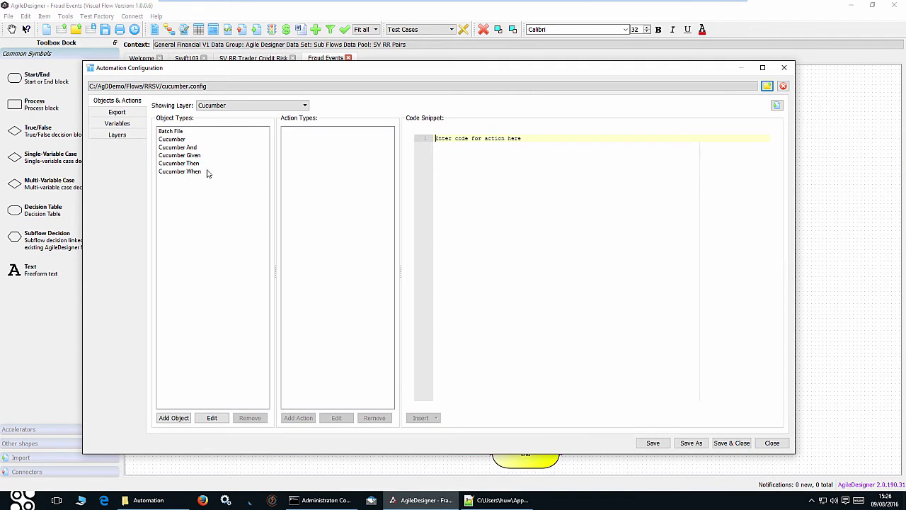
{"action": "left_click", "coordinate": [178, 139]}
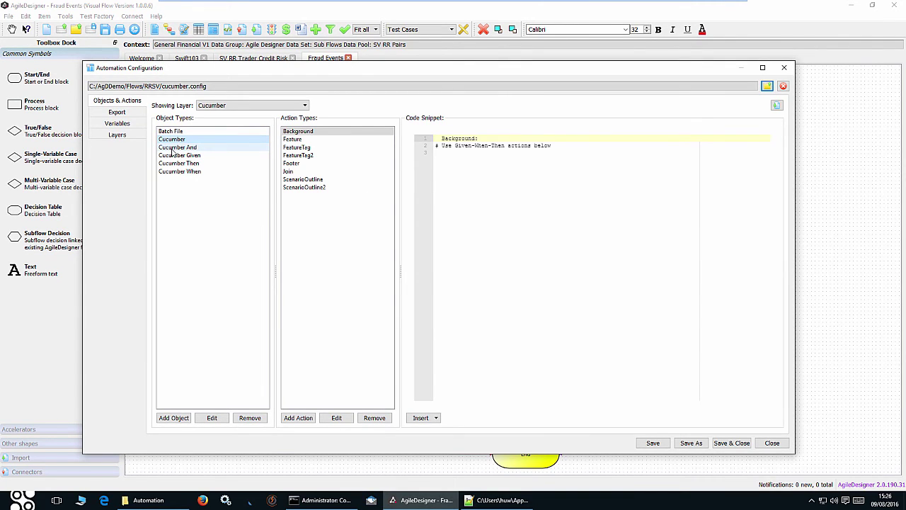
{"action": "left_click", "coordinate": [186, 172]}
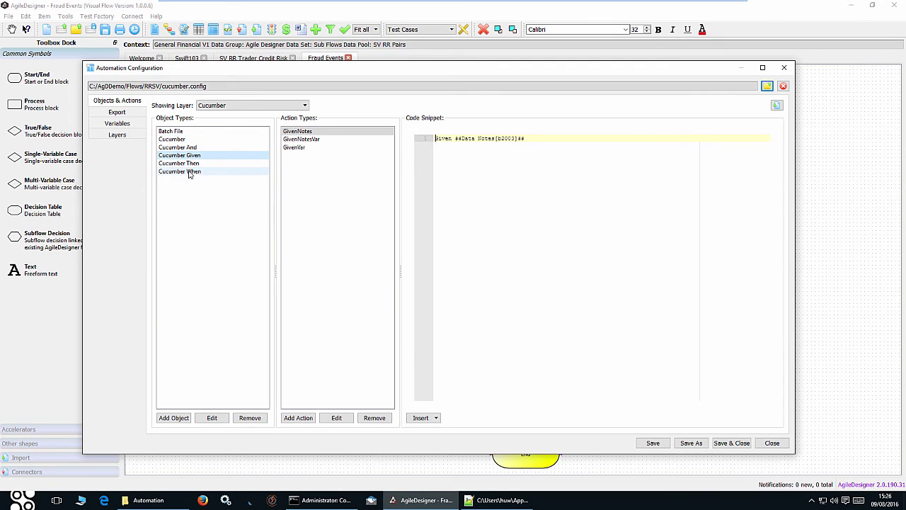
{"action": "left_click", "coordinate": [190, 164]}
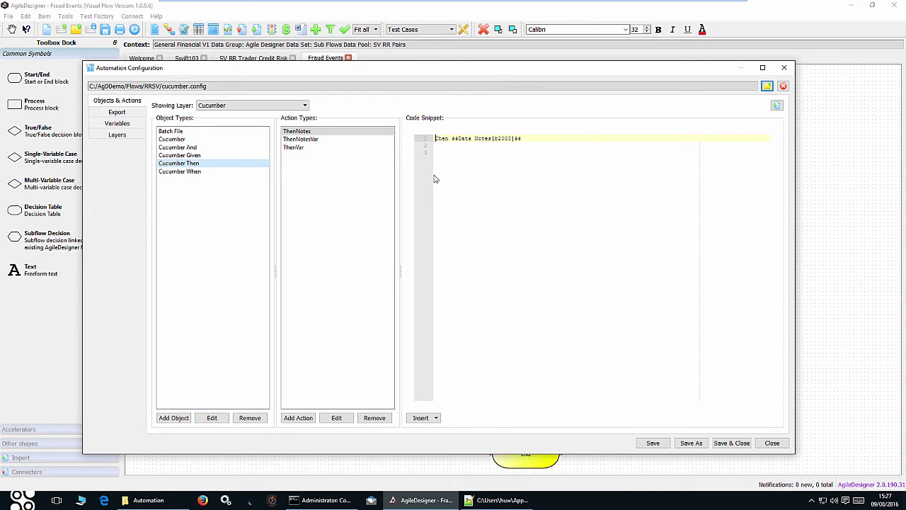
{"action": "left_click", "coordinate": [193, 155]}
{"action": "left_click", "coordinate": [293, 148]}
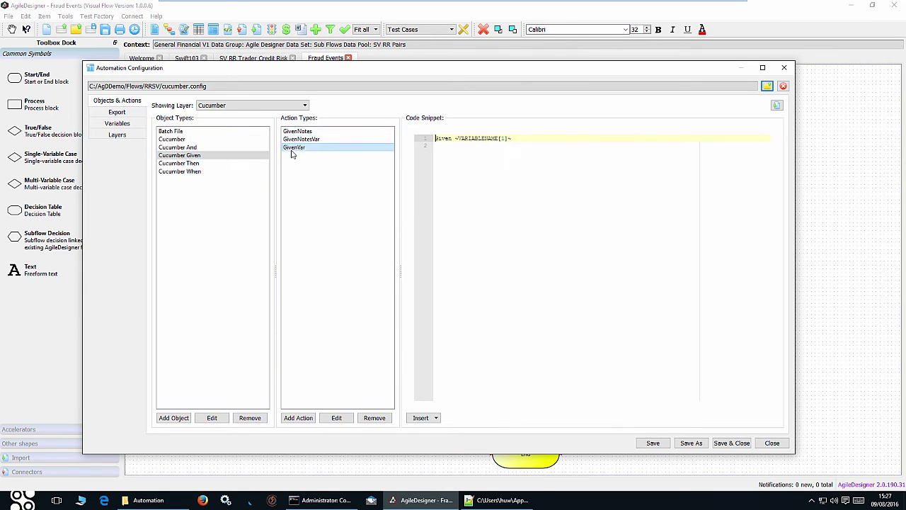
{"action": "left_click", "coordinate": [785, 68]}
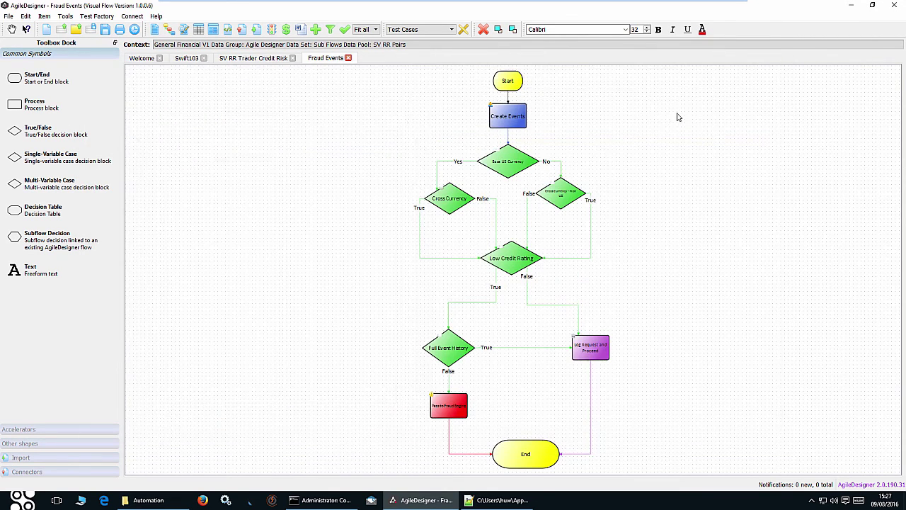
Open the stored Fraud Events test cases in Path Explorer and start their export as Automation scripts.
{"action": "left_click", "coordinate": [168, 32]}
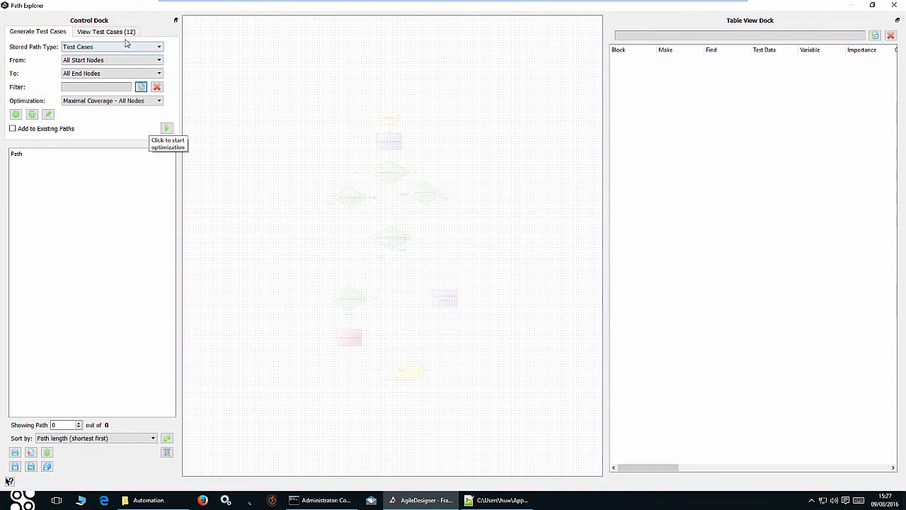
{"action": "left_click", "coordinate": [126, 32]}
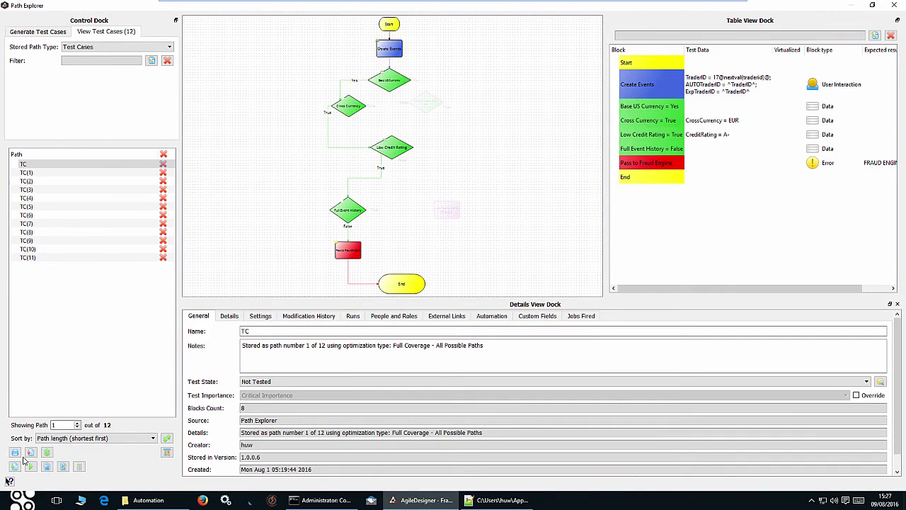
{"action": "left_click", "coordinate": [31, 453]}
{"action": "left_click", "coordinate": [453, 240]}
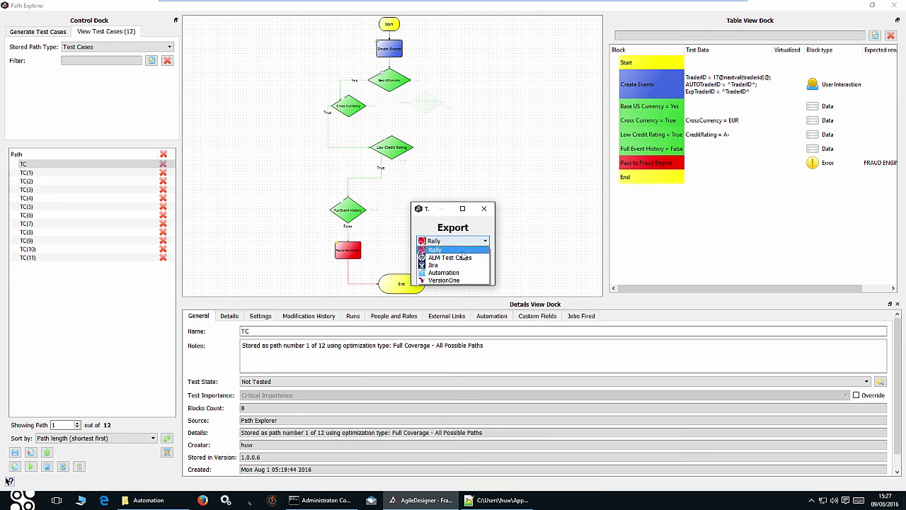
{"action": "left_click", "coordinate": [460, 272]}
{"action": "left_click", "coordinate": [432, 274]}
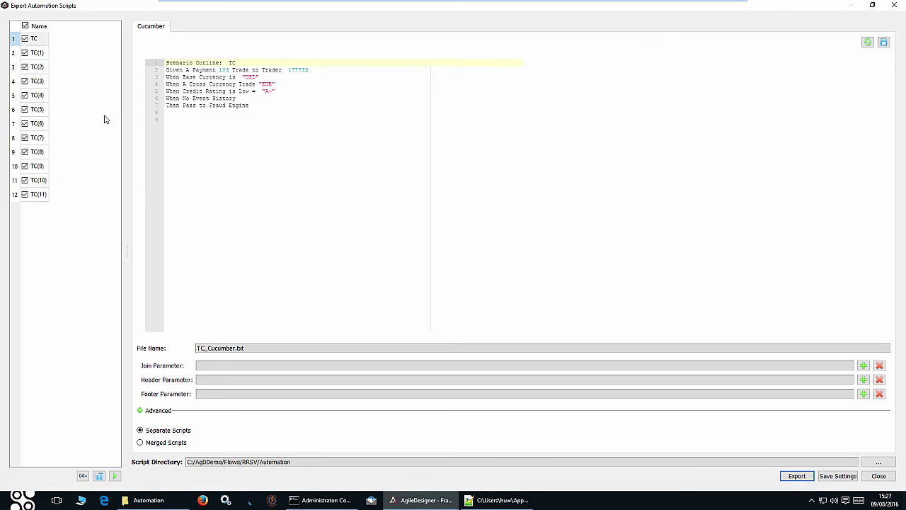
Review the Cucumber scripts for TC through TC(5), including the trader ID in the first Given line, then close the export and Path Explorer.
{"action": "left_click_drag", "start_coordinate": [288, 70], "coordinate": [310, 71]}
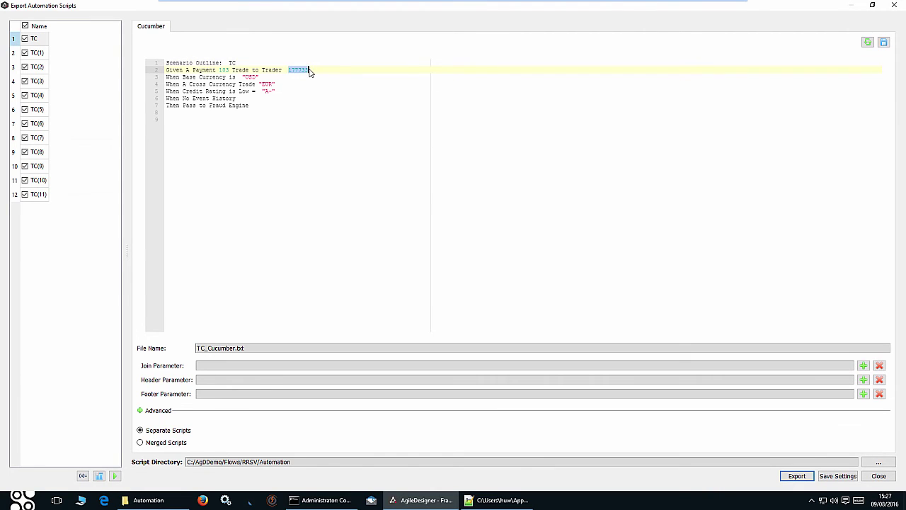
{"action": "left_click", "coordinate": [39, 54]}
{"action": "left_click", "coordinate": [39, 68]}
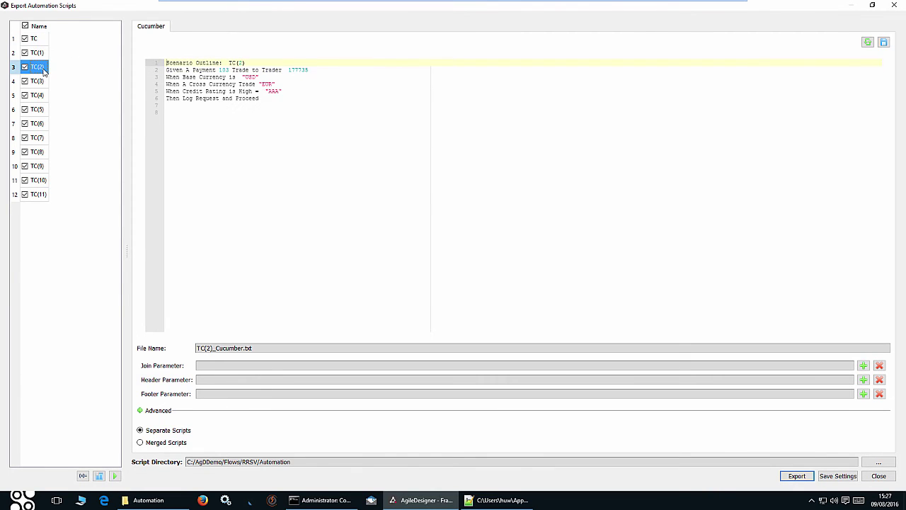
{"action": "left_click", "coordinate": [34, 83]}
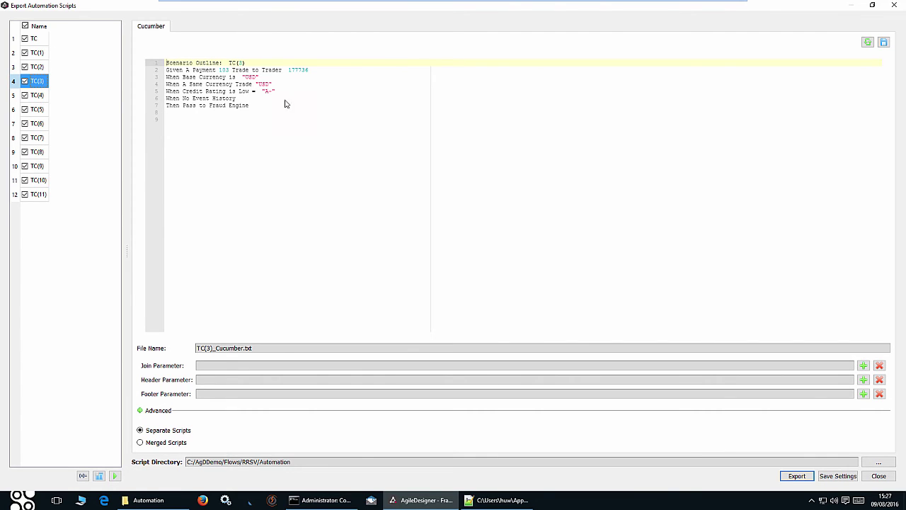
{"action": "left_click", "coordinate": [42, 95]}
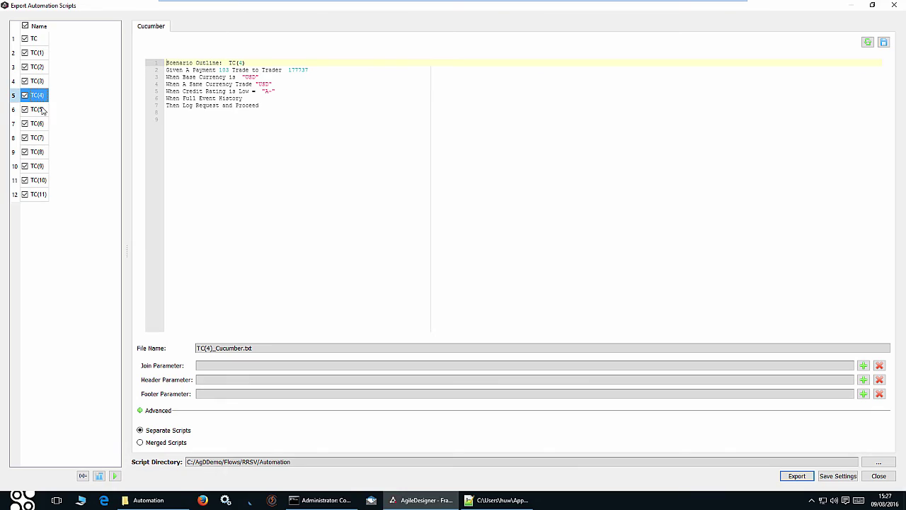
{"action": "left_click", "coordinate": [42, 109]}
{"action": "left_click", "coordinate": [898, 4]}
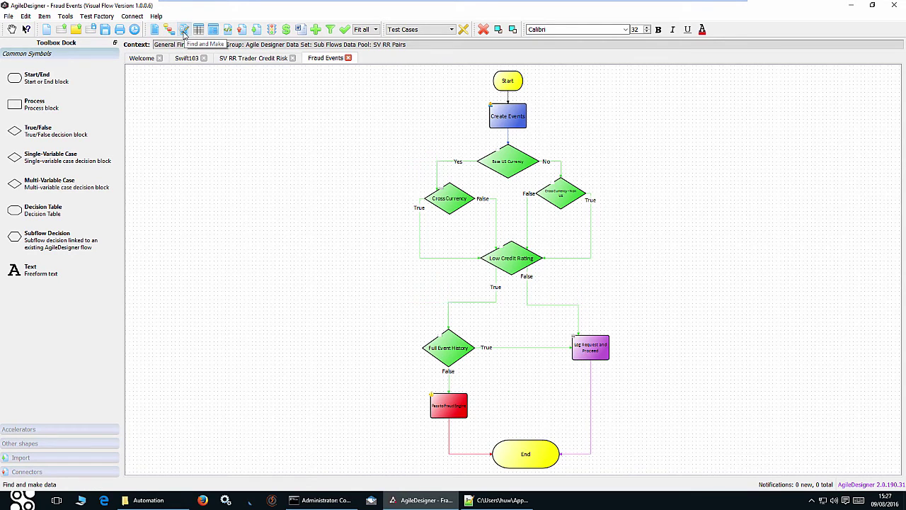
Check the BaseCurrency parameter in the Fraud Events flow properties, then close the properties.
{"action": "left_click", "coordinate": [154, 29]}
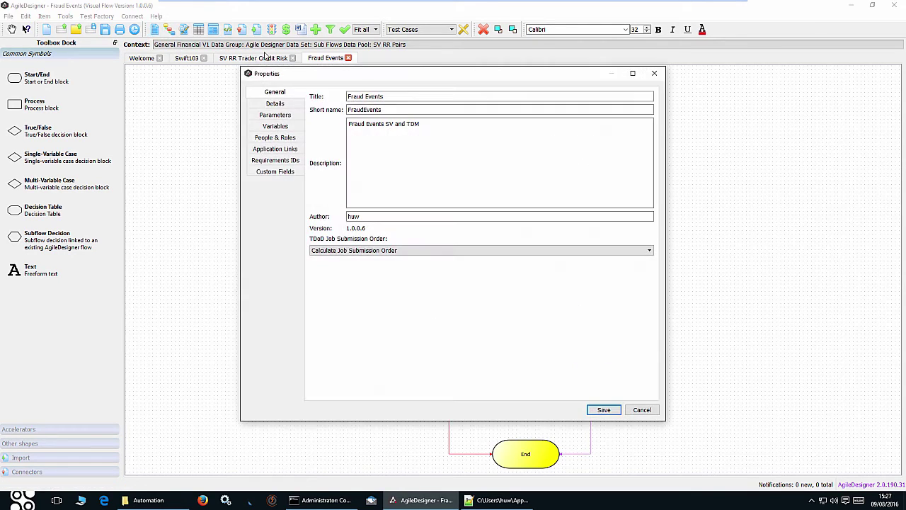
{"action": "left_click", "coordinate": [289, 115]}
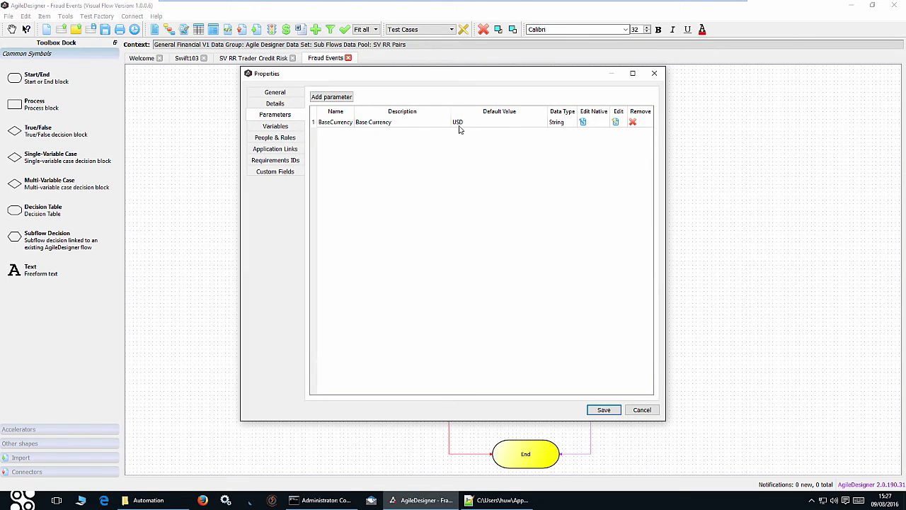
{"action": "left_click", "coordinate": [655, 73]}
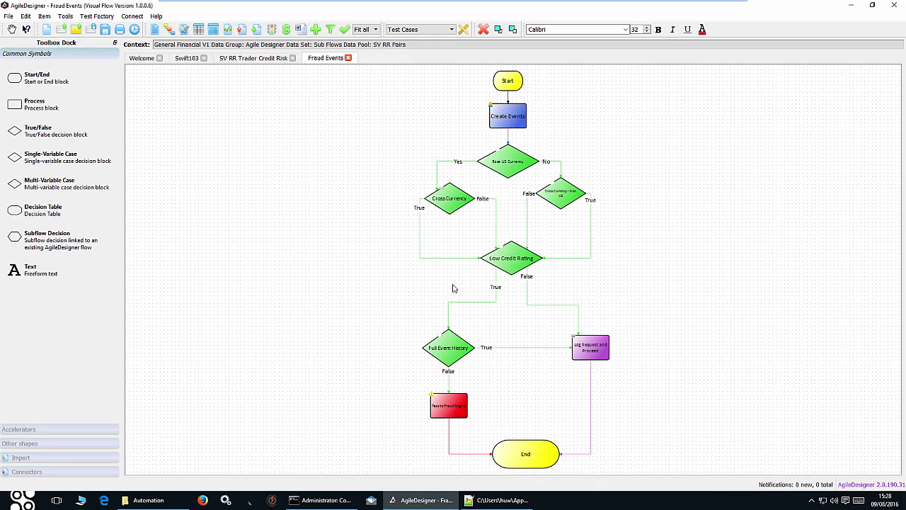
Add a Subflow Decision linked to the repository flow SV RR Trader Credit Risk, version 1.0.0.1, with the Market & History stored paths.
{"action": "left_click_drag", "start_coordinate": [28, 241], "coordinate": [383, 313]}
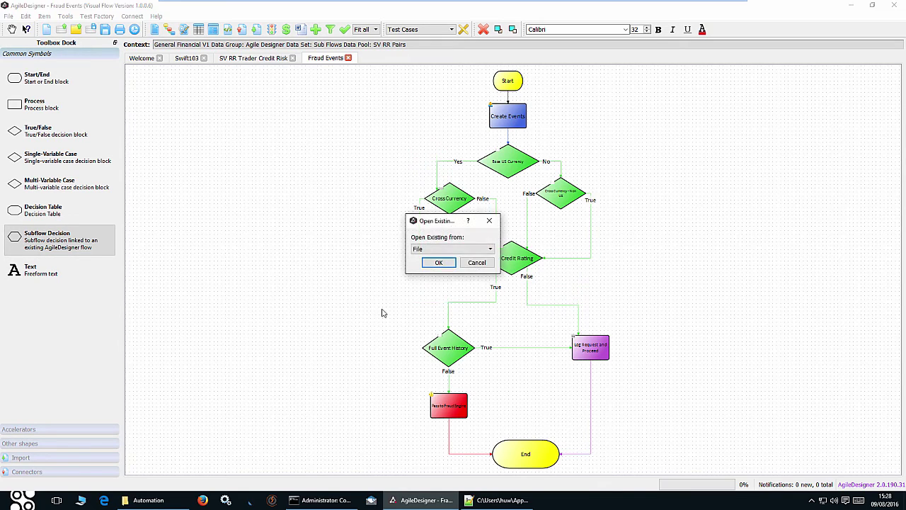
{"action": "left_click", "coordinate": [490, 249]}
{"action": "left_click", "coordinate": [453, 263]}
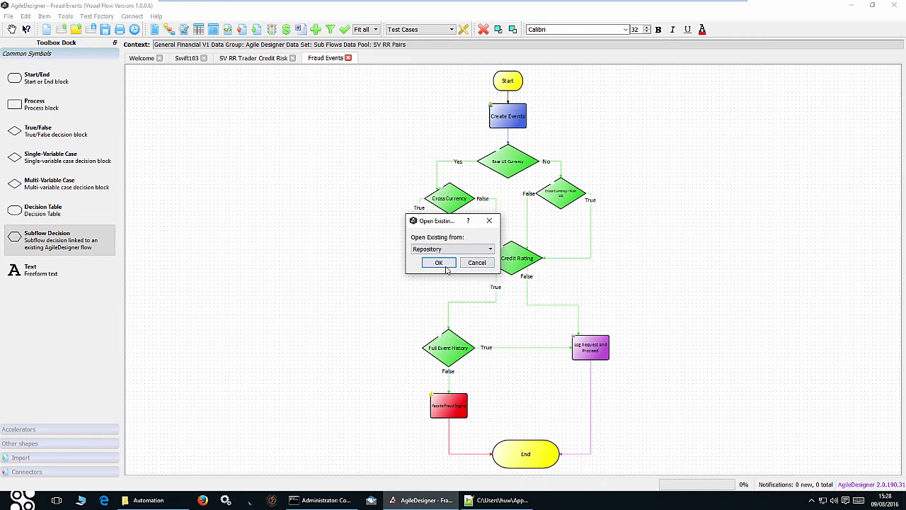
{"action": "left_click", "coordinate": [446, 268]}
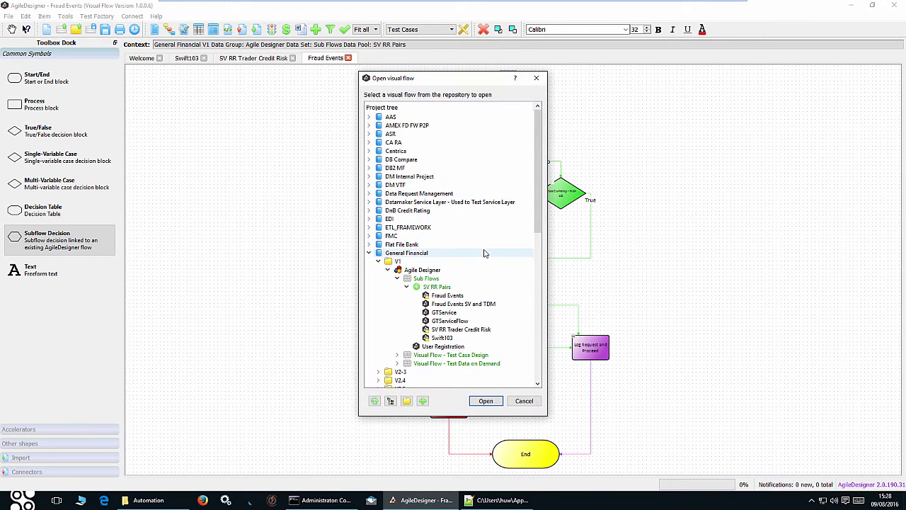
{"action": "left_click", "coordinate": [481, 332]}
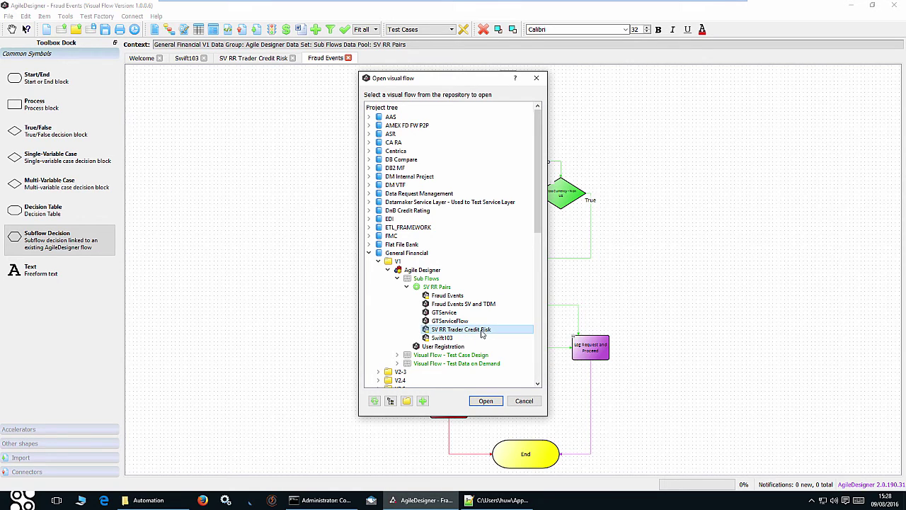
{"action": "left_click", "coordinate": [486, 400]}
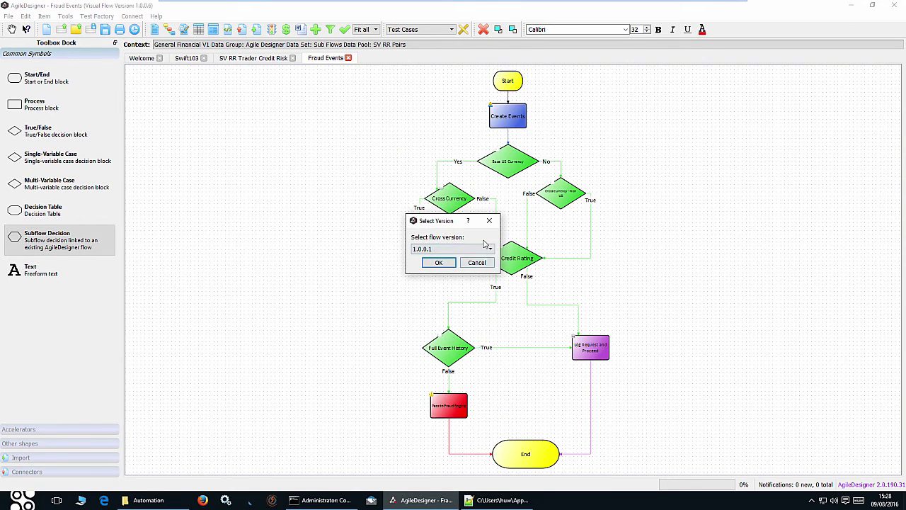
{"action": "left_click", "coordinate": [439, 263]}
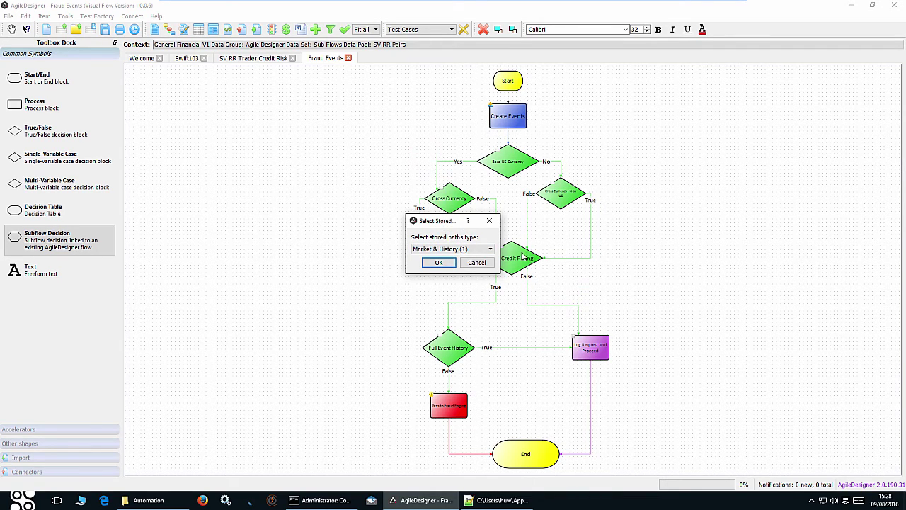
{"action": "left_click", "coordinate": [490, 250]}
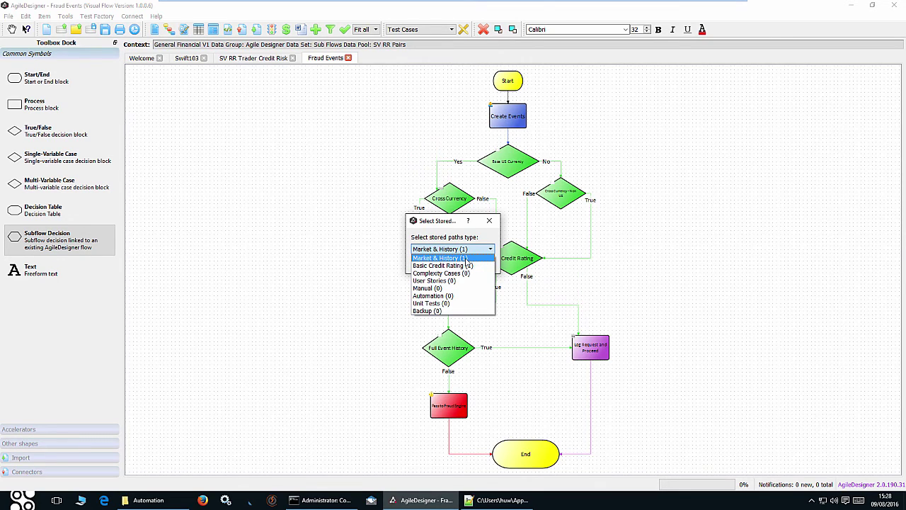
{"action": "left_click", "coordinate": [467, 262]}
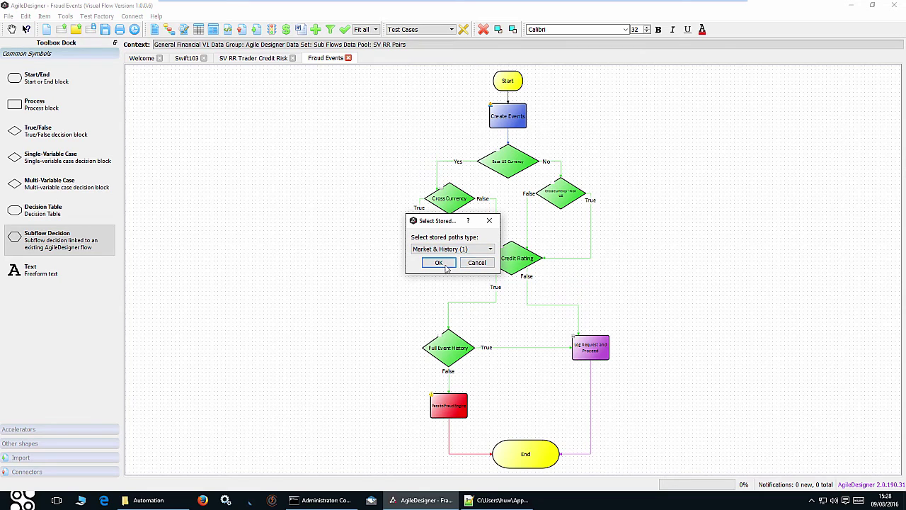
{"action": "left_click", "coordinate": [446, 267]}
Place the new subflow block on the True branch between Full Event History and Log Request and Proceed.
{"action": "left_click_drag", "start_coordinate": [409, 309], "coordinate": [543, 331]}
{"action": "left_click", "coordinate": [586, 347]}
{"action": "mouse_move", "coordinate": [598, 347]}
{"action": "left_mouse_down"}
{"action": "mouse_move", "coordinate": [525, 335]}
{"action": "mouse_move", "coordinate": [549, 354]}
{"action": "mouse_move", "coordinate": [602, 347]}
{"action": "left_mouse_up"}
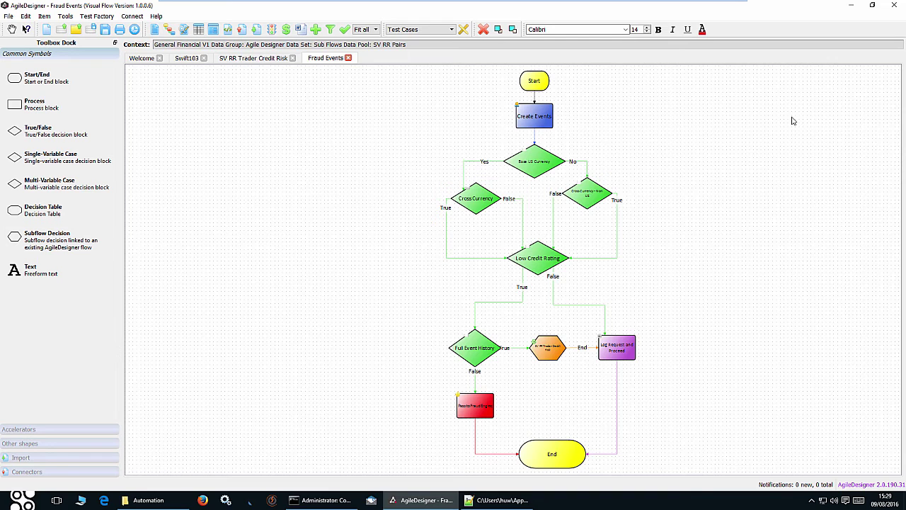
Open the Fraud Events SV and TDM flow from the SV RR Pairs folder of the repository.
{"action": "left_click", "coordinate": [63, 35]}
{"action": "left_click", "coordinate": [474, 304]}
{"action": "left_click", "coordinate": [485, 401]}
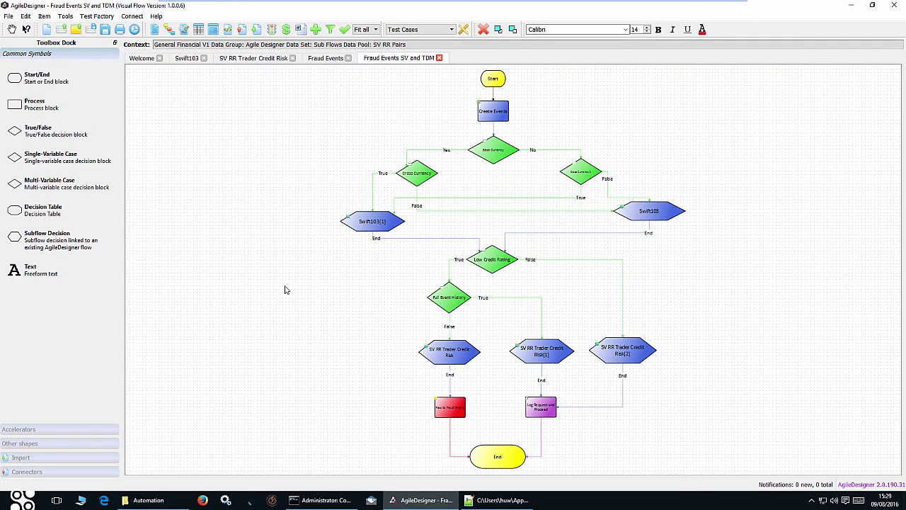
Examine where the Swift103 and SV RR Trader Credit Risk subflow blocks sit in the Fraud Events SV and TDM flow.
{"action": "left_click", "coordinate": [708, 206]}
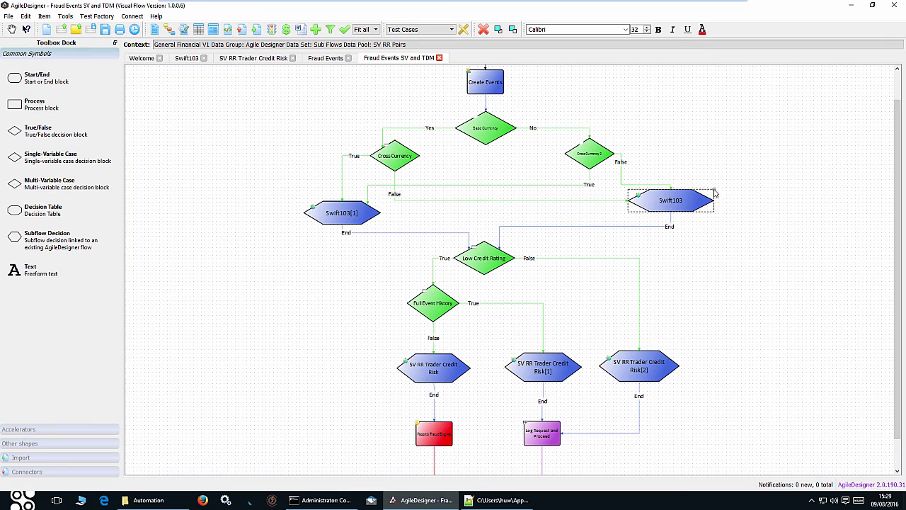
{"action": "left_click", "coordinate": [850, 243]}
{"action": "left_click", "coordinate": [346, 218]}
{"action": "left_click", "coordinate": [669, 201]}
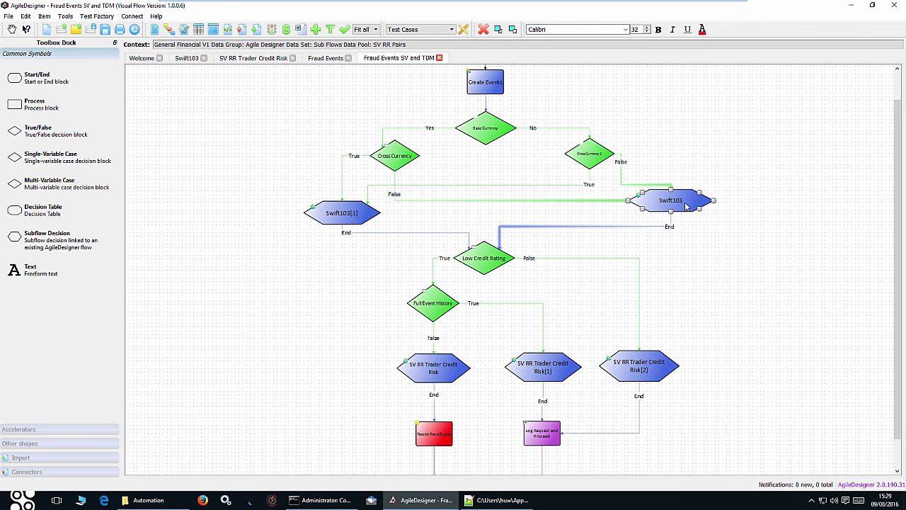
{"action": "left_click", "coordinate": [360, 213]}
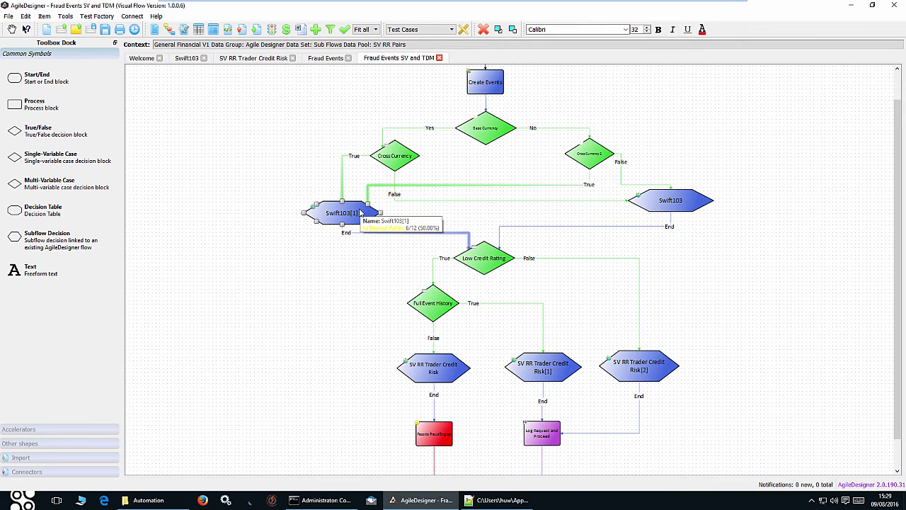
{"action": "left_click", "coordinate": [556, 367]}
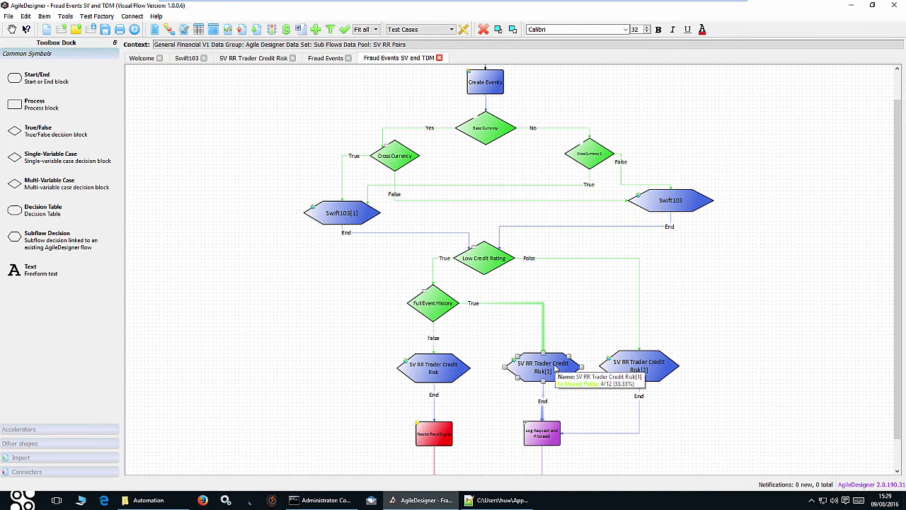
{"action": "left_click", "coordinate": [706, 328]}
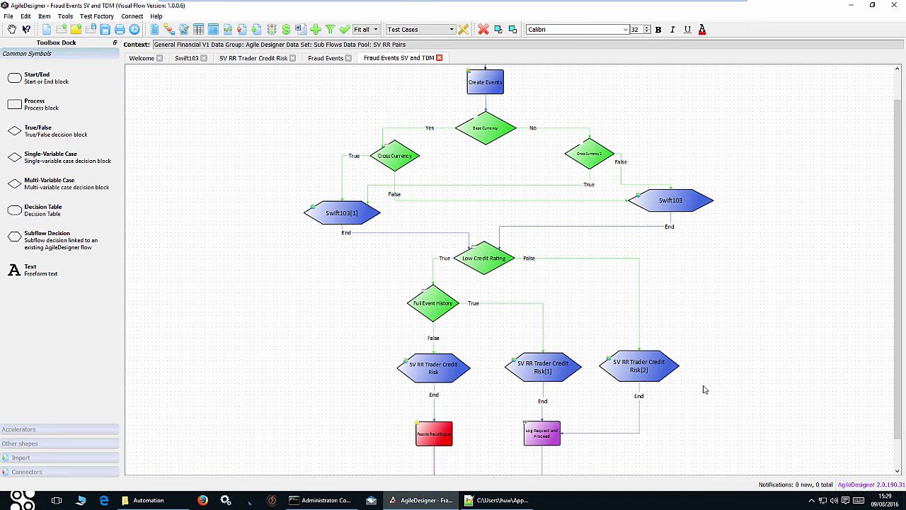
{"action": "left_click", "coordinate": [441, 370]}
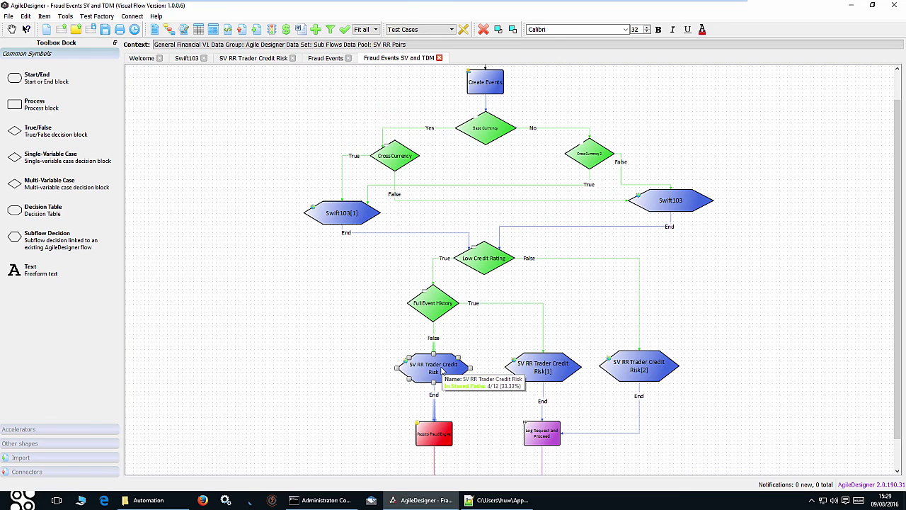
Check the subflow parameters of the SV RR Trader Credit Risk[1] block, then close its properties.
{"action": "left_click", "coordinate": [531, 369]}
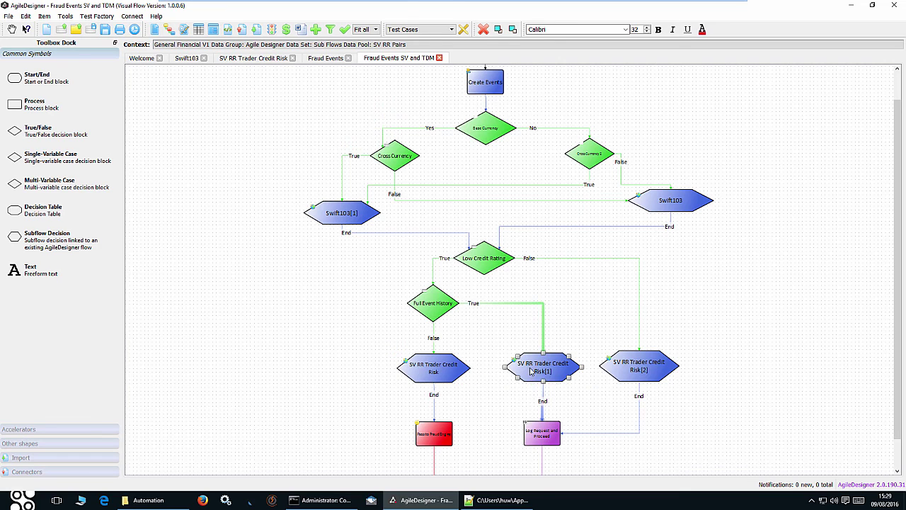
{"action": "double_click", "coordinate": [531, 369]}
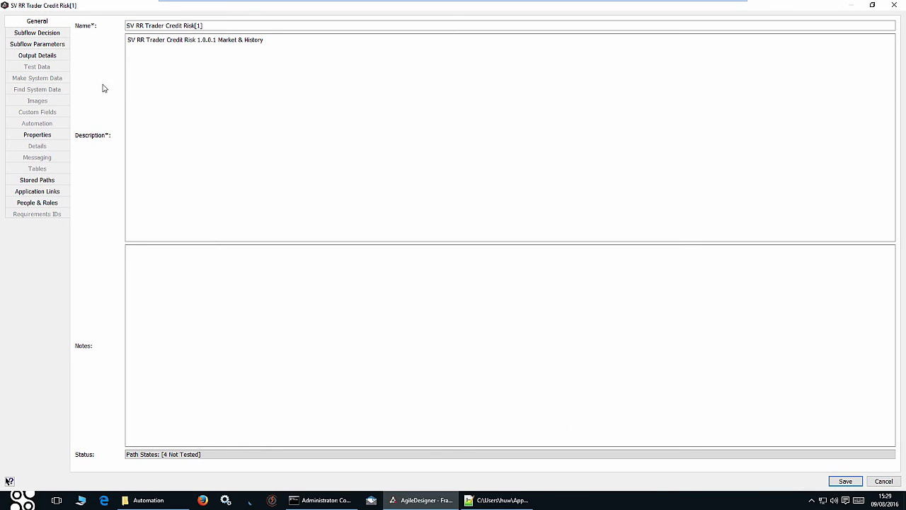
{"action": "left_click", "coordinate": [59, 46]}
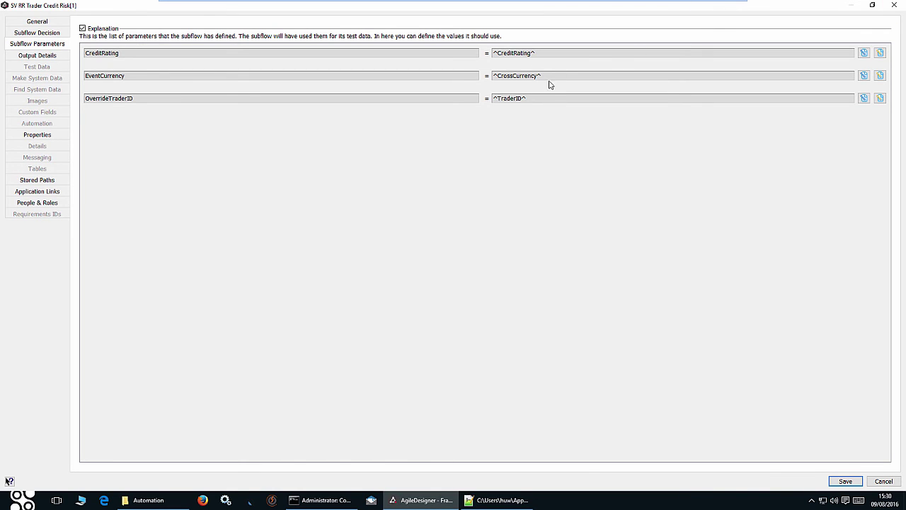
{"action": "left_click", "coordinate": [894, 5]}
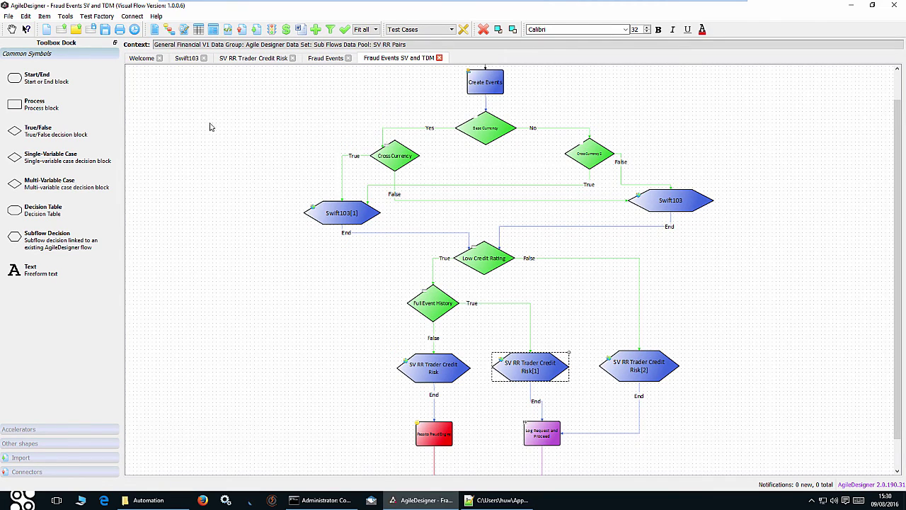
Open the flow's stored test cases in Path Explorer and review the paths of TC(1) and TC(3).
{"action": "left_click", "coordinate": [170, 34]}
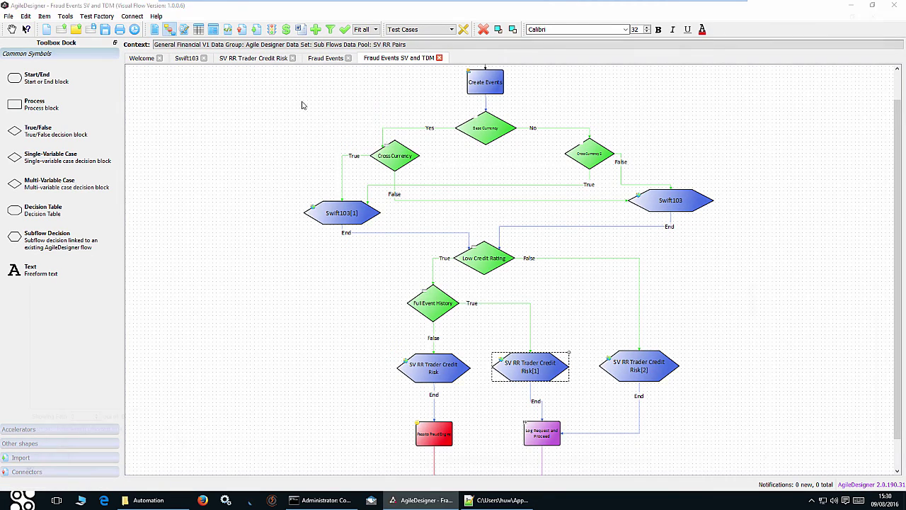
{"action": "left_click", "coordinate": [124, 32]}
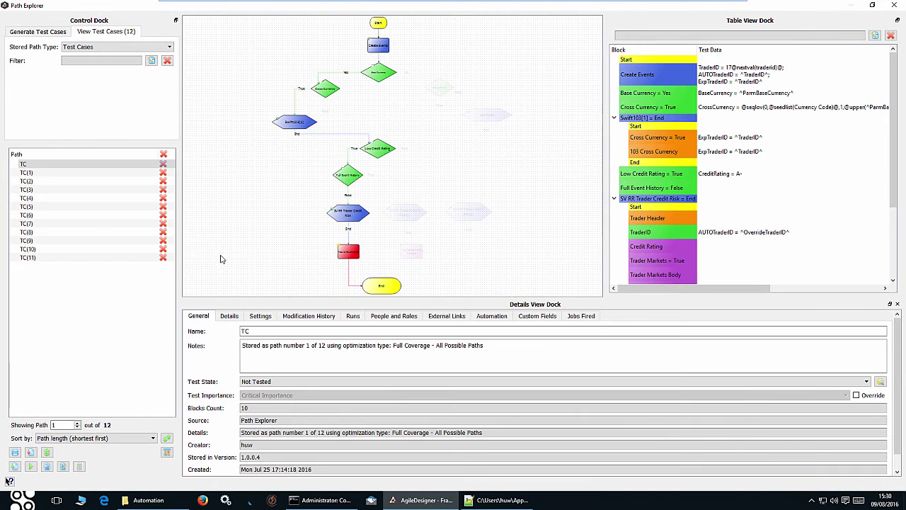
{"action": "left_click", "coordinate": [80, 173]}
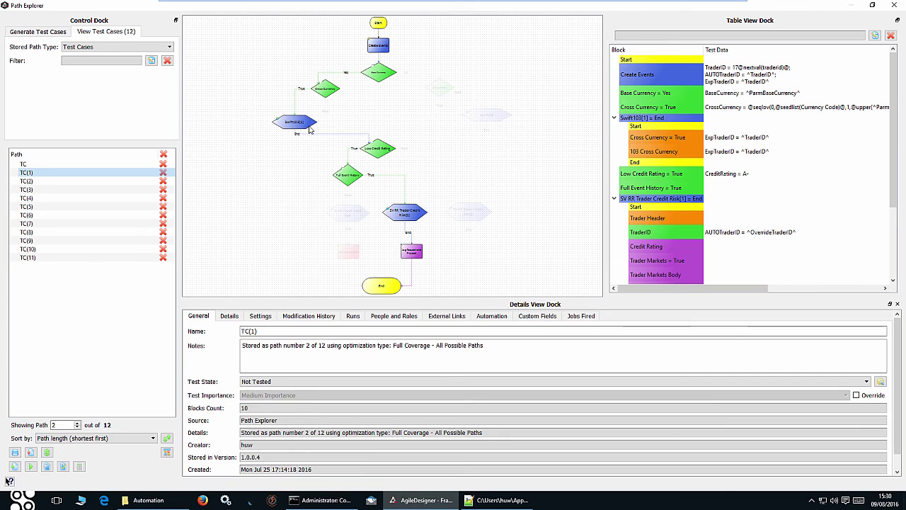
{"action": "left_click", "coordinate": [100, 189]}
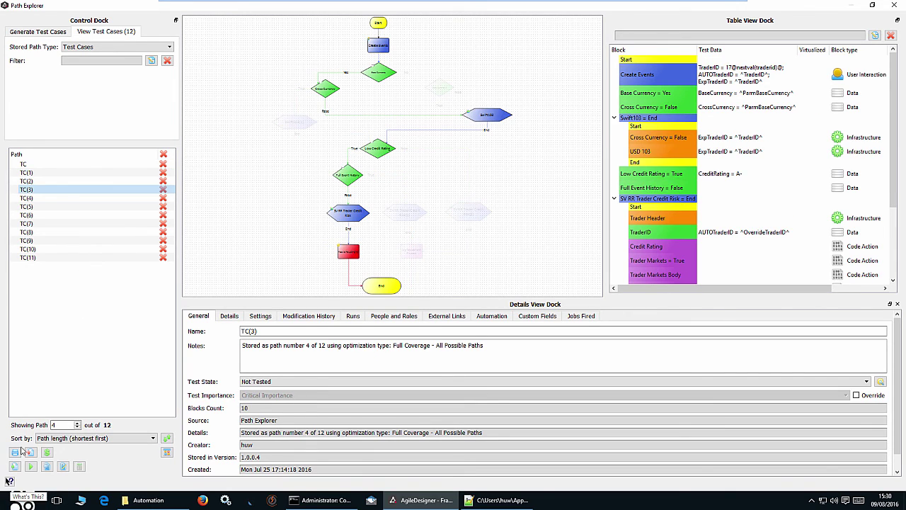
Start exporting the Fraud Events SV and TDM test cases as Automation scripts.
{"action": "left_click", "coordinate": [30, 452]}
{"action": "left_click", "coordinate": [467, 241]}
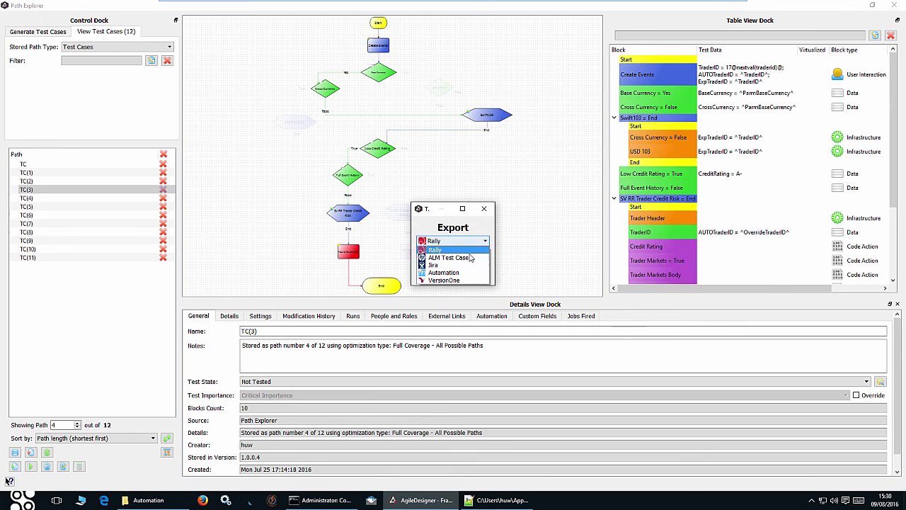
{"action": "left_click", "coordinate": [467, 269]}
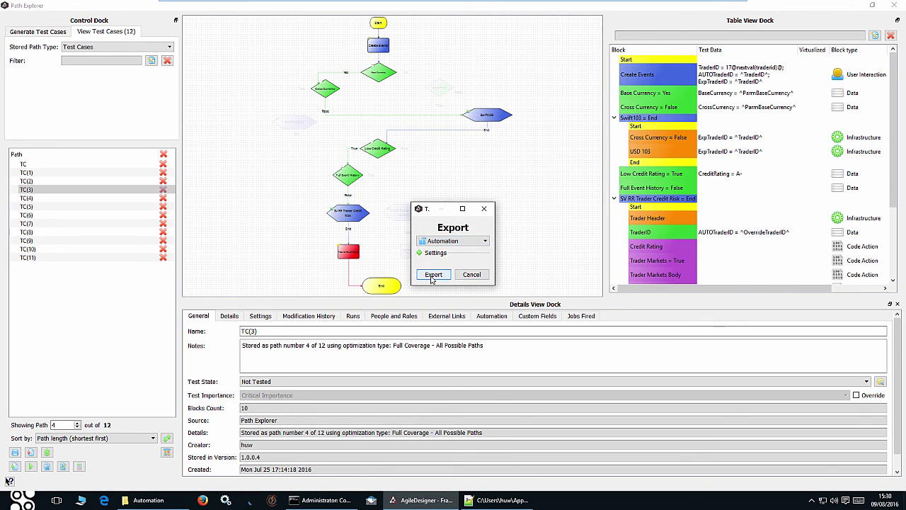
{"action": "left_click", "coordinate": [429, 275]}
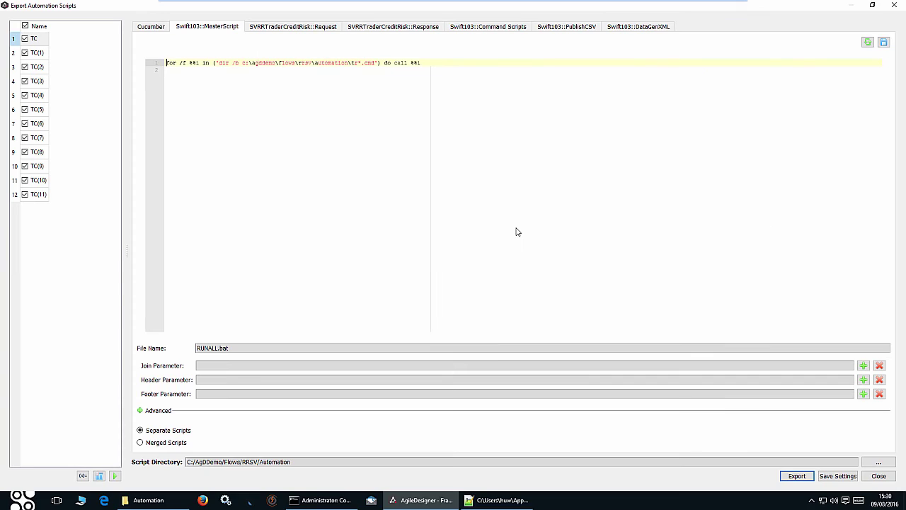
Review TC(1)'s Cucumber script against its SVRRTraderCreditRisk request and response and the Swift103 PublishCSV script.
{"action": "left_click", "coordinate": [152, 27]}
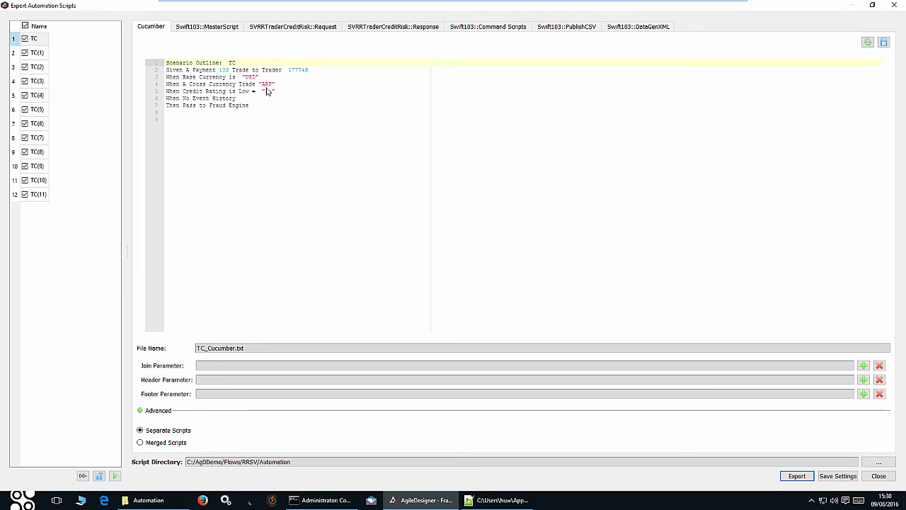
{"action": "left_click", "coordinate": [41, 54]}
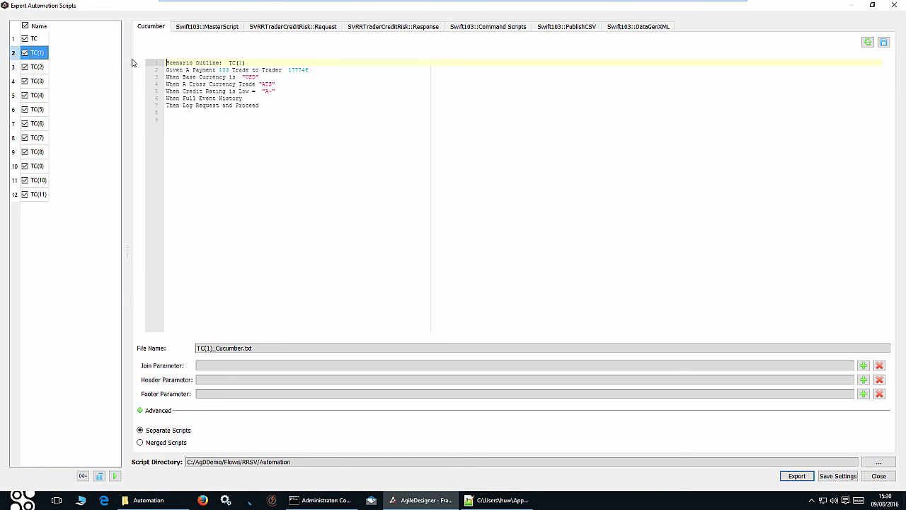
{"action": "left_click", "coordinate": [310, 28]}
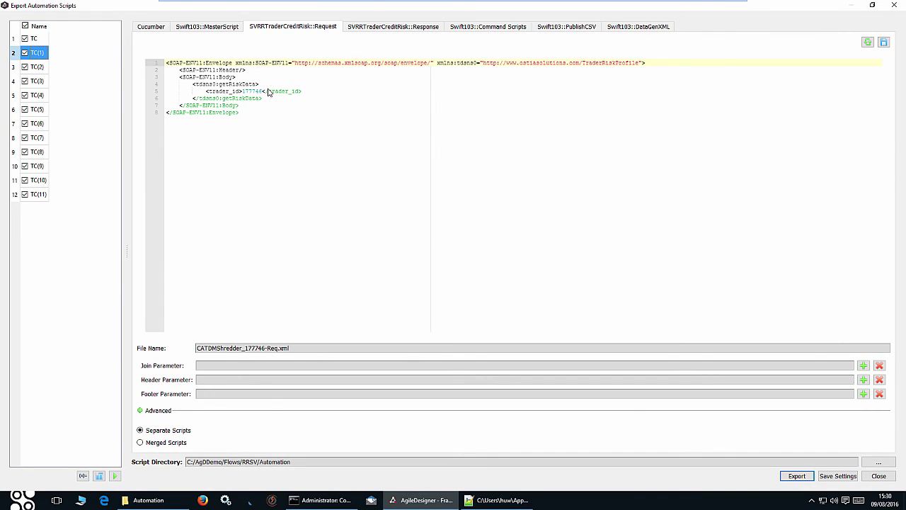
{"action": "left_click", "coordinate": [407, 30]}
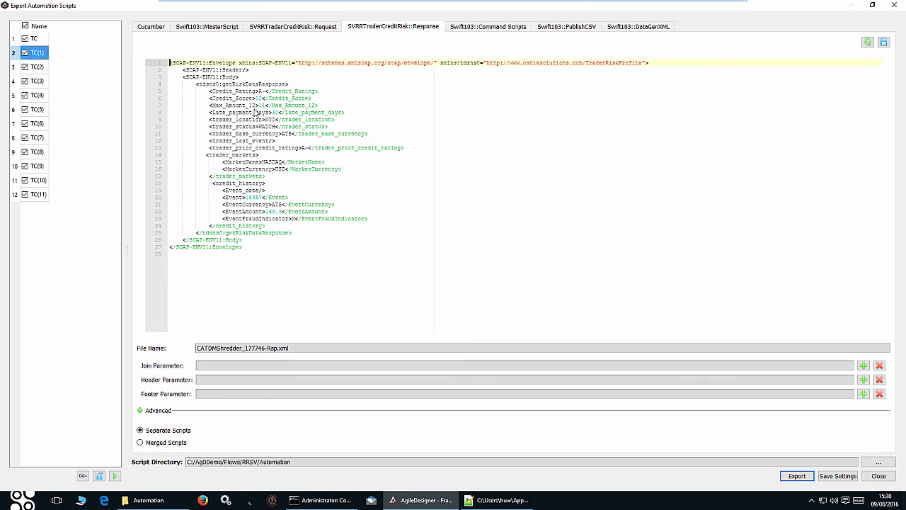
{"action": "left_click", "coordinate": [158, 28]}
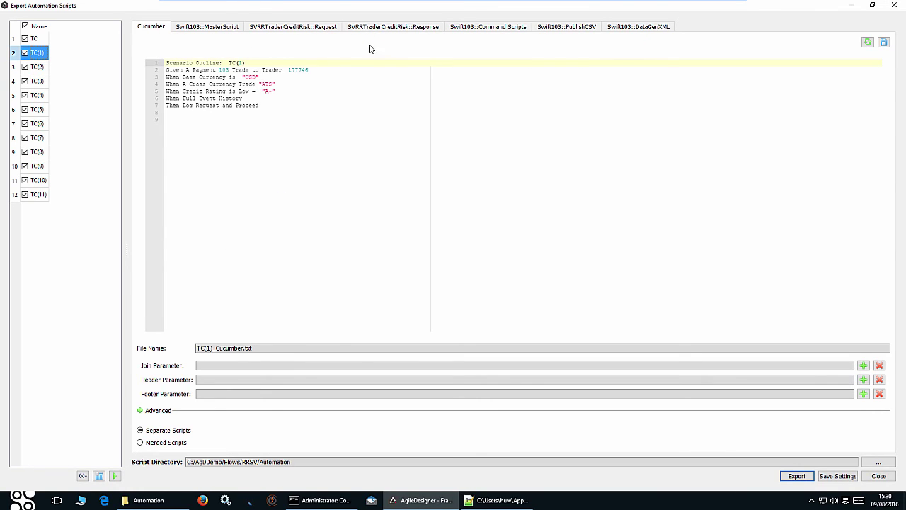
{"action": "left_click", "coordinate": [415, 32]}
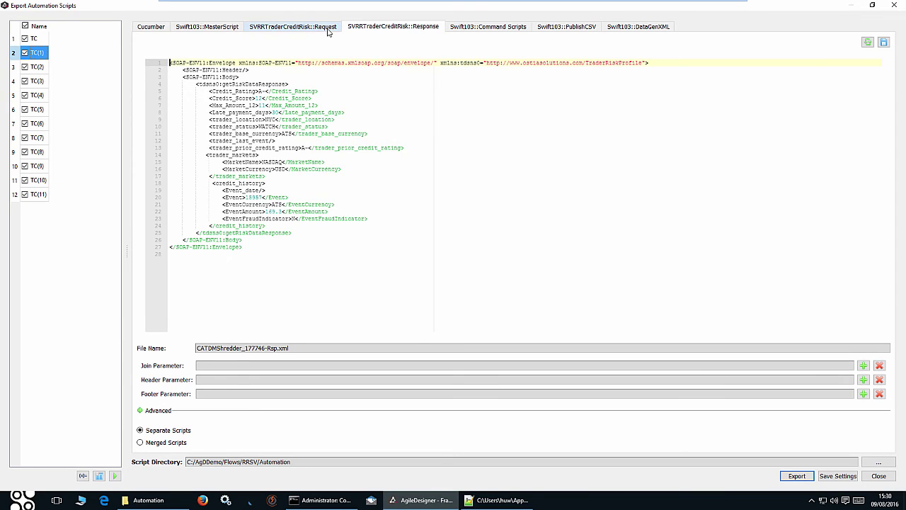
{"action": "left_click", "coordinate": [328, 31]}
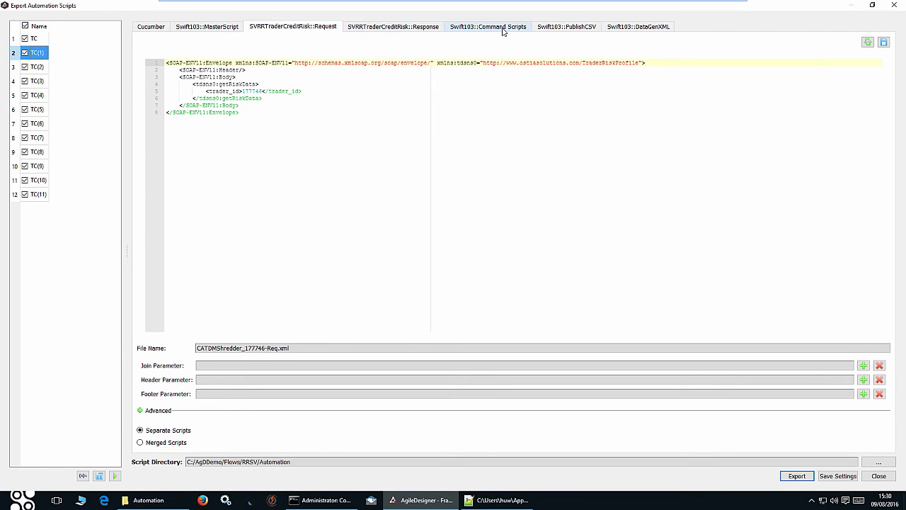
{"action": "left_click", "coordinate": [574, 28]}
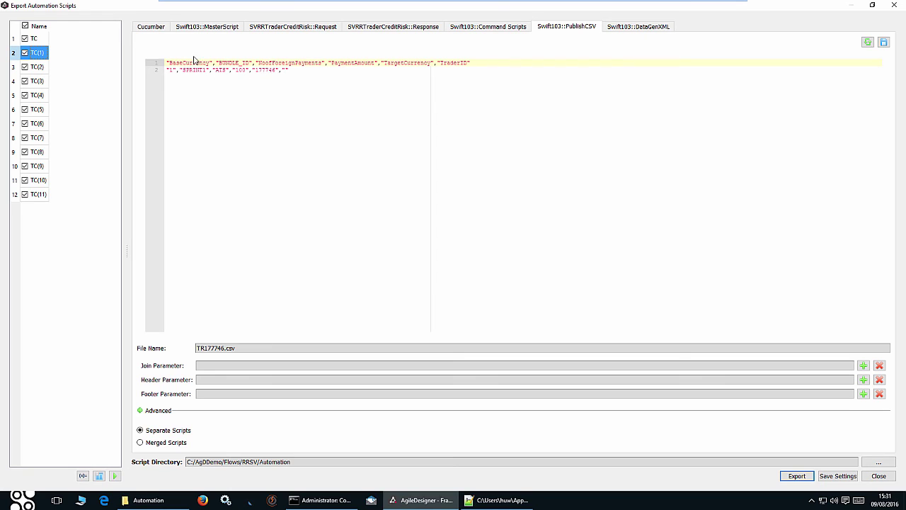
Export the automation scripts of all test cases with all SVRRTraderCreditRisk, Swift103 and Cucumber layers to C:/AgDDemo/Flows/RRSV/Automation.
{"action": "left_click", "coordinate": [155, 29]}
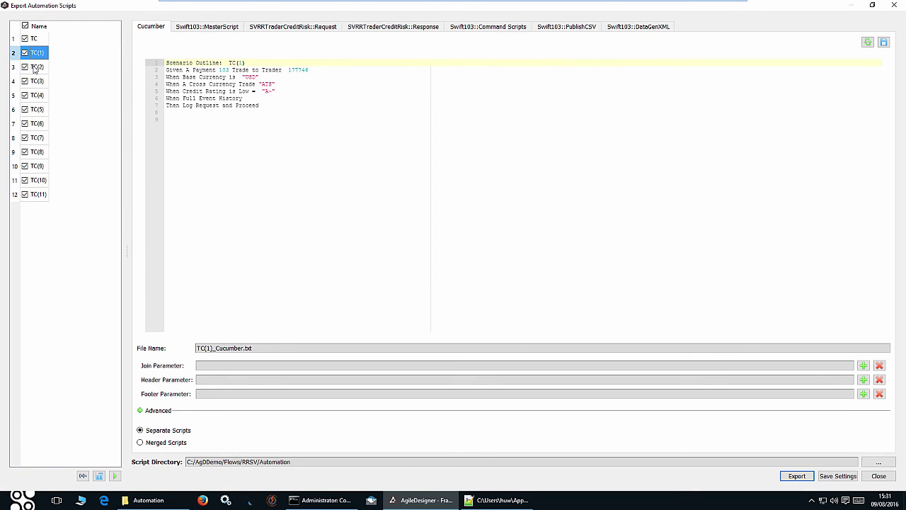
{"action": "left_click", "coordinate": [150, 501]}
{"action": "left_click", "coordinate": [394, 500]}
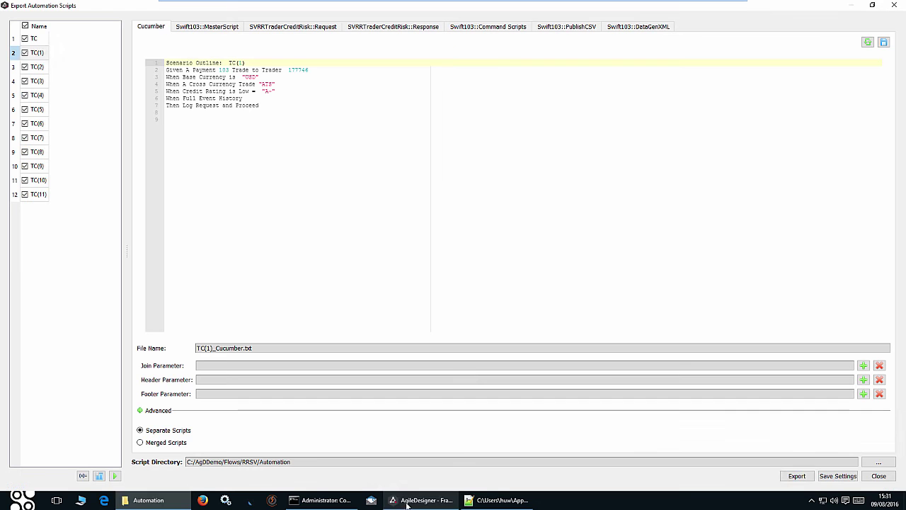
{"action": "left_click", "coordinate": [797, 475]}
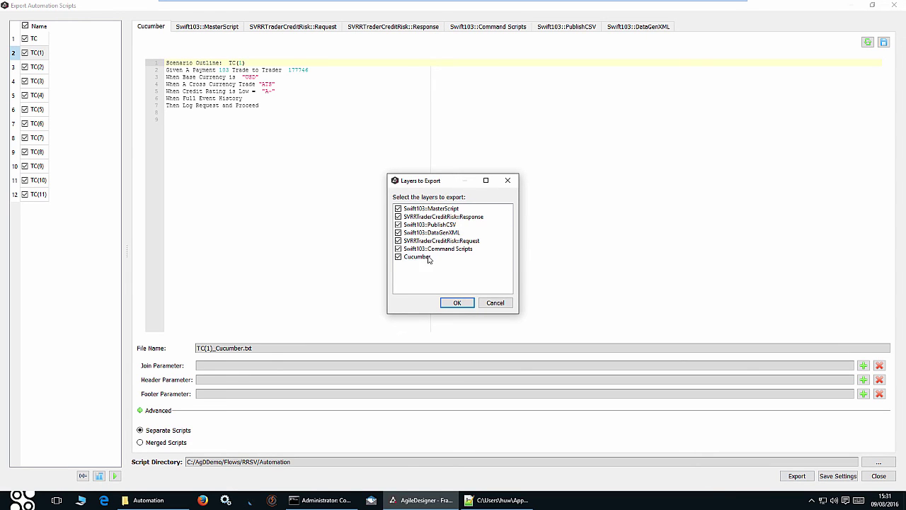
{"action": "left_click", "coordinate": [464, 305]}
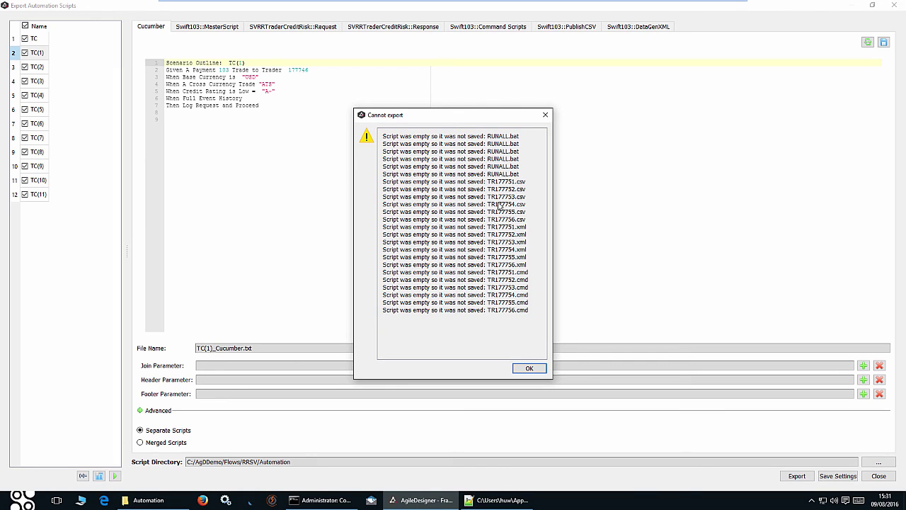
{"action": "left_click", "coordinate": [530, 369]}
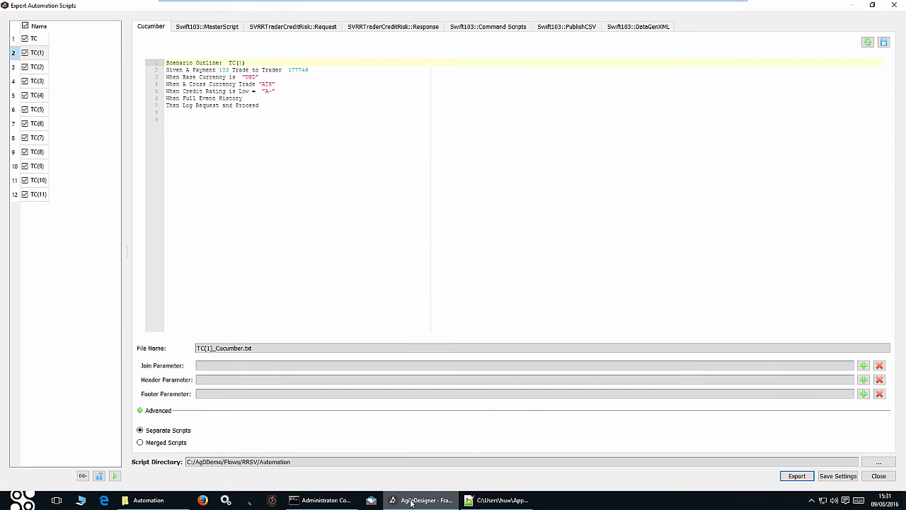
Look through the exported request, response, Cucumber and TR files in the Automation folder in File Explorer.
{"action": "left_click", "coordinate": [148, 500]}
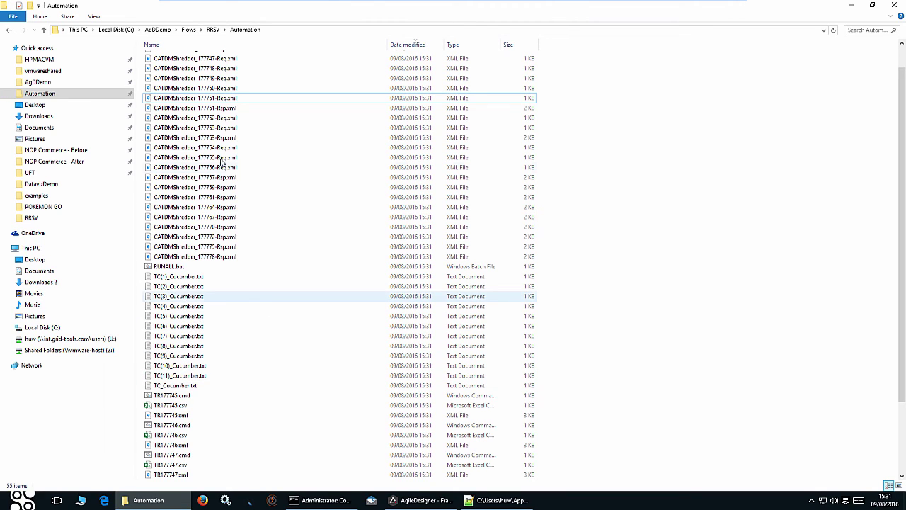
{"action": "scroll", "coordinate": [239, 85], "scroll_direction": "up", "scroll_amount": 1}
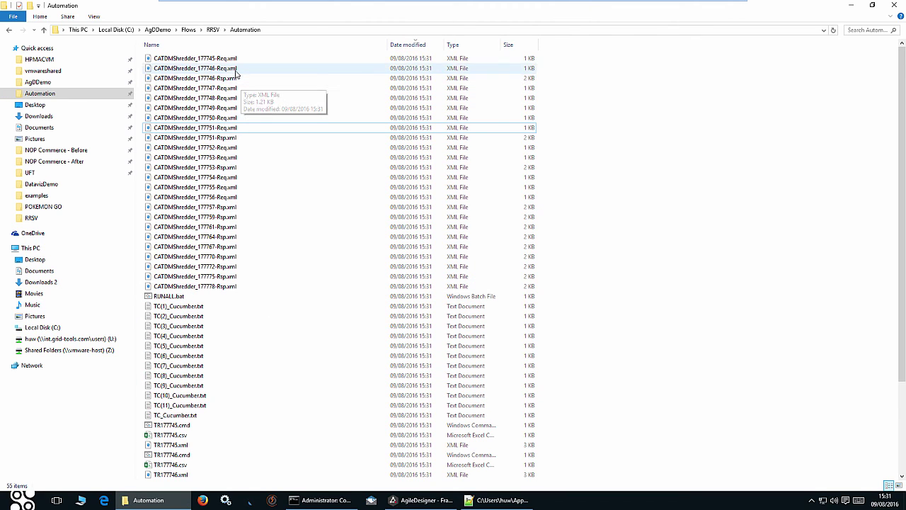
{"action": "scroll", "coordinate": [238, 80], "scroll_direction": "down", "scroll_amount": 2}
{"action": "scroll", "coordinate": [238, 77], "scroll_direction": "down", "scroll_amount": 2}
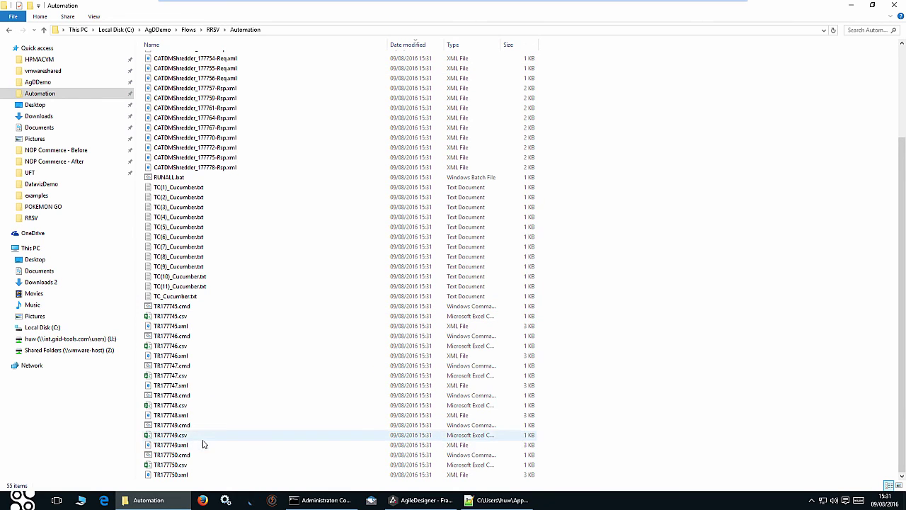
Switch back to AgileDesigner and review TC(1)'s Swift103 Command Scripts, its Cucumber script and the export's flow parameters.
{"action": "left_click", "coordinate": [408, 503]}
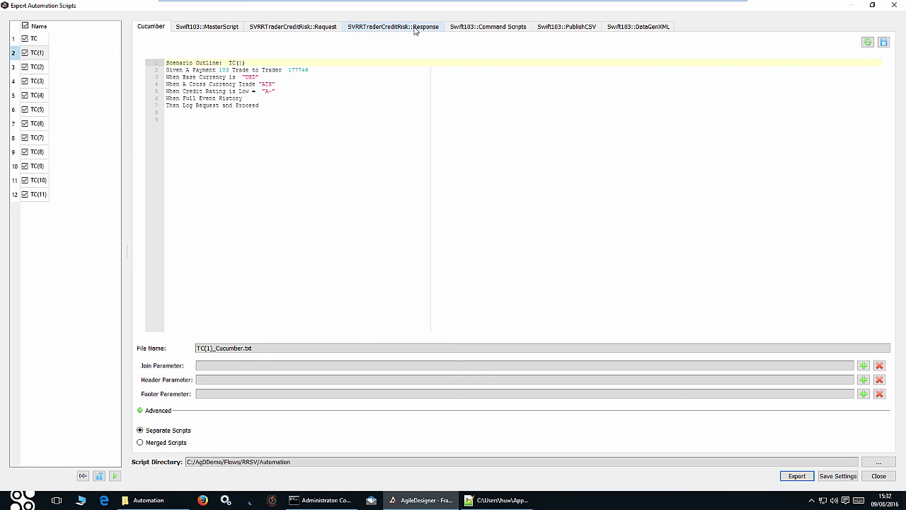
{"action": "left_click", "coordinate": [493, 28]}
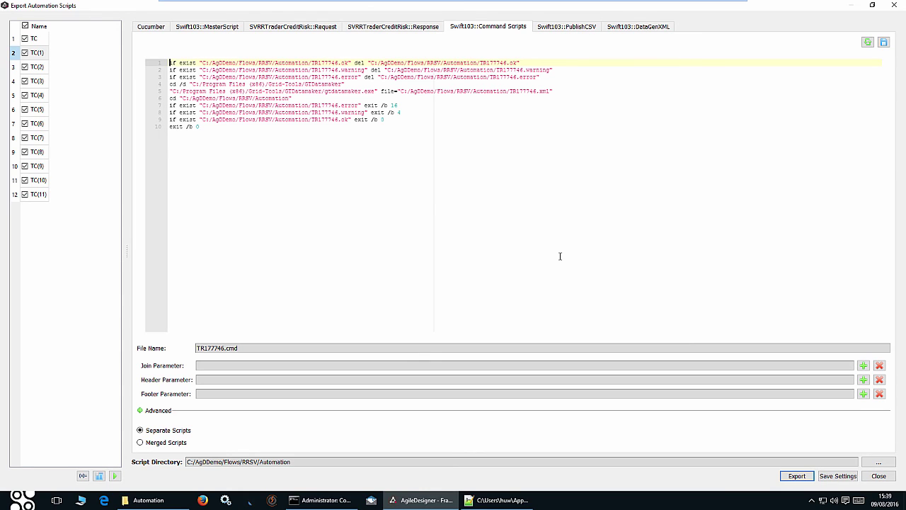
{"action": "left_click", "coordinate": [159, 28]}
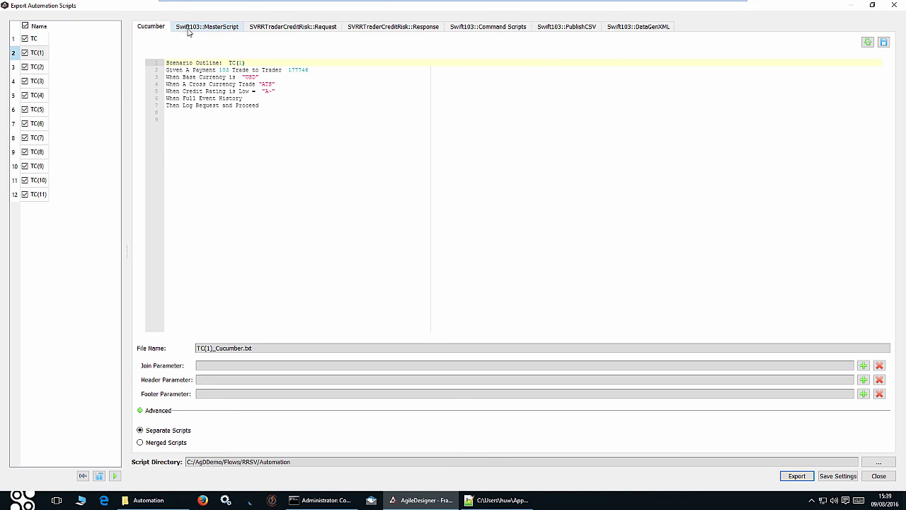
{"action": "left_click", "coordinate": [82, 476]}
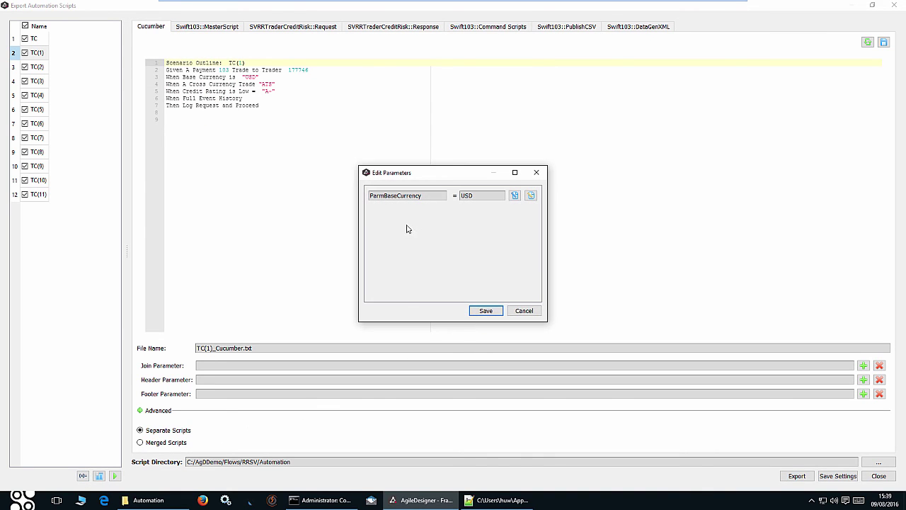
{"action": "left_click", "coordinate": [531, 312]}
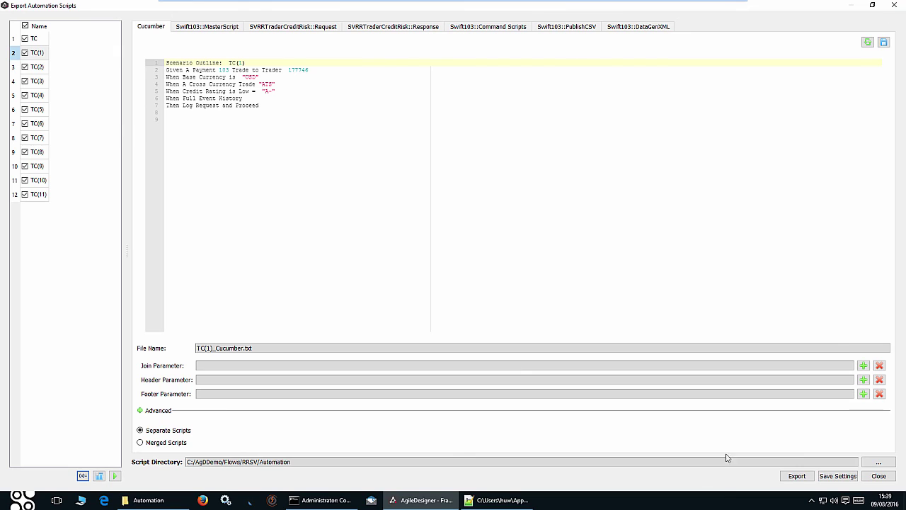
Save the export settings as batch files in the C:/AgDDemo/Flows/RRSV folder, leaving the script directory unchanged.
{"action": "left_click", "coordinate": [882, 463]}
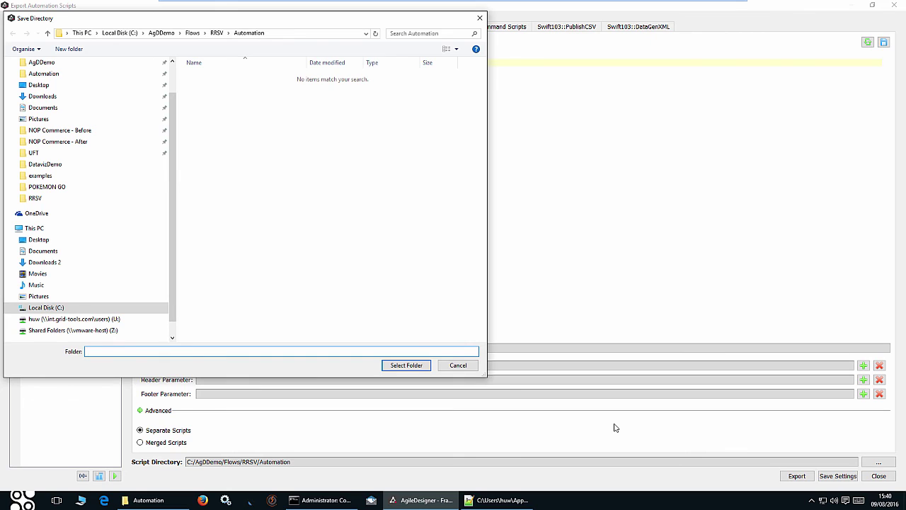
{"action": "left_click", "coordinate": [475, 365]}
{"action": "left_click", "coordinate": [844, 480]}
{"action": "left_click", "coordinate": [217, 33]}
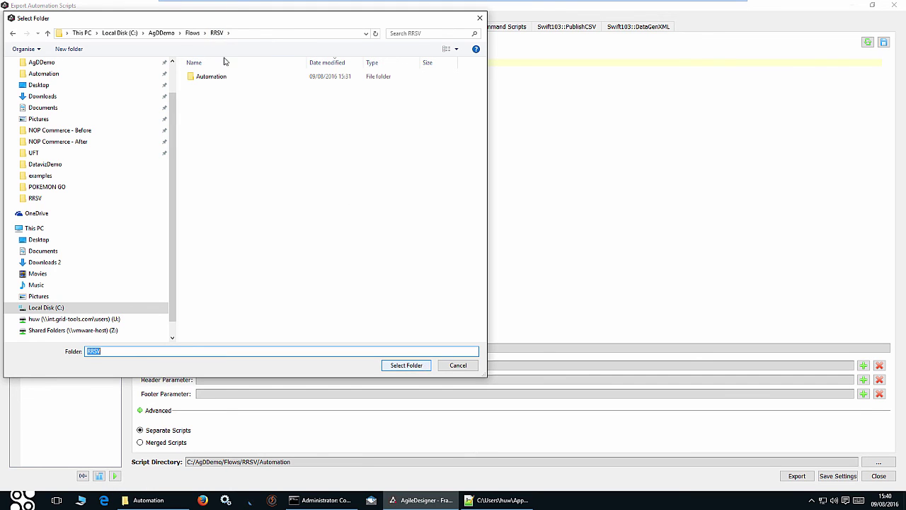
{"action": "left_click", "coordinate": [405, 365]}
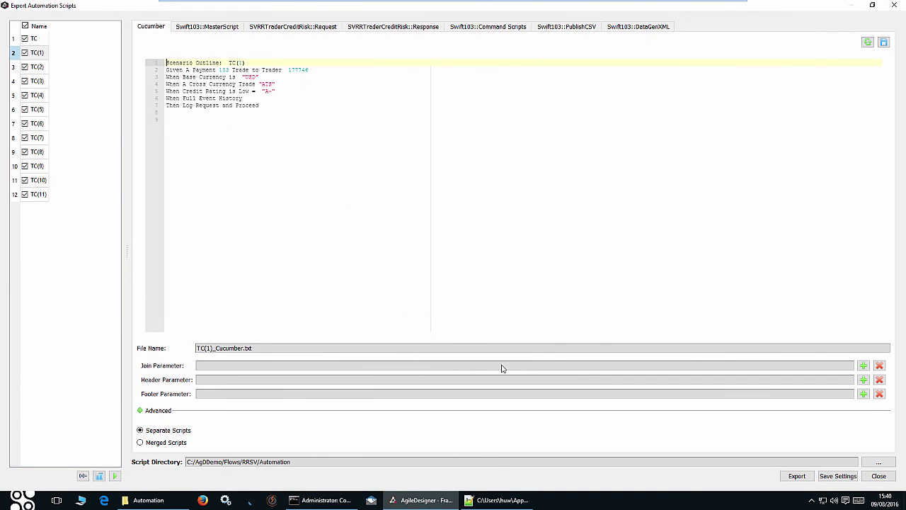
Open the RRSV folder in File Explorer and list its files by modification date, newest first.
{"action": "left_click", "coordinate": [151, 499]}
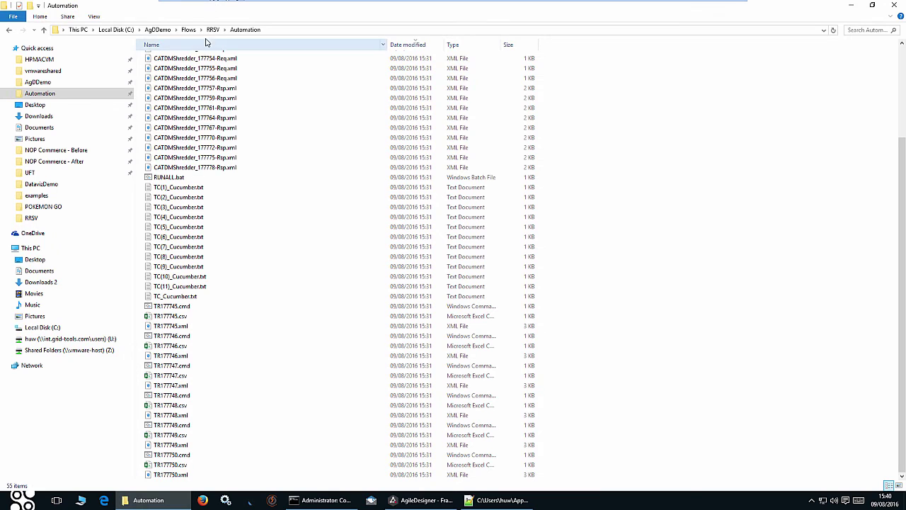
{"action": "left_click", "coordinate": [212, 29]}
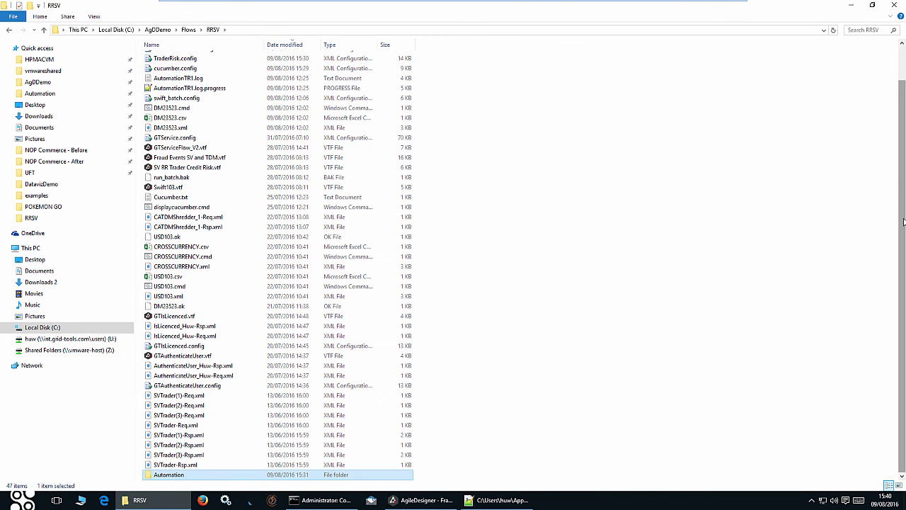
{"action": "left_click_drag", "start_coordinate": [902, 190], "coordinate": [902, 155]}
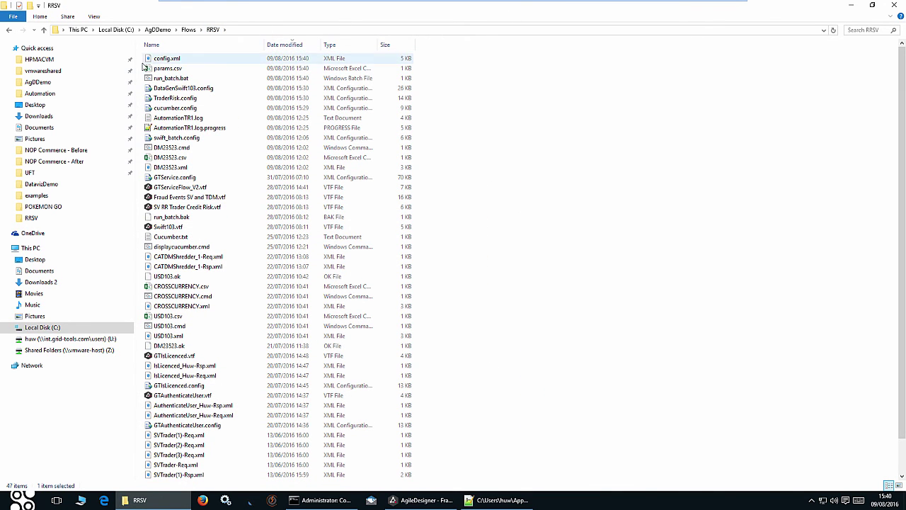
{"action": "left_click", "coordinate": [293, 47]}
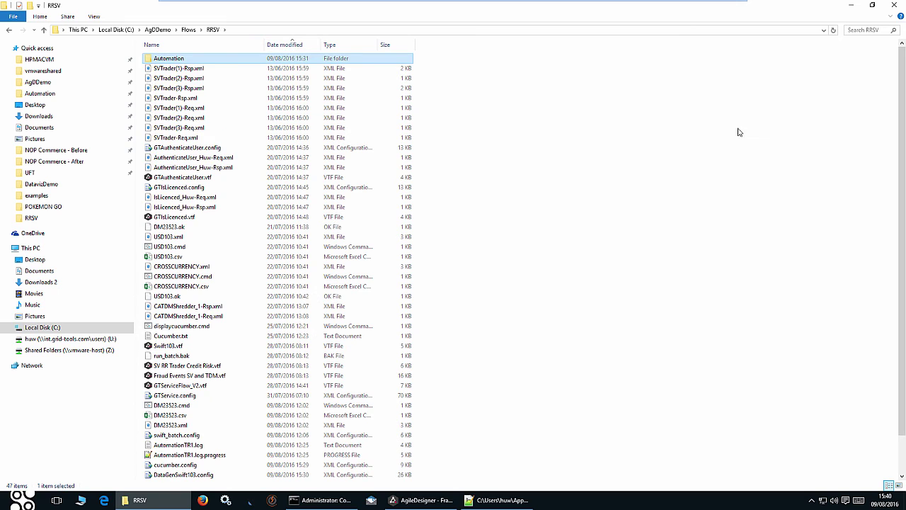
{"action": "left_click", "coordinate": [288, 47]}
{"action": "left_click_drag", "start_coordinate": [902, 167], "coordinate": [903, 65]}
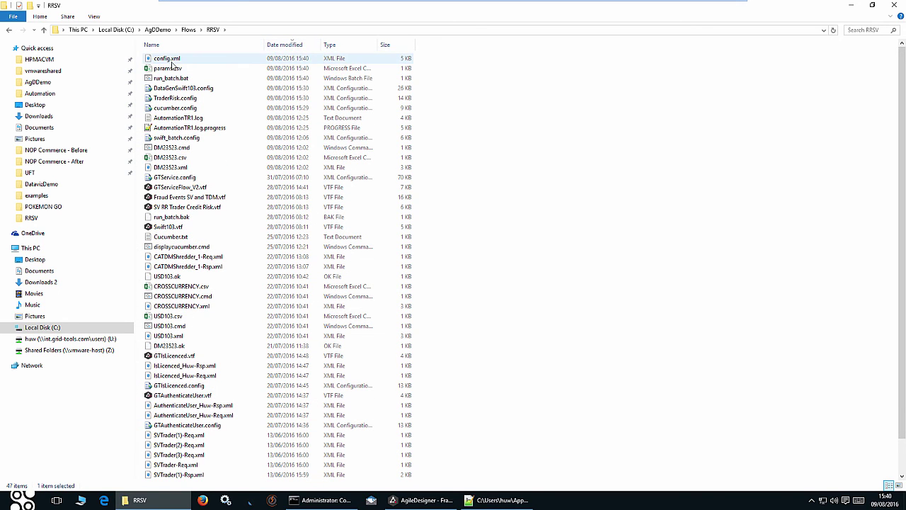
Examine the batch configuration in config.xml with Notepad++, then close the file.
{"action": "left_click", "coordinate": [182, 78]}
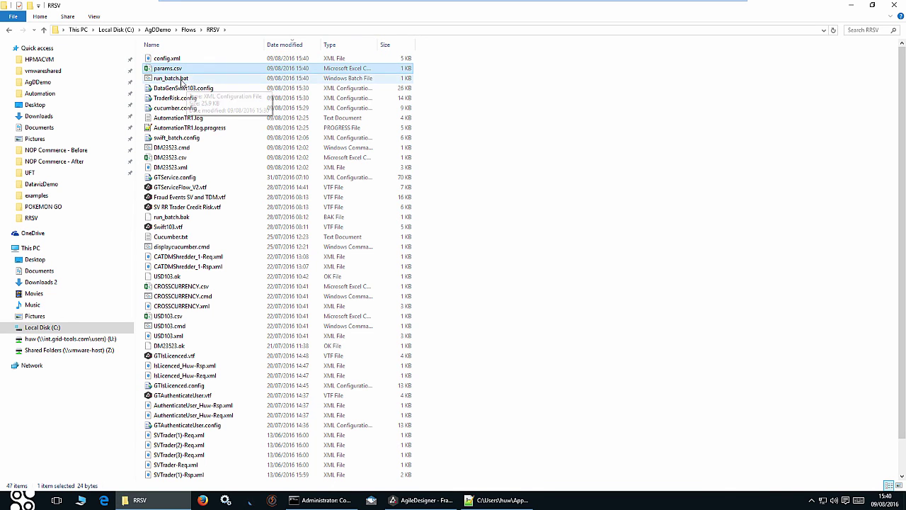
{"action": "left_click", "coordinate": [168, 62]}
{"action": "right_click", "coordinate": [168, 62]}
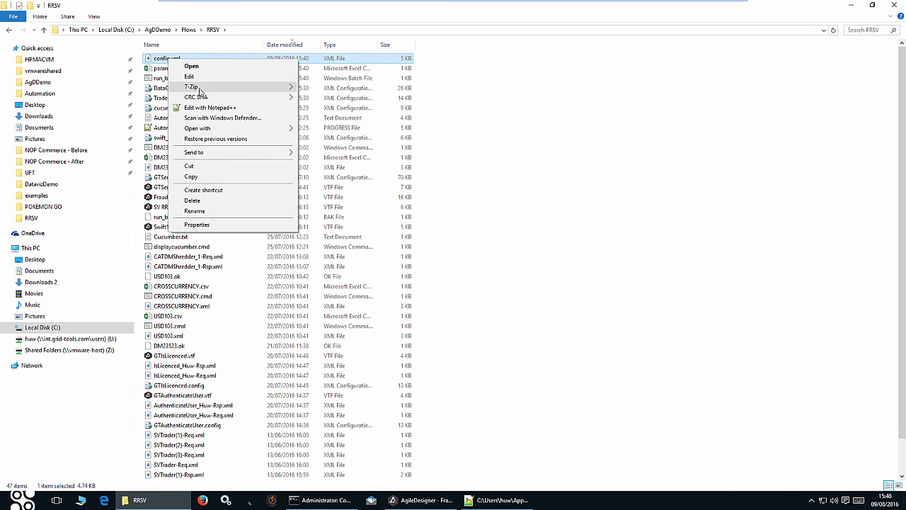
{"action": "left_click", "coordinate": [212, 108]}
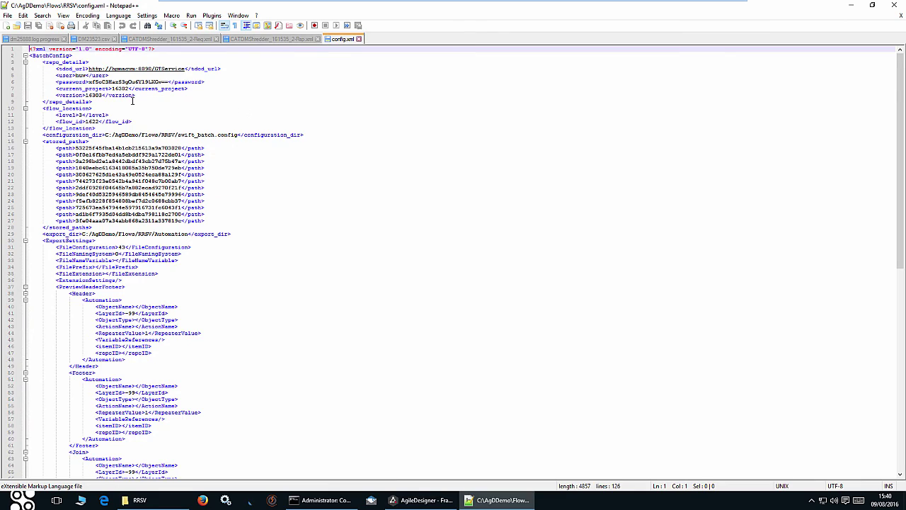
{"action": "left_click", "coordinate": [359, 39]}
Open run_batch.bat from the RRSV folder in Notepad++ and examine its AgileDesigner.exe batch call with the config.xml and params.csv arguments.
{"action": "left_click", "coordinate": [134, 503]}
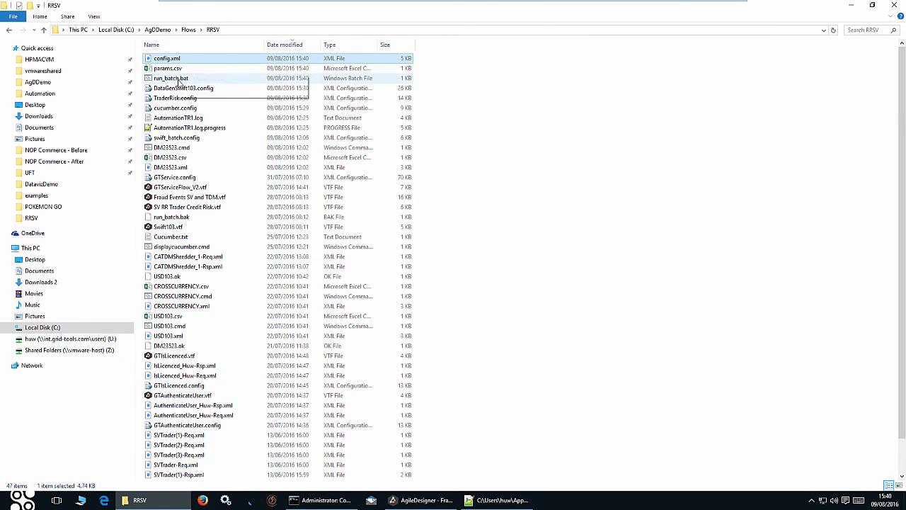
{"action": "left_click", "coordinate": [176, 78]}
{"action": "right_click", "coordinate": [178, 79]}
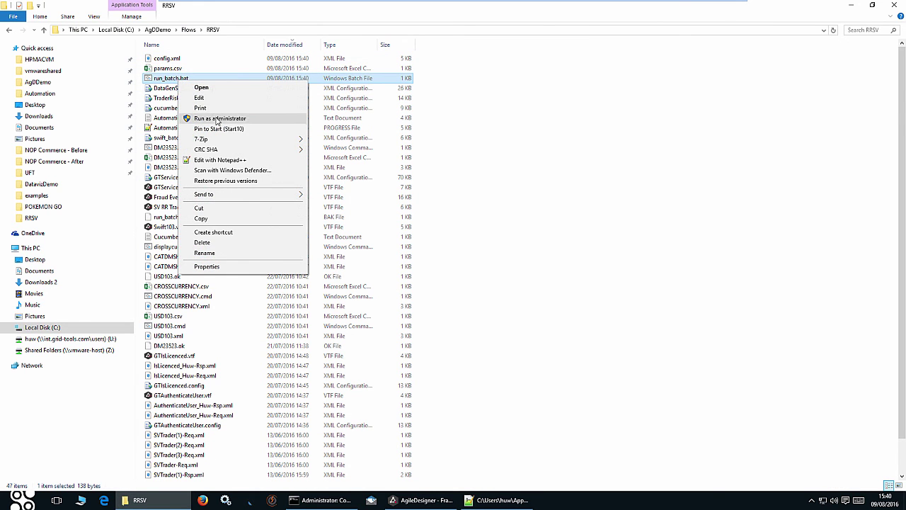
{"action": "left_click", "coordinate": [225, 160]}
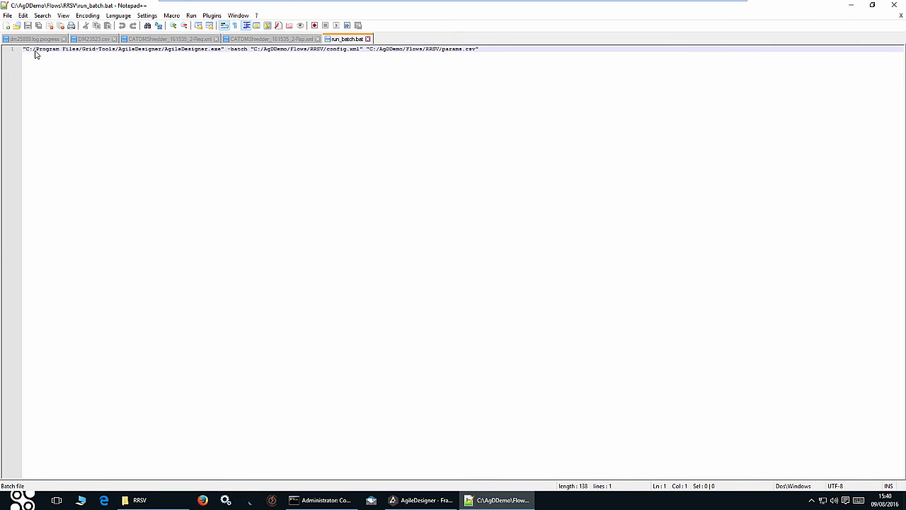
{"action": "left_click_drag", "start_coordinate": [24, 49], "coordinate": [199, 51]}
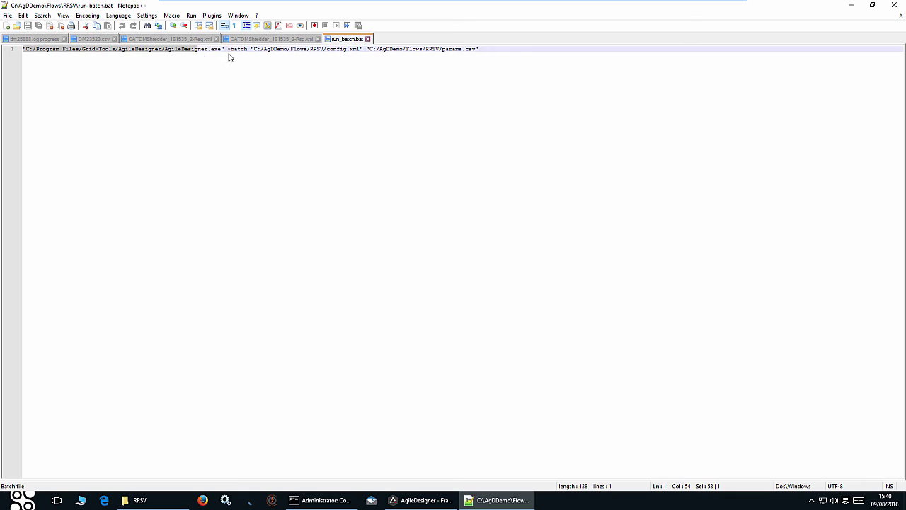
{"action": "left_click", "coordinate": [231, 51]}
{"action": "left_click_drag", "start_coordinate": [330, 50], "coordinate": [370, 51]}
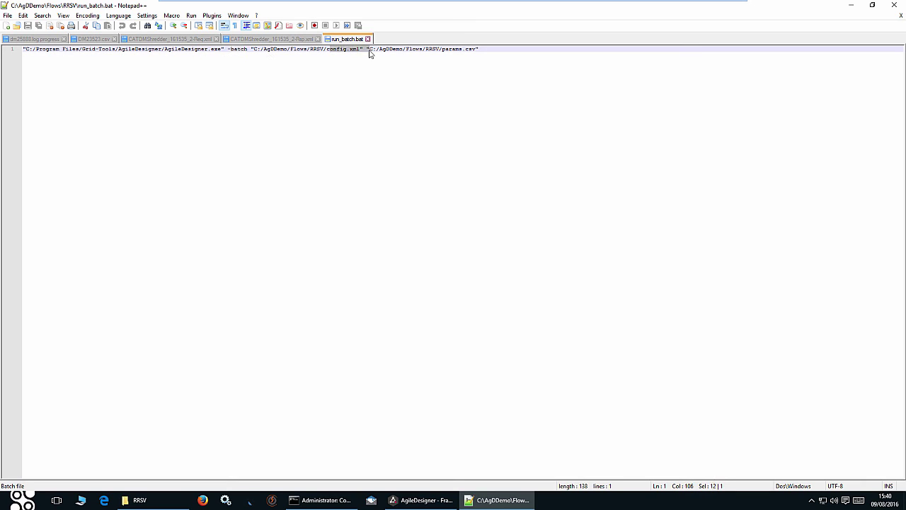
{"action": "left_click_drag", "start_coordinate": [484, 54], "coordinate": [447, 54]}
Open params.csv from the RRSV folder in Excel, check the ParmBaseCurrency parameter and close the workbook.
{"action": "left_click", "coordinate": [133, 500]}
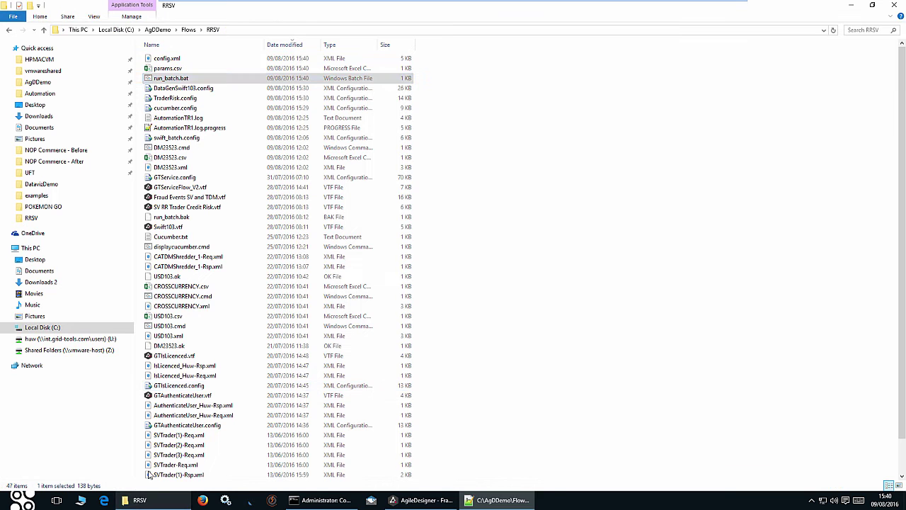
{"action": "left_click", "coordinate": [170, 69]}
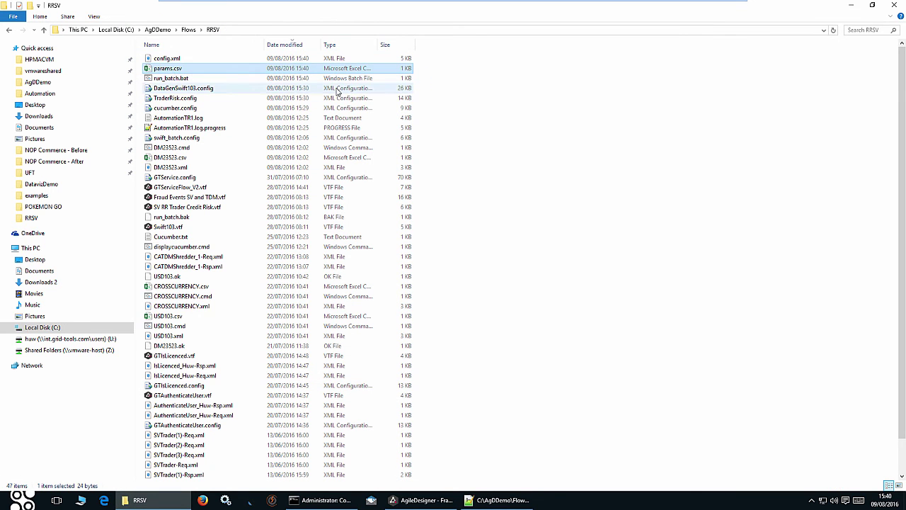
{"action": "key", "text": "Return"}
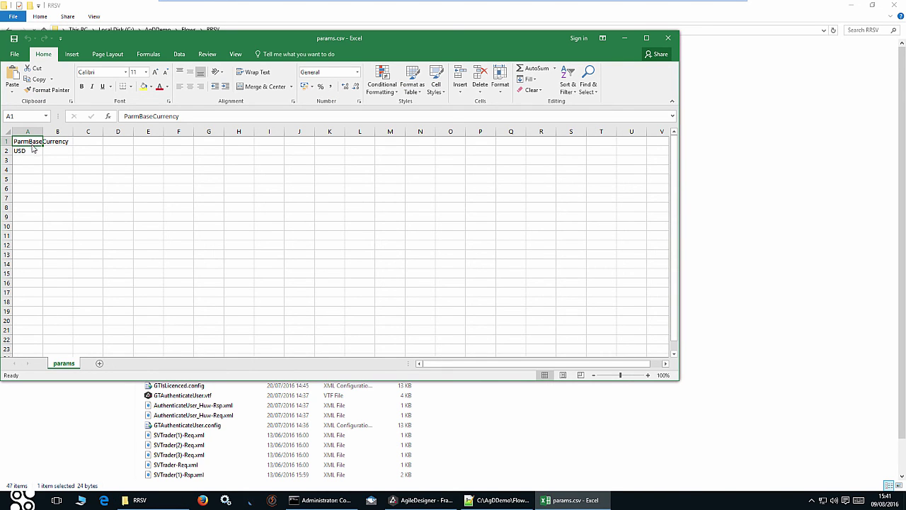
{"action": "left_click", "coordinate": [29, 157]}
{"action": "left_click", "coordinate": [670, 39]}
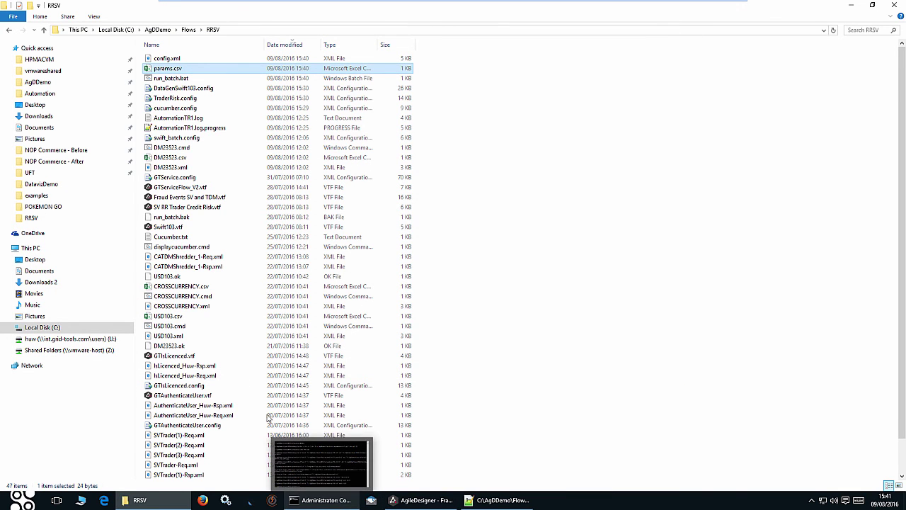
Delete all files in the Automation folder under RRSV.
{"action": "left_click", "coordinate": [124, 97]}
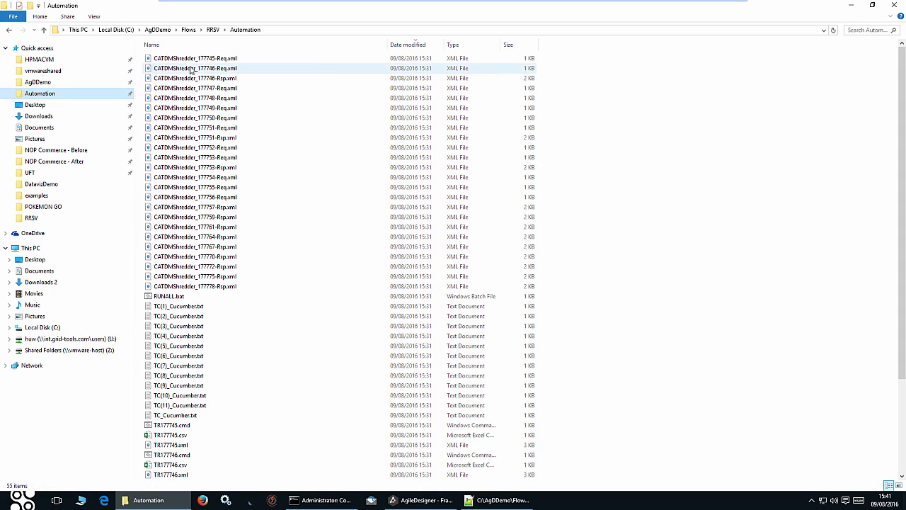
{"action": "key", "text": "ctrl+a"}
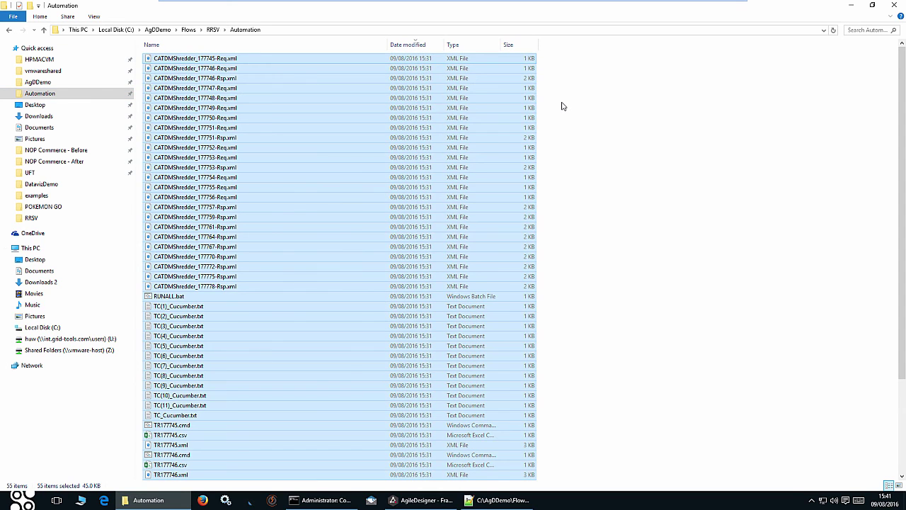
{"action": "key", "text": "Delete"}
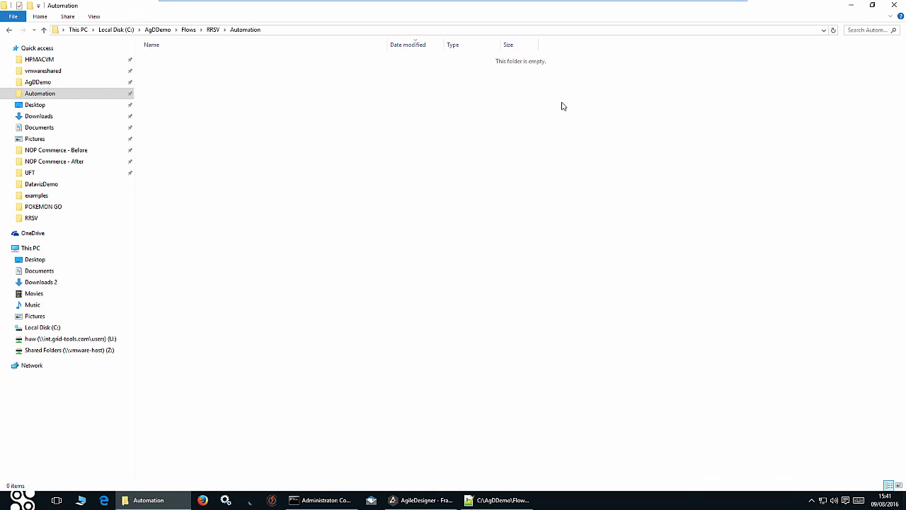
Switch to Command Prompt, go up to the RRSV folder and execute run_batch.
{"action": "left_click", "coordinate": [327, 502]}
{"action": "left_click", "coordinate": [392, 305]}
{"action": "type", "text": "cd .."}
{"action": "key", "text": "Return"}
{"action": "type", "text": "r"}
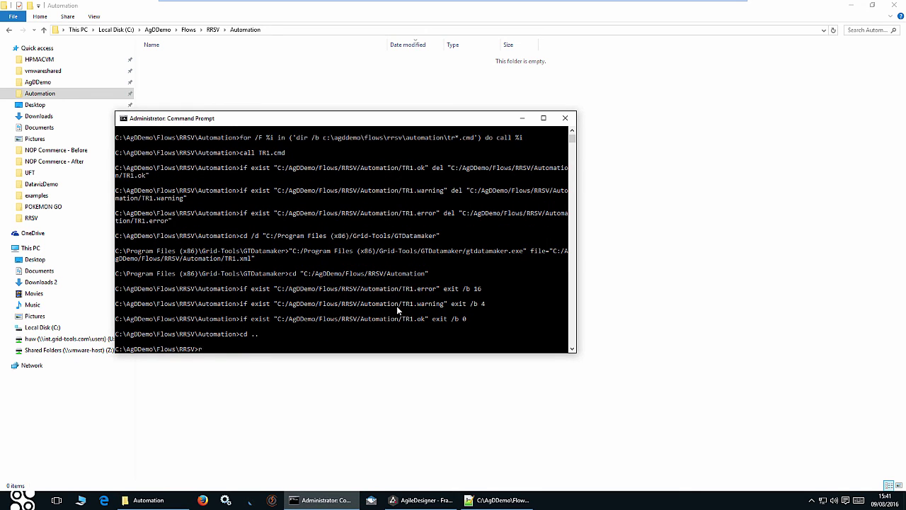
{"action": "type", "text": "un_batch"}
{"action": "key", "text": "Return"}
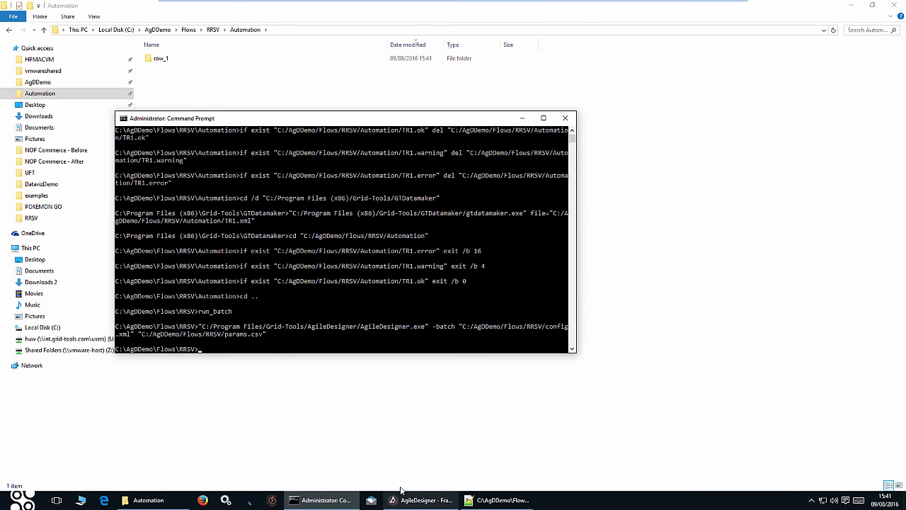
Return to File Explorer and check the files generated by the batch export in the Automation folder.
{"action": "left_click", "coordinate": [788, 48]}
{"action": "left_click", "coordinate": [248, 99]}
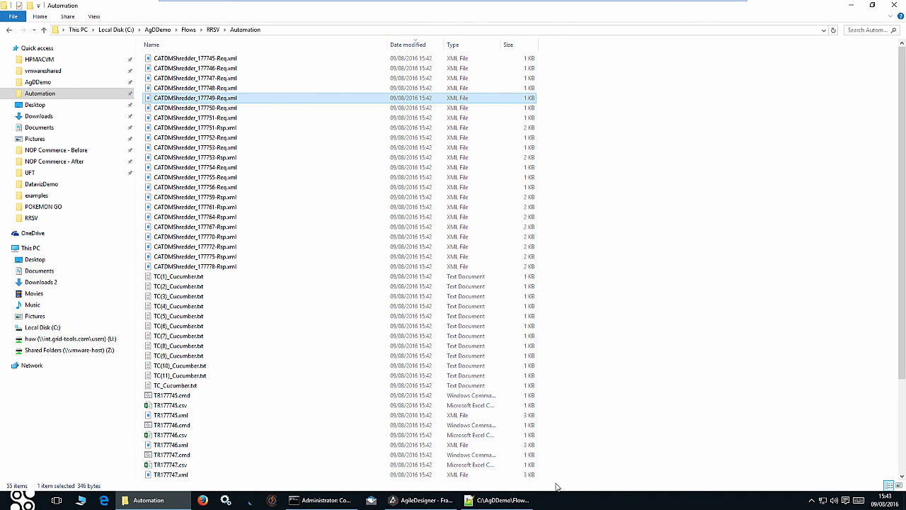
{"action": "mouse_move", "coordinate": [329, 502]}
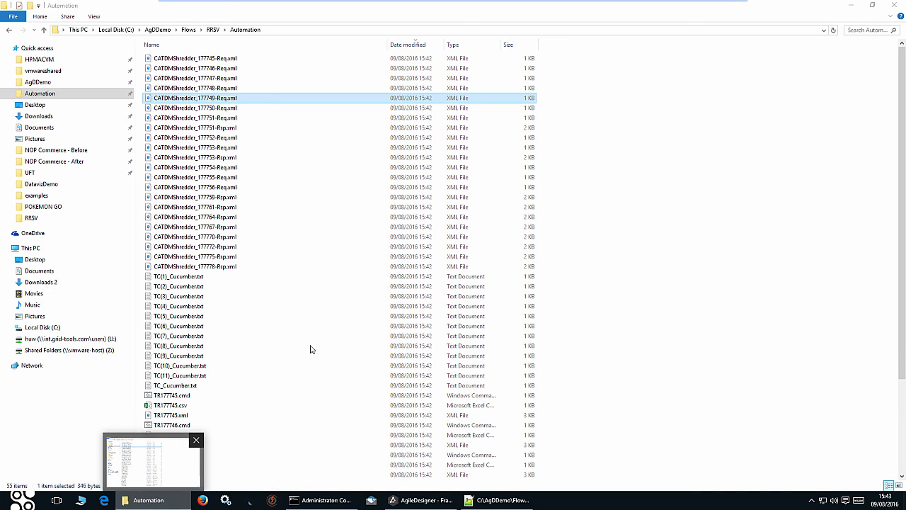
{"action": "left_click", "coordinate": [148, 500]}
{"action": "left_click", "coordinate": [894, 5]}
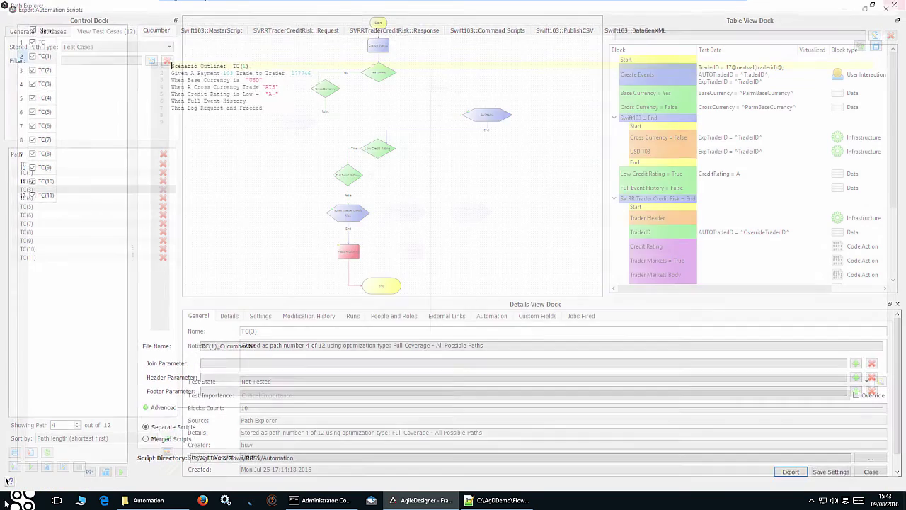
{"action": "left_click", "coordinate": [148, 500]}
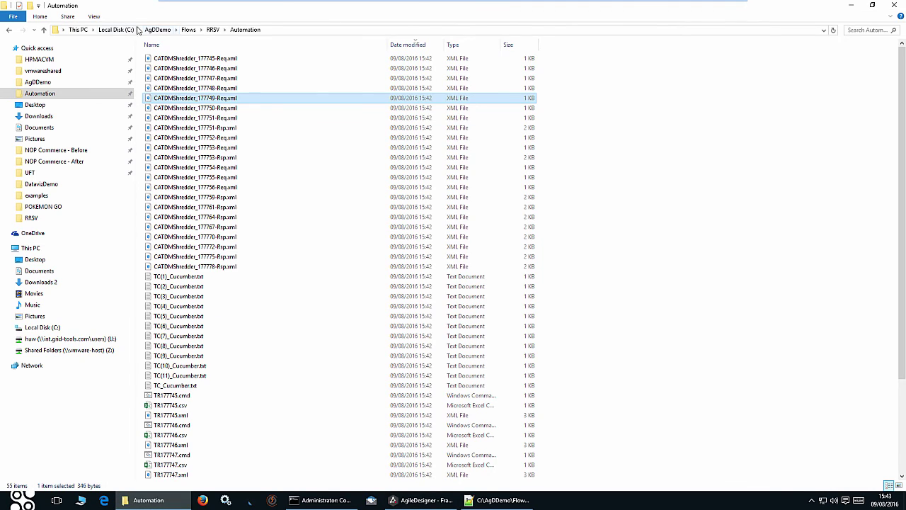
Open params.csv from the RRSV folder in Excel, set ParmBaseCurrency to EUR, save it in CSV format and close the workbook.
{"action": "left_click", "coordinate": [213, 30]}
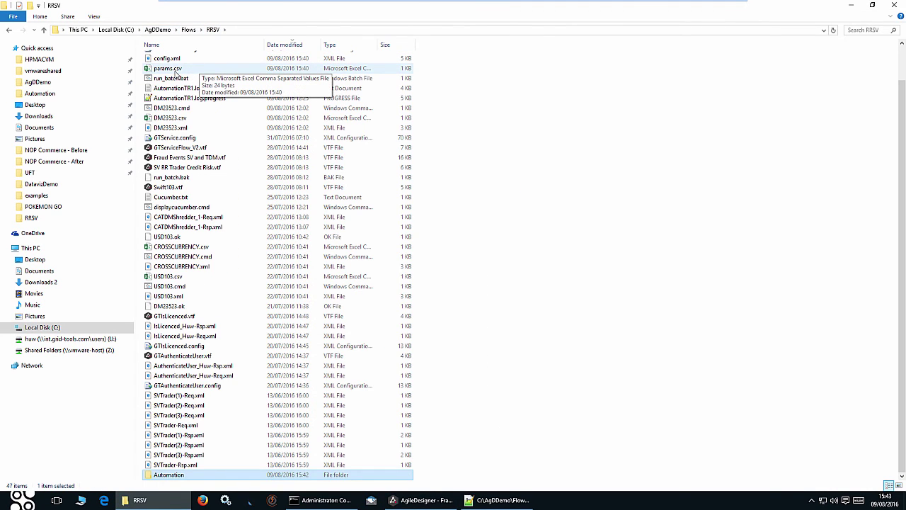
{"action": "double_click", "coordinate": [174, 71]}
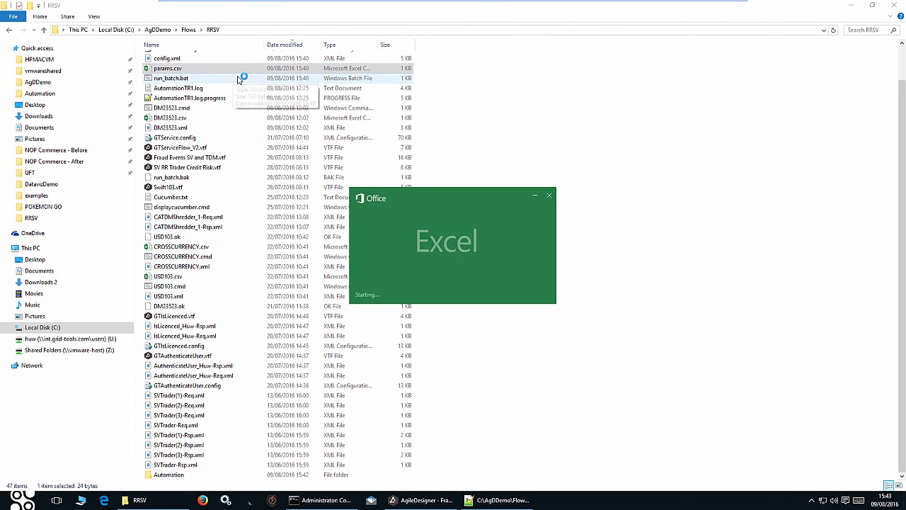
{"action": "left_click", "coordinate": [23, 151]}
{"action": "type", "text": "EUR"}
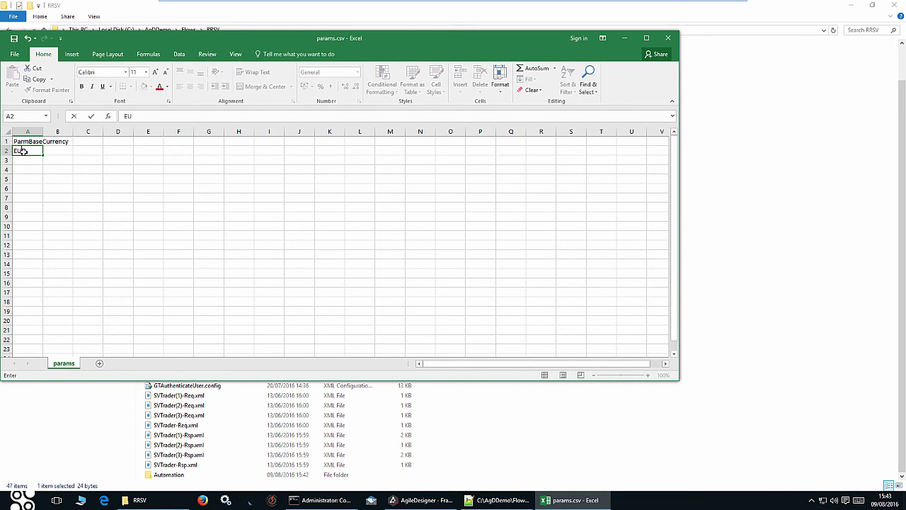
{"action": "left_click", "coordinate": [14, 39]}
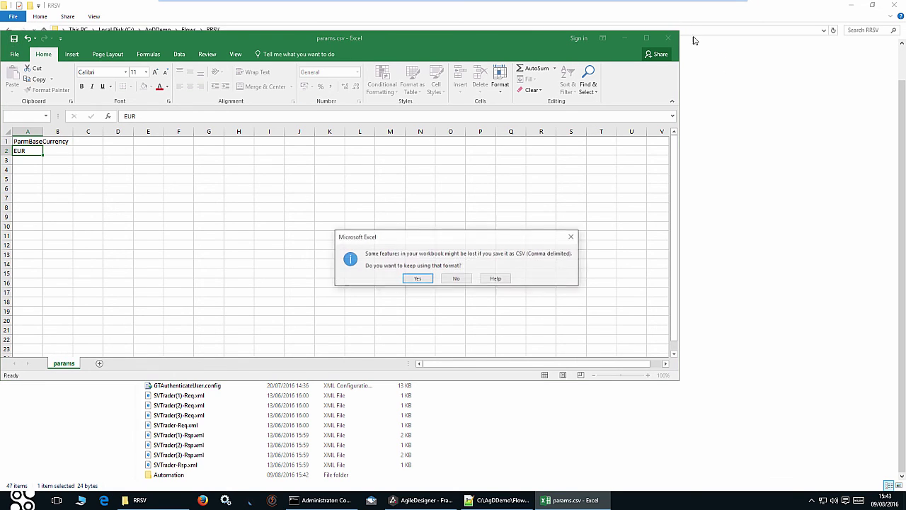
{"action": "left_click", "coordinate": [425, 279]}
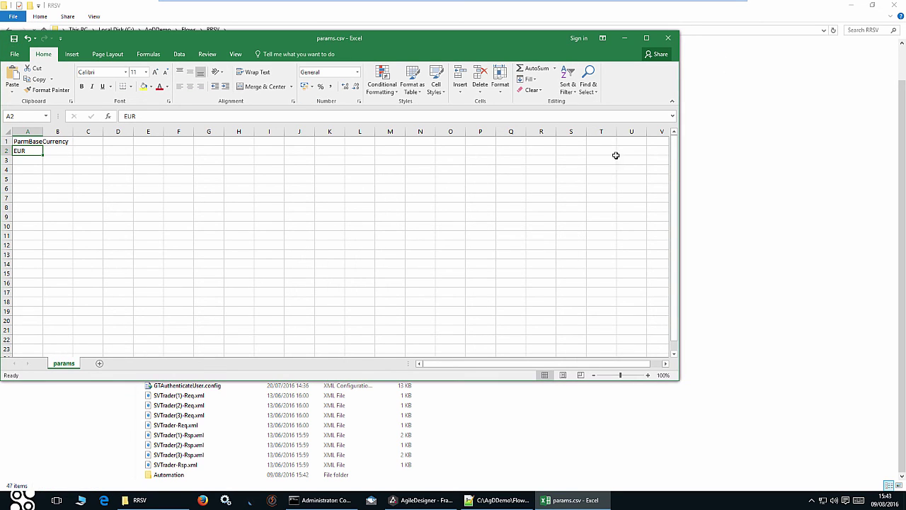
{"action": "left_click", "coordinate": [669, 39]}
{"action": "left_click", "coordinate": [453, 259]}
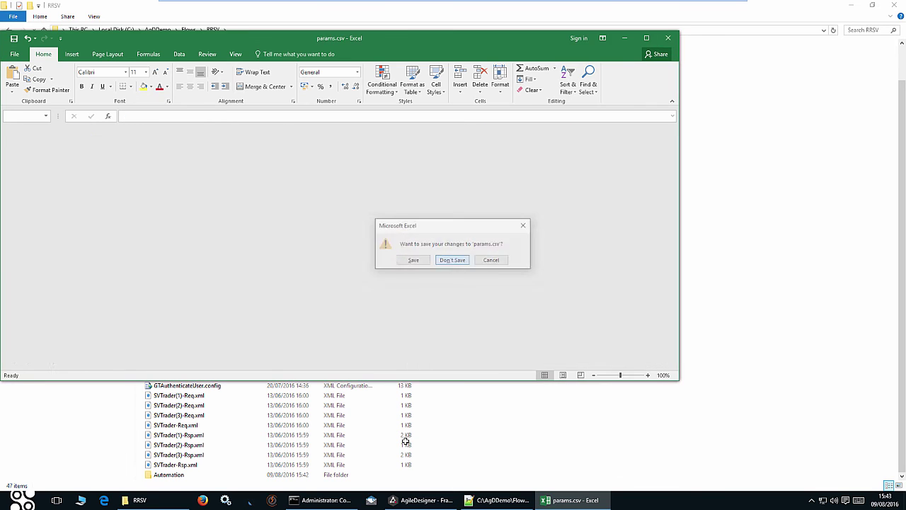
Switch to Command Prompt and enter RUN_BATCH in the RRSV folder to rerun the export with the edited parameter file.
{"action": "mouse_move", "coordinate": [342, 502]}
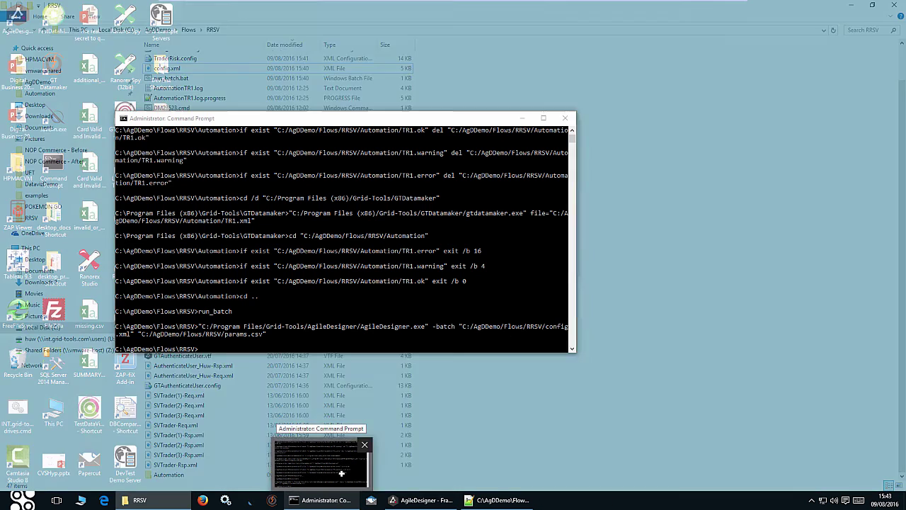
{"action": "left_click", "coordinate": [341, 473]}
{"action": "type", "text": "r"}
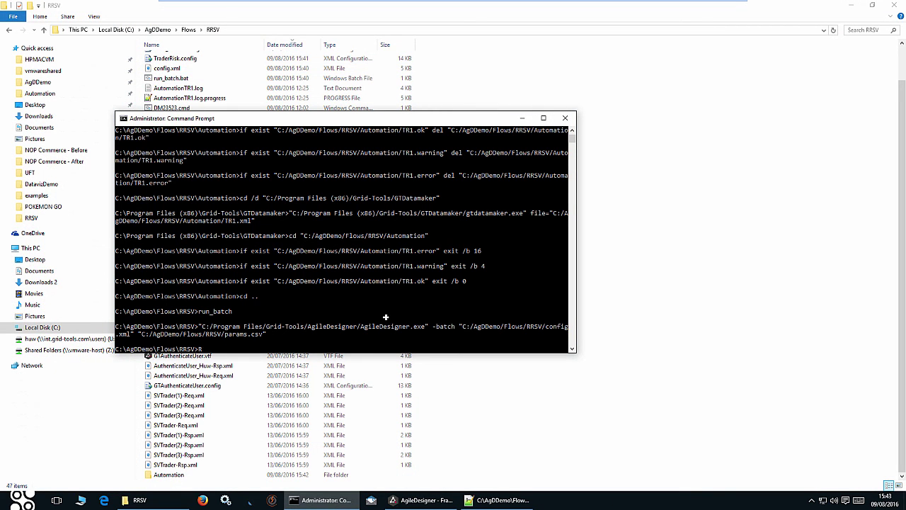
{"action": "type", "text": "UN_BATCH"}
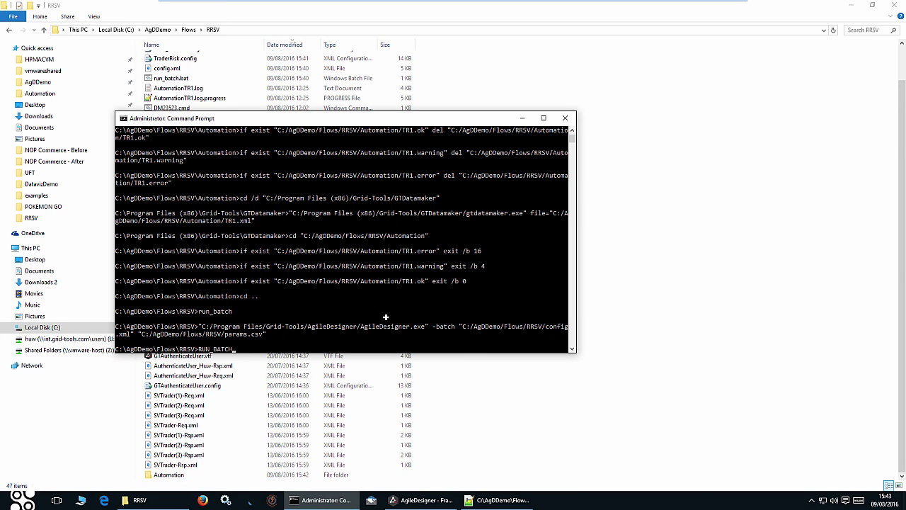